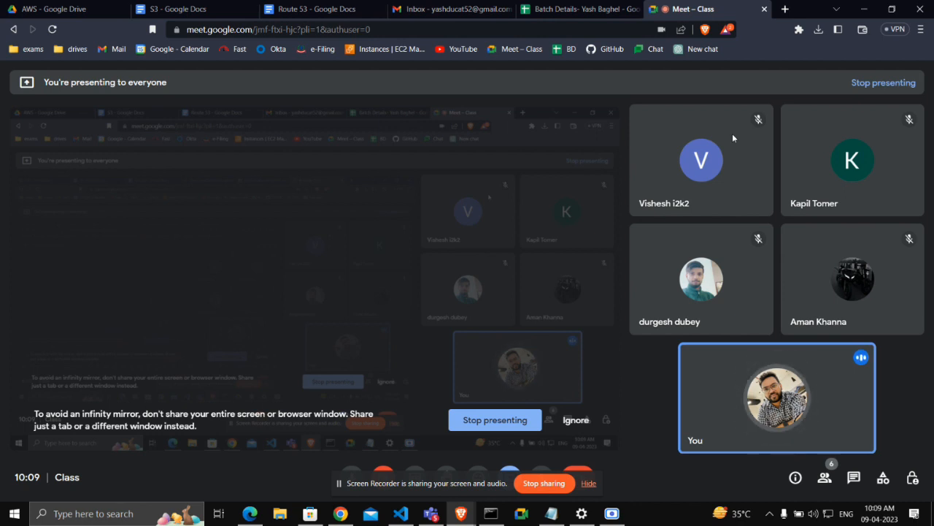
Step: Open the IAM notes document from the AWS folder in Google Drive
left_click(588, 484)
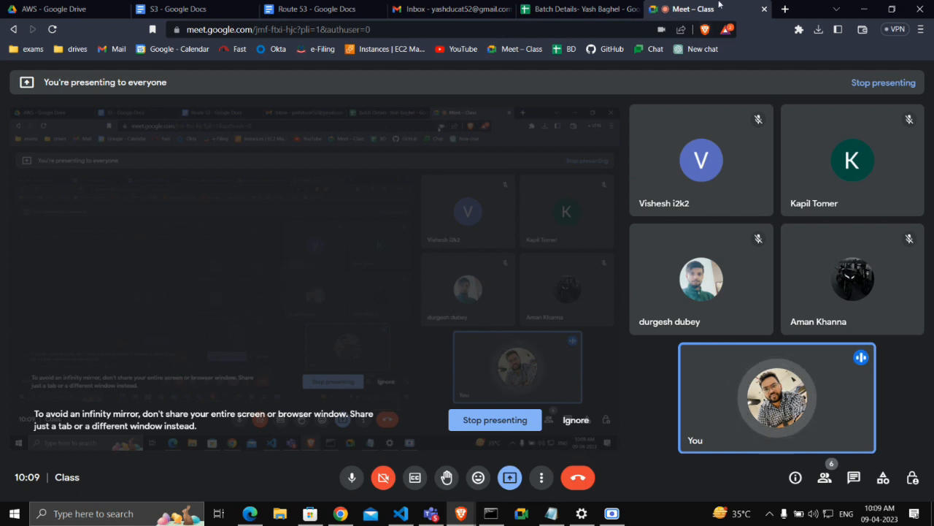
left_click(54, 9)
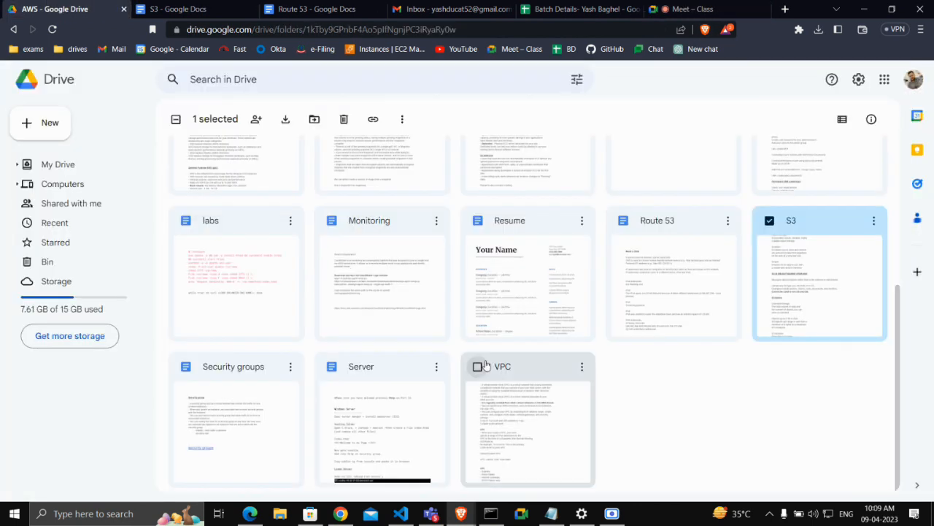
scroll(438, 365, "up", 3)
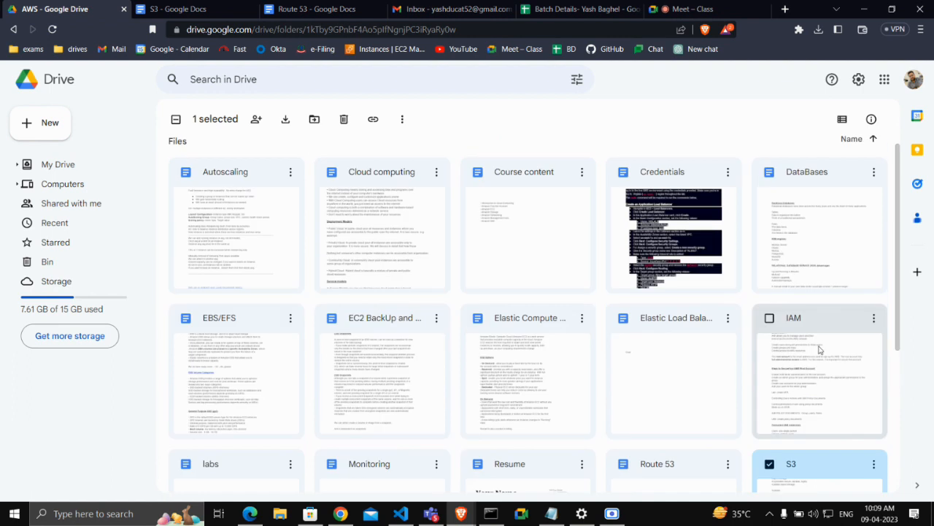
double_click(818, 349)
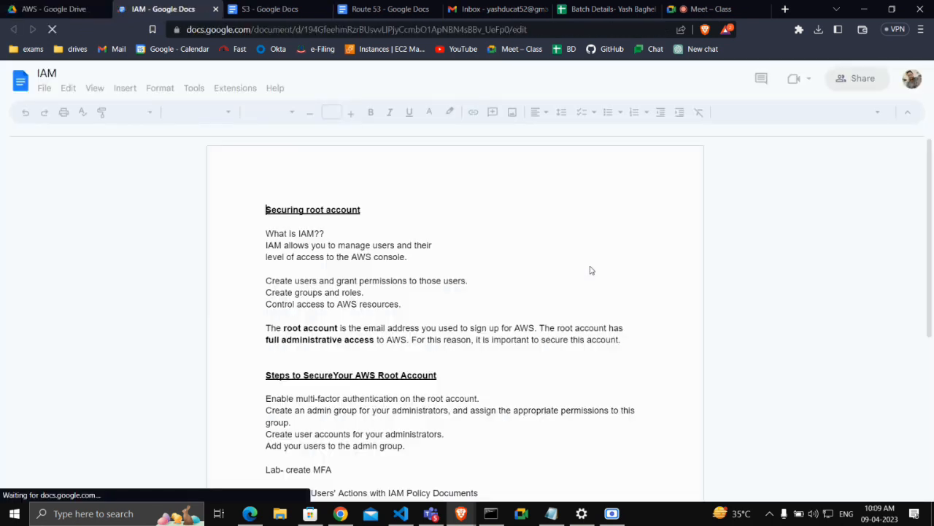
left_click_drag(267, 234, 325, 235)
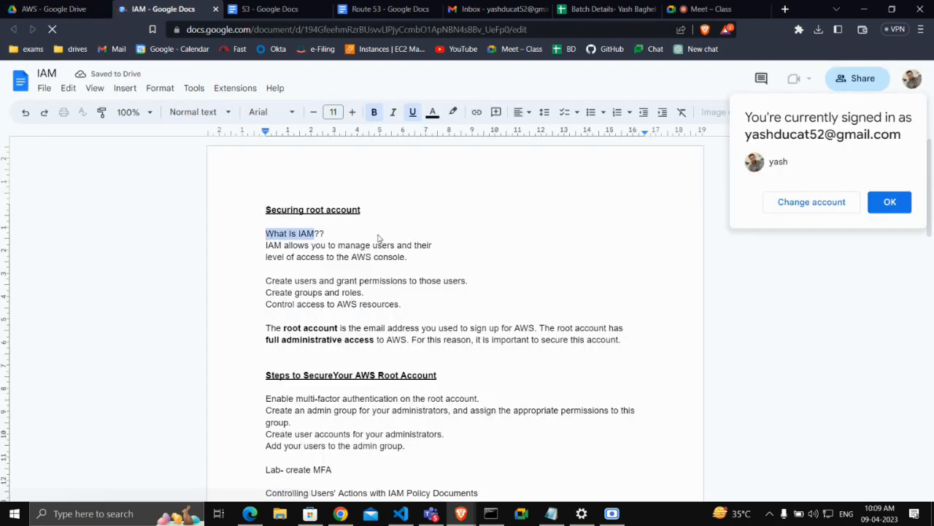
left_click(890, 202)
left_click(430, 234)
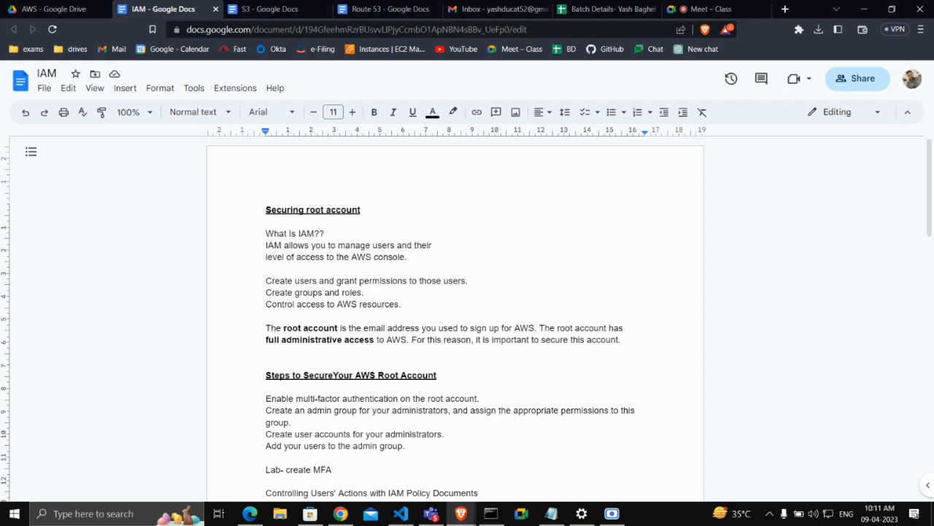
left_click(612, 514)
Step: Review the IAM notes, highlighting 'AWS resources' and placing the cursor above the root account paragraph
left_click(650, 477)
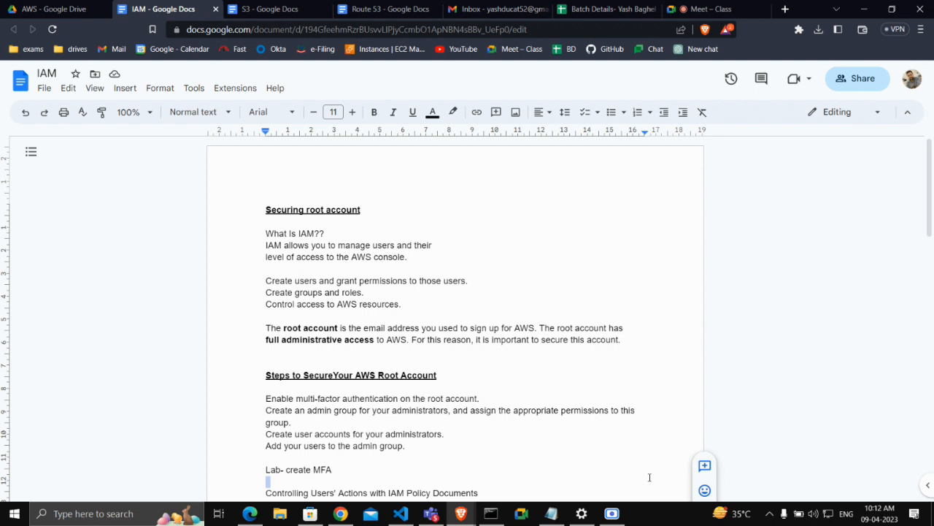
left_click_drag(336, 304, 409, 304)
left_click(411, 304)
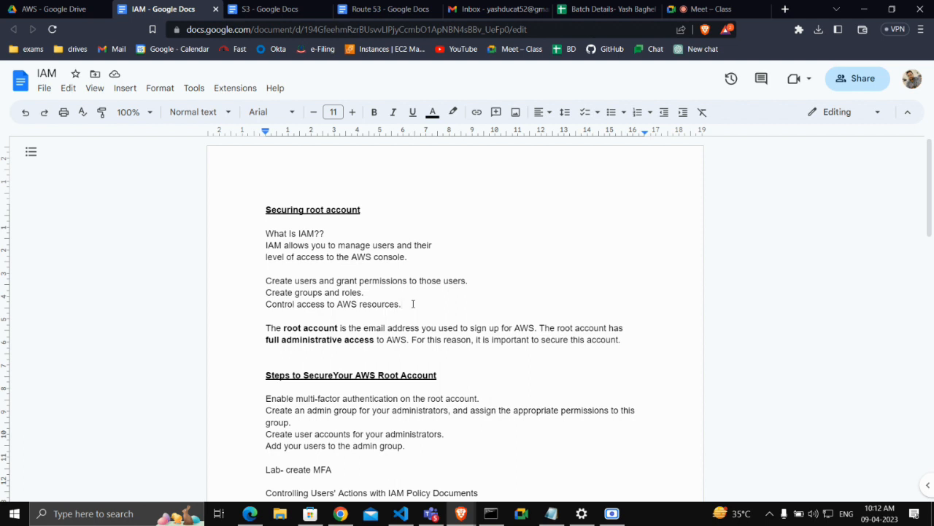
left_click(267, 318)
Step: Load the EC2 running instances bookmark in a new browser tab
left_click(785, 9)
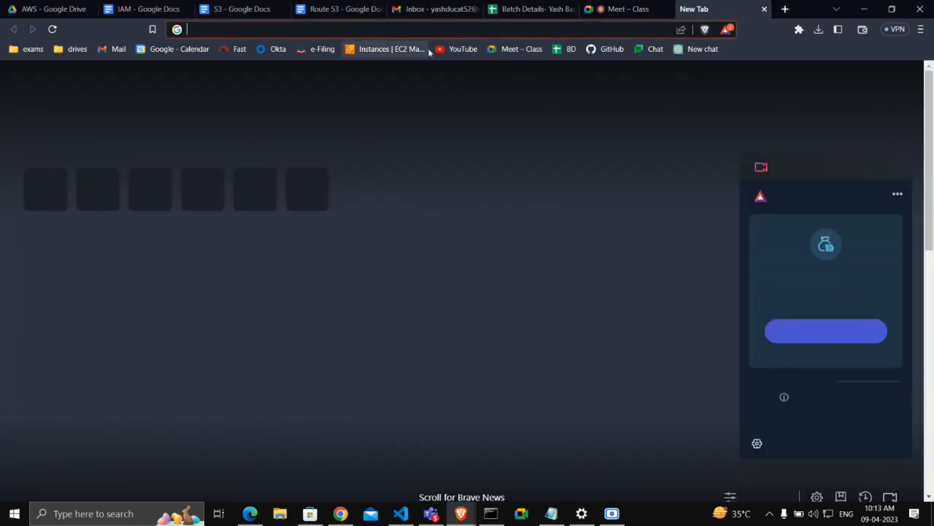
left_click(504, 49)
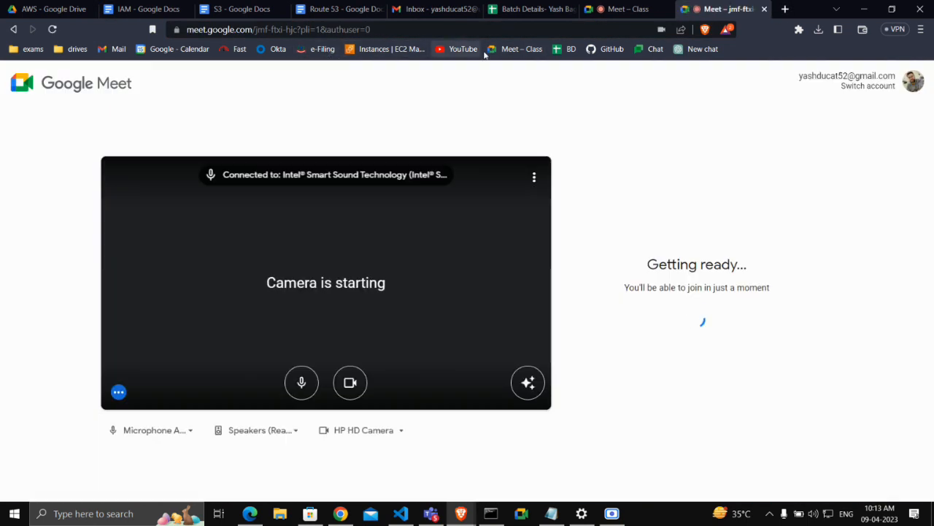
left_click(387, 49)
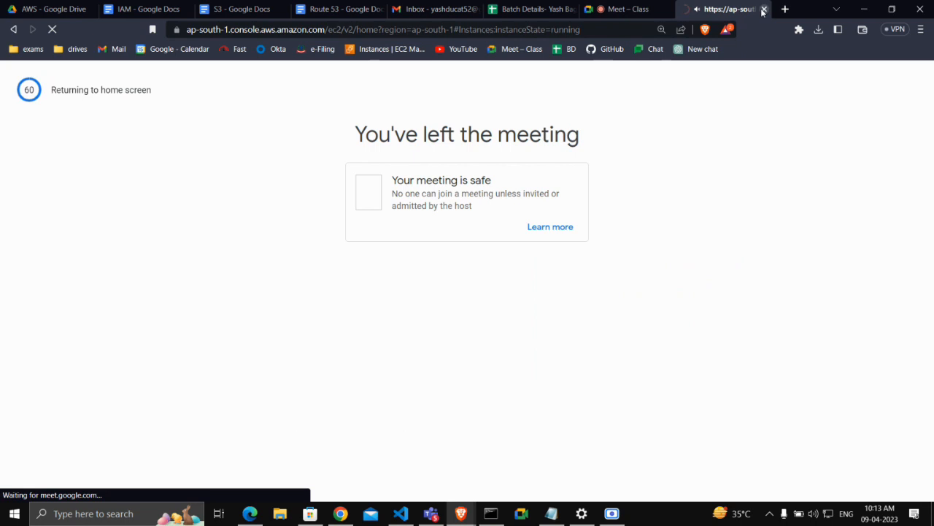
key("ctrl+shift+Tab")
Step: Sign in as the root user with the saved email, the account password and an MFA code
left_click(716, 9)
left_click(290, 307)
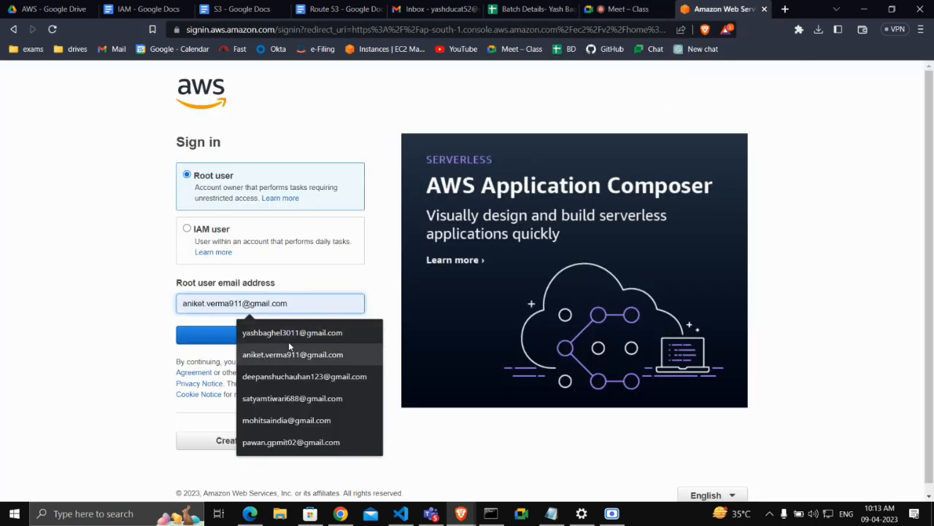
left_click(291, 332)
left_click(290, 335)
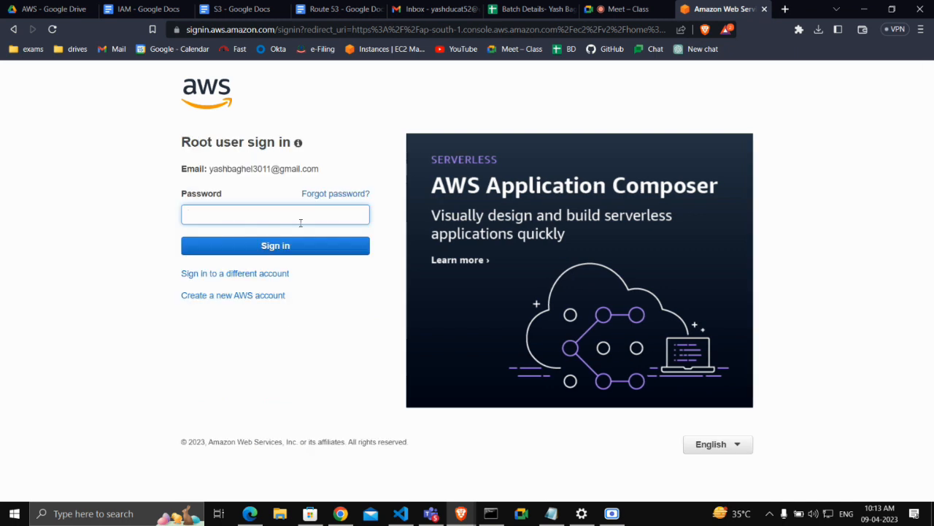
key("Return")
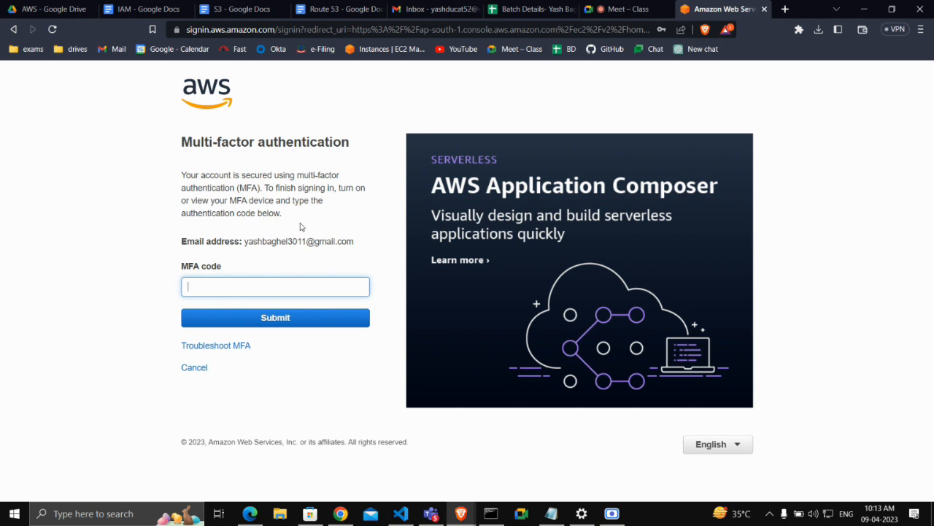
left_click(301, 327)
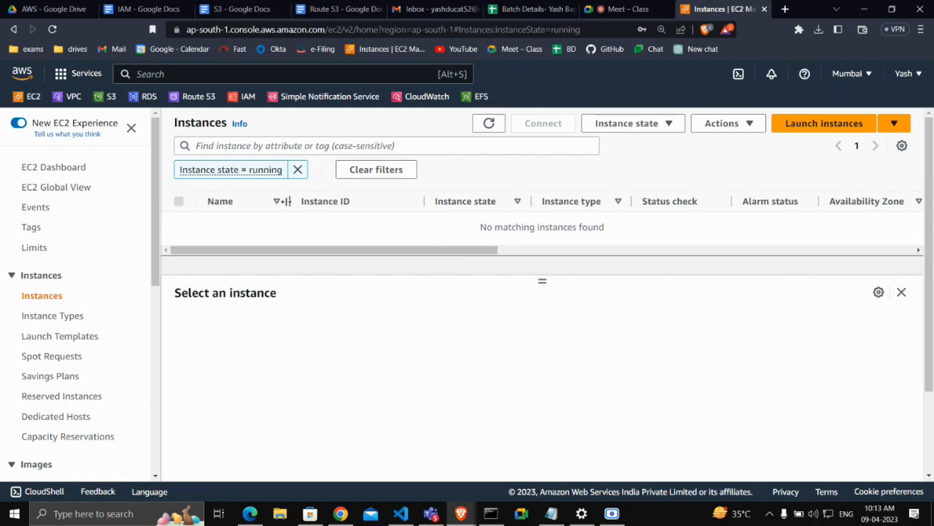
Step: Open the account name menu from the EC2 Instances page
left_click_drag(181, 124, 262, 125)
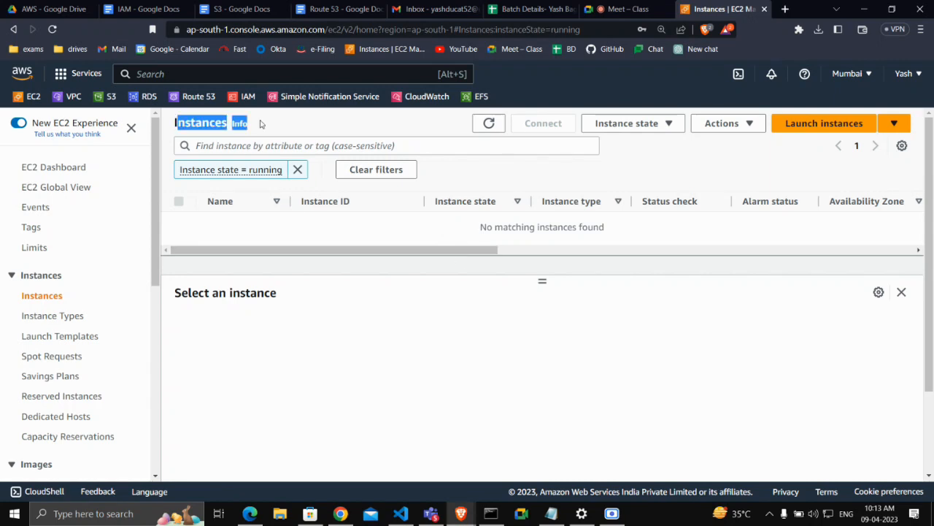
left_click(906, 74)
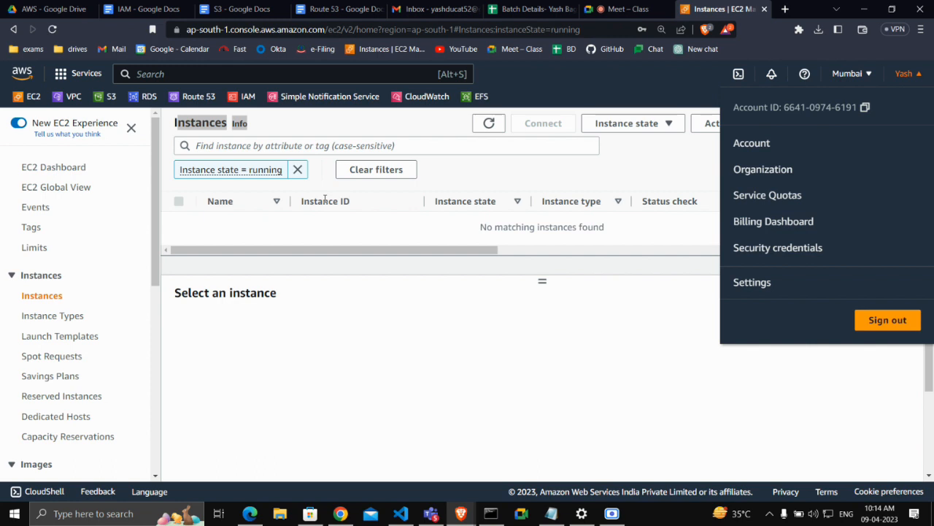
Step: Remove the existing virtual MFA device from Security credentials and start assigning a new one
left_click(757, 248)
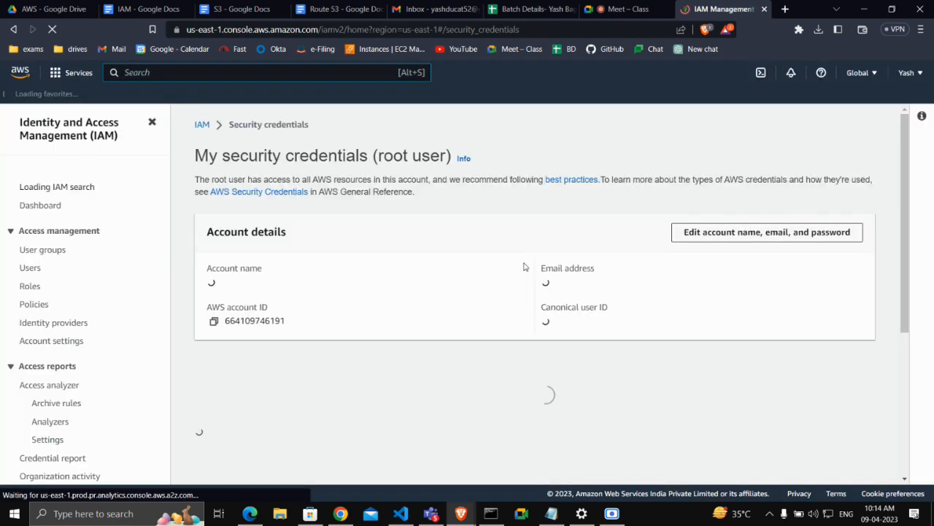
scroll(430, 236, "down", 3)
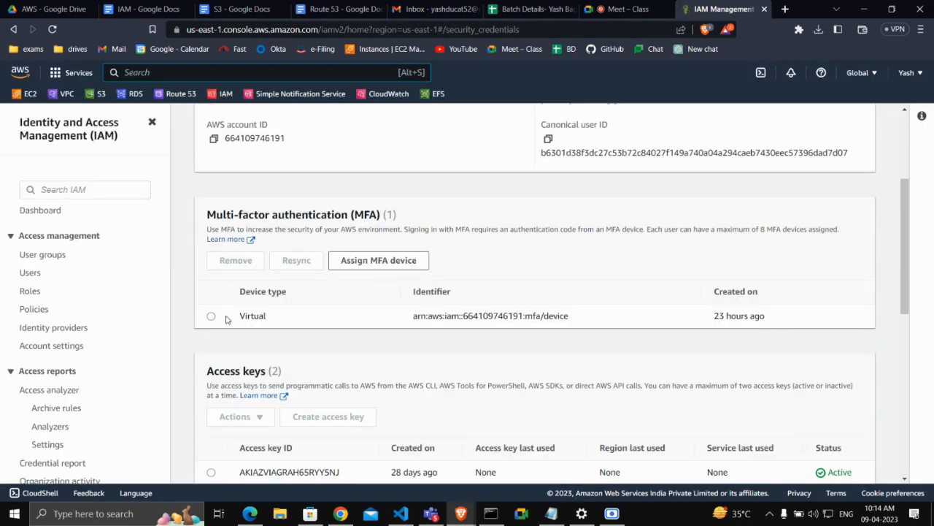
left_click(211, 315)
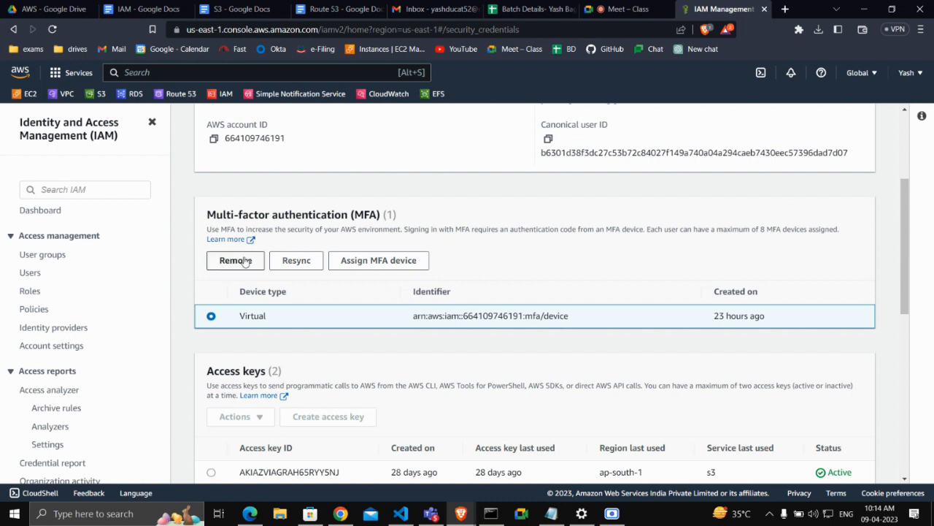
left_click(235, 259)
left_click(617, 325)
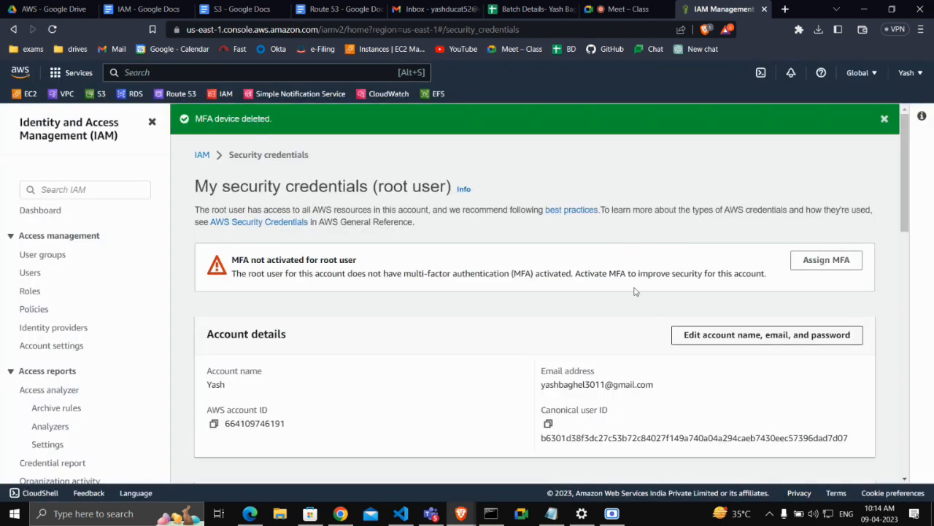
scroll(642, 314, "down", 3)
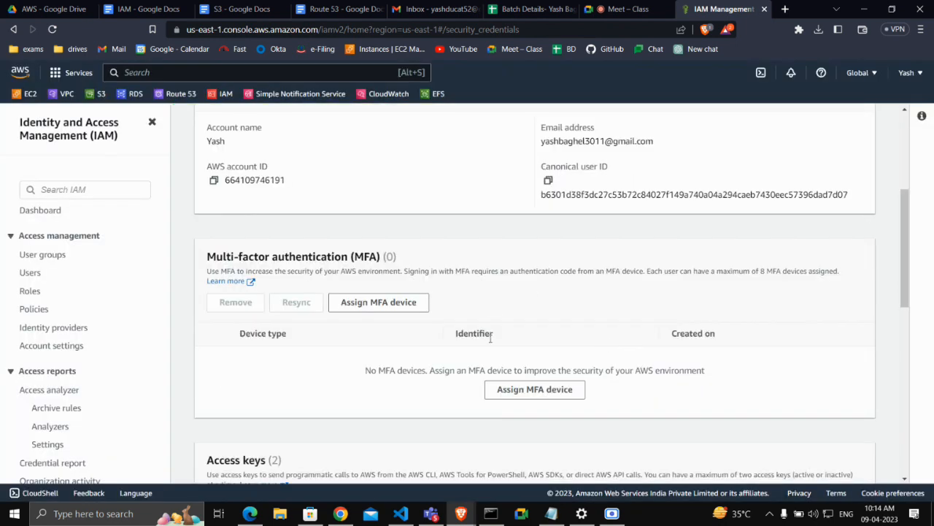
left_click(529, 392)
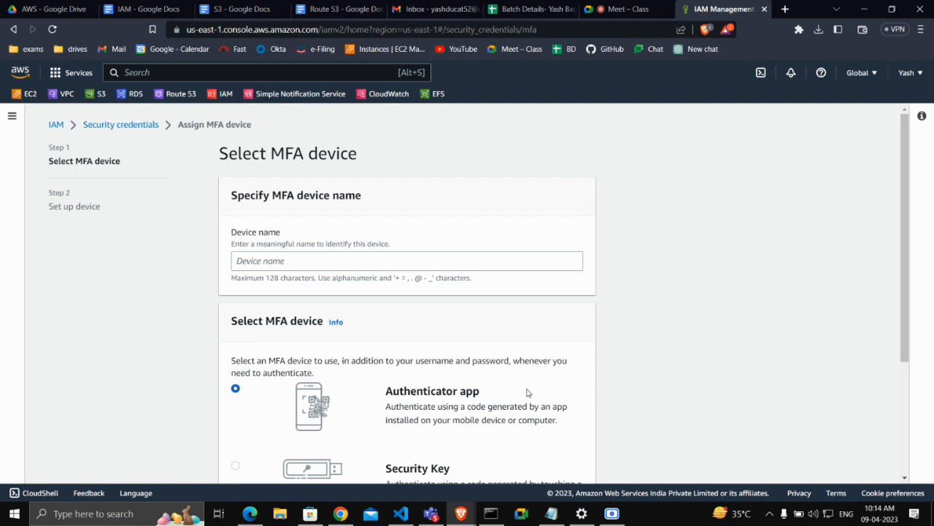
Step: Name the new MFA device 'mydevice' with Authenticator app as its type and continue
left_click(365, 261)
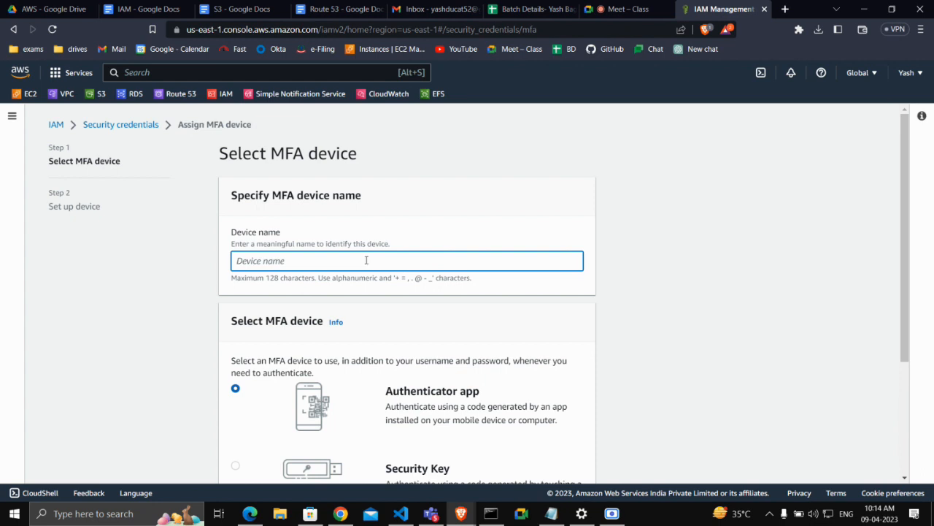
type("mydevice")
scroll(366, 260, "down", 2)
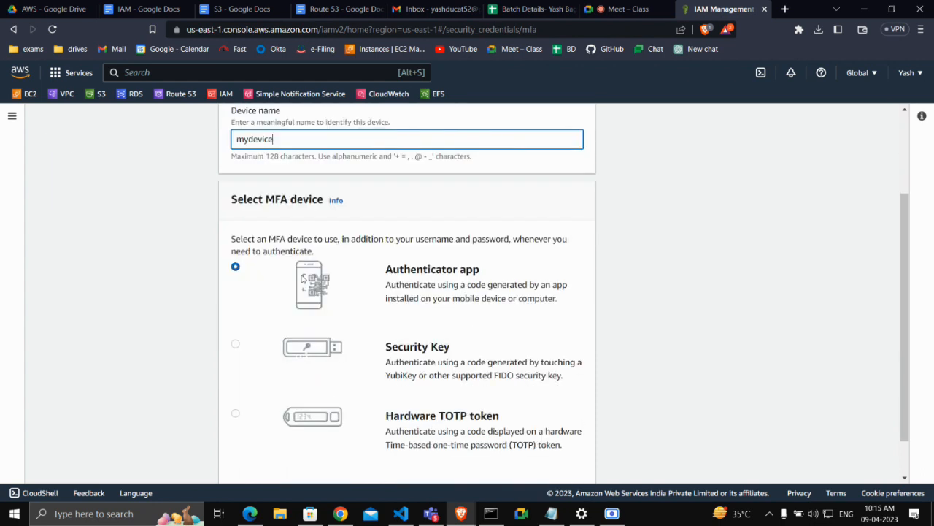
left_click_drag(391, 274, 487, 275)
left_click(487, 275)
left_click_drag(456, 347, 390, 355)
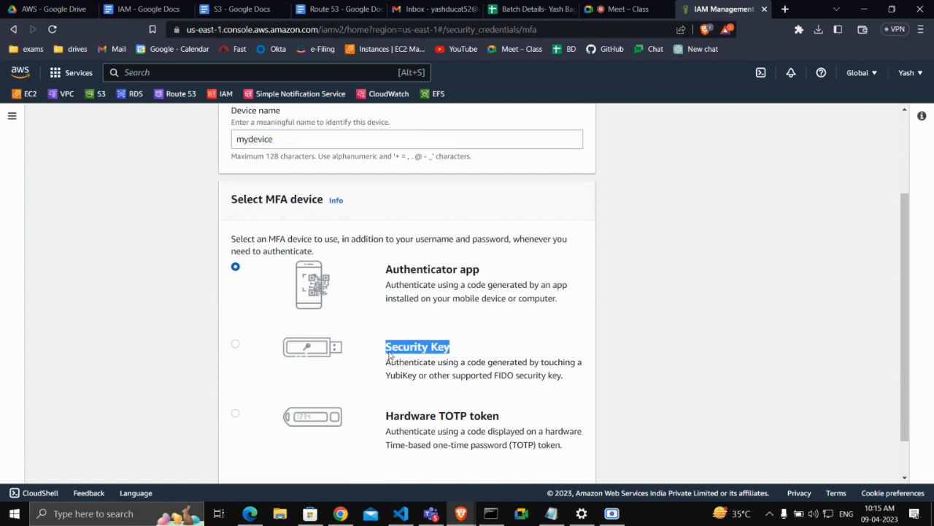
left_click_drag(385, 422, 510, 426)
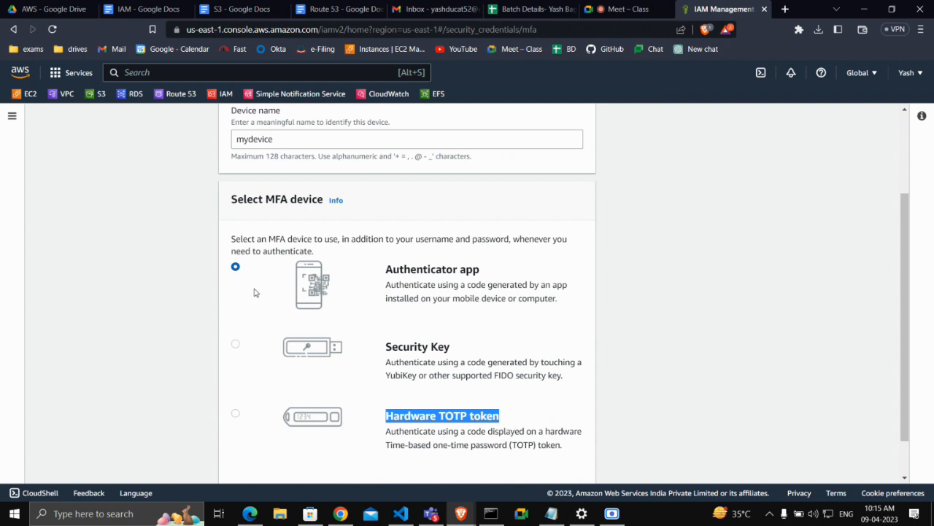
left_click(263, 349)
left_click(296, 274)
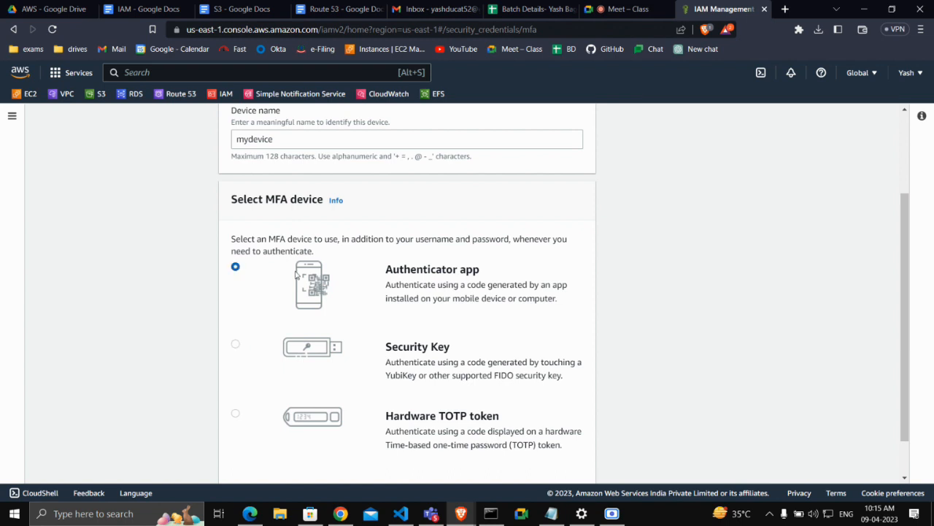
scroll(407, 278, "down", 1)
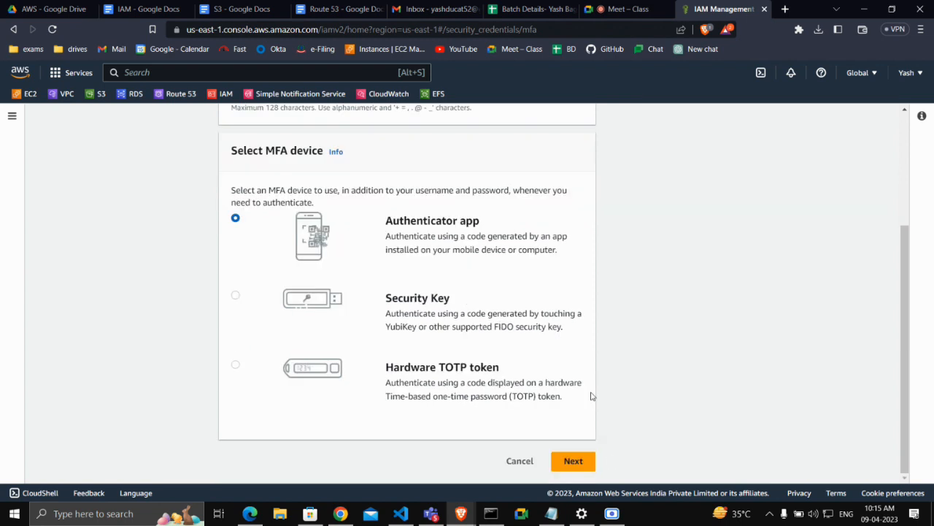
left_click(576, 459)
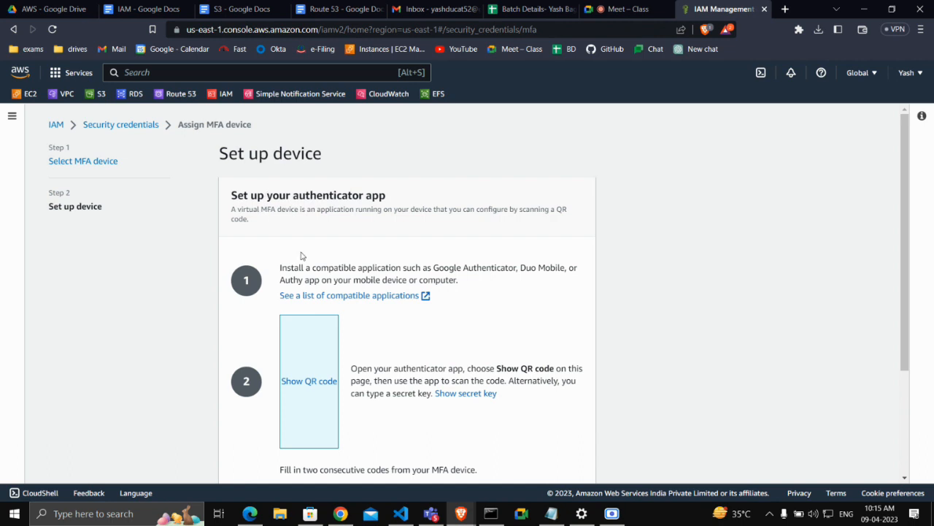
Step: Reveal the QR code and enter two consecutive authenticator codes as MFA code 1 and 2
scroll(488, 296, "down", 2)
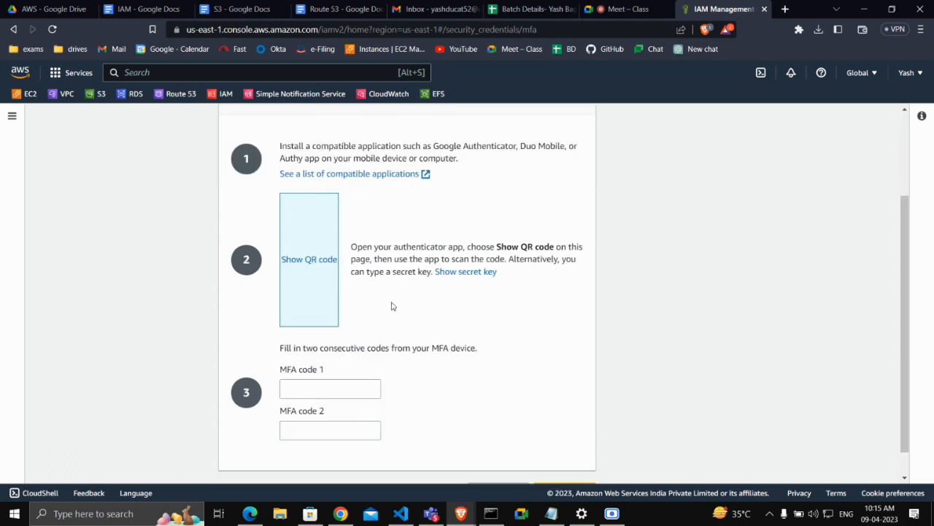
left_click(322, 271)
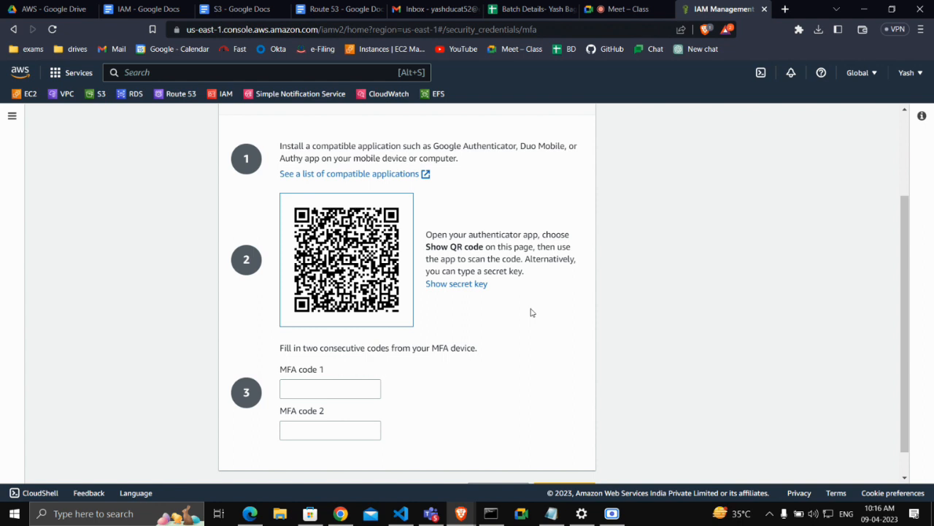
left_click(316, 389)
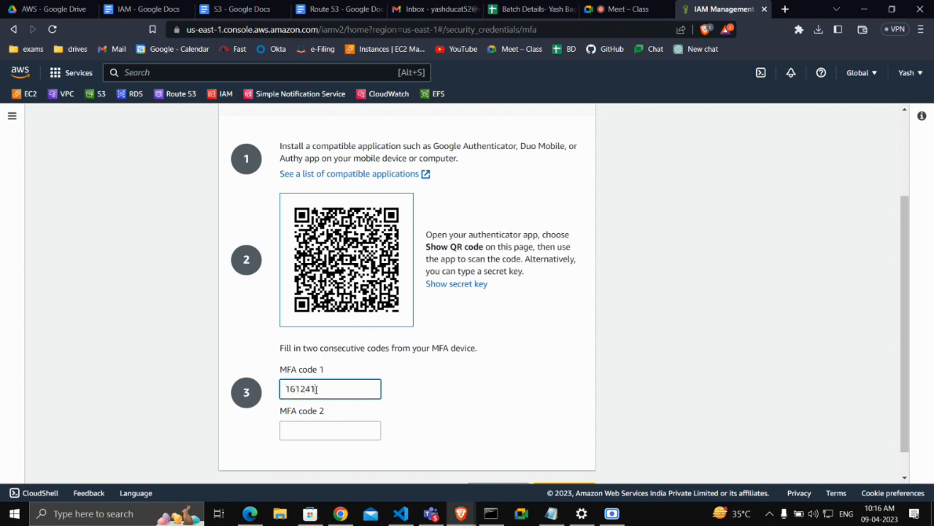
left_click(321, 428)
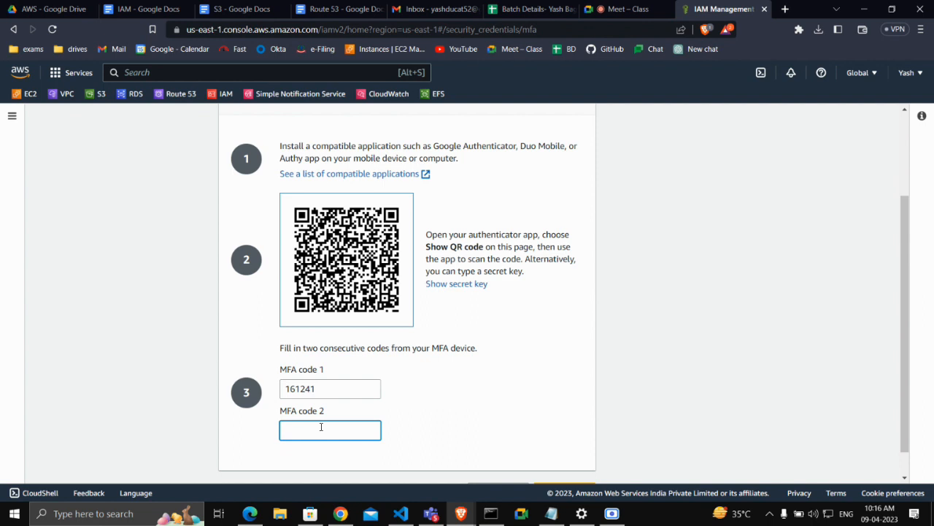
scroll(467, 432, "down", 1)
Step: Add the MFA device and scroll Security credentials to find the Multi-factor authentication table
left_click(555, 461)
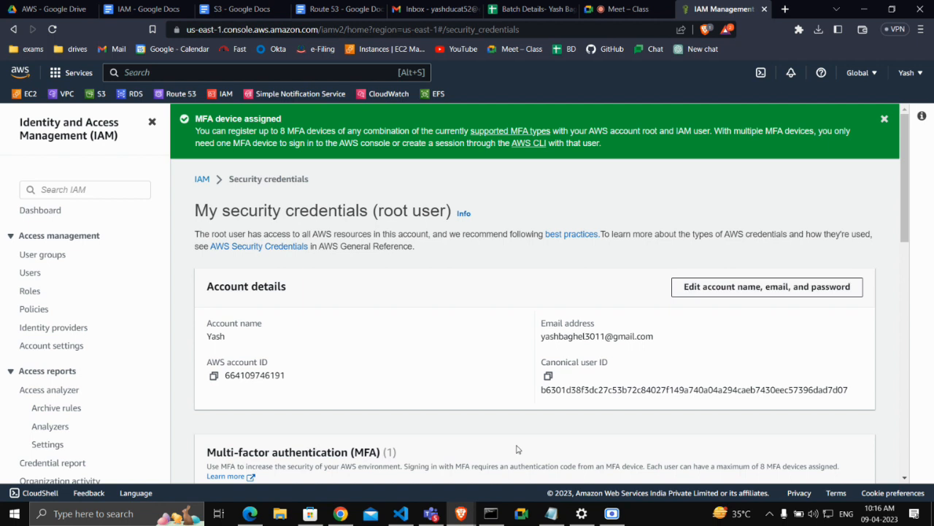
scroll(750, 345, "down", 1)
scroll(750, 345, "down", 2)
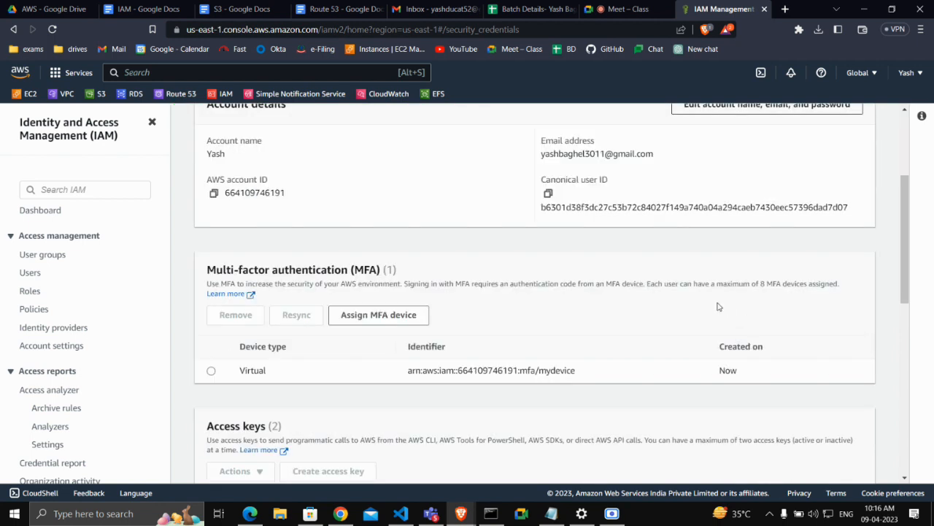
scroll(412, 265, "down", 2)
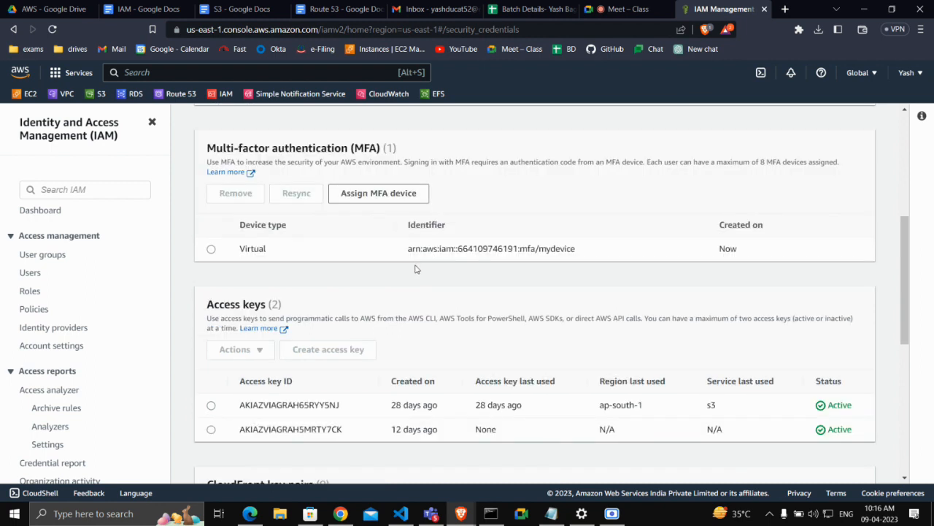
scroll(415, 268, "up", 1)
scroll(416, 269, "down", 5)
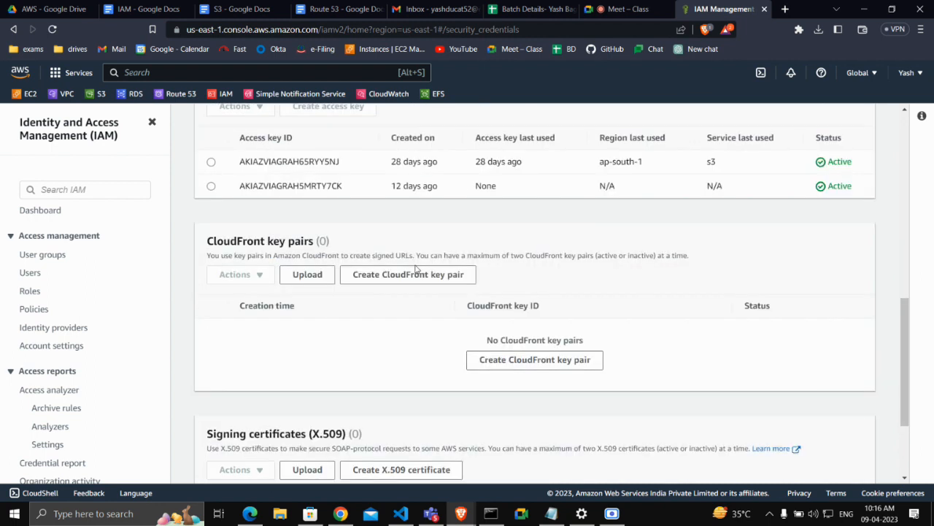
scroll(415, 269, "up", 4)
scroll(415, 269, "up", 3)
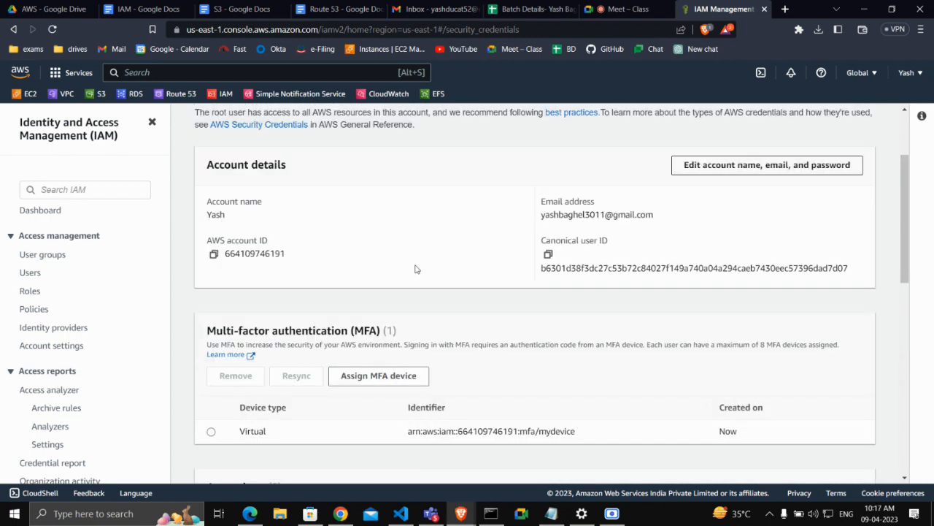
Step: Select the new 'mydevice' virtual MFA row to confirm it is listed
left_click(211, 432)
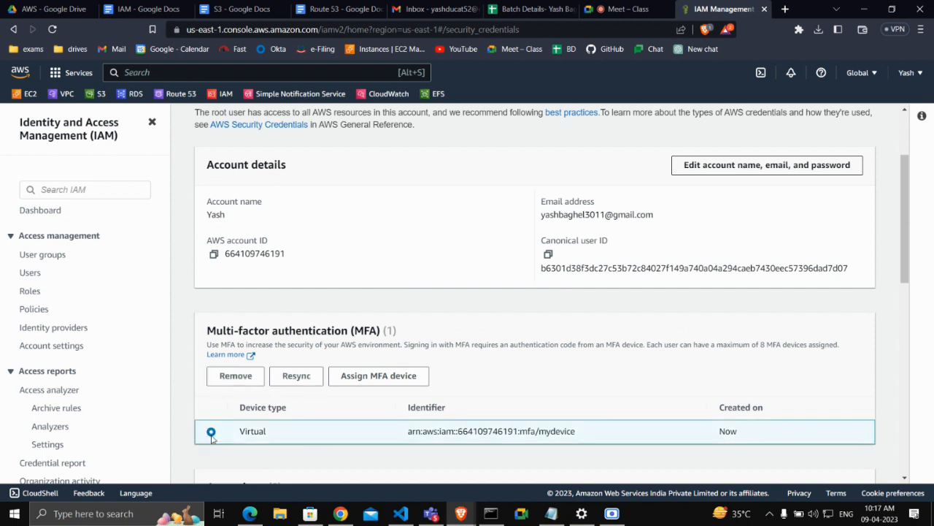
scroll(511, 400, "down", 3)
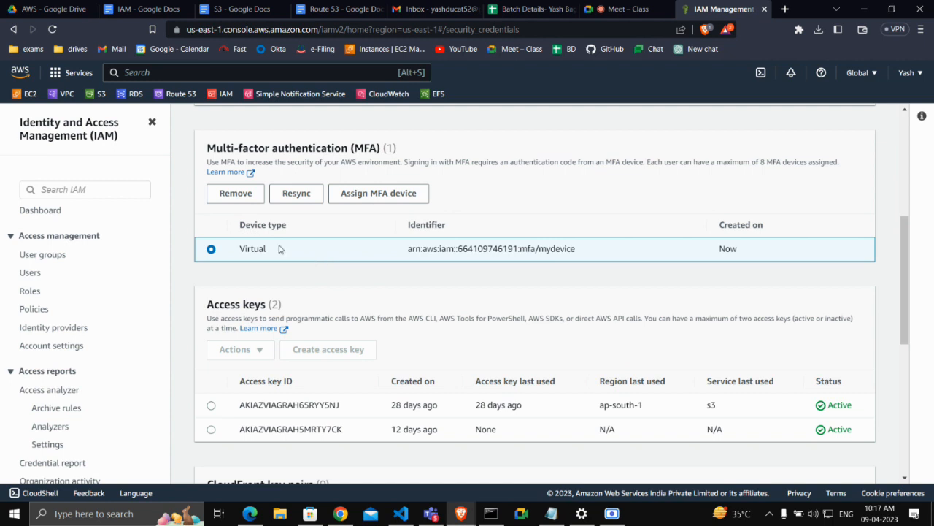
double_click(365, 149)
left_click(506, 216)
scroll(707, 212, "up", 3)
left_click(906, 72)
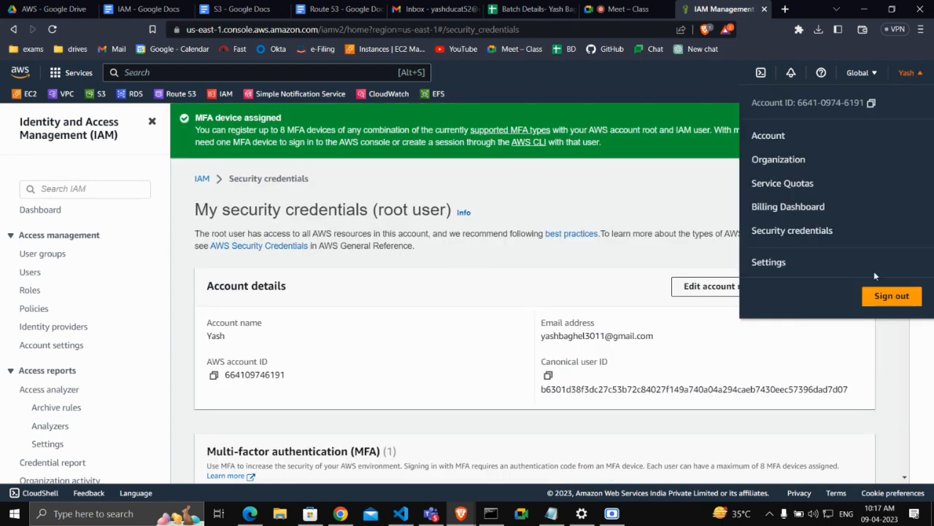
Step: Sign out, then sign back in as root with the saved email, password and new MFA code
left_click(886, 296)
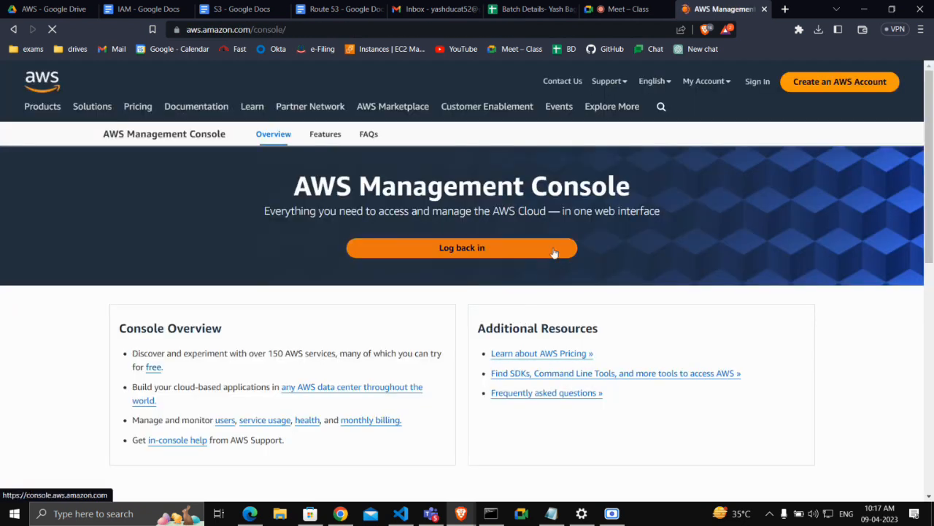
left_click(492, 256)
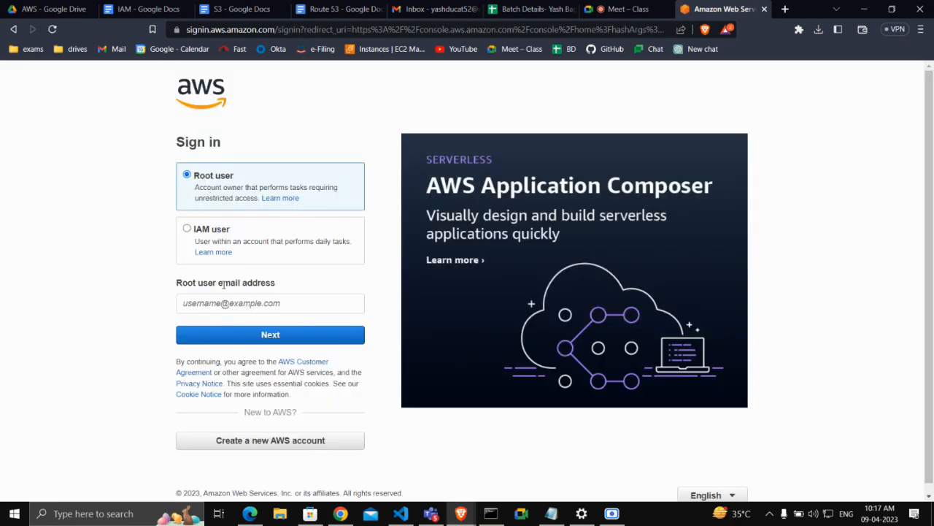
left_click(241, 303)
left_click(251, 332)
left_click(252, 335)
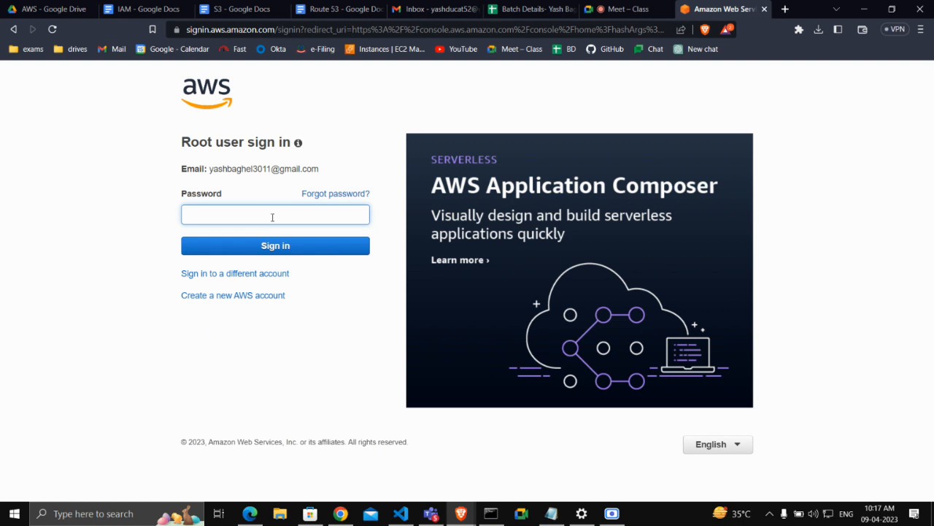
type("••••••••••")
key("Return")
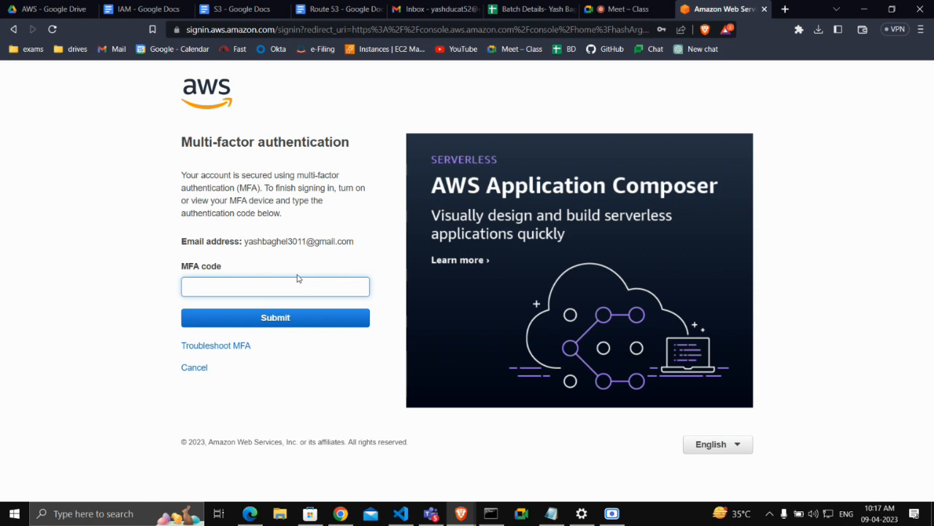
left_click(287, 326)
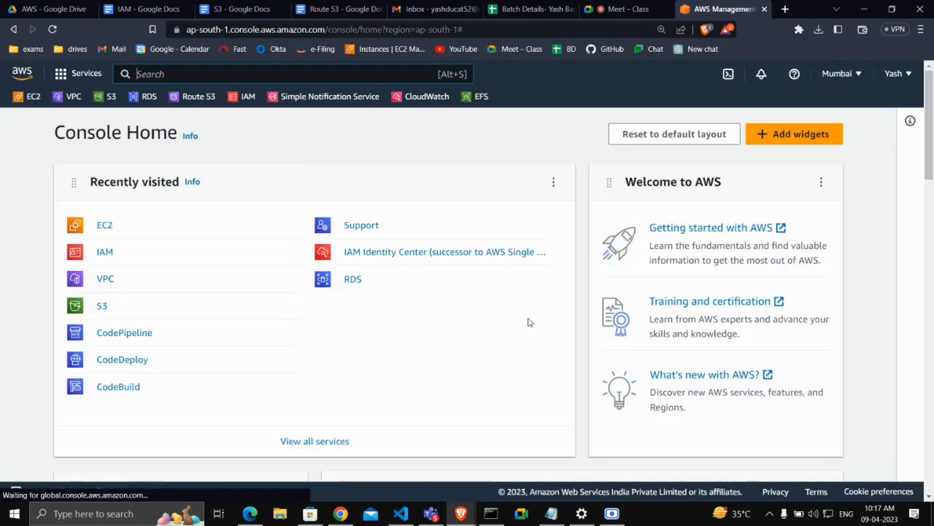
scroll(920, 156, "down", 2)
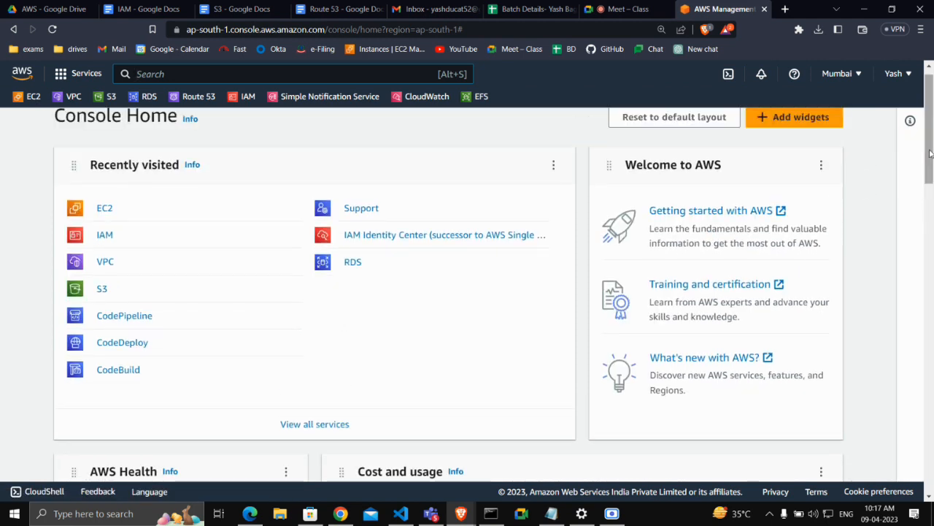
key("alt+s")
mouse_move(931, 155)
left_mouse_down()
mouse_move(930, 185)
mouse_move(922, 154)
left_mouse_up()
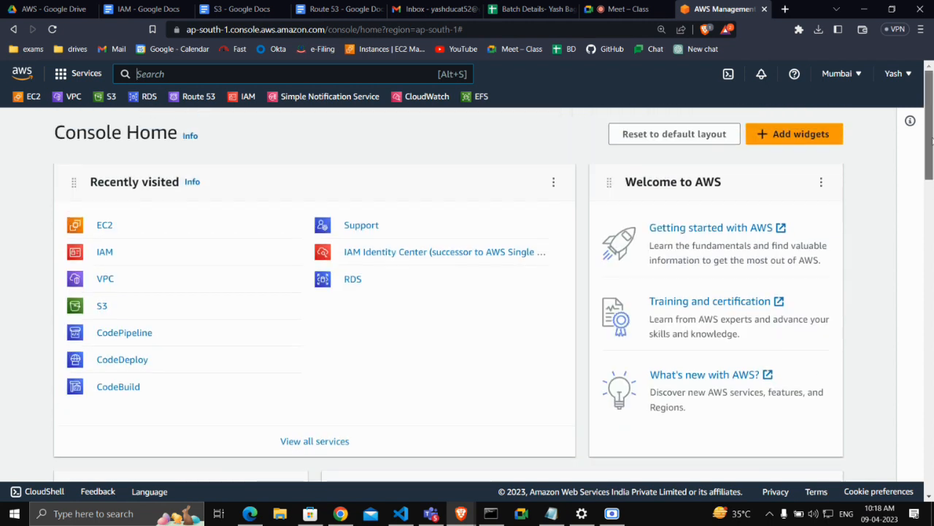
Step: Search Google for 'lastpass', visit the LastPass homepage, and return to the results
left_click(786, 9)
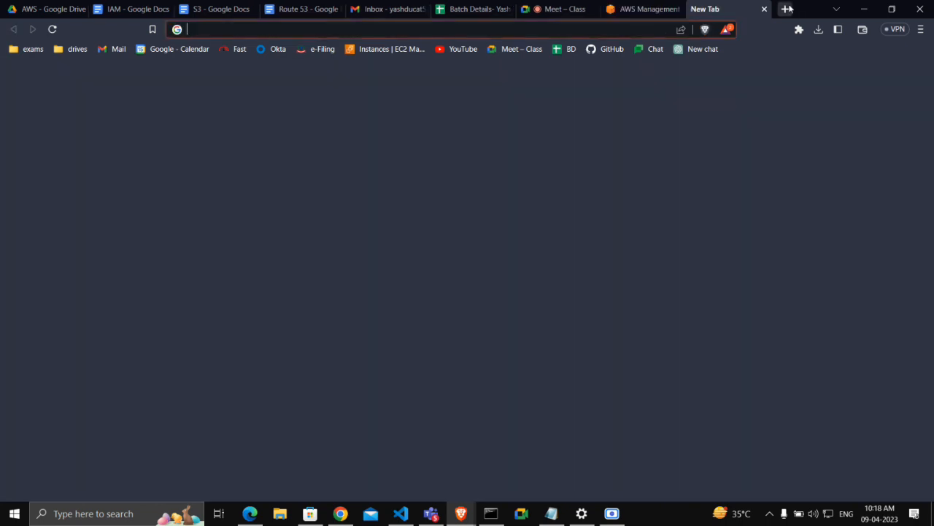
type("lastpass")
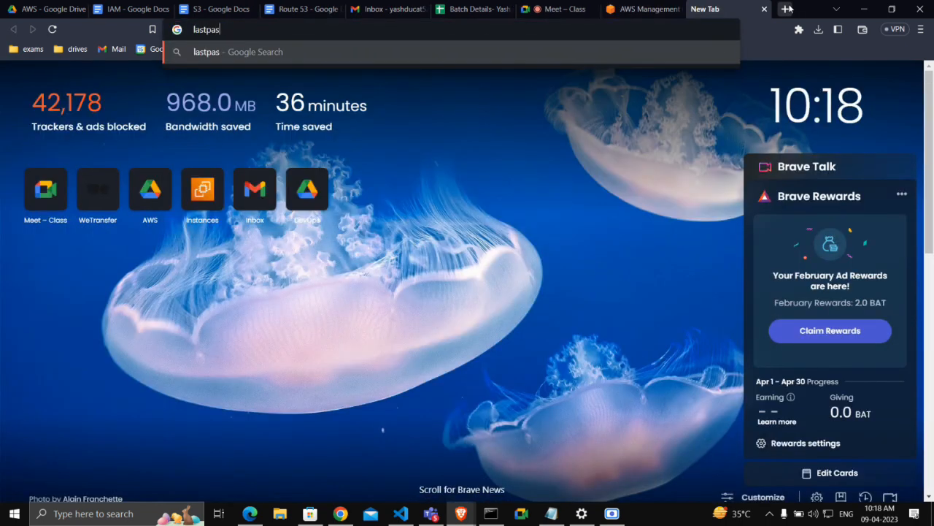
key("Return")
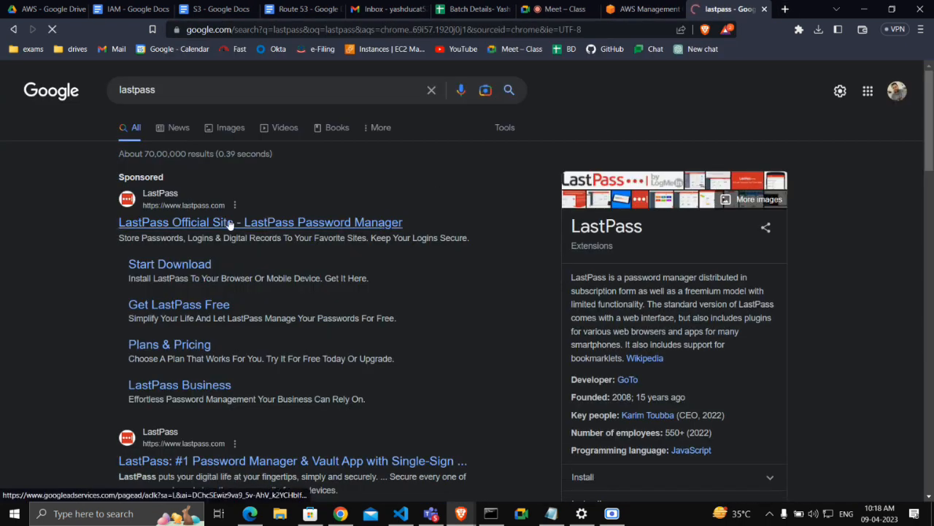
left_click(195, 231)
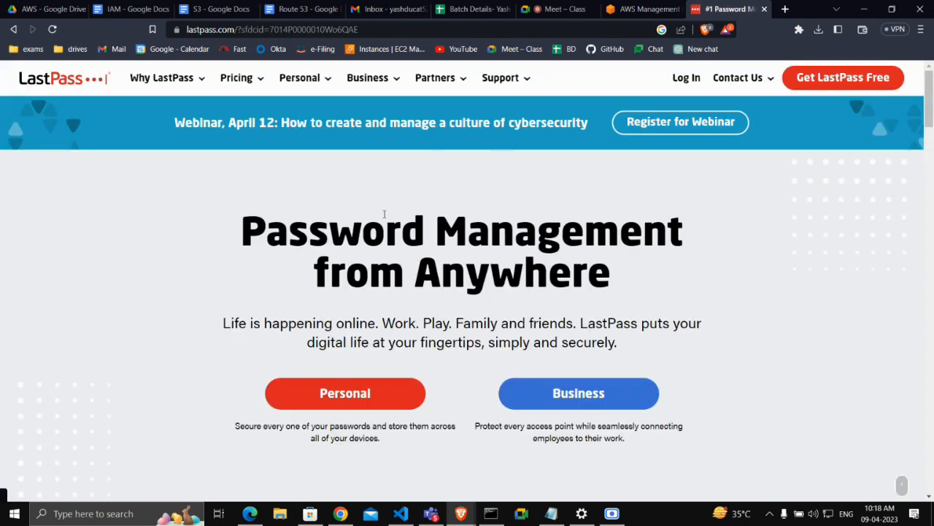
left_click_drag(240, 231, 657, 290)
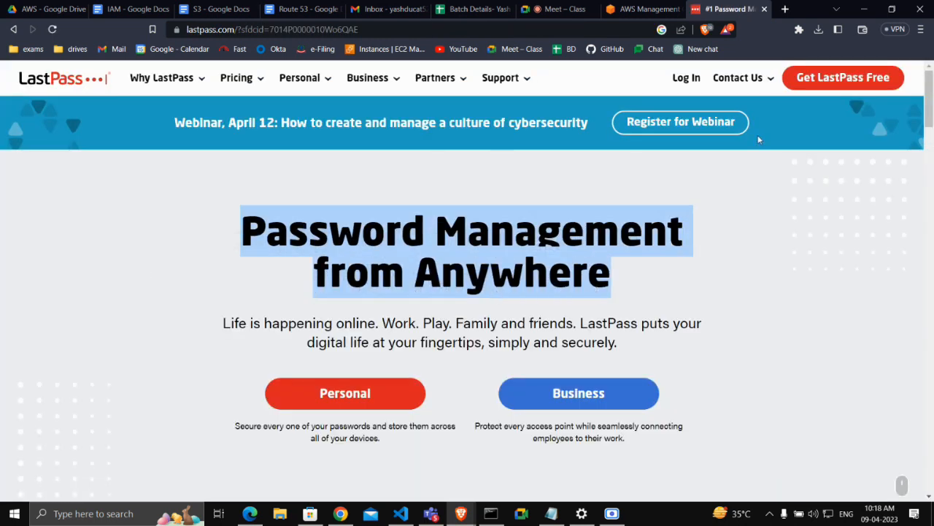
left_click(13, 30)
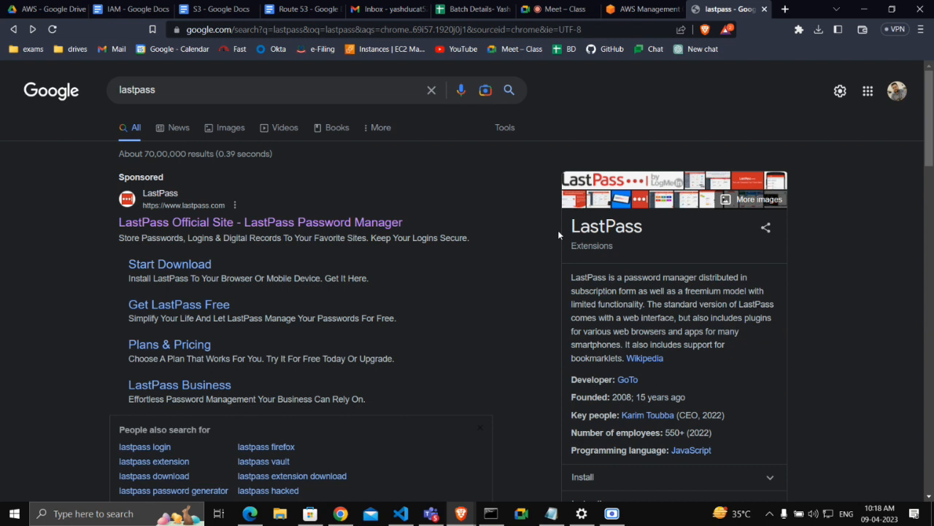
Step: Switch to the other browser window and open a new tab there
left_click(566, 6)
left_click(707, 4)
scroll(578, 253, "down", 1)
scroll(577, 253, "up", 1)
left_click(341, 514)
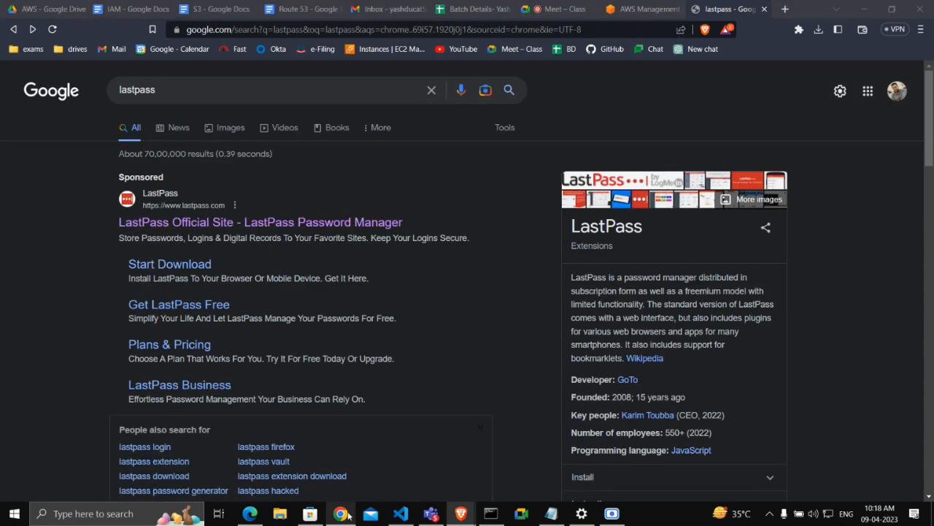
left_click(784, 9)
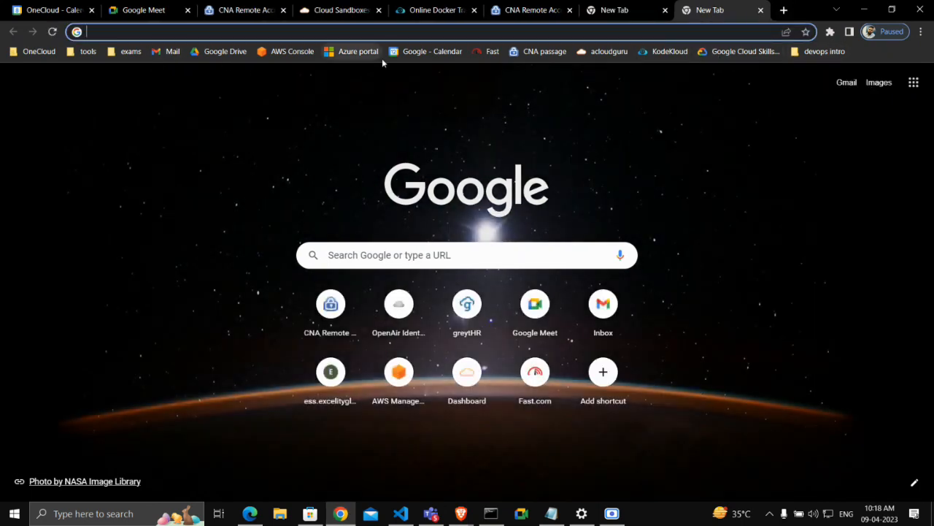
Step: Close the AWS root-user sign-in tab and go back to the Google lastpass results
left_click(290, 51)
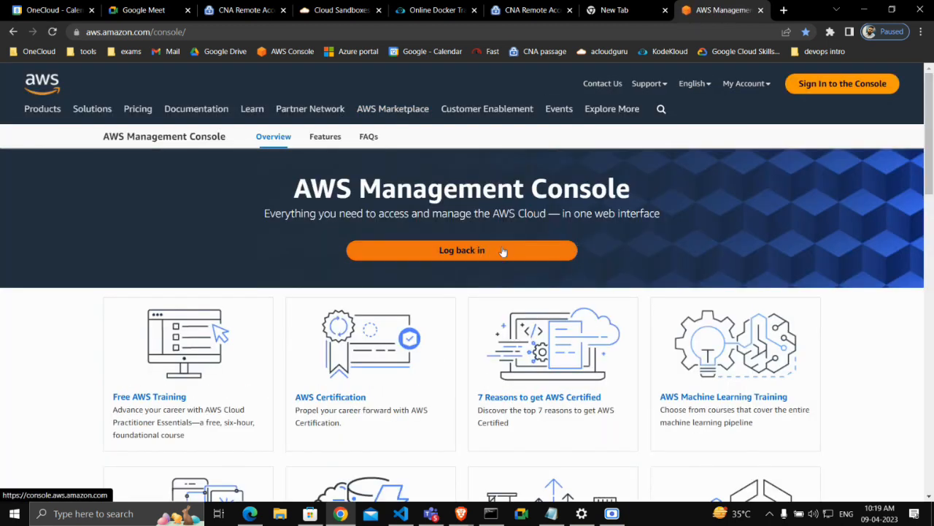
left_click(475, 251)
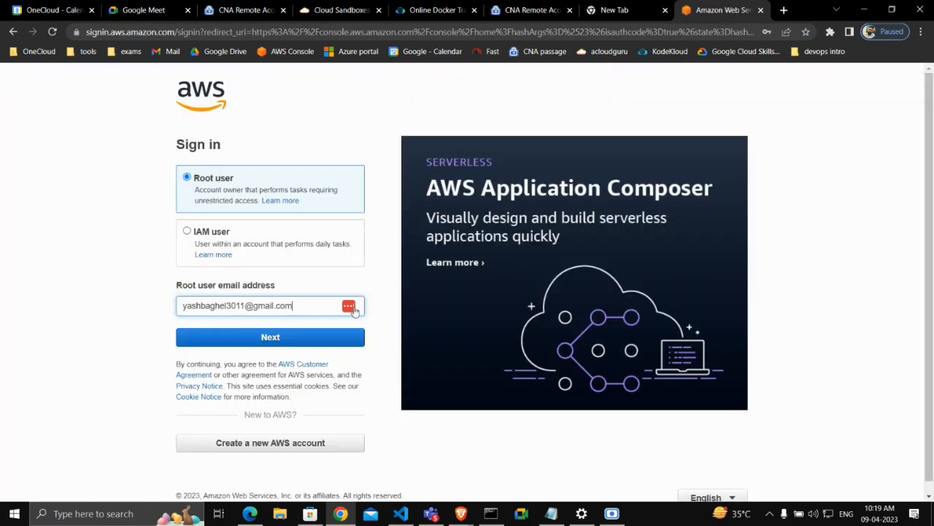
left_click(339, 333)
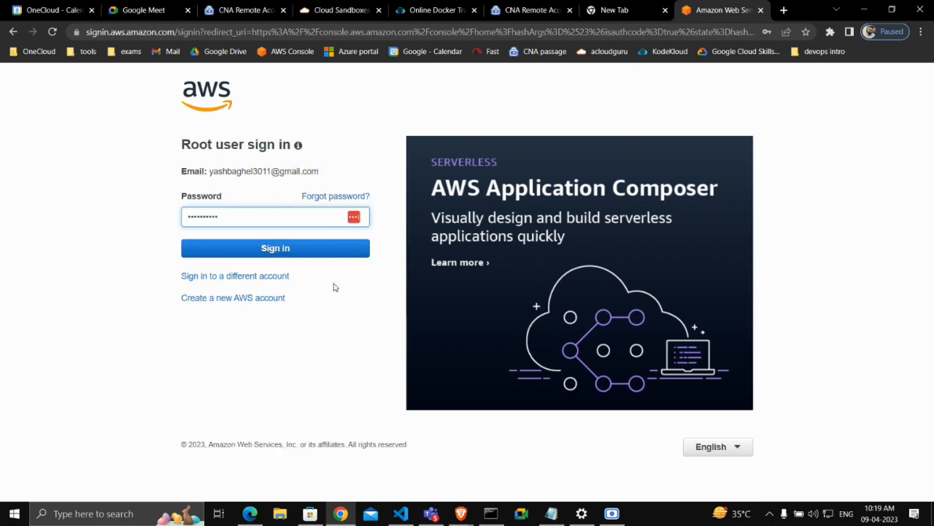
left_click(761, 11)
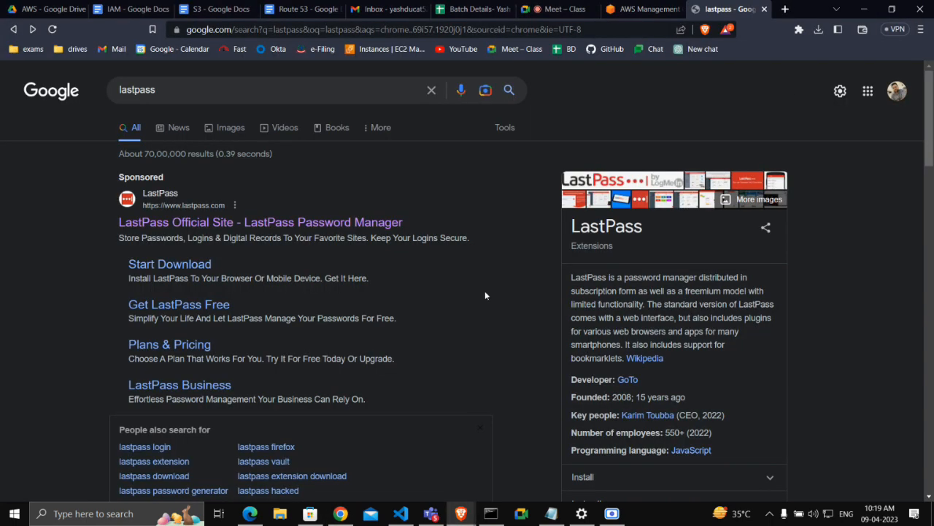
scroll(484, 292, "down", 3)
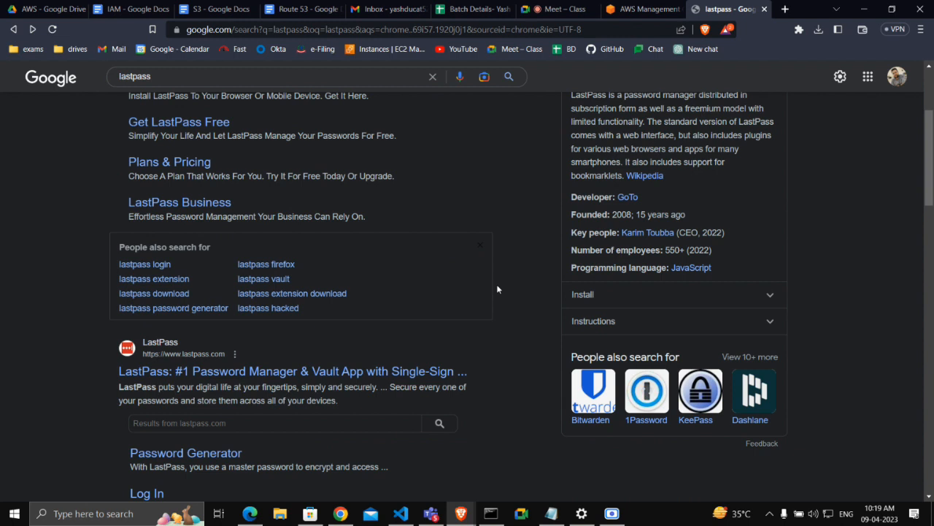
Step: Switch back to the AWS Console Home tab
scroll(497, 284, "down", 3)
left_click(642, 9)
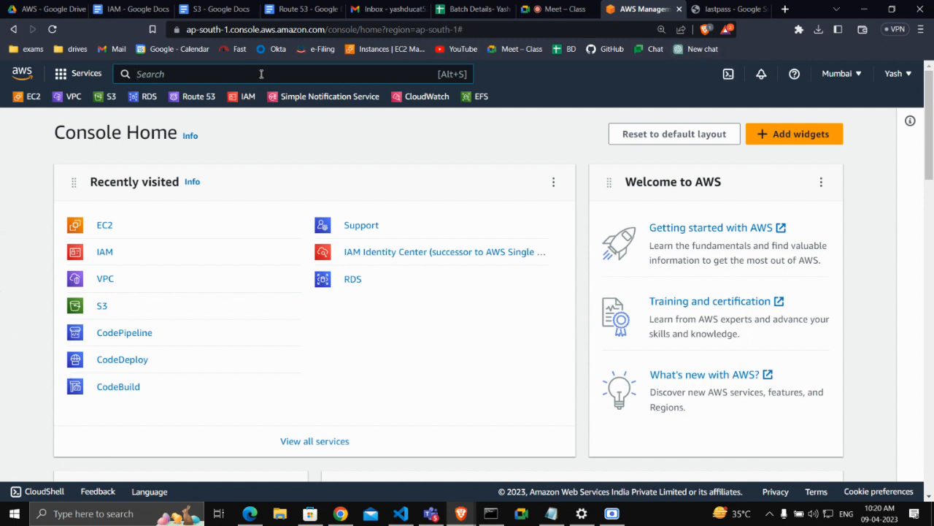
Step: Search 'iam' in the console, open IAM, and show its Users list
type("iam")
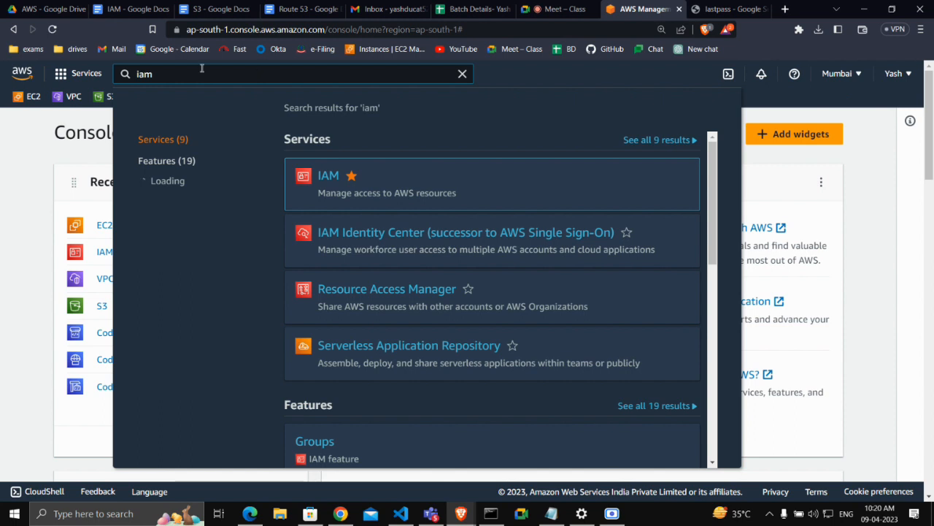
left_click(333, 177)
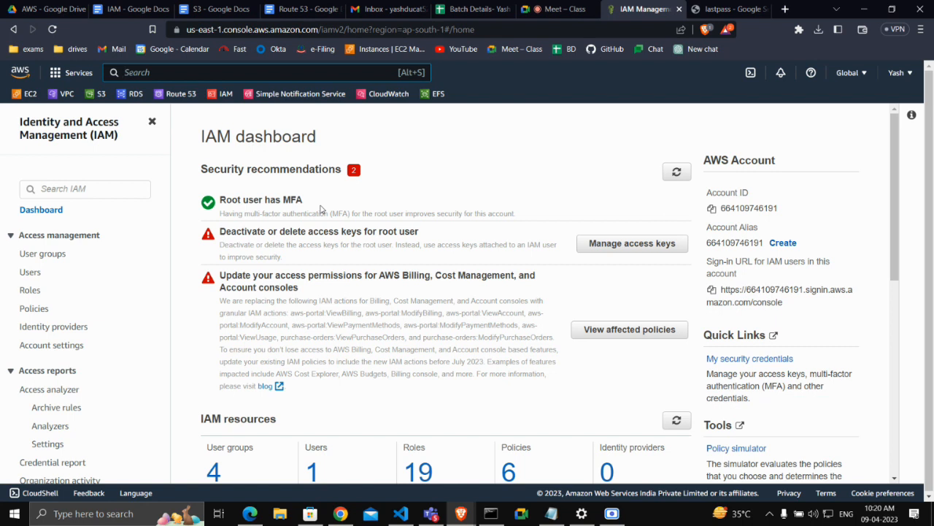
scroll(252, 243, "down", 1)
scroll(250, 240, "down", 2)
scroll(250, 240, "up", 3)
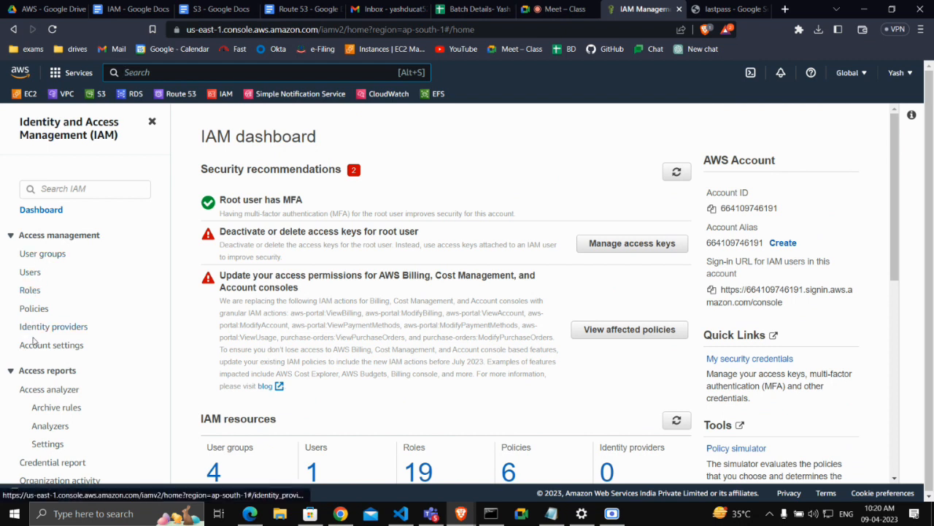
left_click(31, 272)
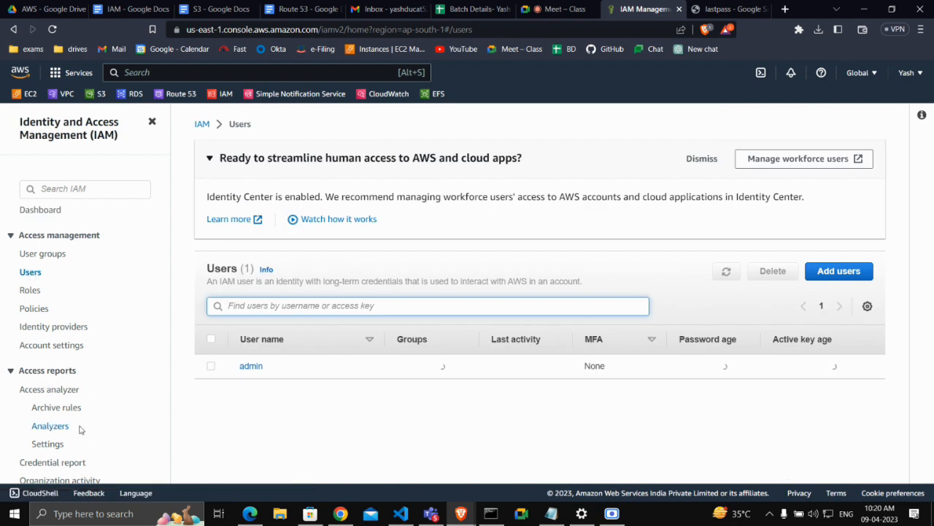
Step: Start a new IAM user named 'myself' with AWS Management Console access
left_click(832, 272)
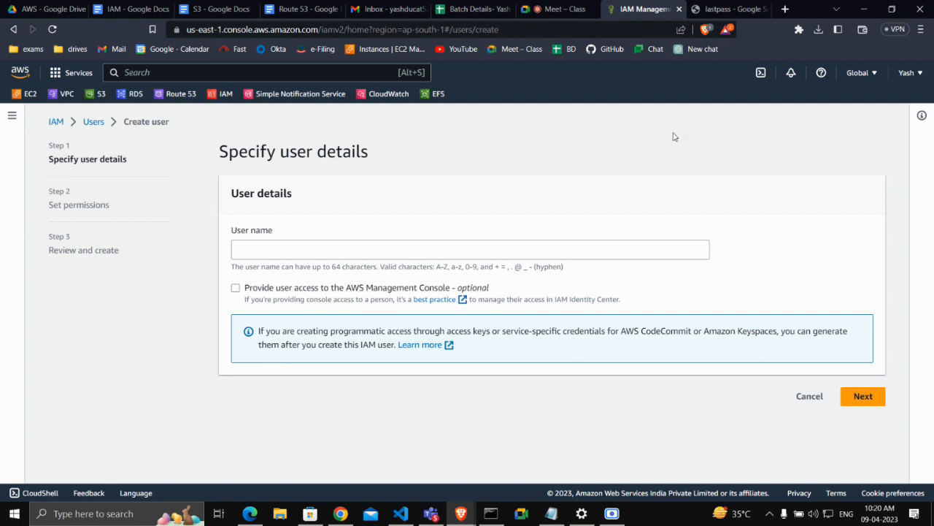
left_click(492, 249)
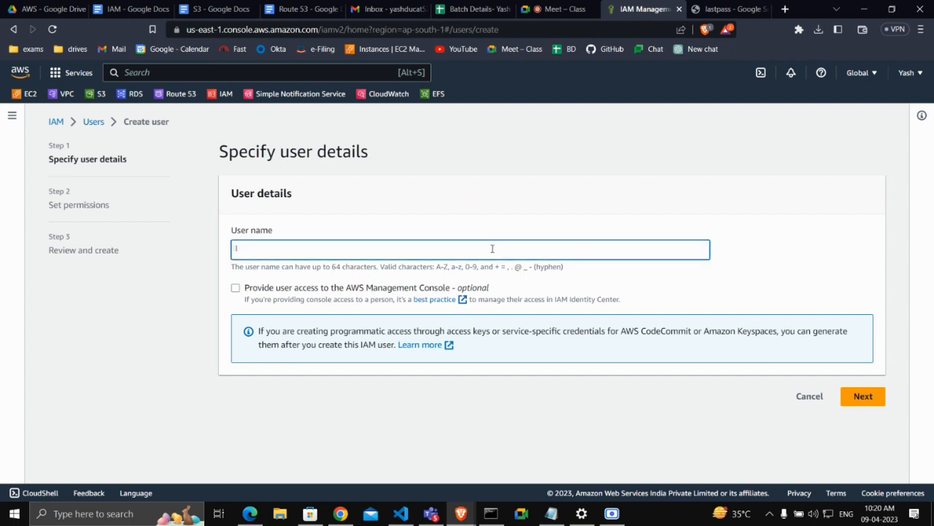
type("myself")
left_click_drag(247, 290, 415, 291)
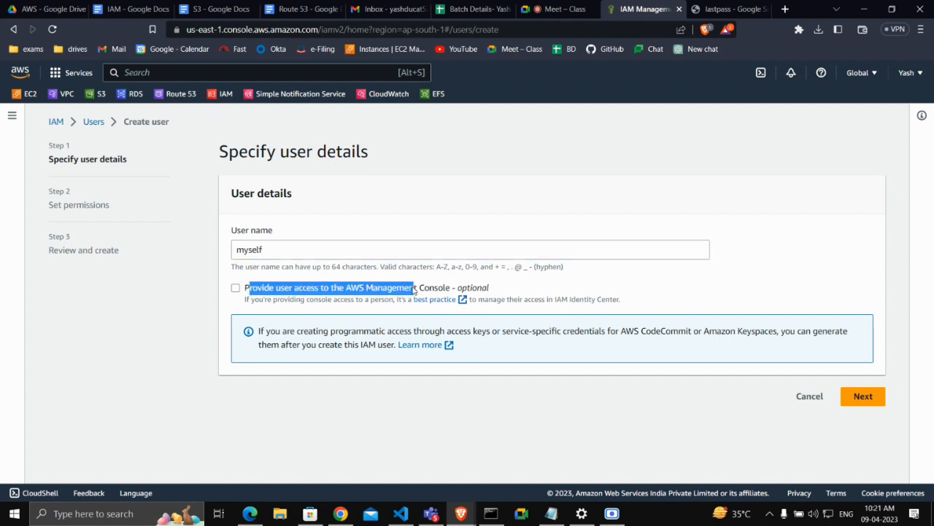
left_click(431, 289)
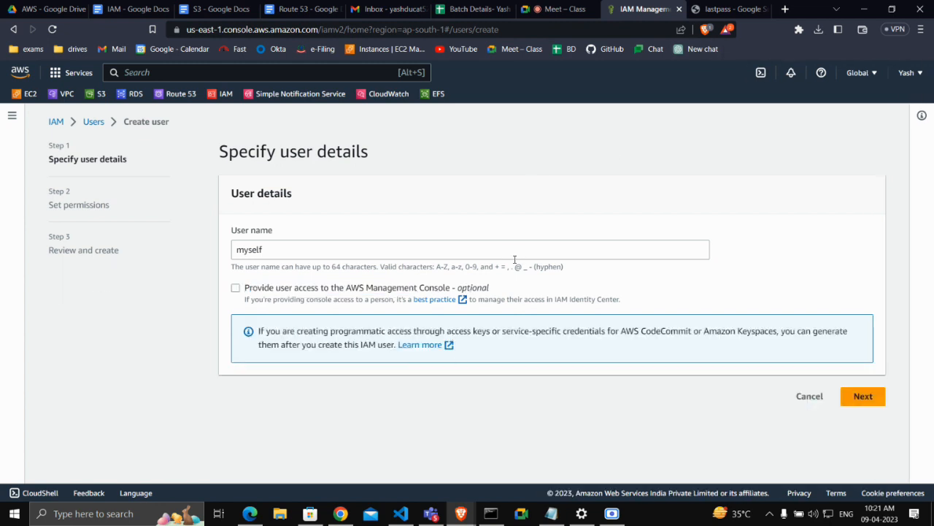
left_click(236, 290)
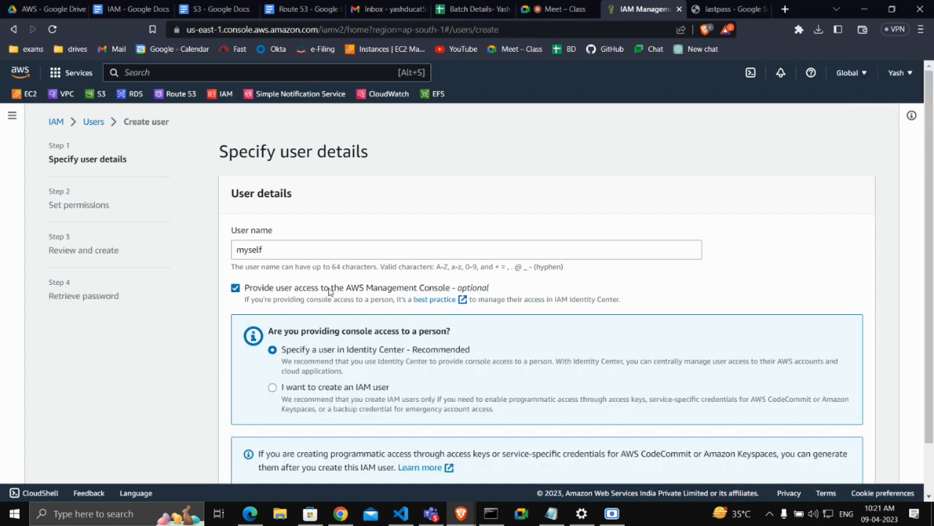
scroll(330, 291, "down", 1)
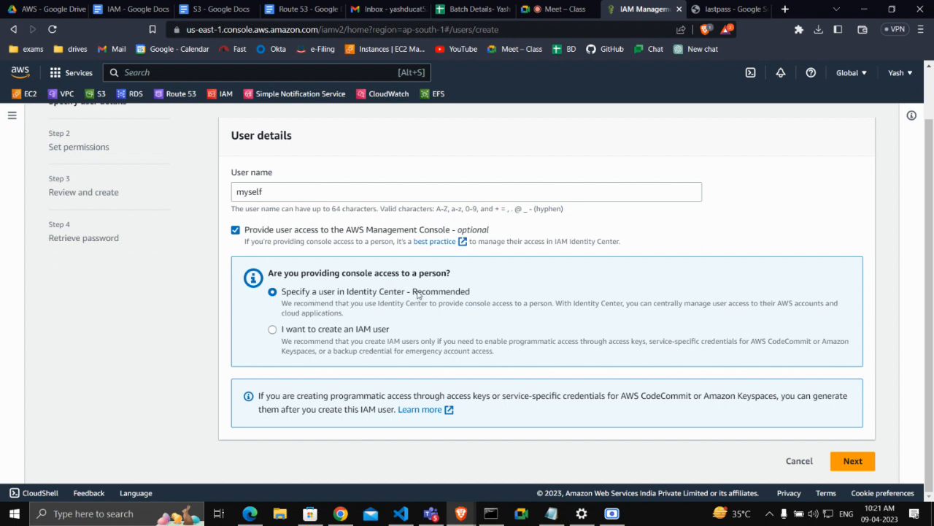
left_click_drag(282, 305, 494, 305)
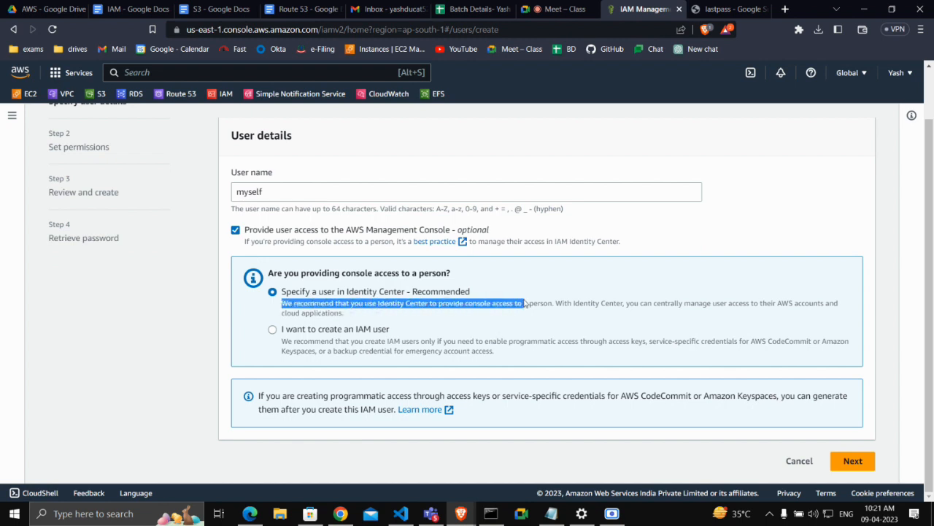
left_click(355, 307)
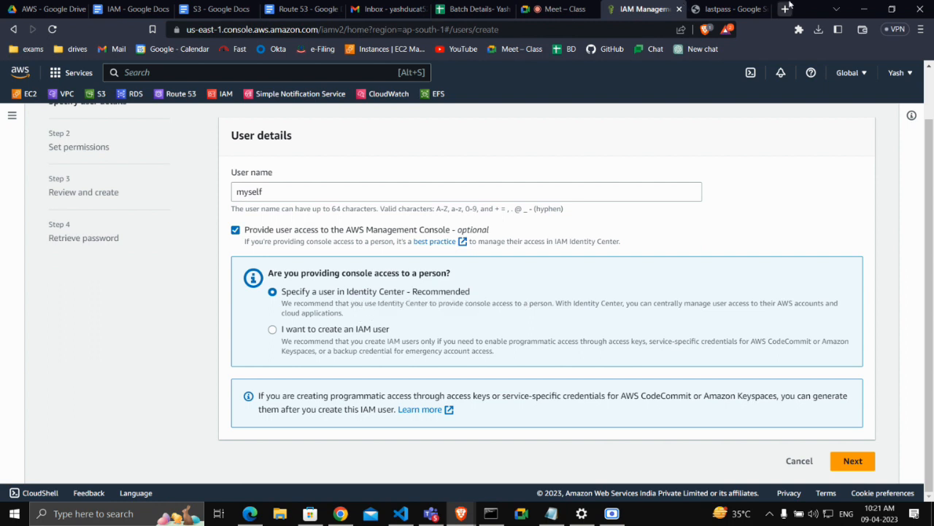
Step: Duplicate the tab and open IAM Identity Center through an 'iam' console search
right_click(649, 4)
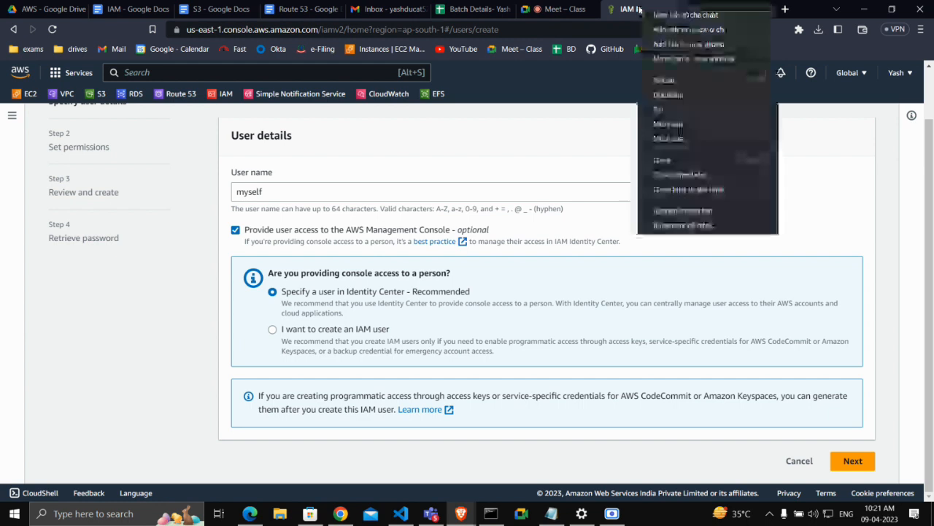
left_click(668, 94)
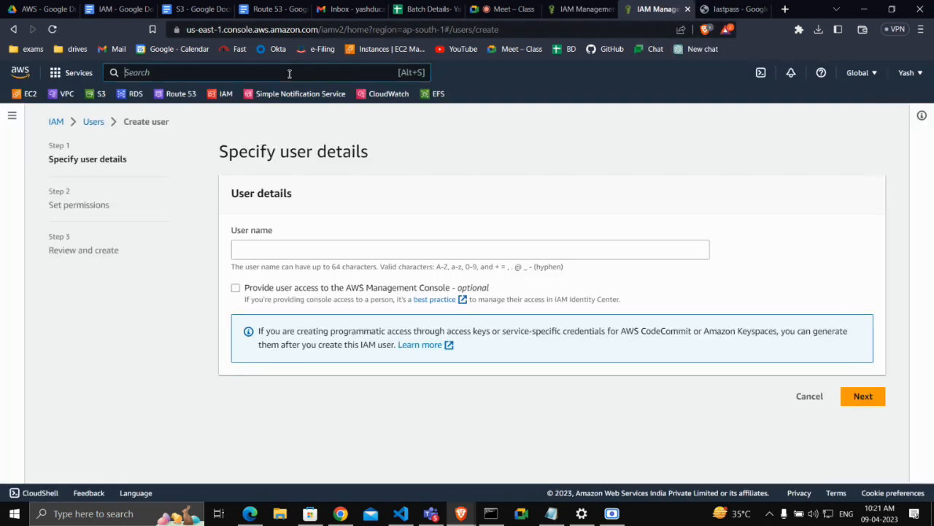
left_click(289, 72)
type("iaM")
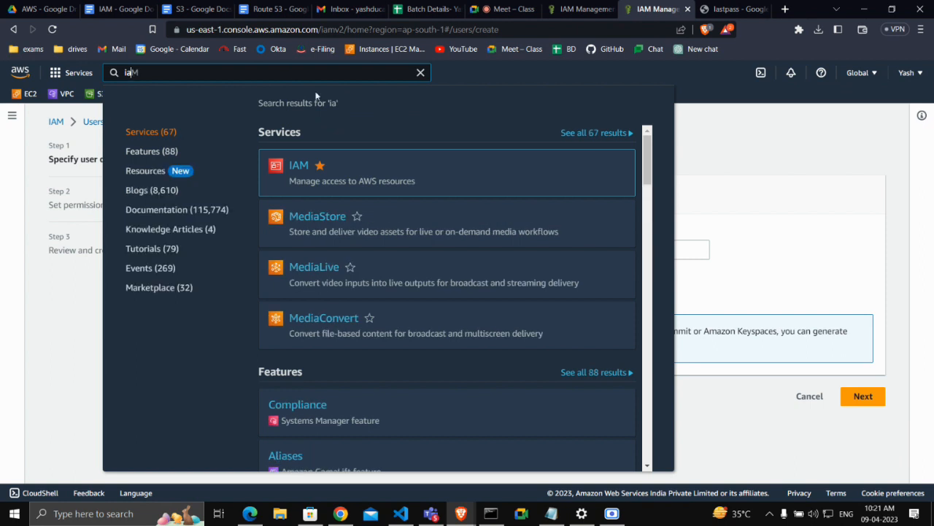
key("BackSpace")
type("m")
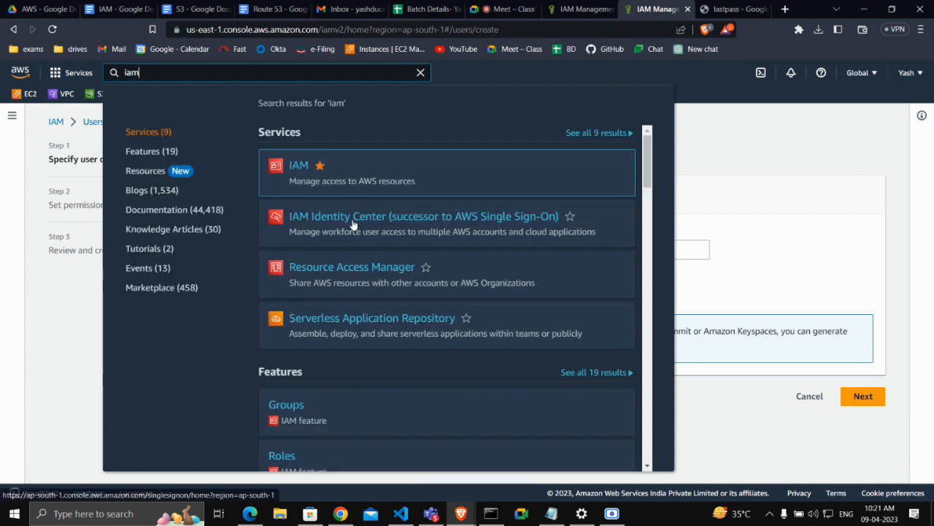
left_click(478, 226)
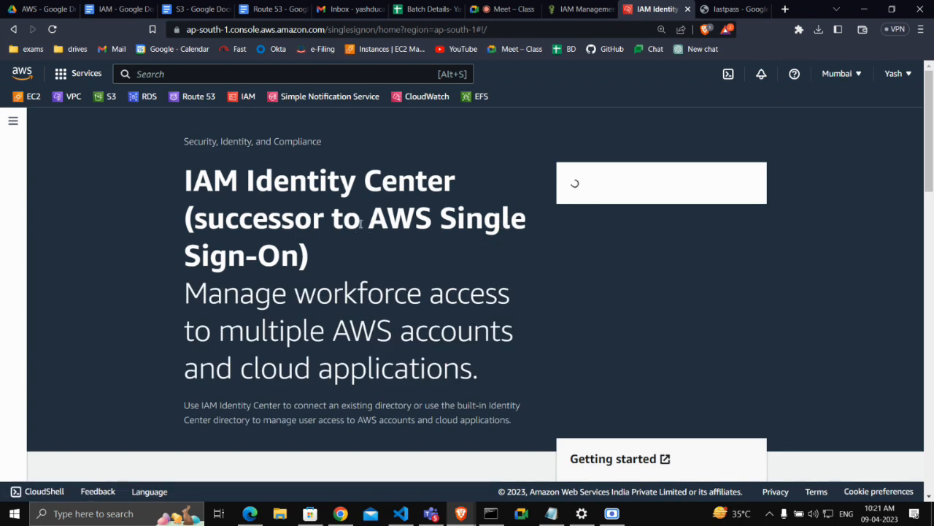
Step: Look over the IAM Identity Center overview, then return to the Create user tab
left_click_drag(359, 221, 516, 246)
left_click(471, 274)
scroll(420, 276, "down", 4)
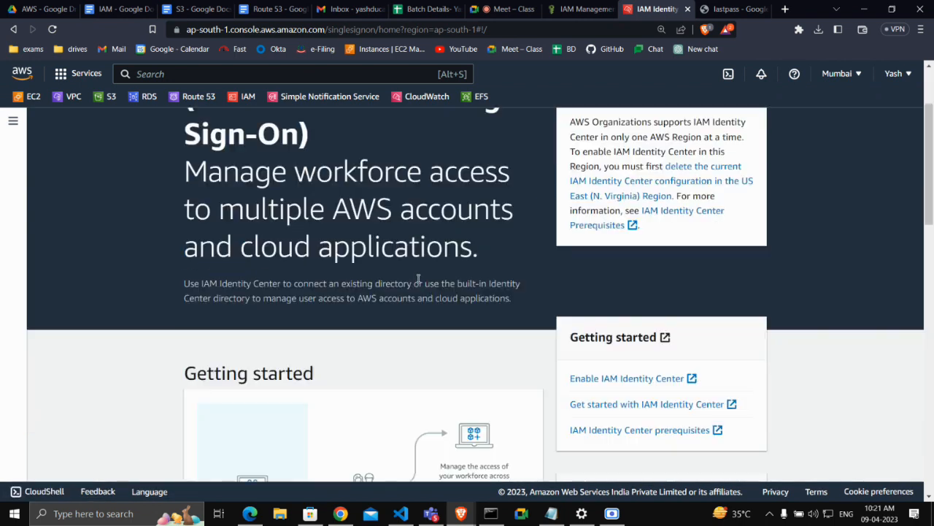
scroll(419, 278, "up", 4)
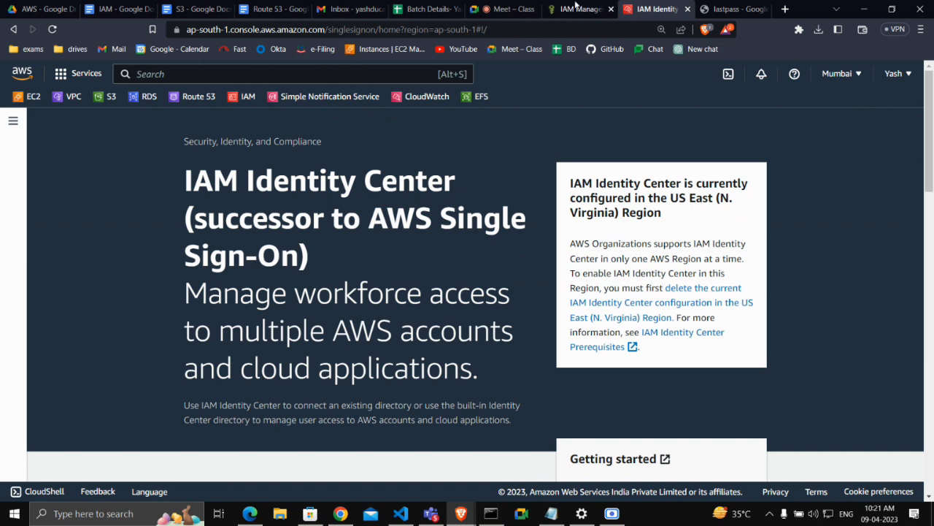
key("ctrl+shift+Tab")
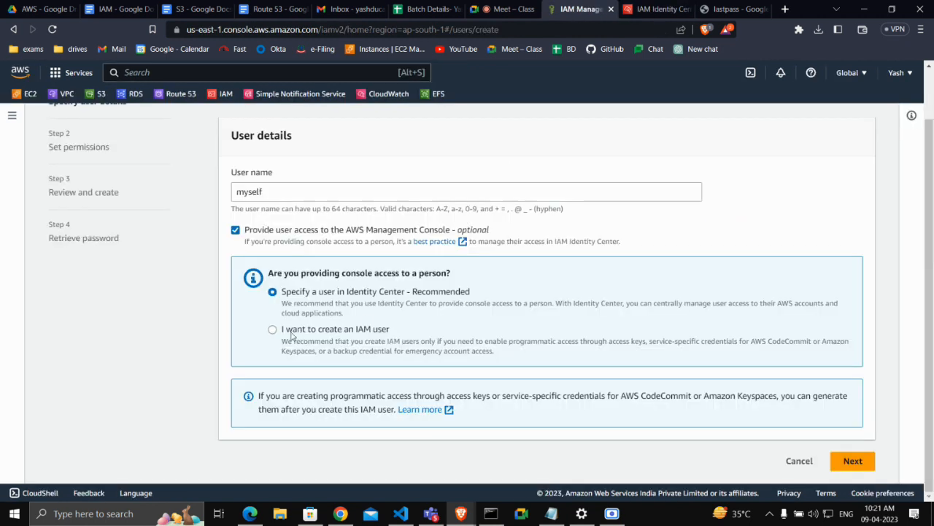
Step: Make 'myself' an IAM user with an autogenerated password, changed at next sign-in
left_click(291, 335)
scroll(292, 332, "down", 2)
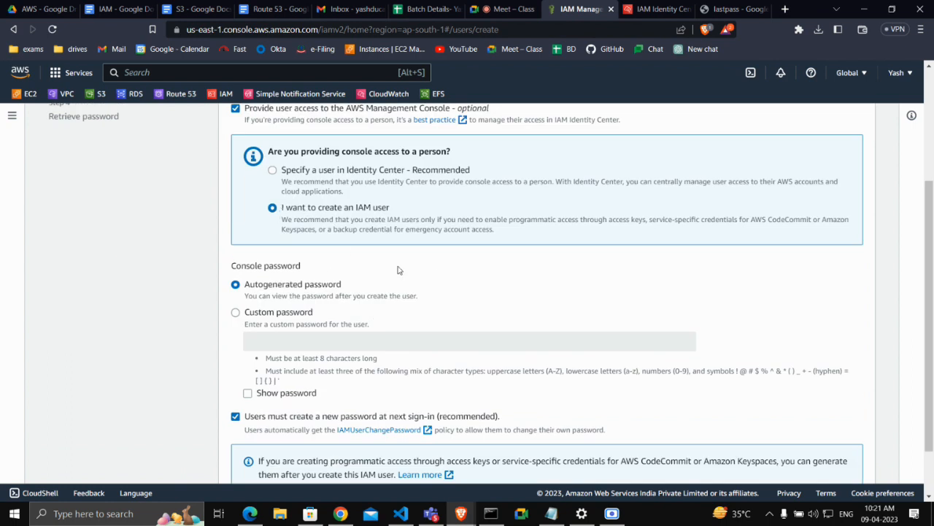
left_click(280, 315)
left_click(274, 289)
scroll(300, 295, "down", 2)
left_click(234, 353)
left_click_drag(246, 351, 516, 354)
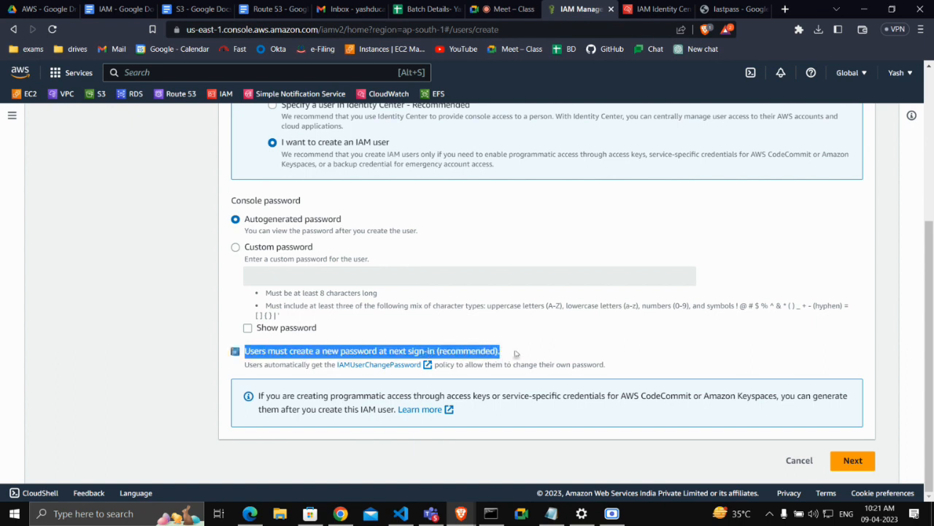
left_click(515, 354)
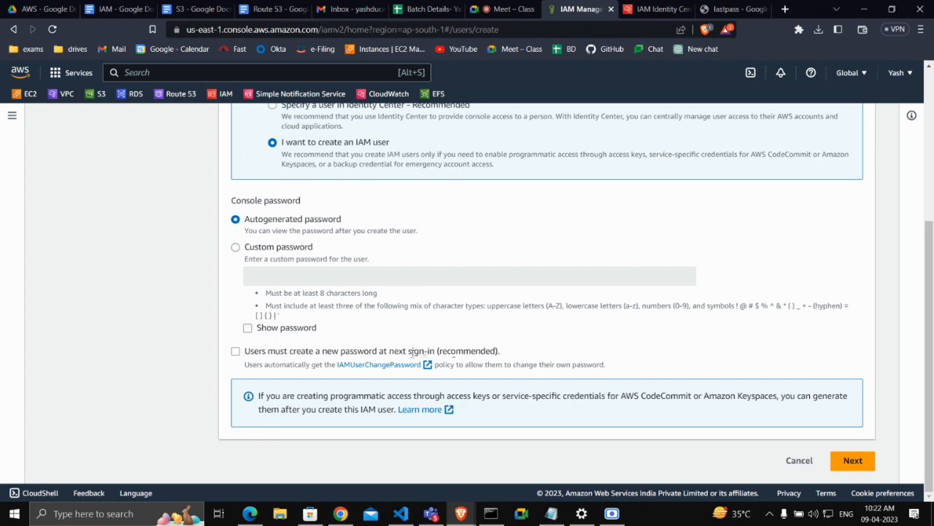
scroll(454, 354, "up", 1)
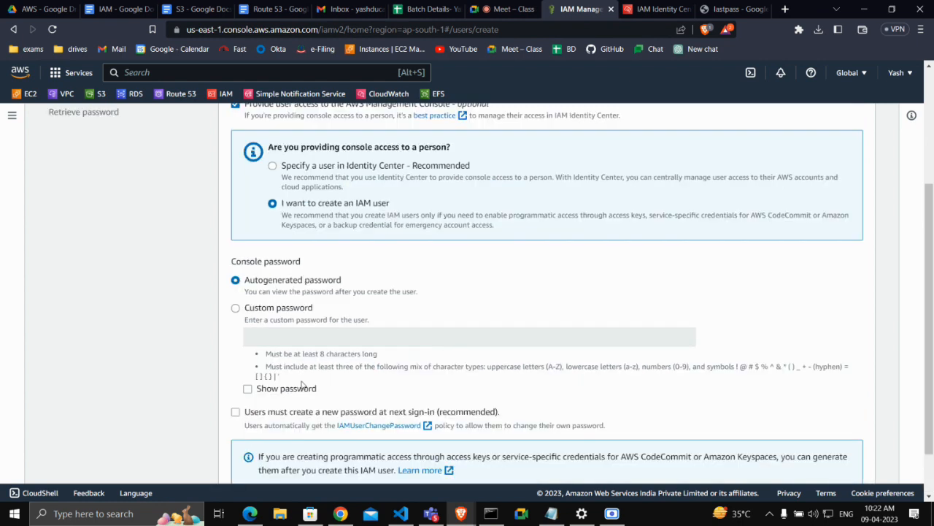
scroll(302, 390, "down", 1)
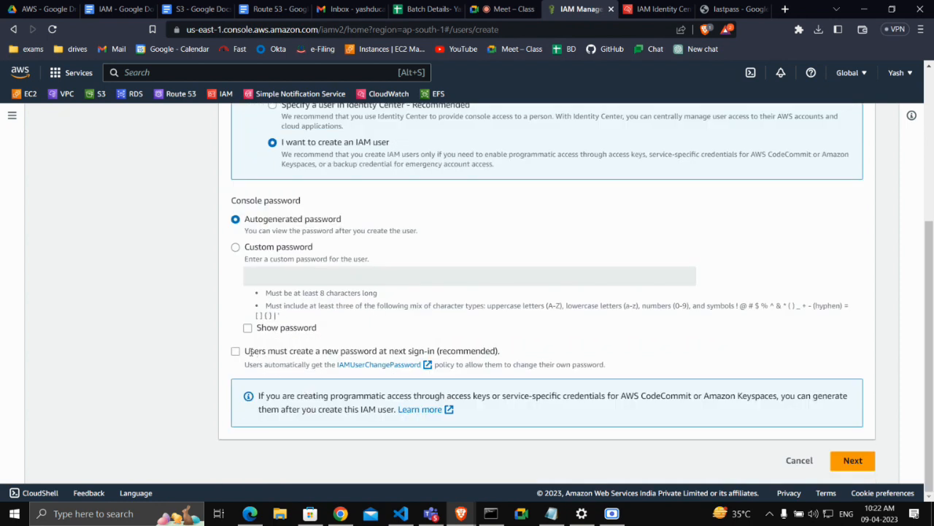
left_click(244, 353)
left_click(852, 461)
Step: Choose Attach policies directly as the user's permissions option
scroll(434, 267, "down", 2)
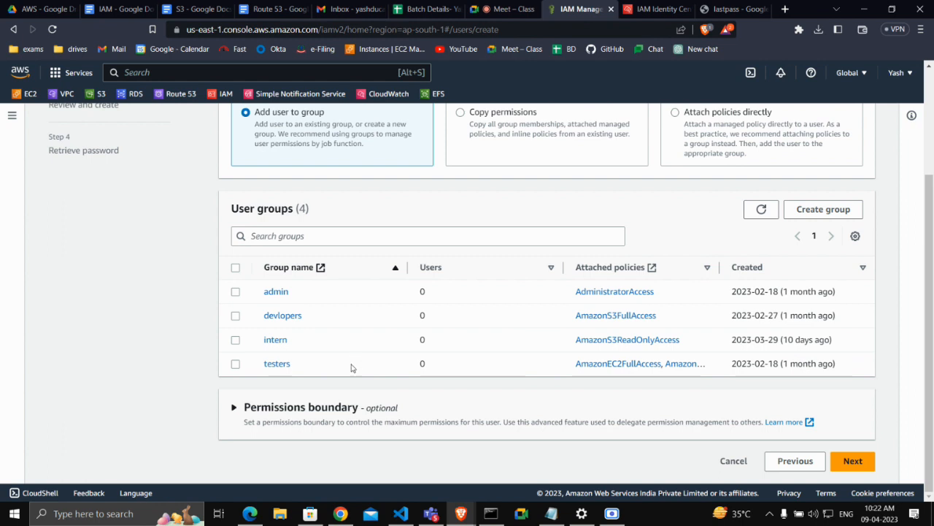
scroll(346, 343, "up", 2)
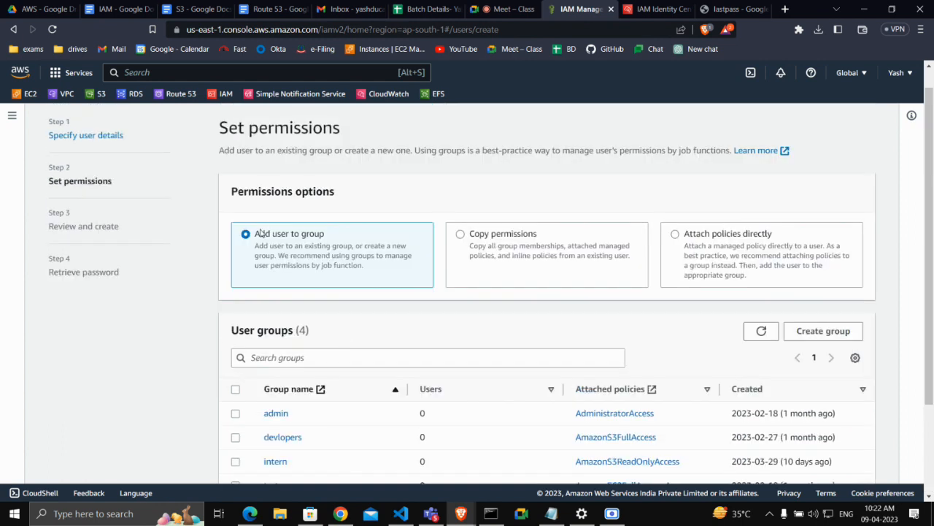
left_click_drag(233, 188, 335, 191)
left_click(335, 246)
scroll(348, 292, "down", 2)
scroll(379, 322, "up", 2)
left_click(464, 235)
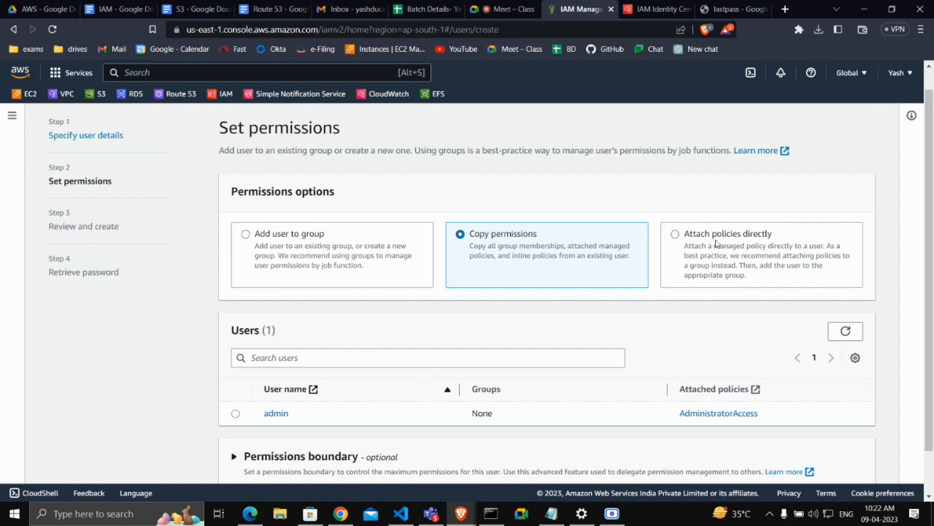
left_click(677, 235)
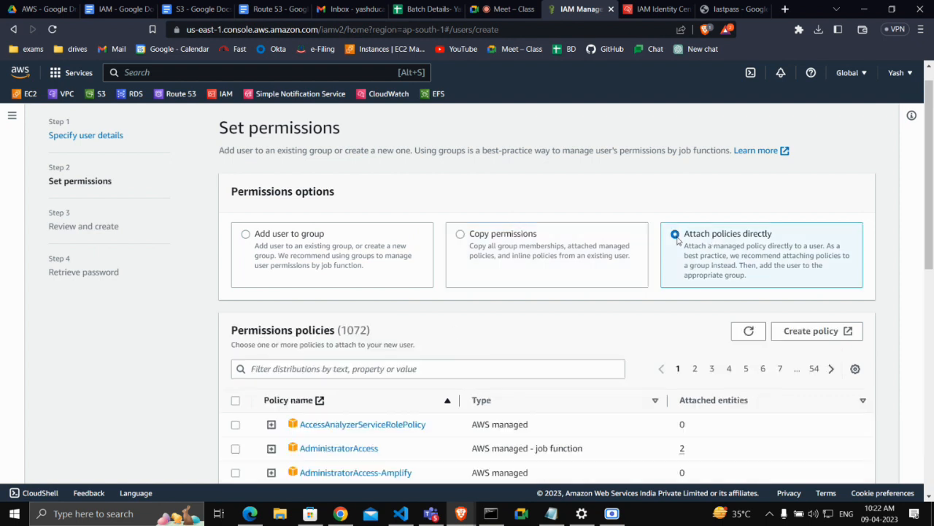
scroll(697, 234, "down", 1)
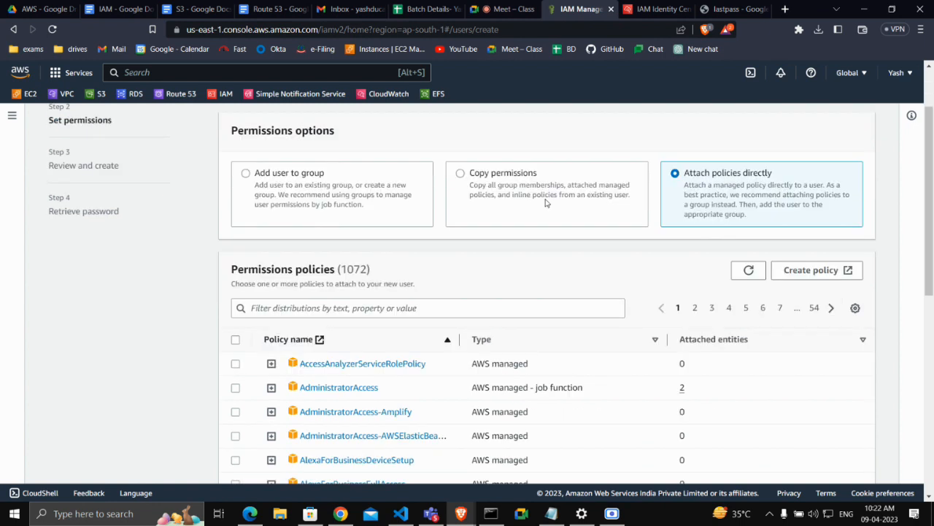
left_click(511, 199)
left_click(718, 185)
Step: Filter policies for 'administrator', select AdministratorAccess, and proceed to Review and create
left_click(514, 314)
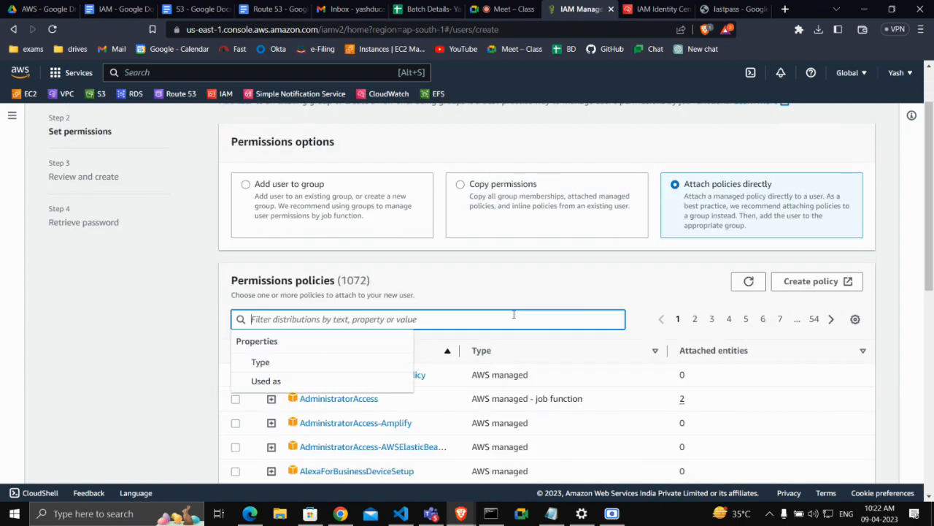
type("administrator")
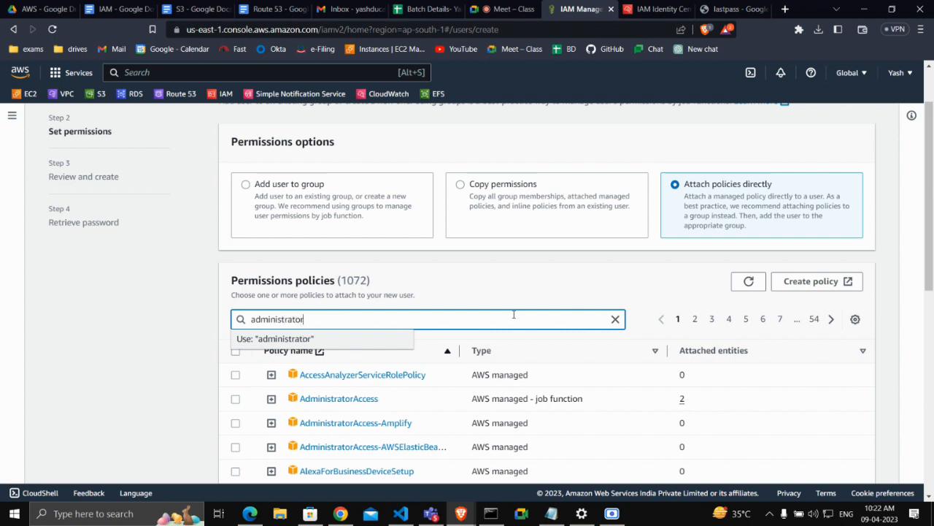
key("Return")
scroll(475, 277, "down", 2)
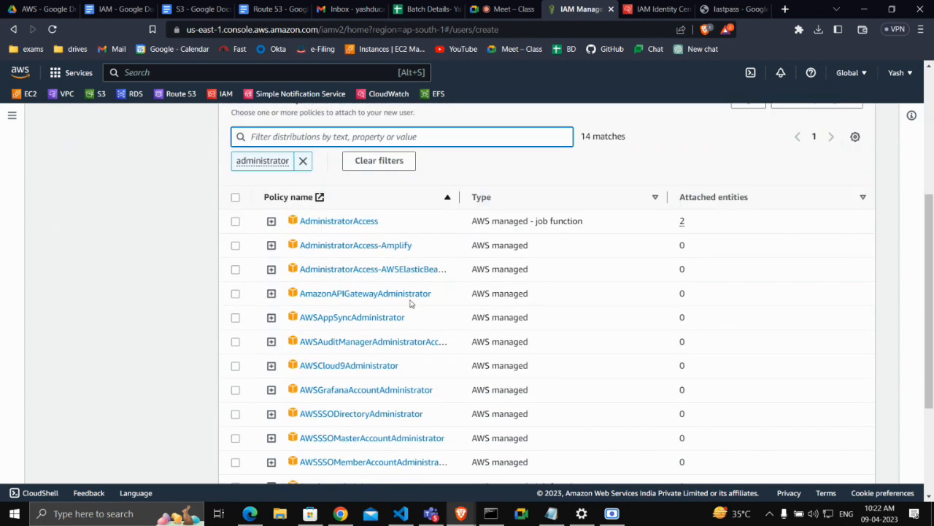
left_click_drag(473, 221, 581, 221)
left_click(235, 221)
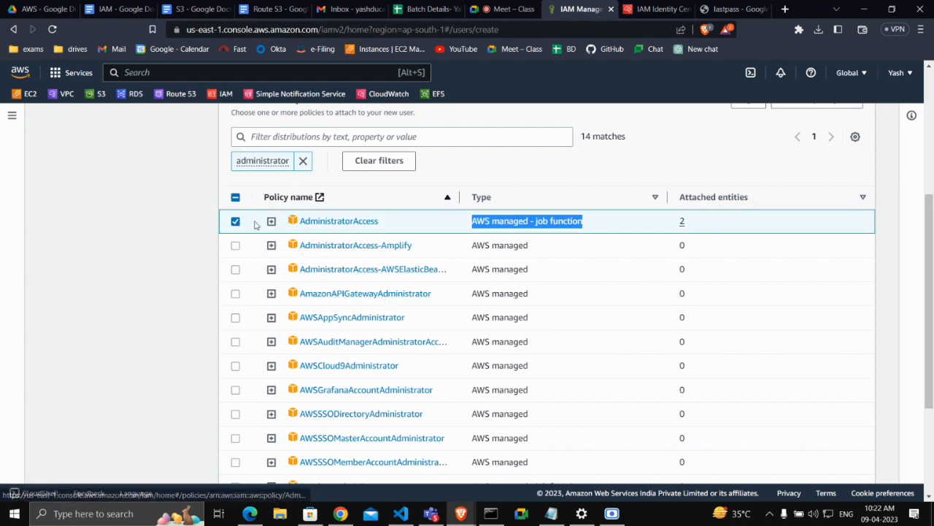
scroll(540, 249, "up", 3)
scroll(582, 257, "down", 10)
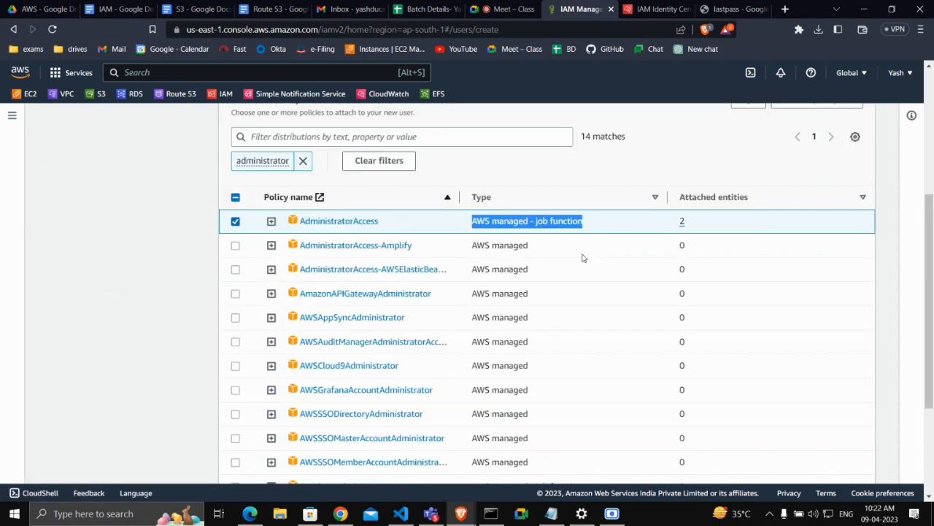
left_click(869, 469)
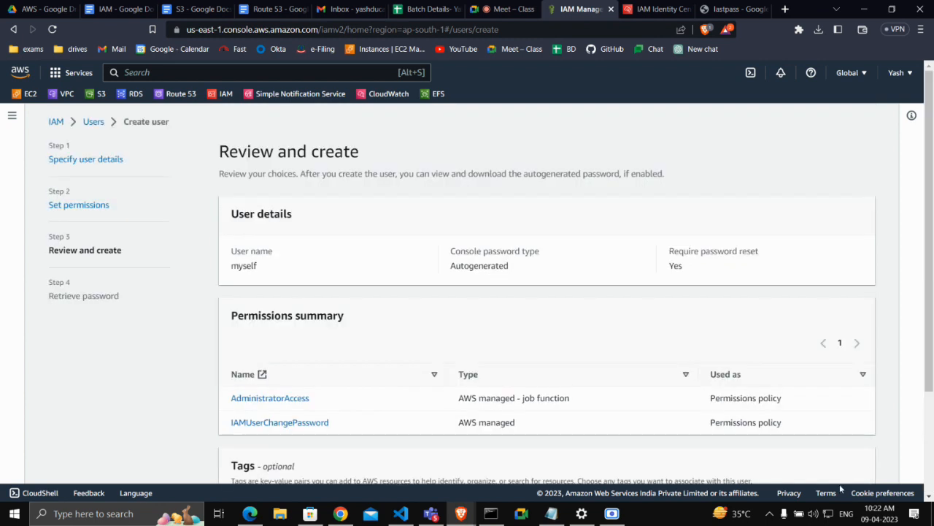
Step: Review the AdministratorAccess and IAMUserChangePassword policies, then create user 'myself'
scroll(533, 438, "down", 2)
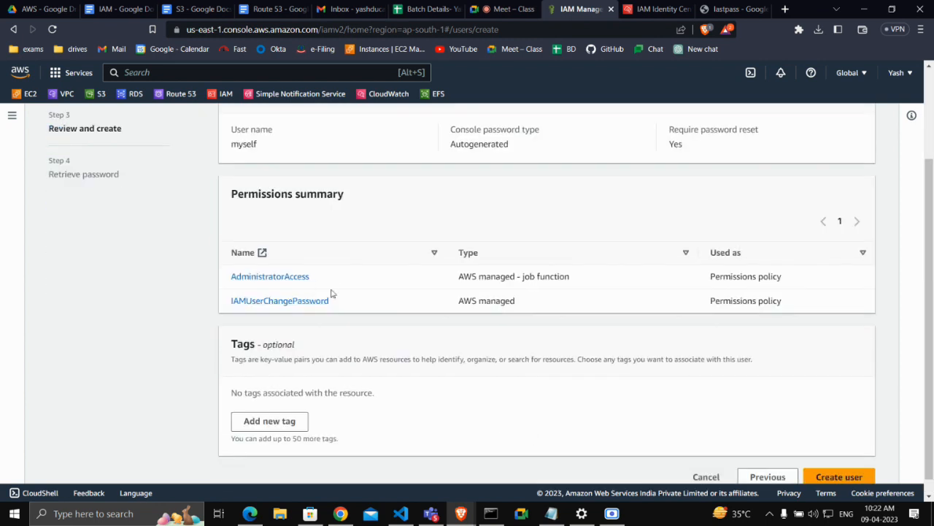
left_click_drag(329, 284, 224, 282)
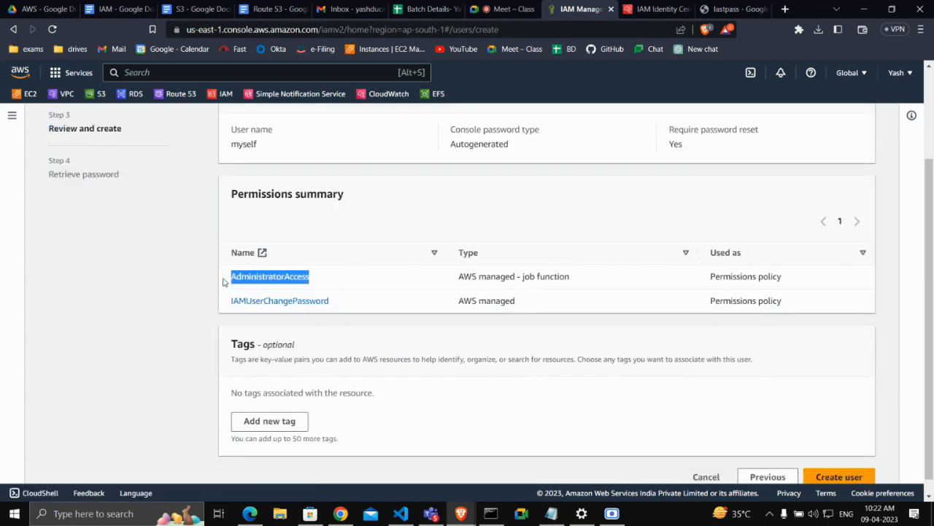
left_click(339, 306)
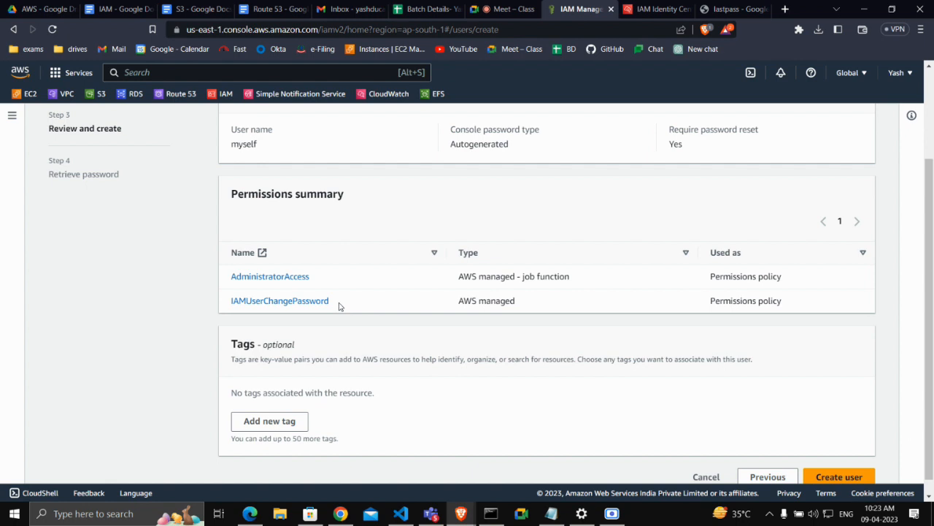
left_click_drag(339, 306, 229, 312)
left_click(448, 317)
left_click_drag(460, 300, 538, 299)
left_click(539, 299)
left_click(838, 476)
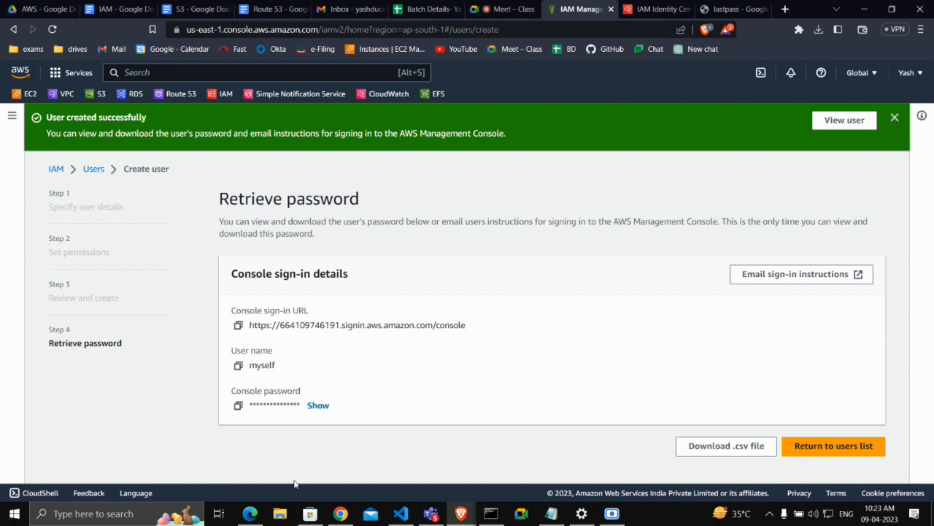
Step: Try emailing sign-in instructions, close the mail tab, and return to the console
left_click(849, 284)
left_click(560, 134)
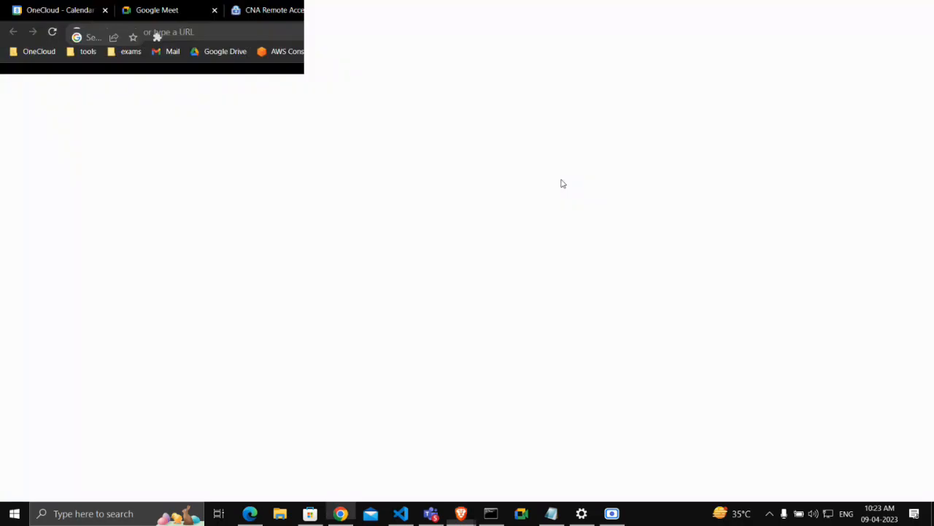
left_click(761, 10)
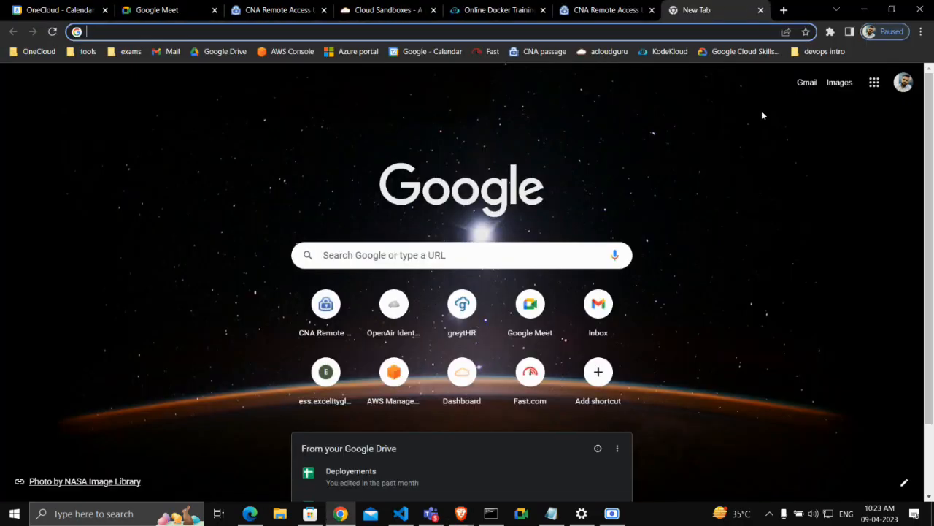
key("alt+Tab")
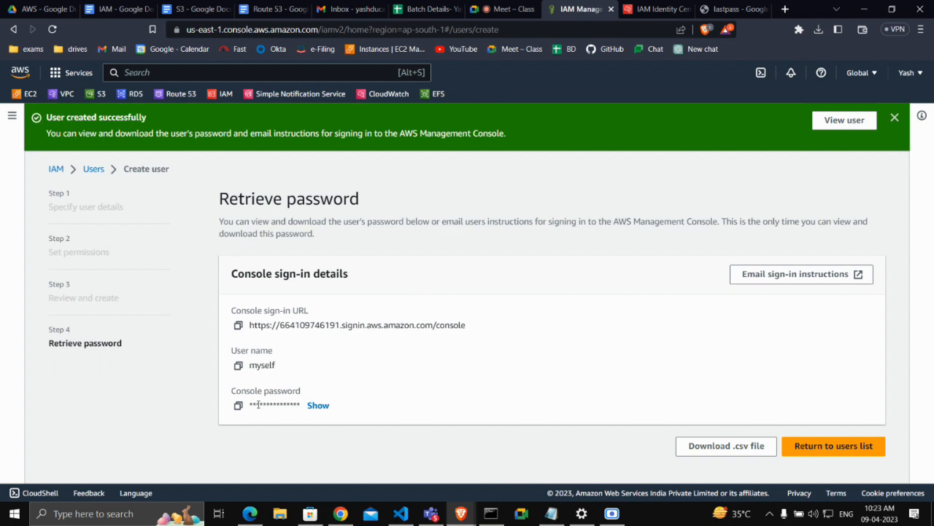
Step: Reveal the autogenerated console password and check the sign-in URL and user name
left_click(318, 406)
left_click_drag(248, 328, 538, 322)
left_click(539, 322)
left_click_drag(250, 368, 329, 375)
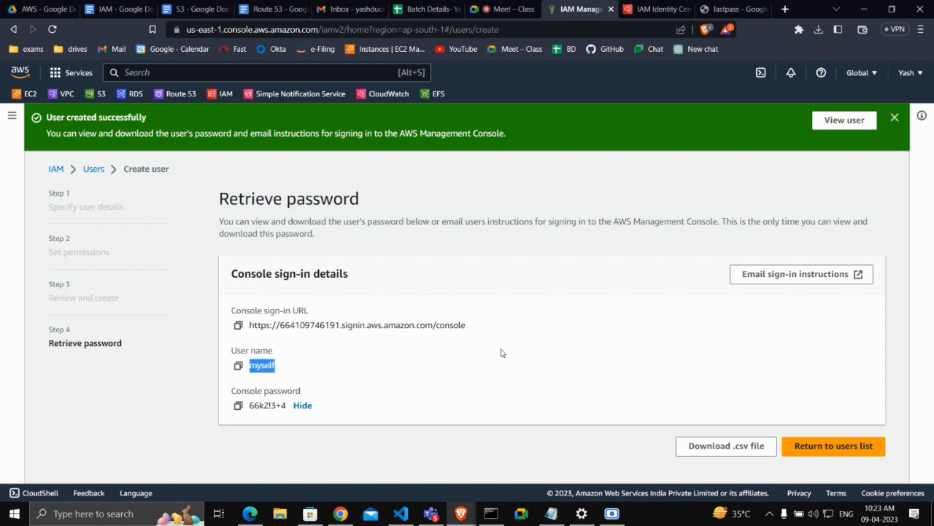
Step: Open a Brave private window, search for the AWS console, and open AWS Management Console
right_click(461, 514)
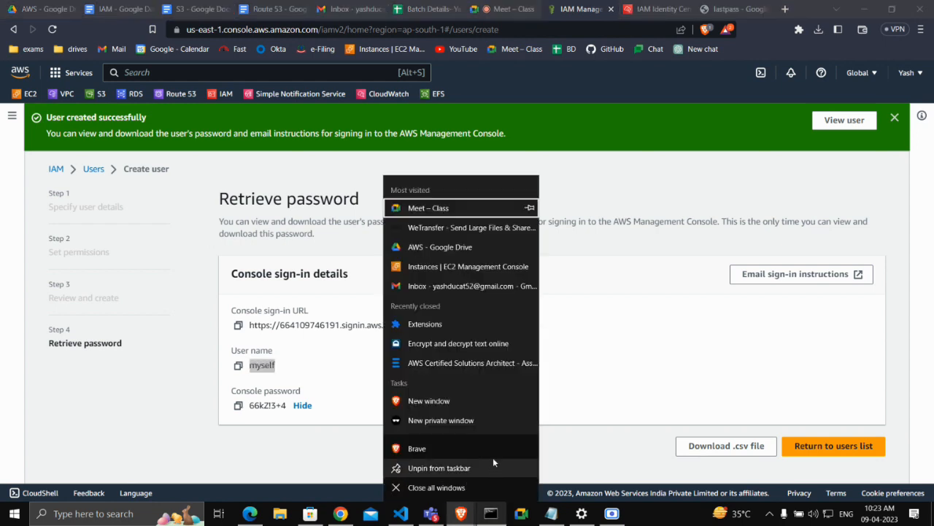
left_click(488, 422)
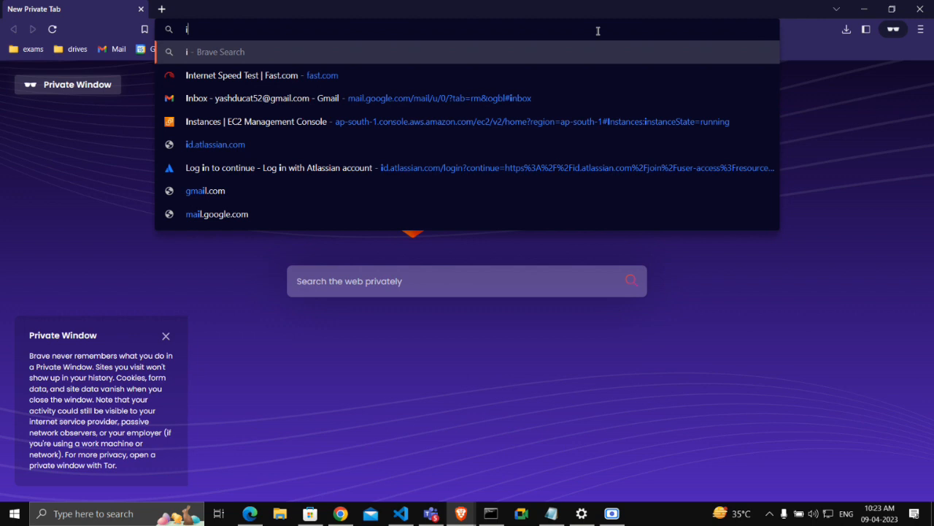
type("asw ocnsole")
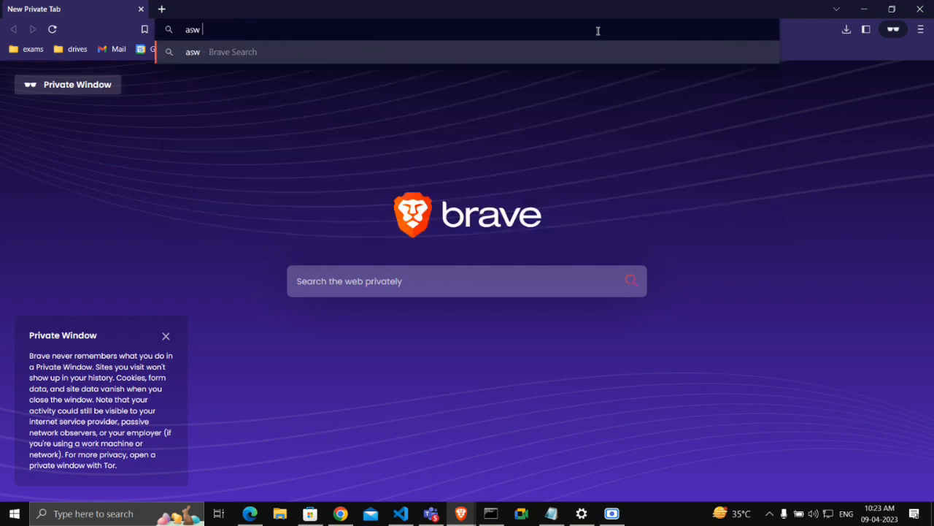
key("Return")
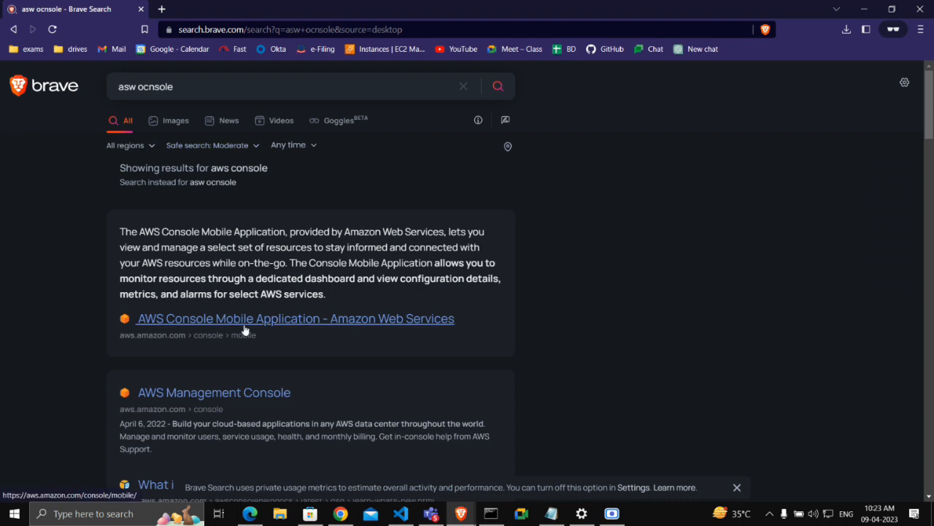
left_click(206, 392)
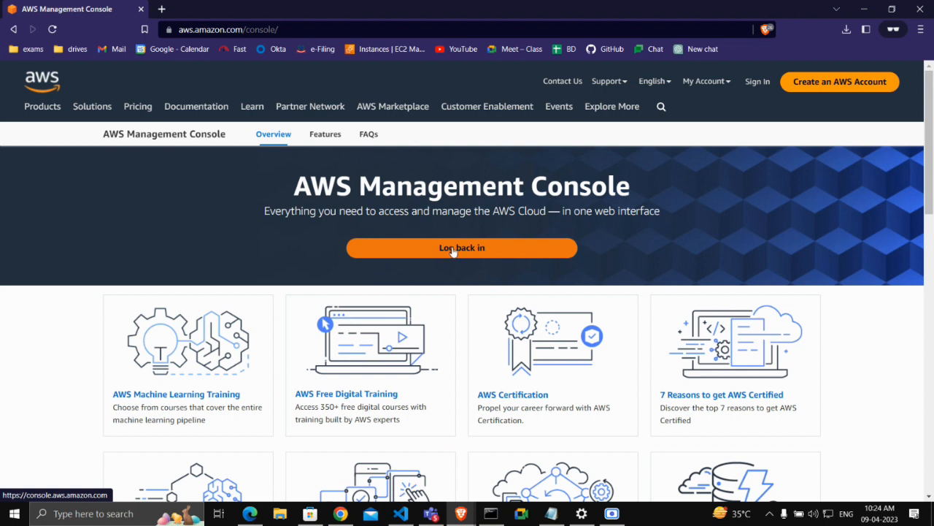
Step: Start an IAM user sign-in and paste the account ID copied from the Retrieve password page
left_click(495, 249)
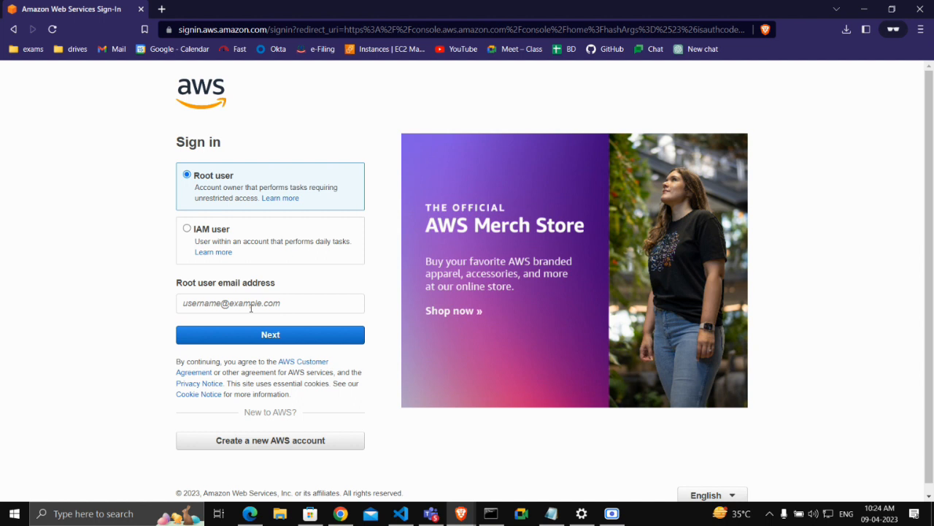
left_click(211, 232)
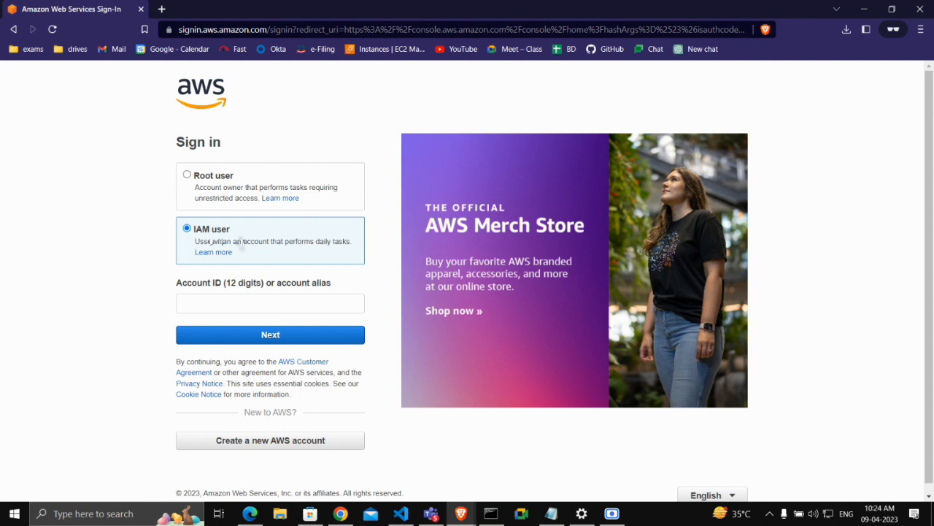
key("alt+Tab")
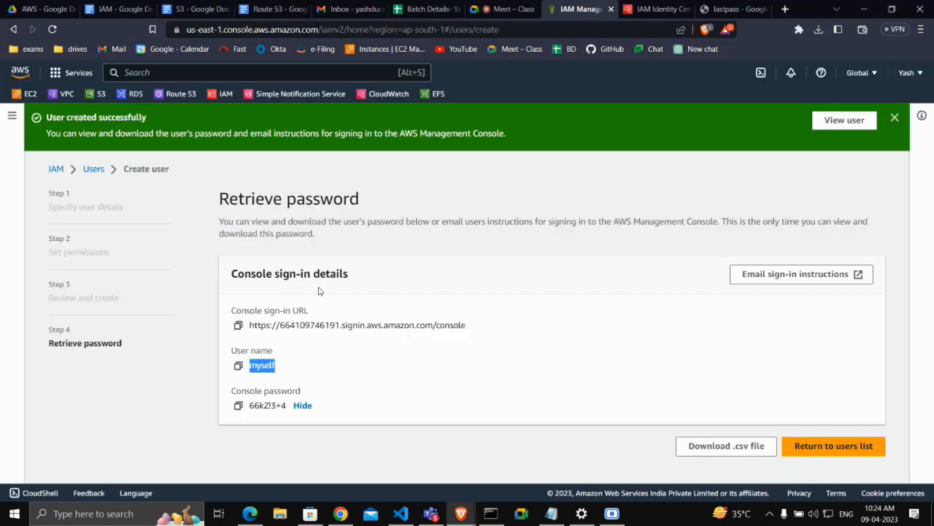
left_click_drag(281, 327, 311, 326)
left_click(283, 326)
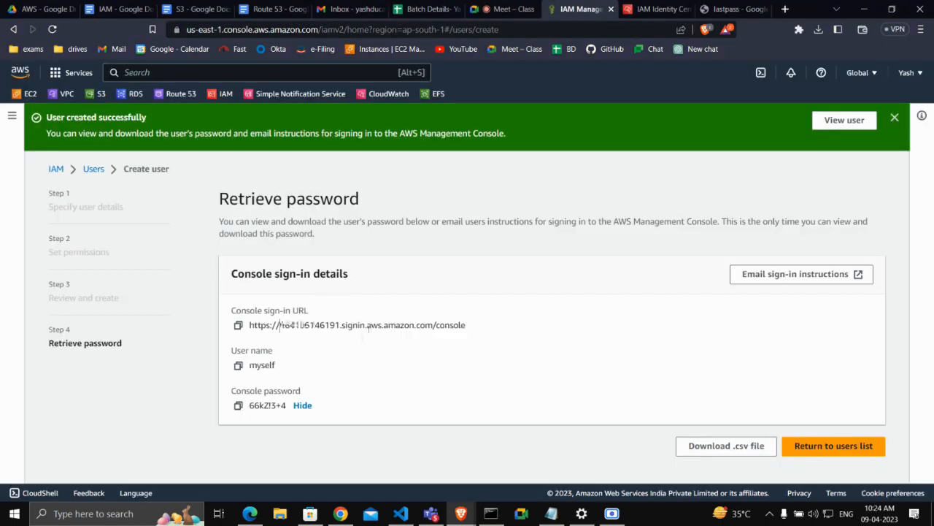
key("alt+Tab")
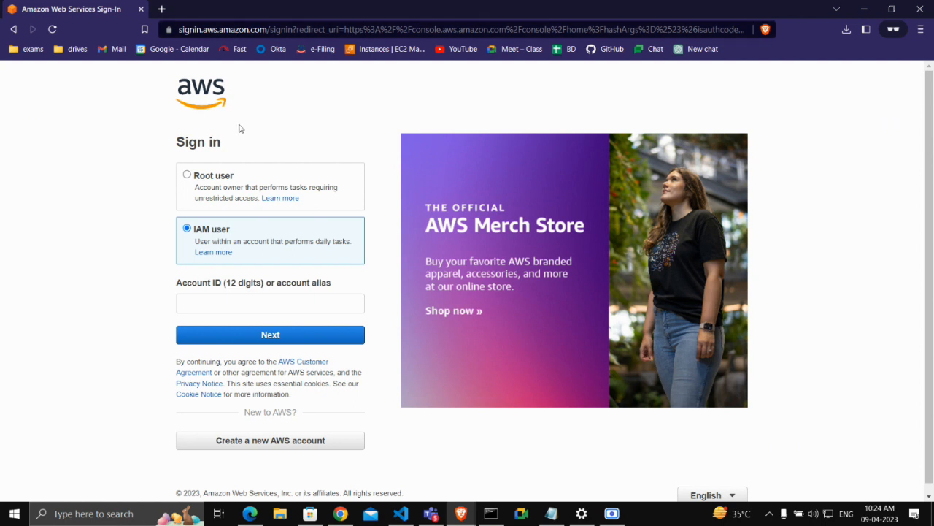
key("alt+Tab")
left_click_drag(280, 326, 340, 323)
key("ctrl+c")
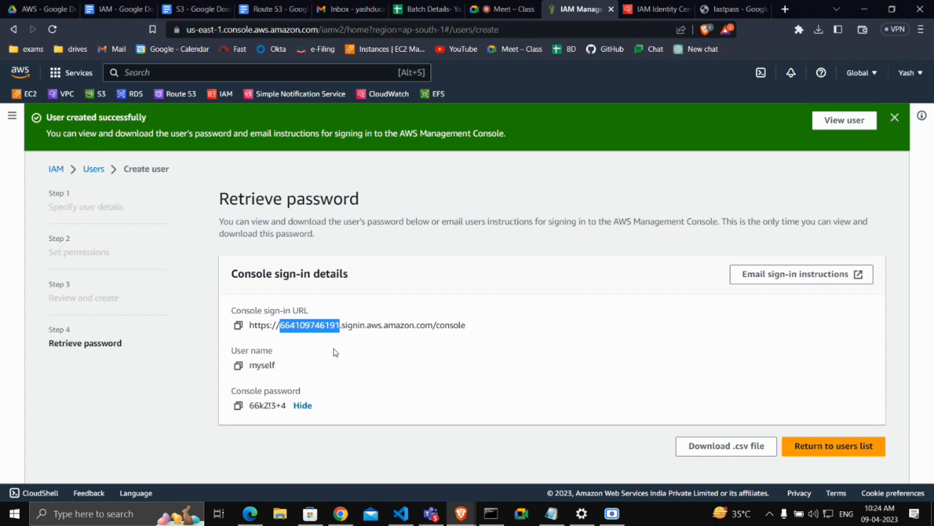
key("alt+Tab")
left_click(264, 302)
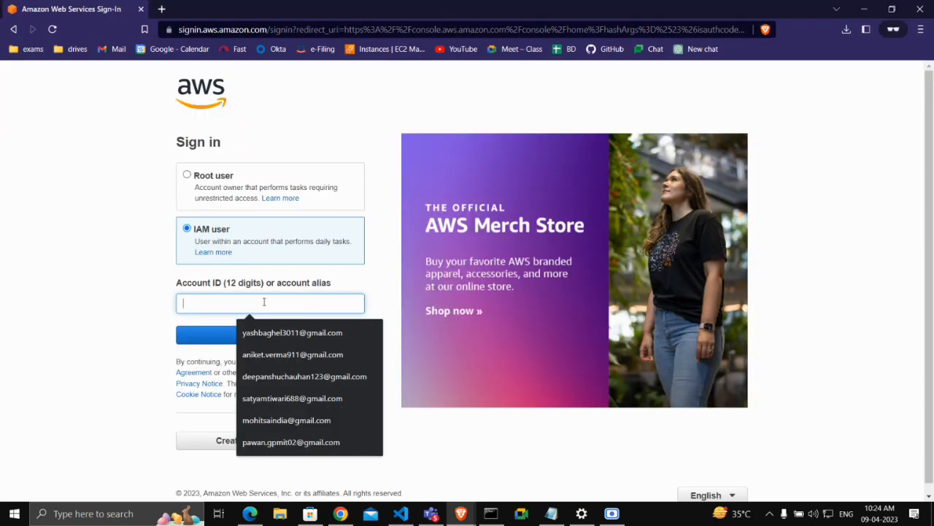
key("ctrl+v")
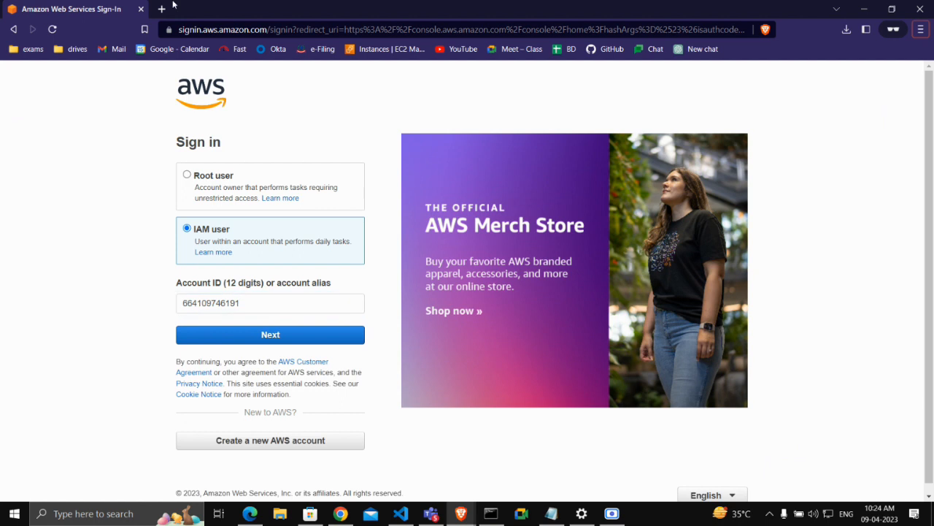
Step: Load the copied console sign-in URL in a private Brave window
left_click(162, 9)
key("alt+Tab")
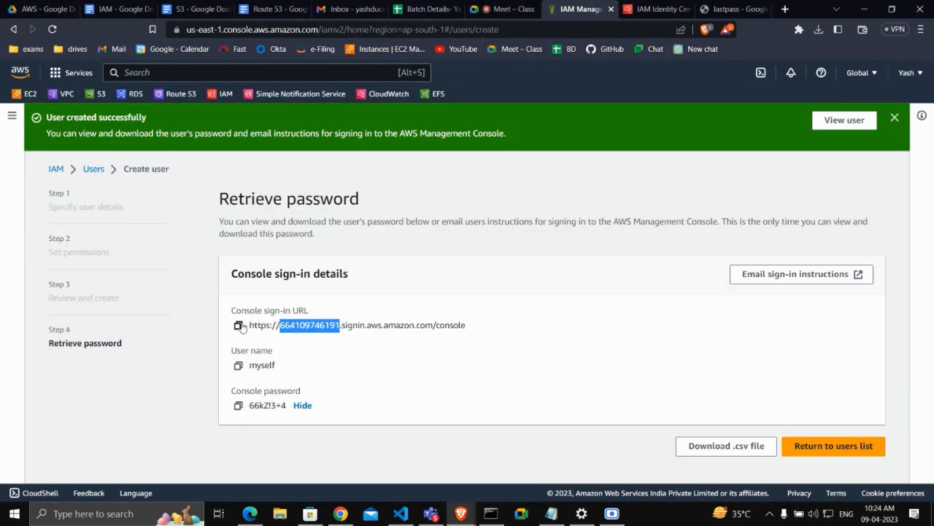
left_click(238, 325)
key("ctrl+shift+n")
key("ctrl+v")
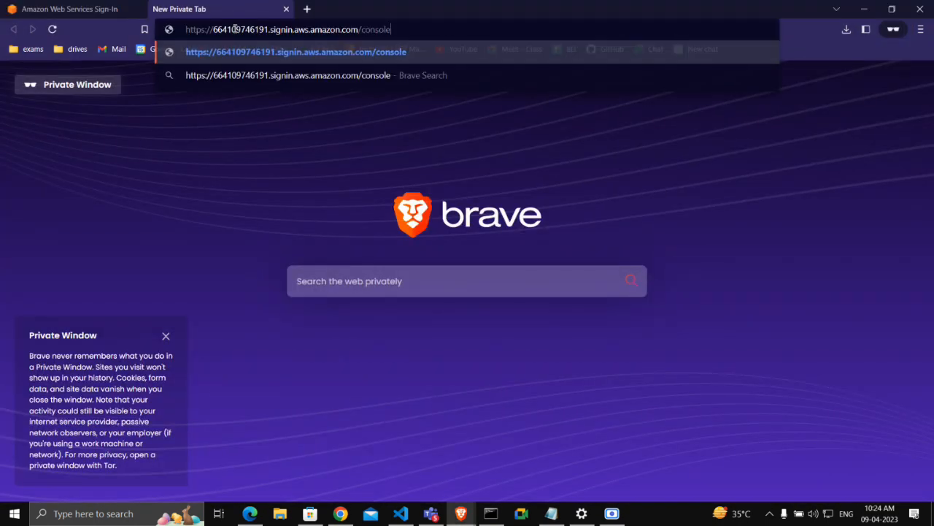
key("Return")
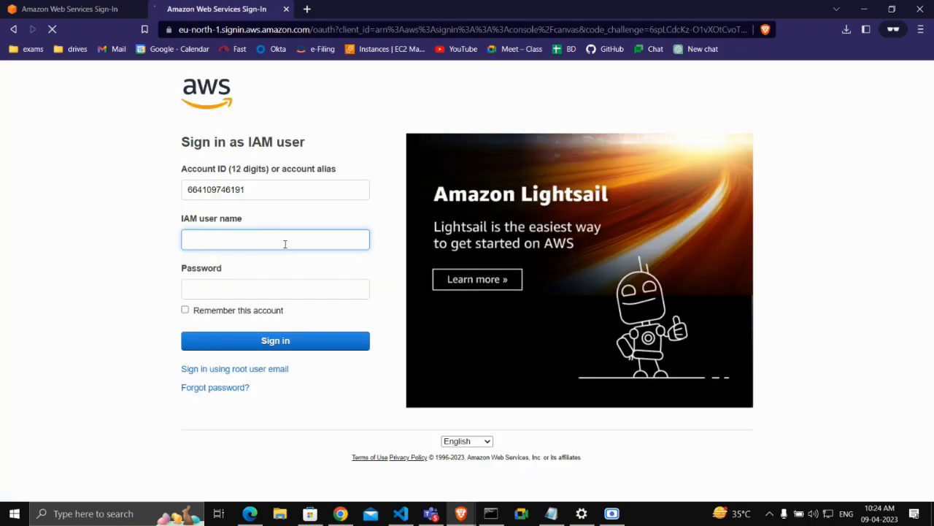
Step: Fill in the copied user name and generated password, and sign in as the IAM user
key("alt+Tab")
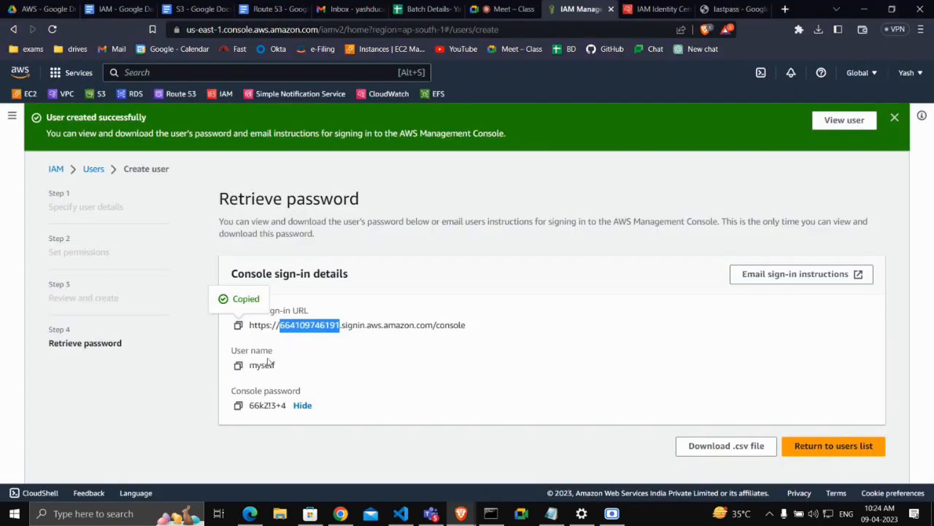
left_click(238, 365)
key("alt+Tab")
left_click(235, 240)
key("ctrl+v")
key("alt+Tab")
left_click(238, 406)
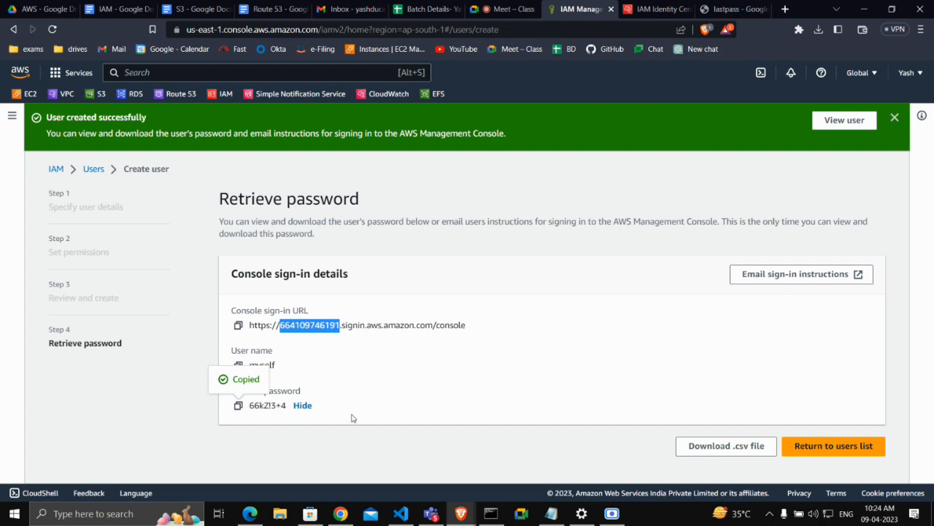
key("alt+Tab")
left_click(230, 290)
key("ctrl+v")
key("Return")
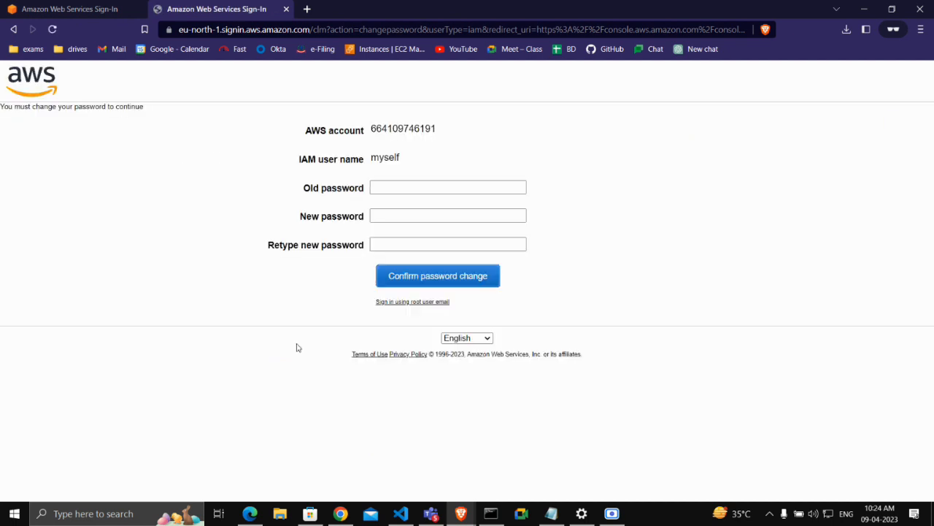
Step: Paste the generated password as the old one, enter and retype a new password, and confirm
left_click(383, 187)
key("ctrl+v")
left_click(379, 216)
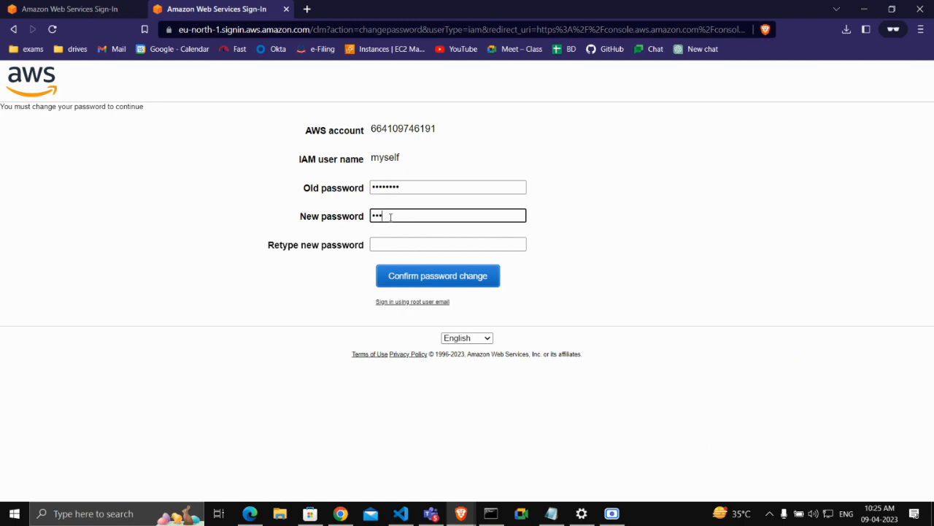
key("Tab")
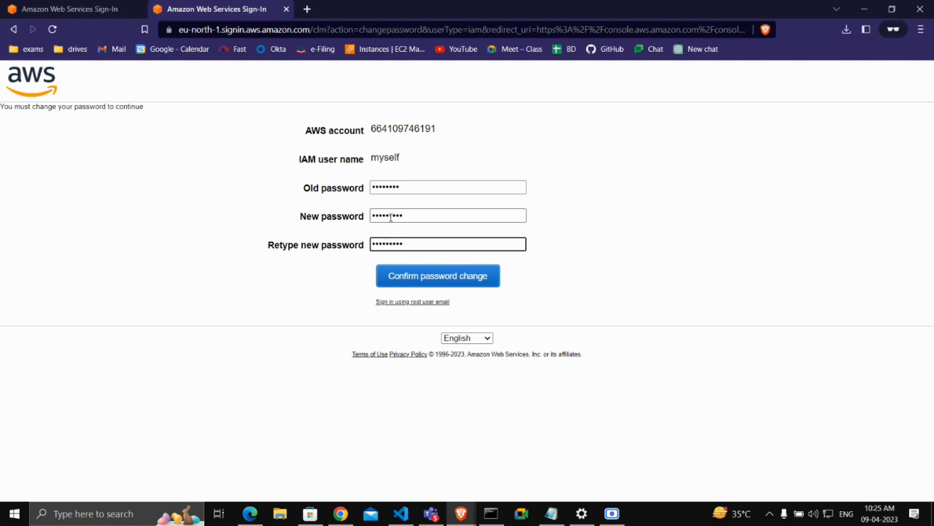
left_click(444, 283)
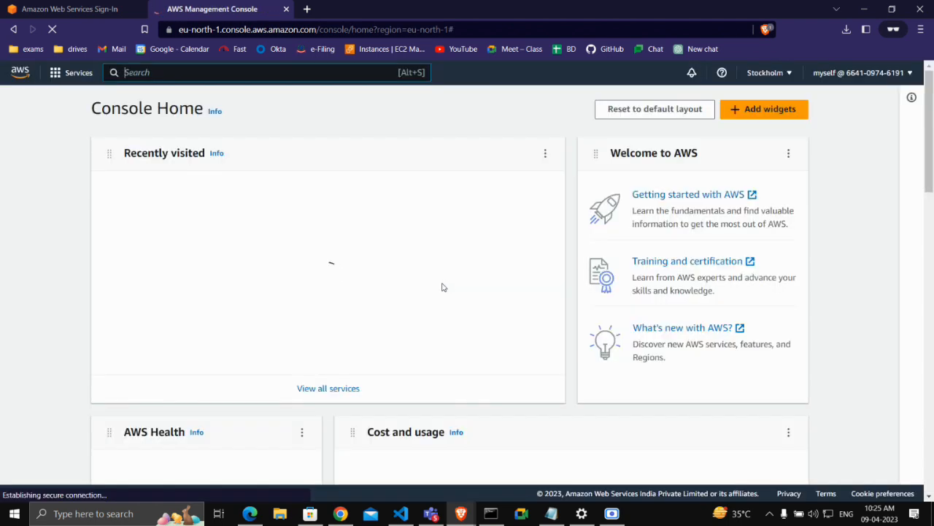
Step: Step through the console welcome tour and dismiss the CloudShell introduction
left_click(205, 178)
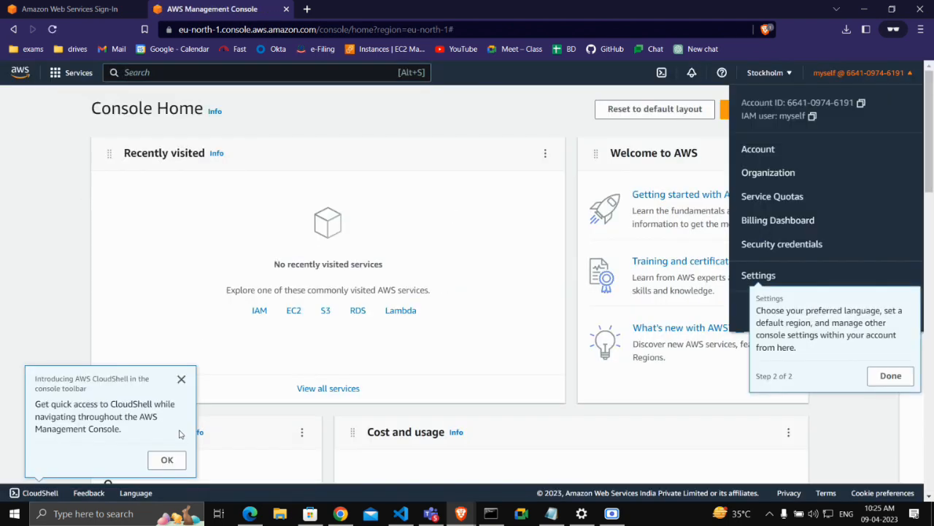
left_click(167, 457)
left_click(246, 168)
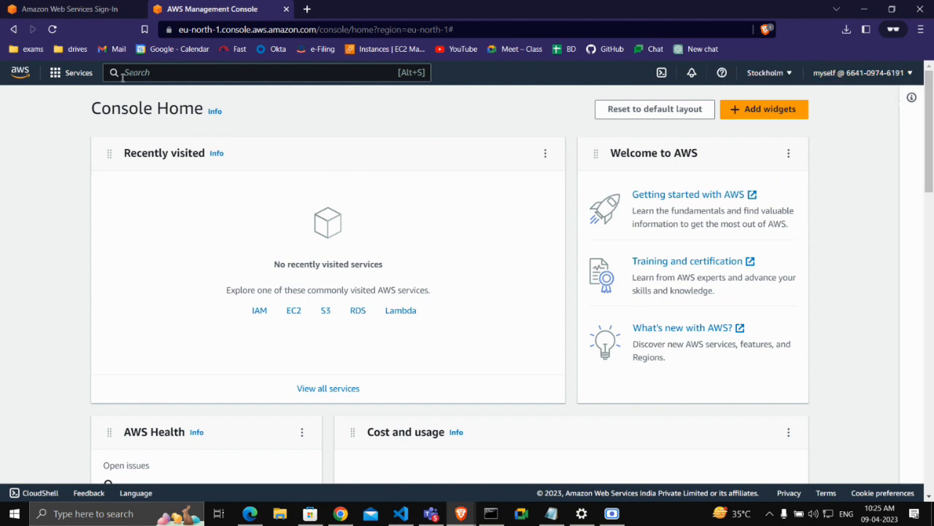
Step: Go to the EC2 Dashboard through the Recently visited link
left_click(73, 77)
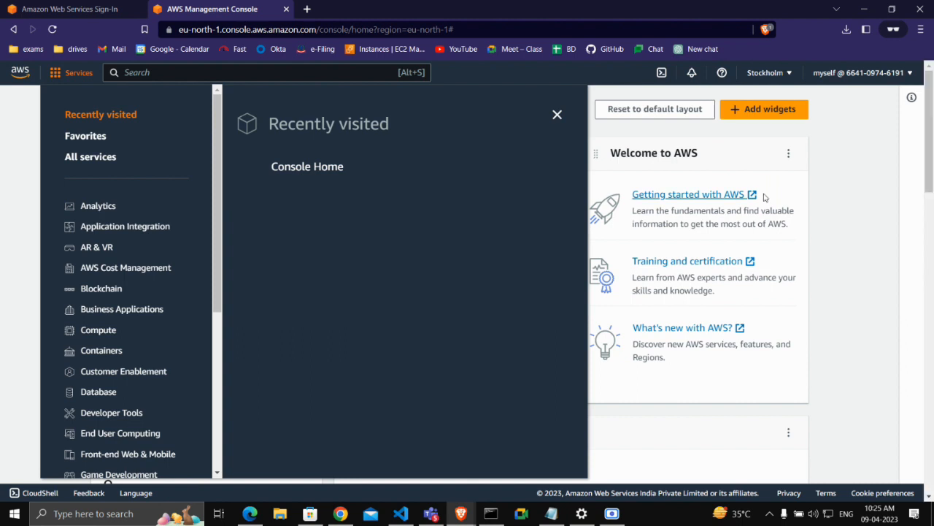
left_click(820, 191)
left_click(292, 309)
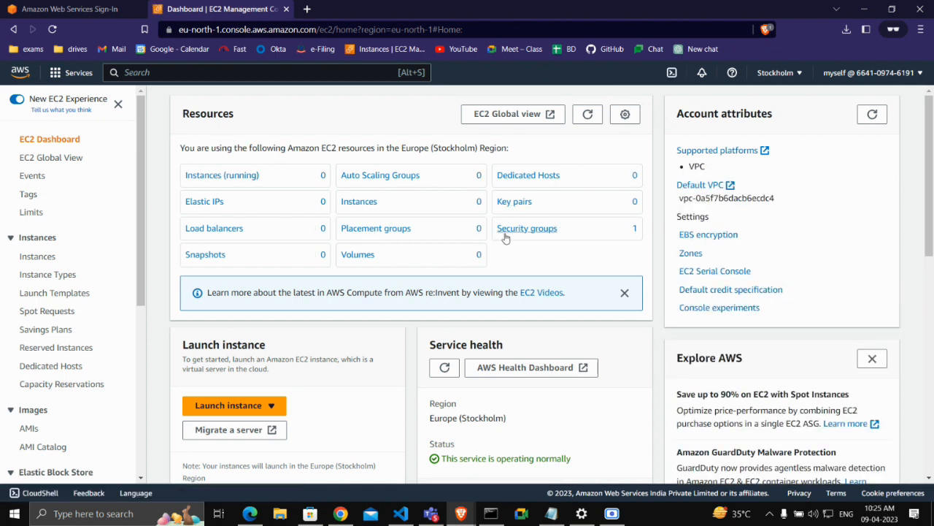
Step: Switch the EC2 region to Asia Pacific (Mumbai), then return to the admin's window
left_click(776, 72)
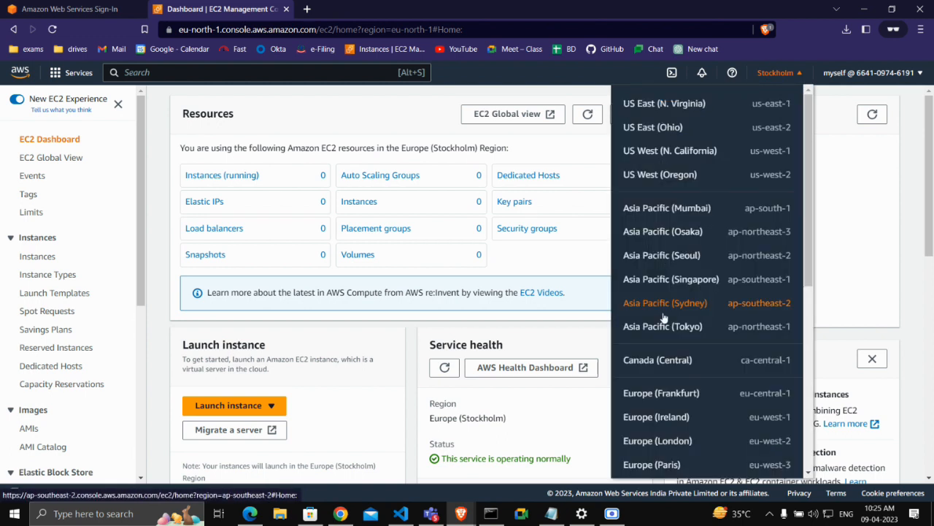
scroll(665, 347, "down", 2)
scroll(667, 272, "up", 2)
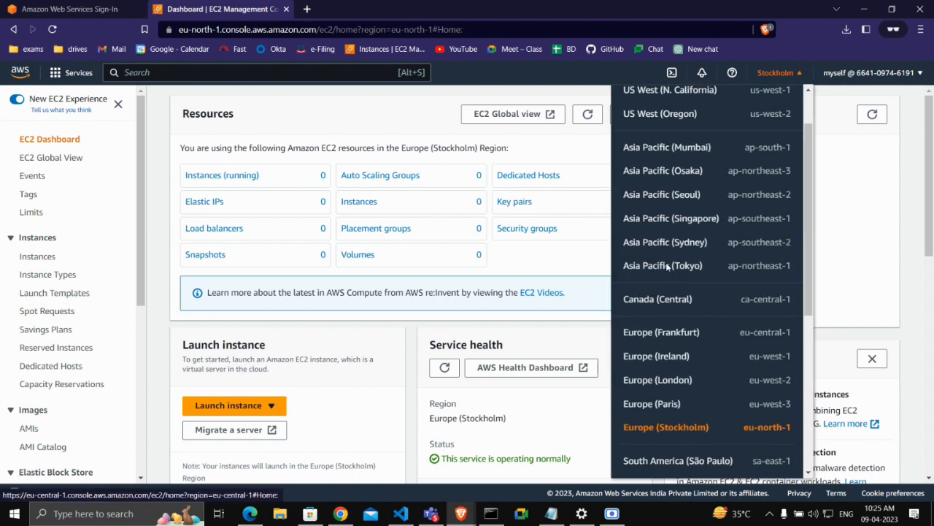
left_click(668, 148)
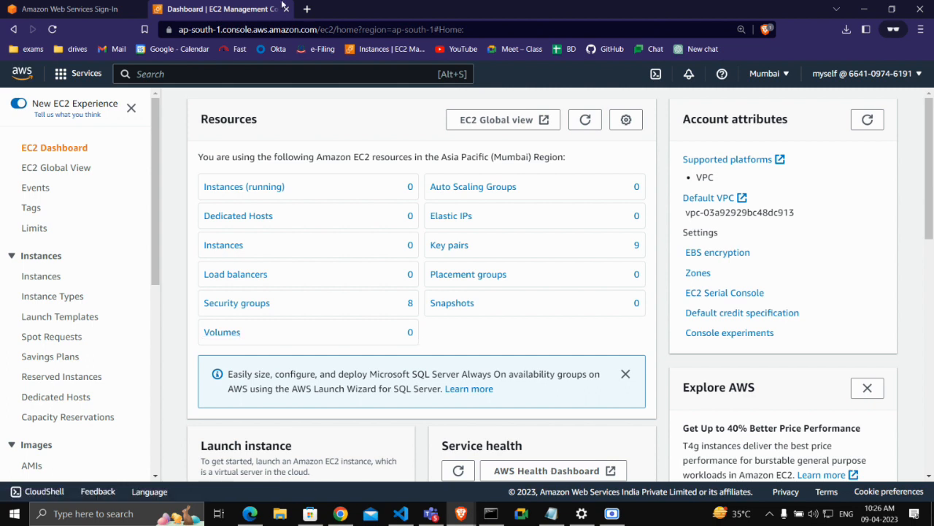
key("alt+Tab")
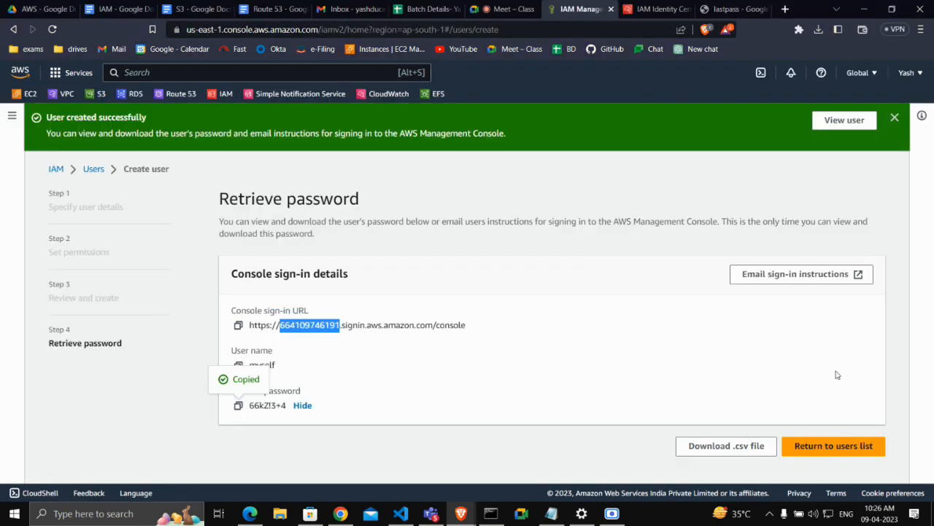
Step: Start a new IAM user 'newforme' with console access and a visible password
left_click(810, 456)
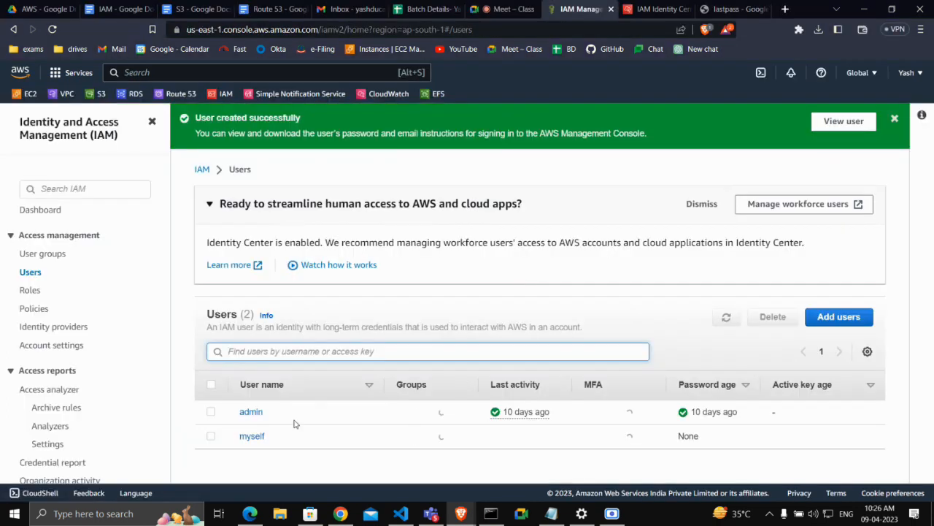
left_click(840, 317)
left_click(419, 250)
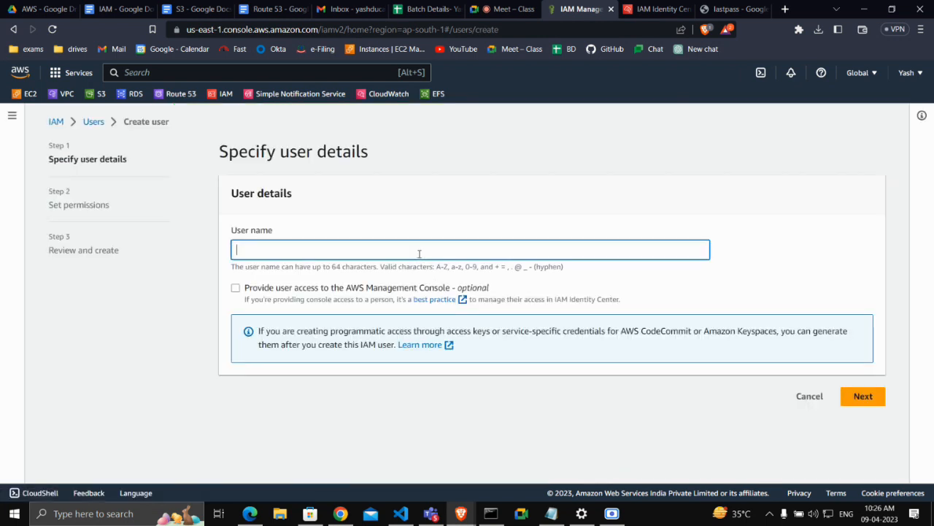
type("newfor me")
left_click(367, 289)
scroll(367, 292, "down", 1)
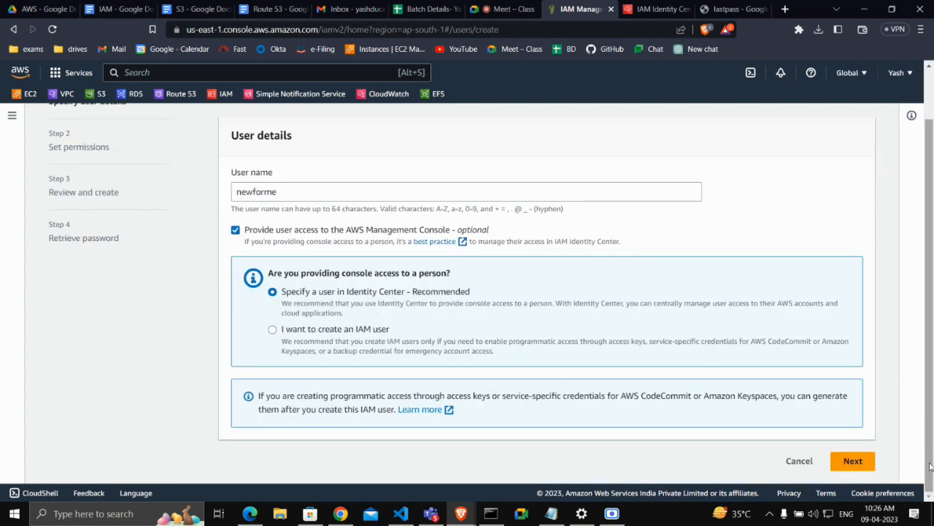
left_click(357, 340)
scroll(365, 343, "down", 3)
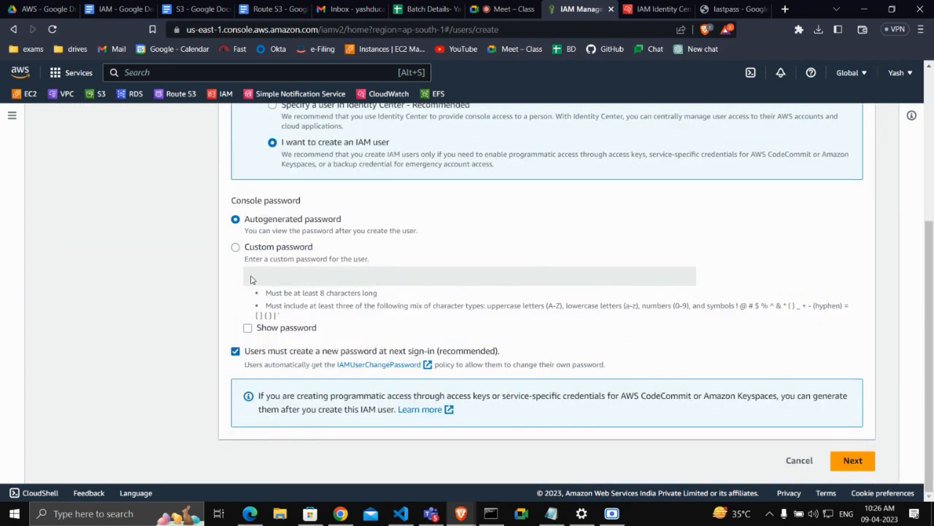
left_click(248, 330)
Step: Copy permissions from the existing user myself and advance to review
left_click(852, 460)
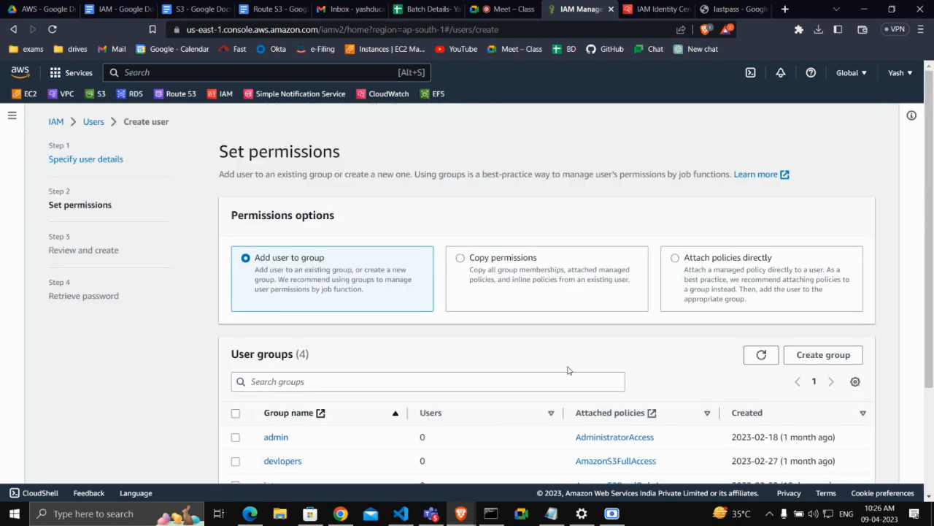
left_click(478, 263)
scroll(495, 281, "down", 2)
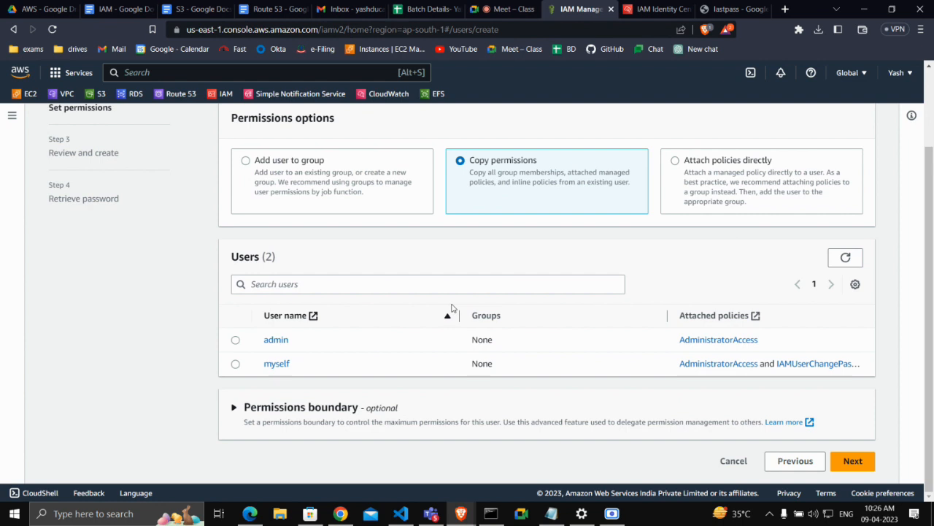
left_click(236, 364)
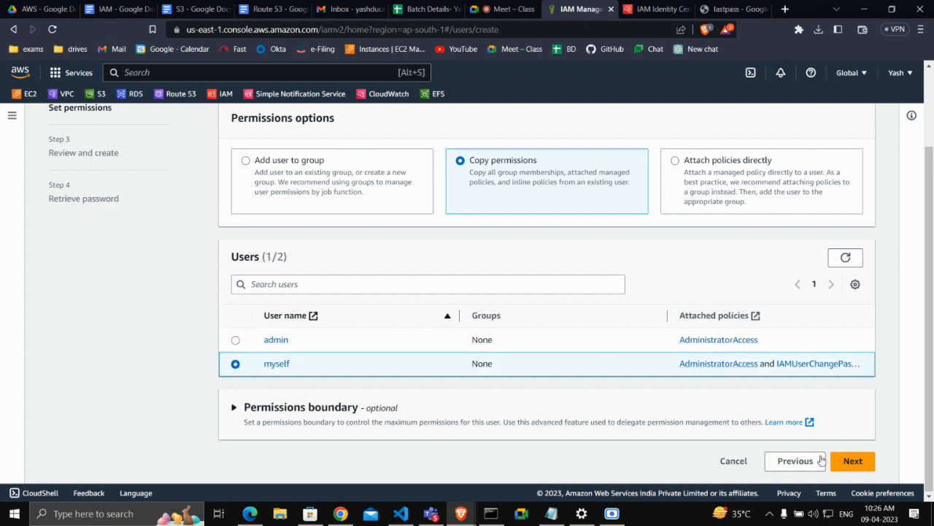
left_click(847, 460)
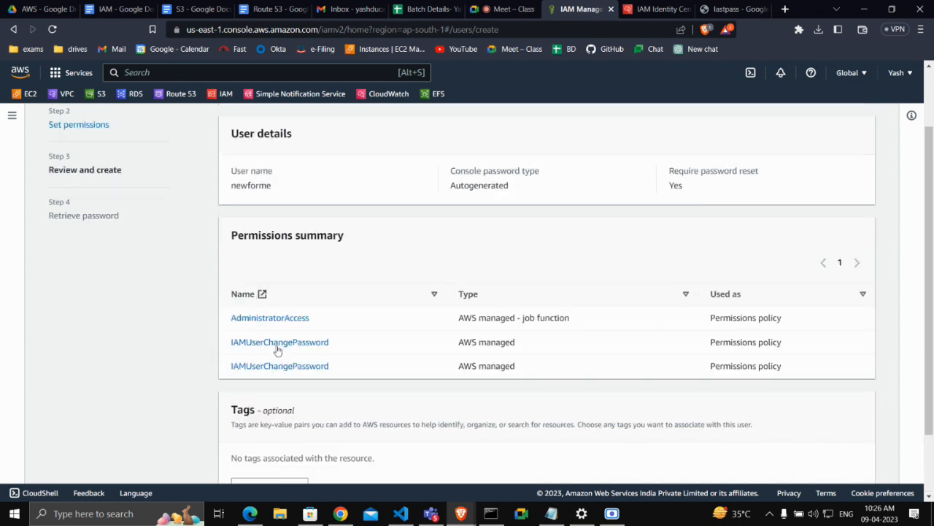
Step: Review the settings, then abandon the unfinished user by leaving for IAM home
scroll(286, 377, "down", 2)
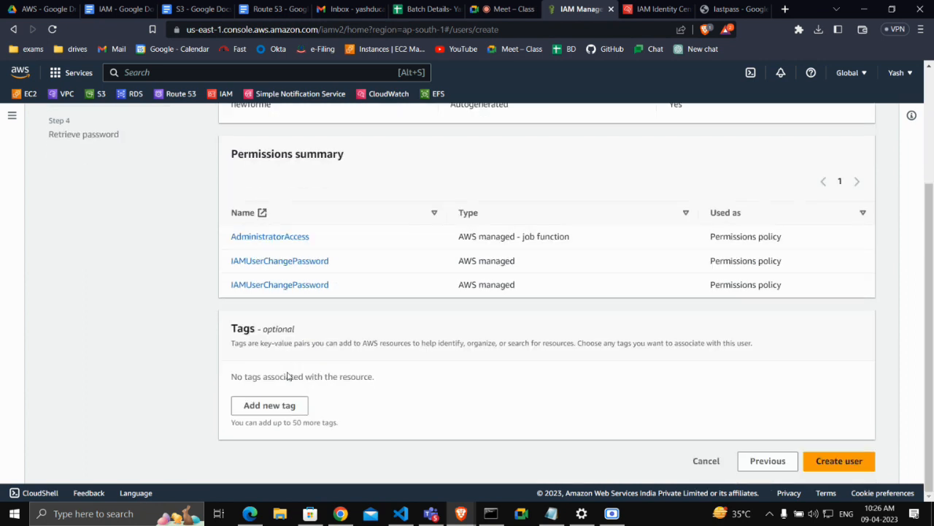
scroll(288, 376, "up", 4)
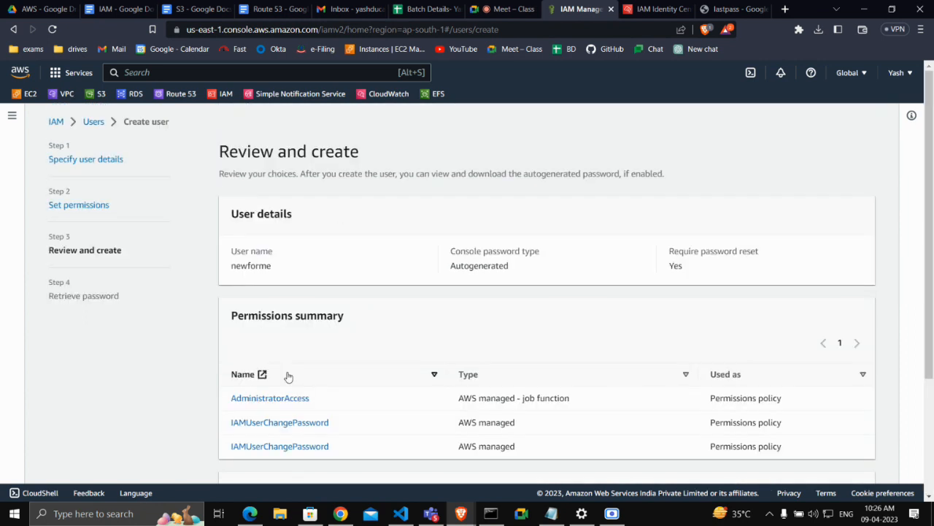
scroll(474, 394, "down", 4)
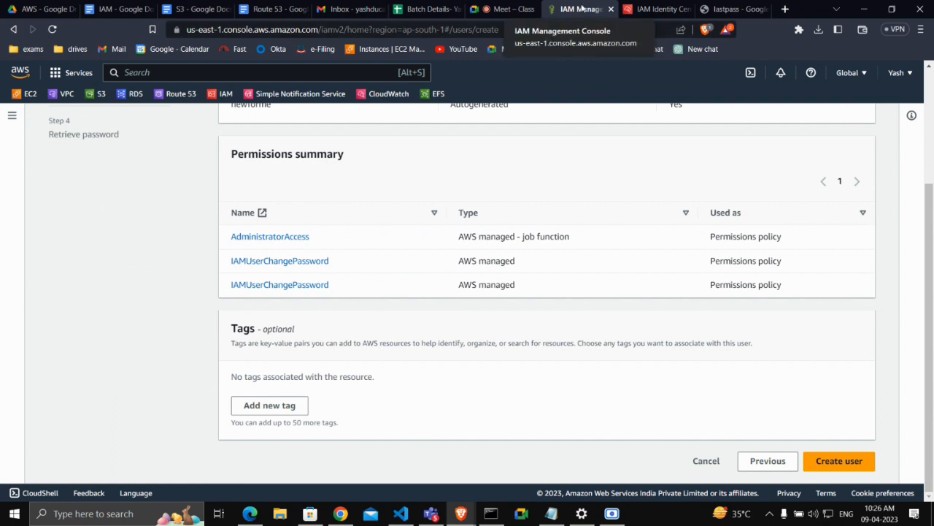
scroll(125, 184, "up", 5)
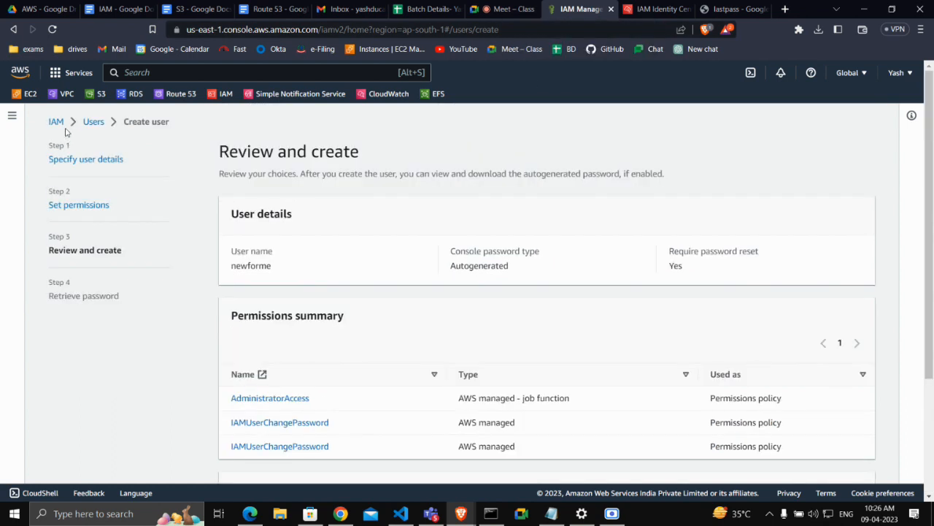
left_click(55, 122)
left_click(607, 337)
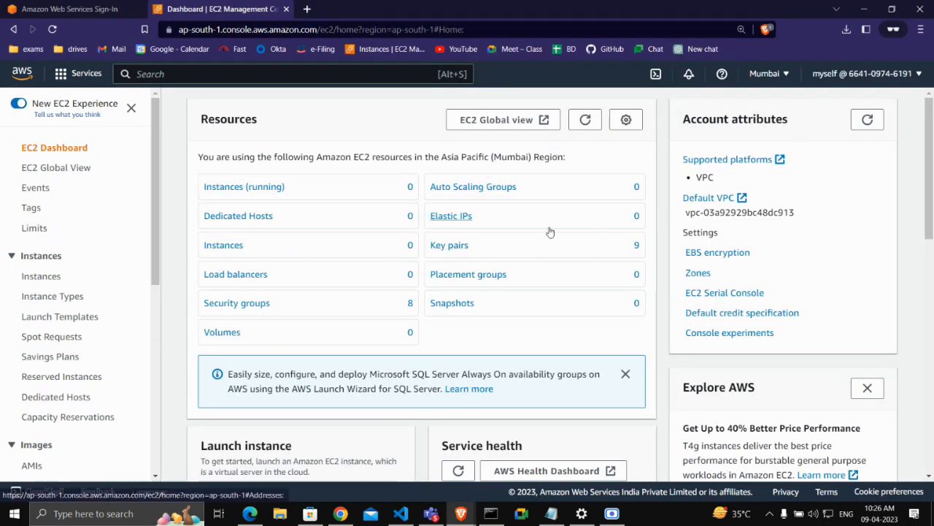
Step: Open myself's Security credentials from the account menu, then show the IAM Users list
left_click(880, 76)
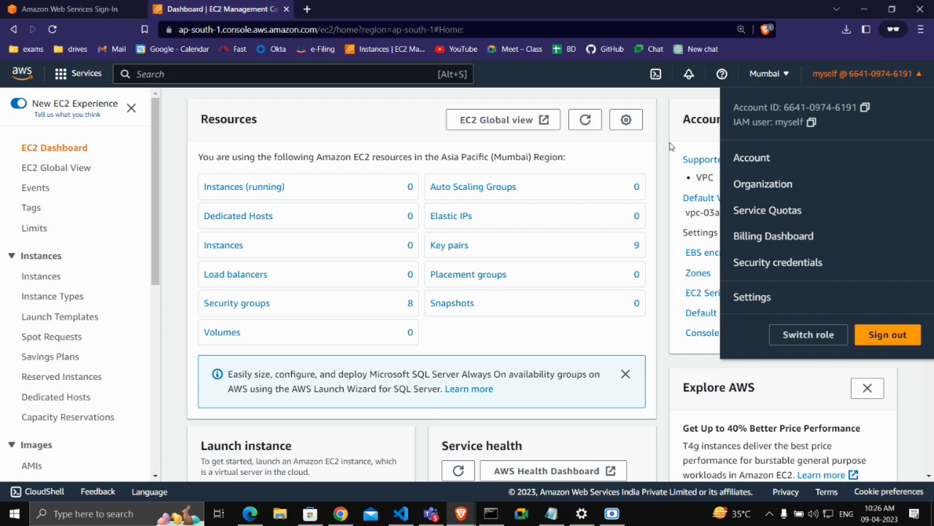
left_click(768, 263)
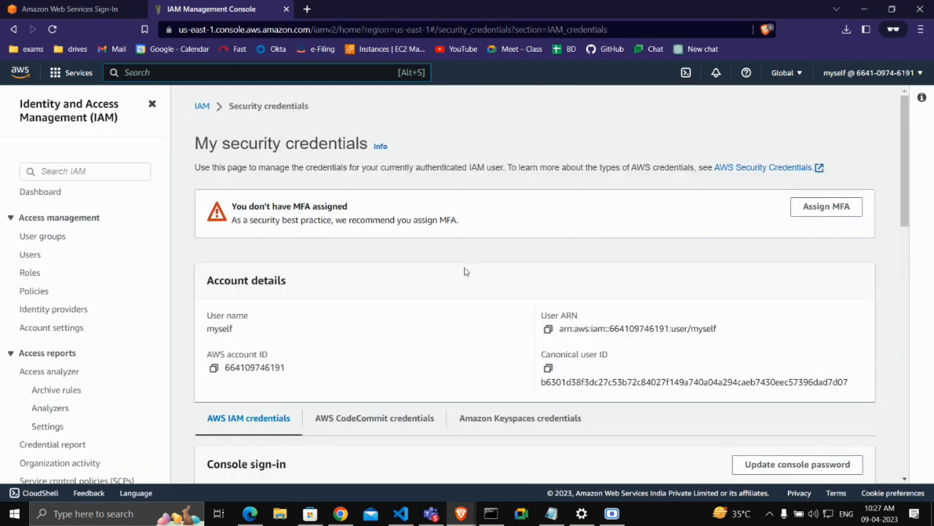
scroll(467, 271, "down", 3)
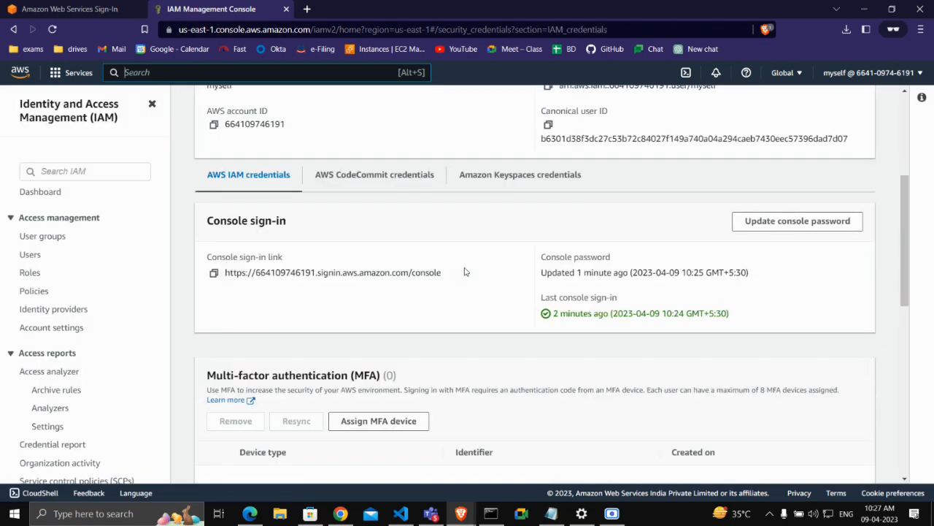
scroll(465, 271, "up", 1)
left_click(30, 257)
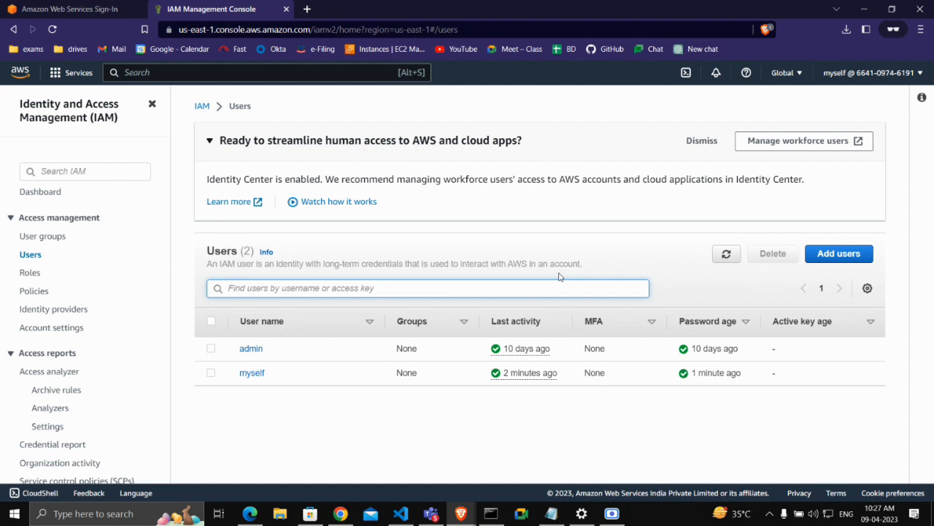
Step: In the other window, open user myself's details to see its attached policies
key("alt+Tab")
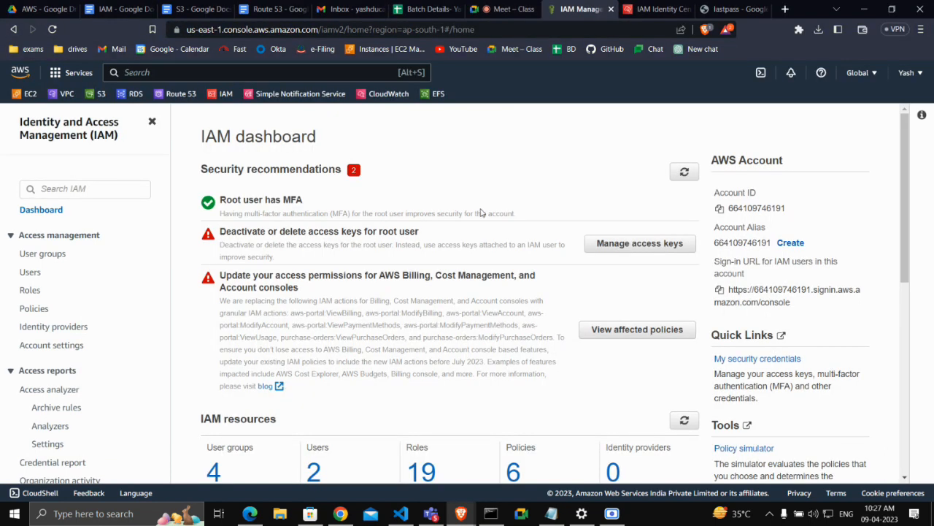
left_click(28, 273)
left_click(216, 393)
left_click(255, 392)
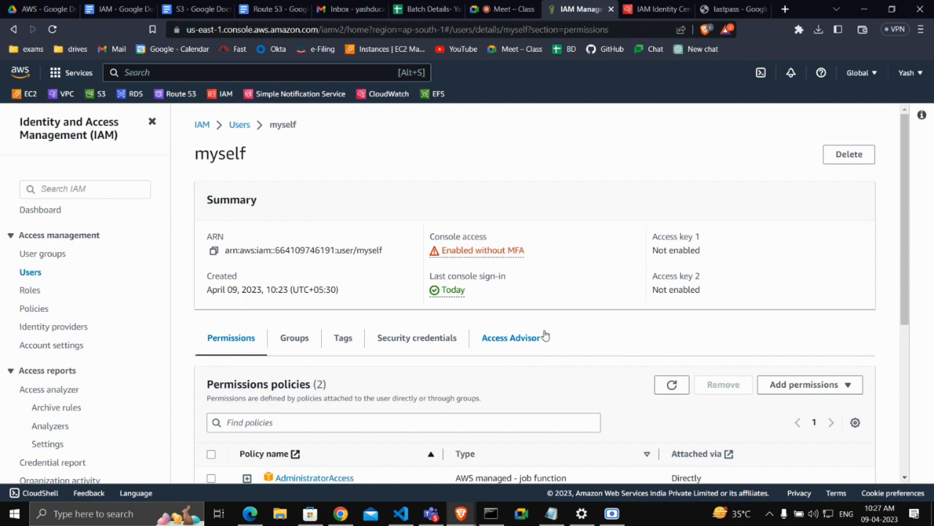
scroll(533, 274, "down", 1)
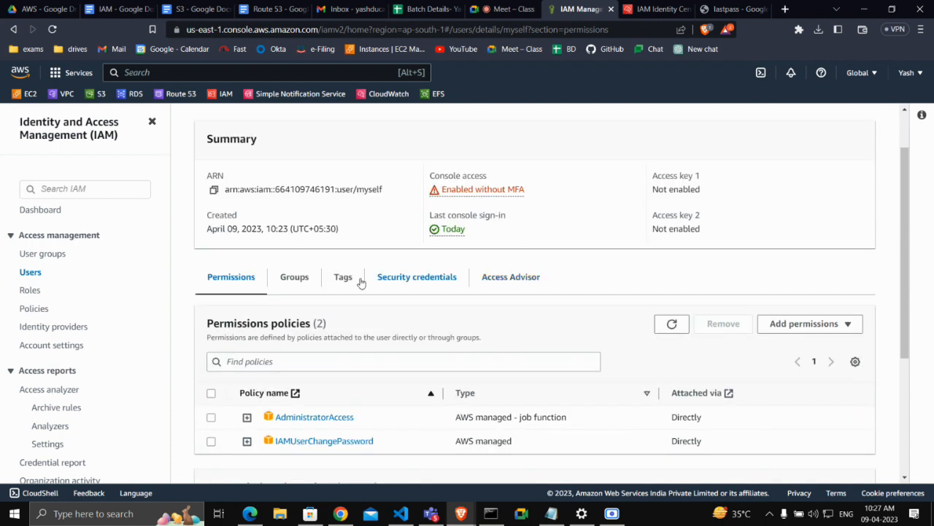
Step: Dismiss the MFA recommendation and view myself's Security credentials
left_click(457, 193)
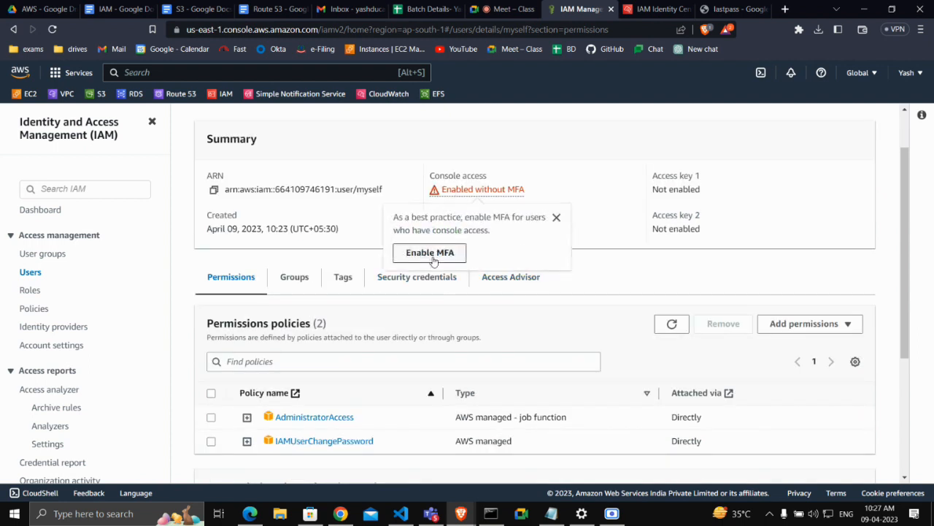
left_click(557, 216)
left_click(413, 282)
scroll(454, 310, "down", 3)
Step: Try custom password options in Manage console access, then close it without applying changes
left_click(804, 142)
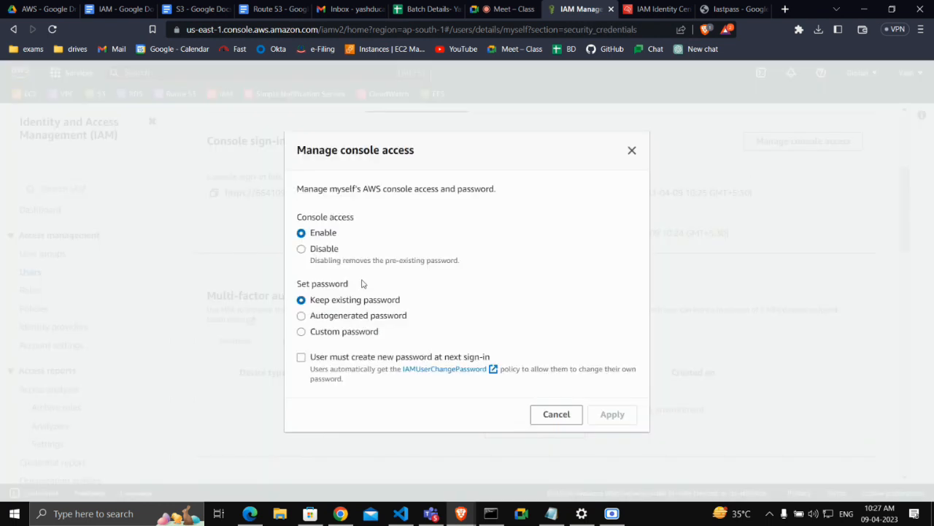
double_click(341, 333)
left_click(328, 371)
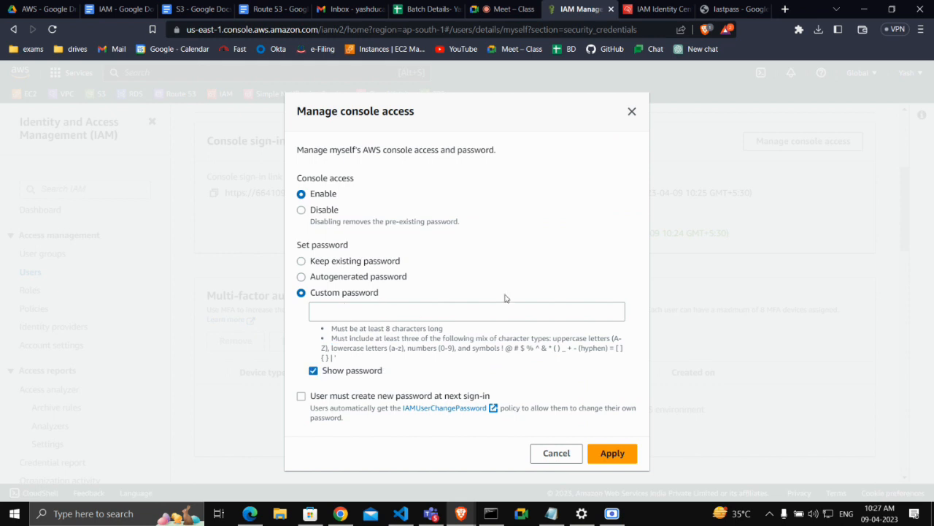
left_click(387, 395)
left_click(632, 112)
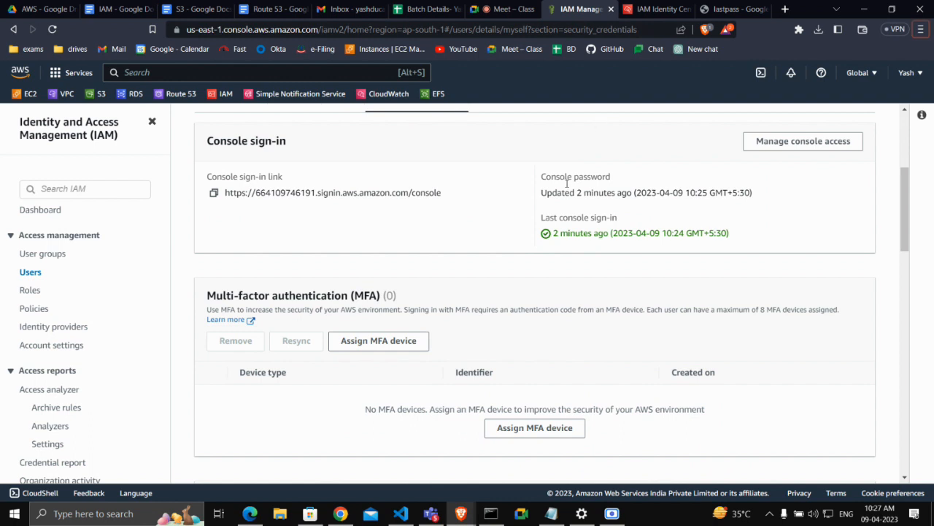
scroll(543, 211, "up", 3)
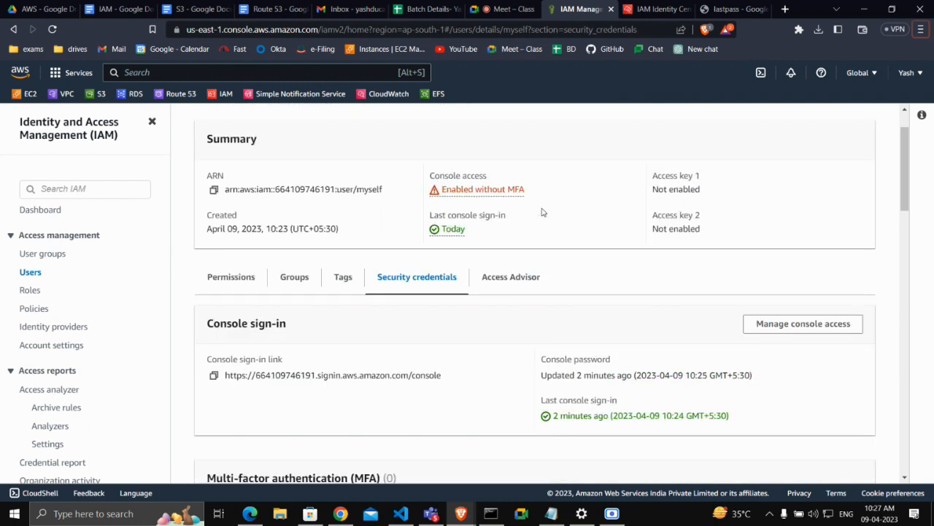
key("alt+Tab")
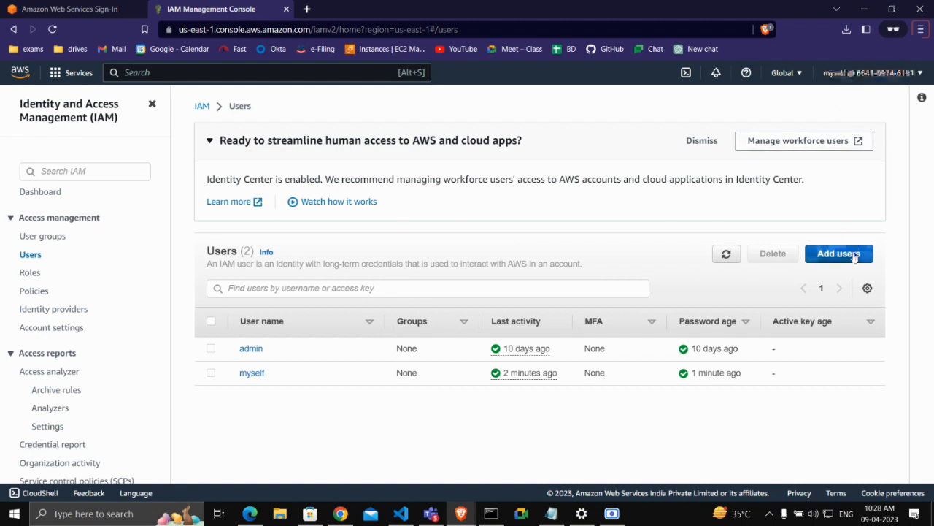
Step: Begin a new user named newuser with console access as an IAM user
left_click(853, 255)
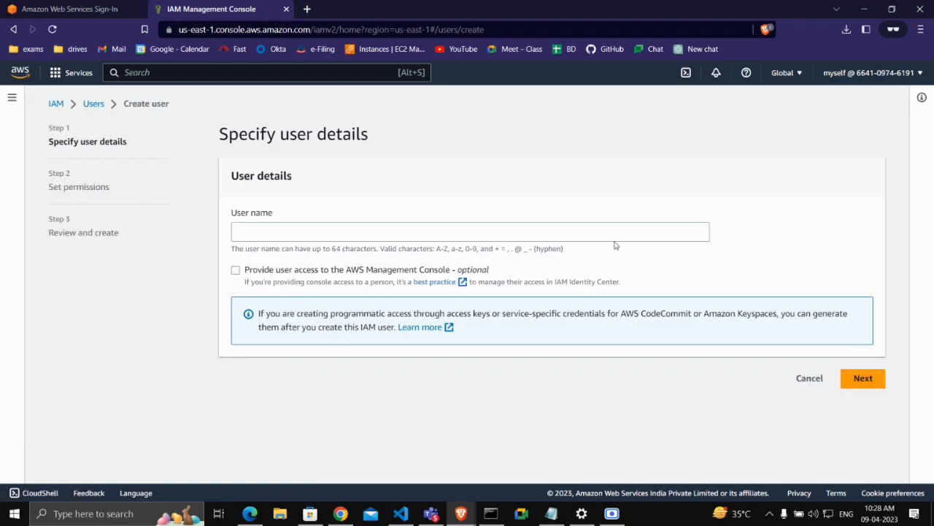
left_click(450, 234)
type("newuser")
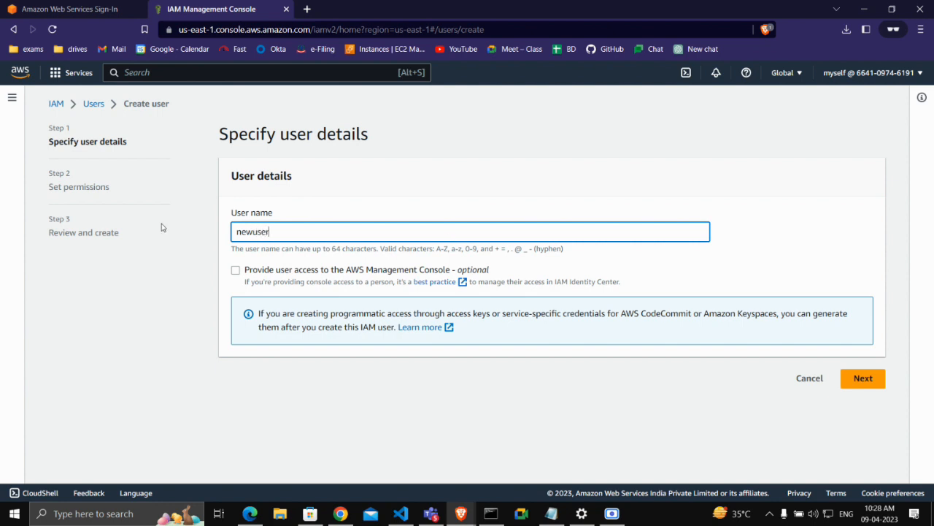
left_click(231, 265)
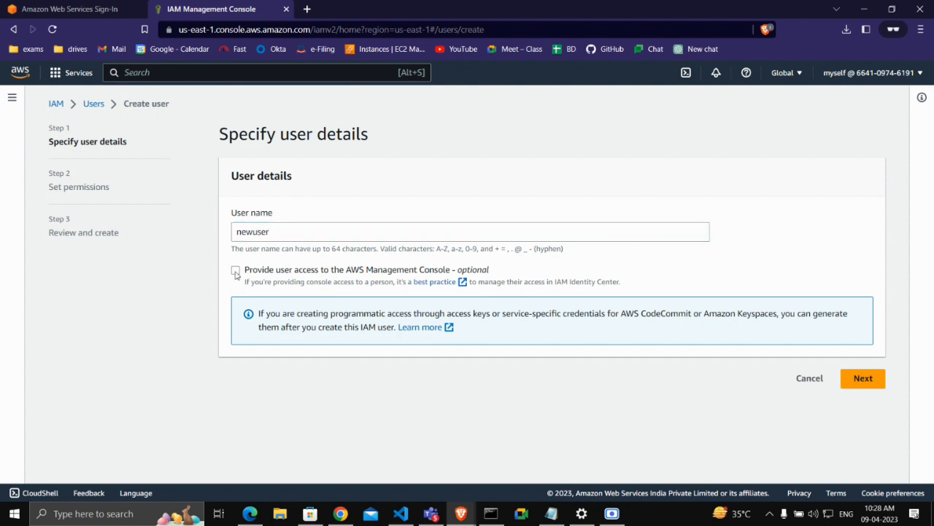
left_click(248, 275)
scroll(399, 289, "down", 1)
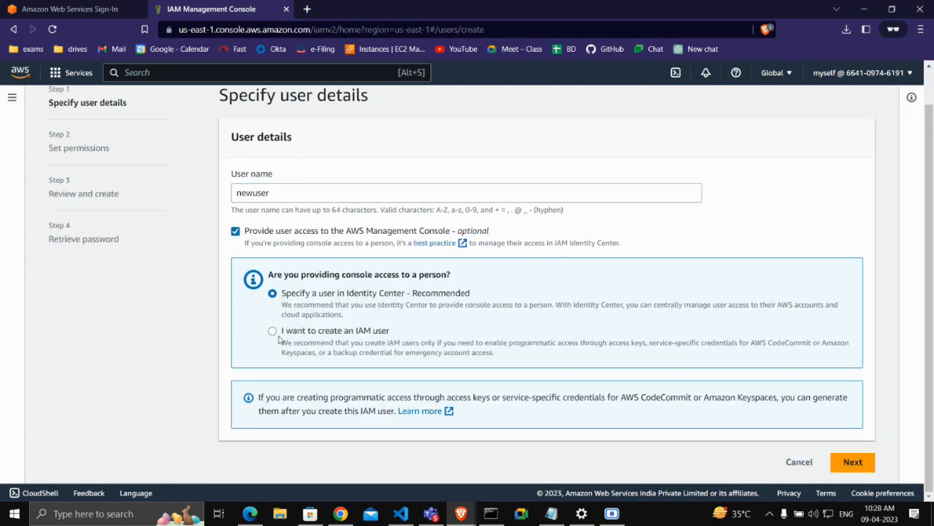
left_click(272, 331)
scroll(394, 319, "down", 3)
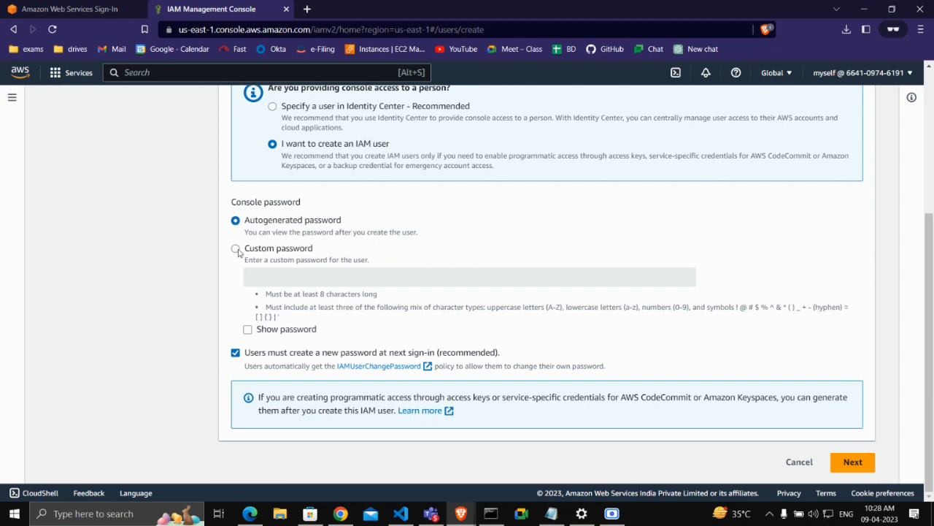
Step: Attach AmazonS3FullAccess directly to newuser and create the user
left_click(853, 462)
scroll(326, 303, "down", 1)
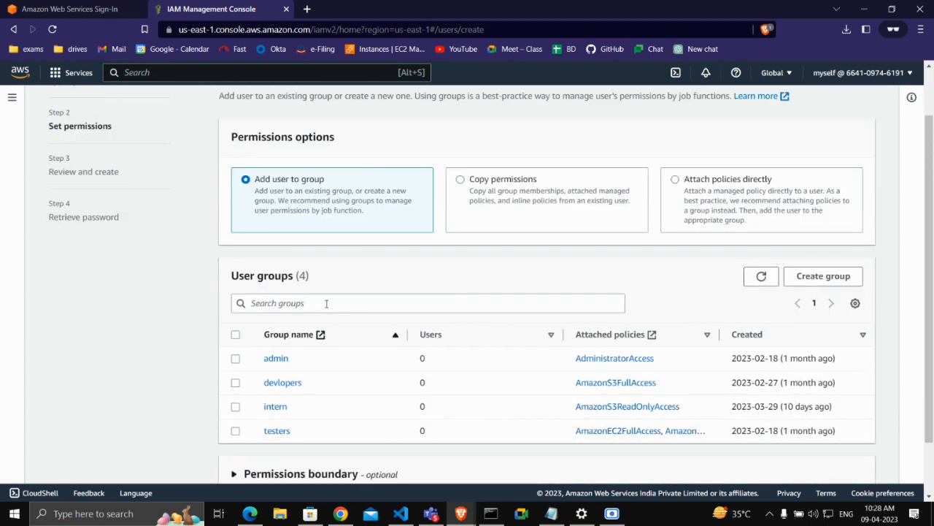
scroll(326, 303, "down", 1)
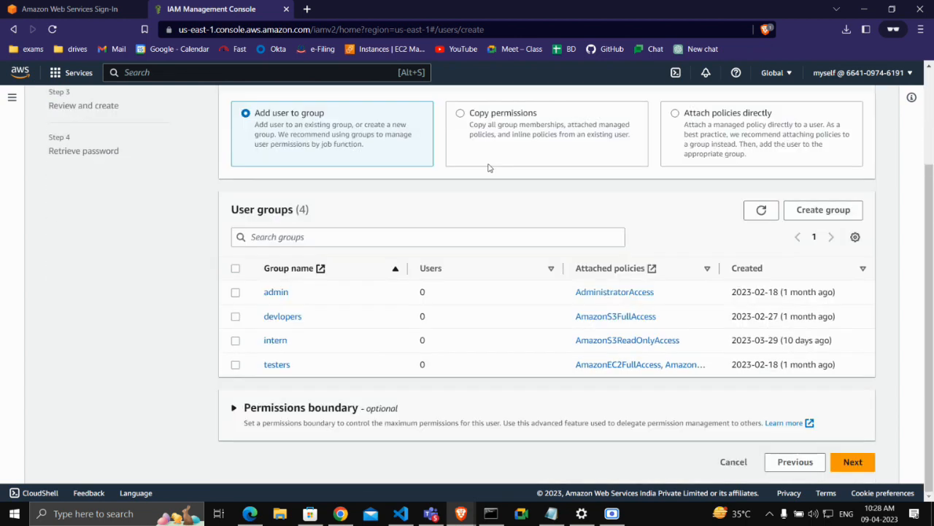
left_click(698, 119)
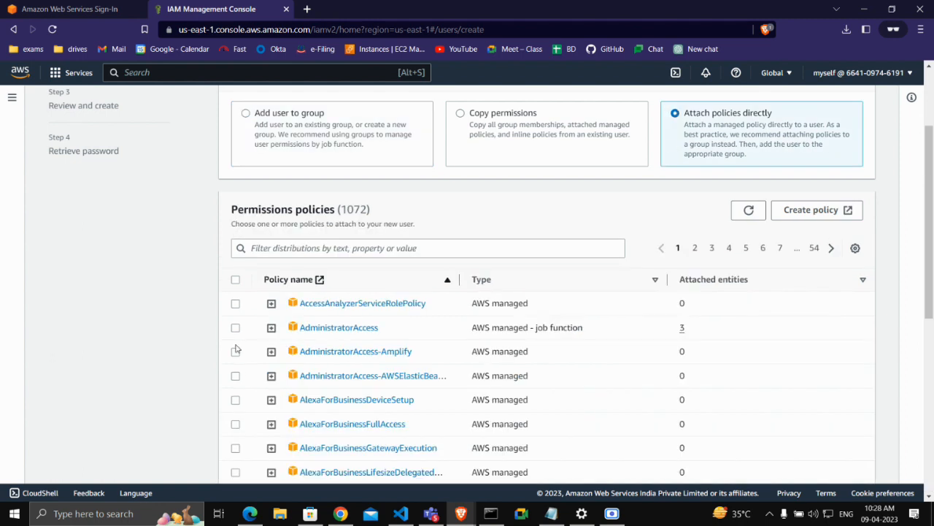
left_click(331, 249)
type("s3")
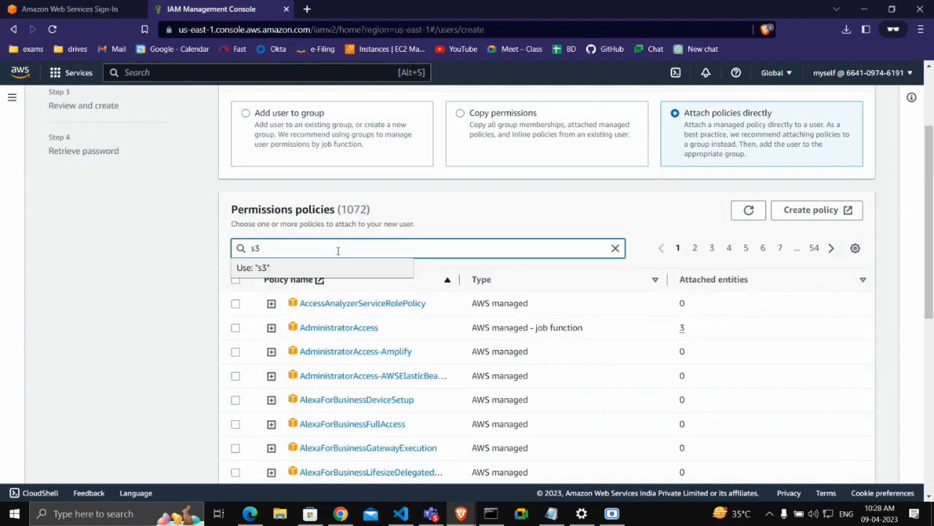
key("Return")
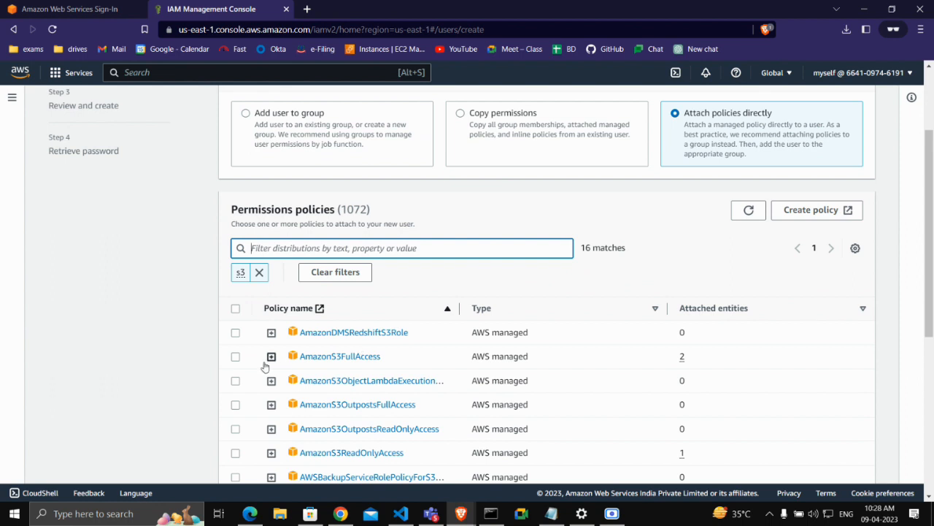
left_click(235, 356)
scroll(236, 356, "down", 5)
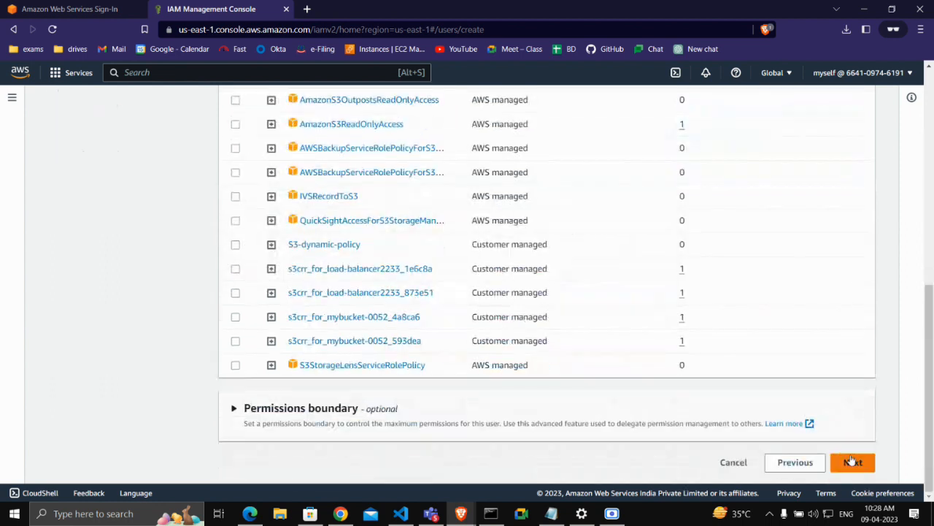
left_click(844, 461)
scroll(790, 432, "down", 2)
left_click(850, 462)
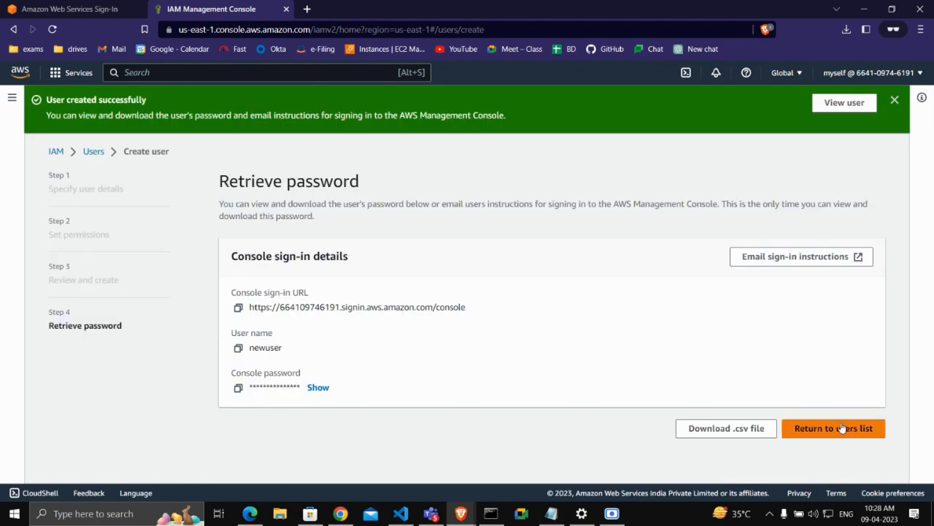
Step: Return to the users list without viewing the password, then bring the other console window forward
left_click(843, 427)
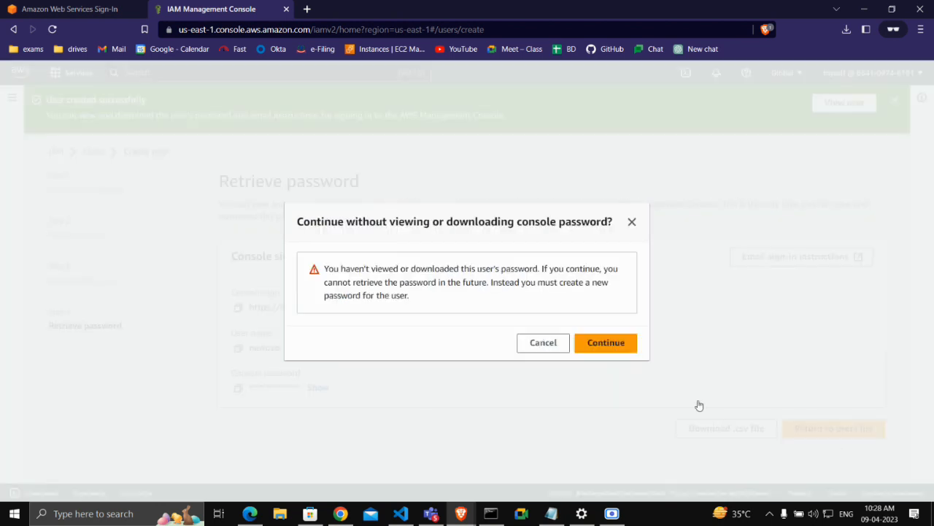
left_click(613, 349)
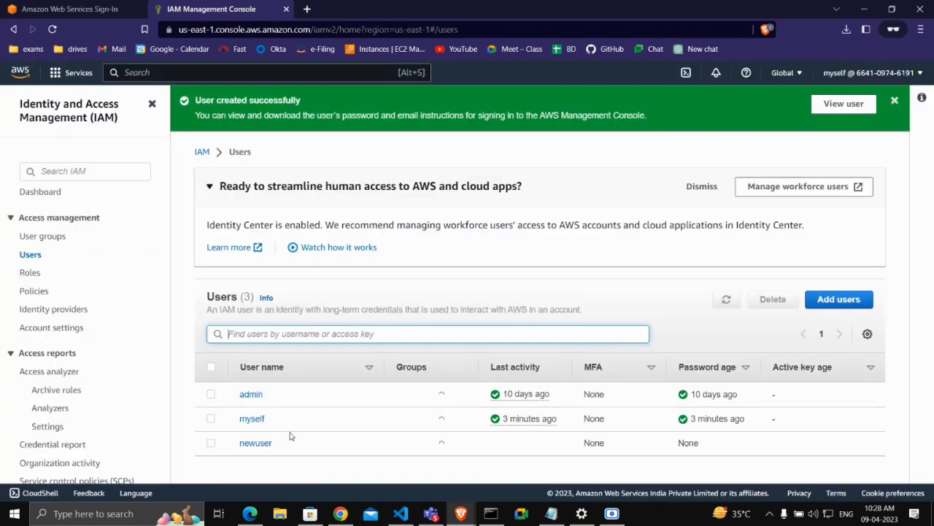
left_click_drag(272, 446, 240, 443)
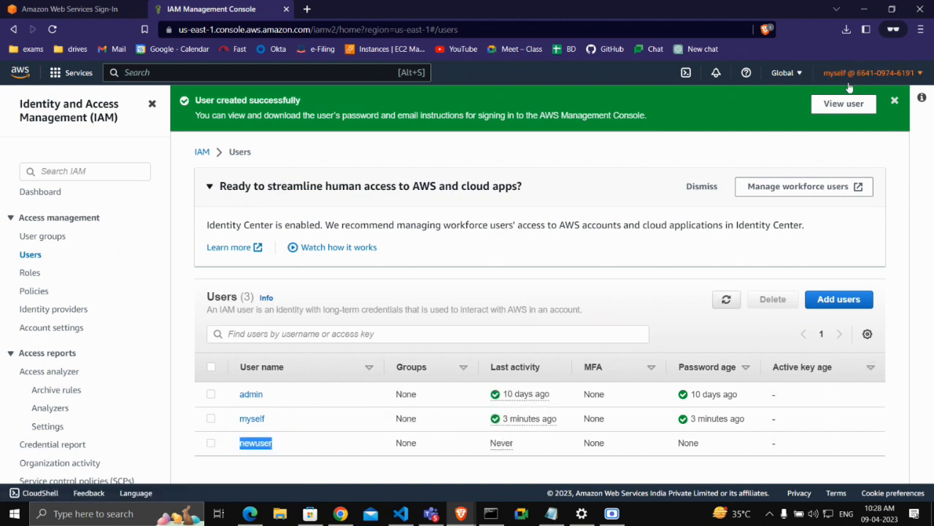
left_click(460, 513)
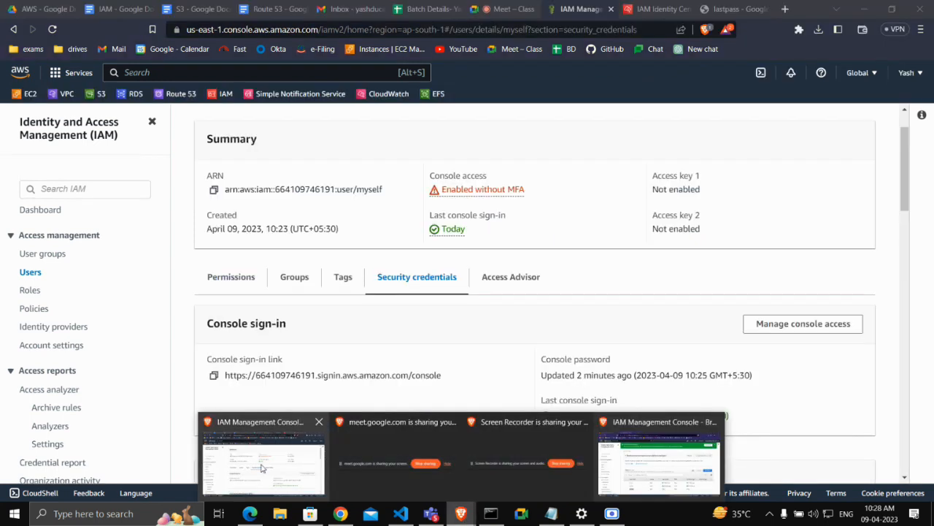
left_click(261, 467)
left_click(504, 9)
mouse_move(753, 226)
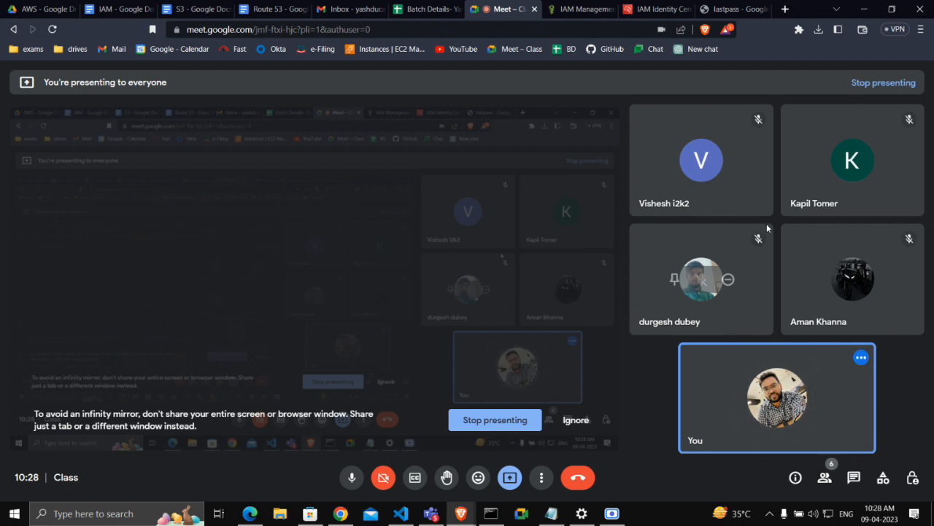
mouse_move(799, 274)
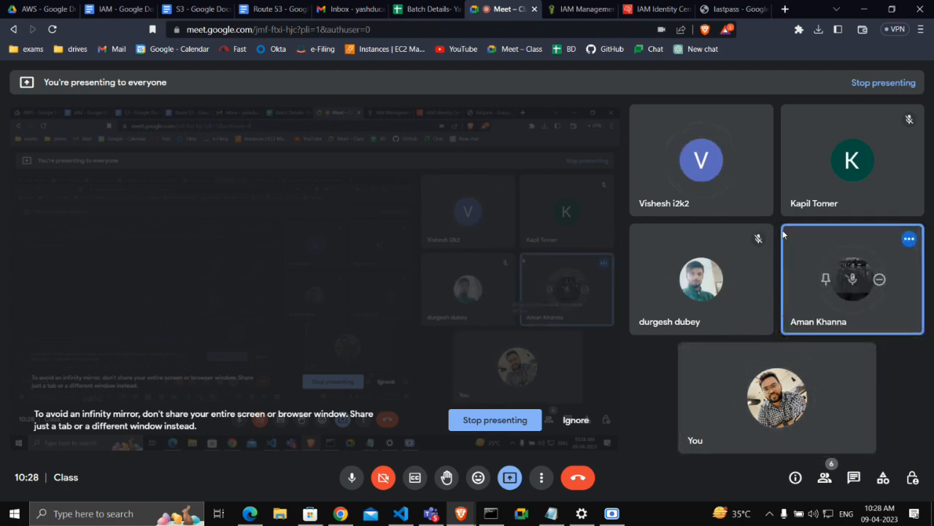
key("XF86MonBrightnessDown")
key("XF86MonBrightnessUp")
key("XF86MonBrightnessUp")
key("XF86MonBrightnessUp")
key("XF86MonBrightnessUp")
key("XF86MonBrightnessUp")
key("XF86MonBrightnessUp")
key("XF86MonBrightnessUp")
key("XF86MonBrightnessUp")
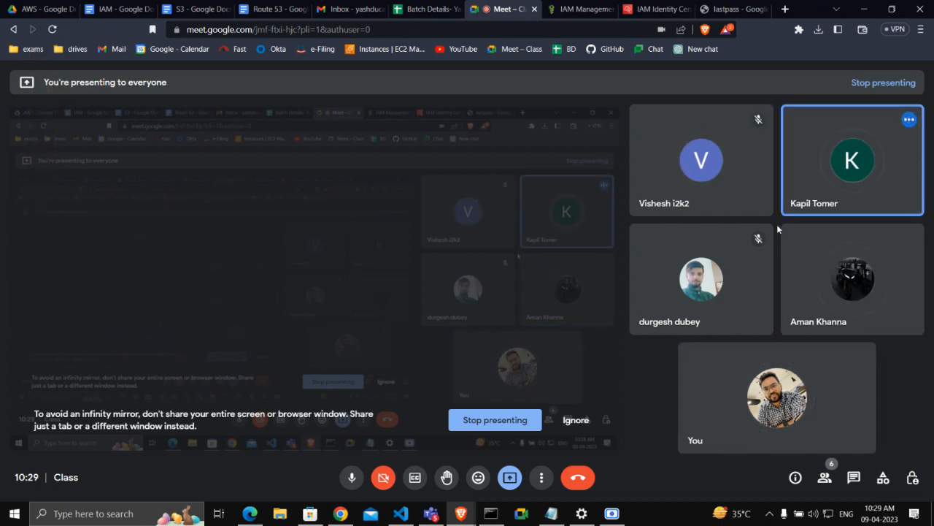
key("alt+Tab")
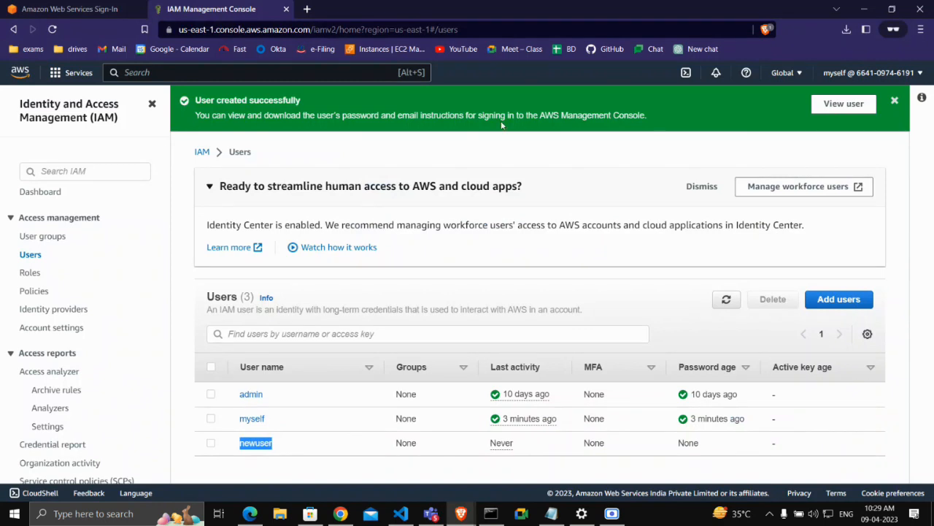
key("alt+Tab")
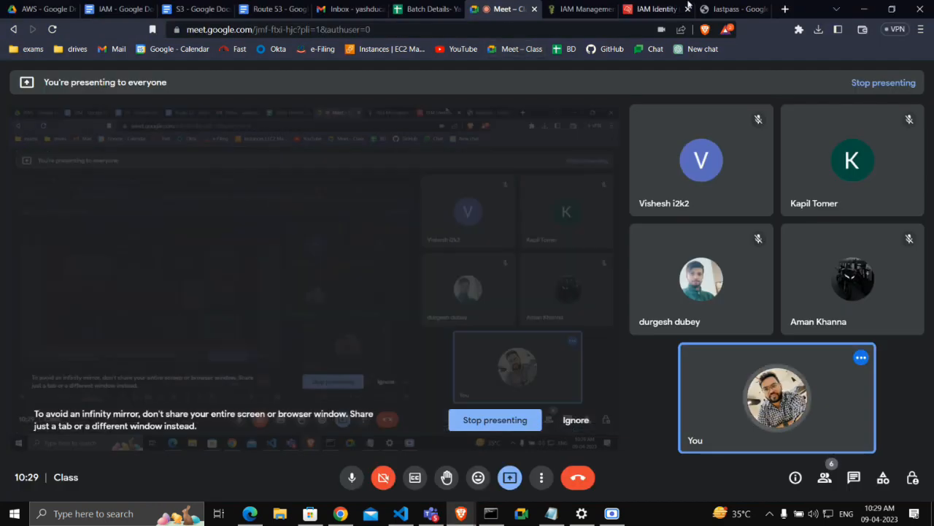
left_click(582, 8)
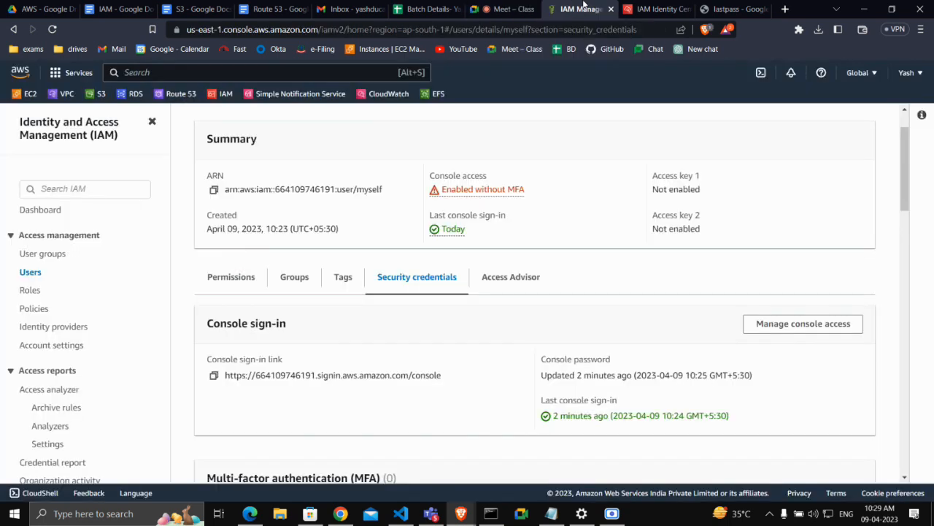
Step: Refresh the IAM users list and open newuser's details page
left_click(31, 272)
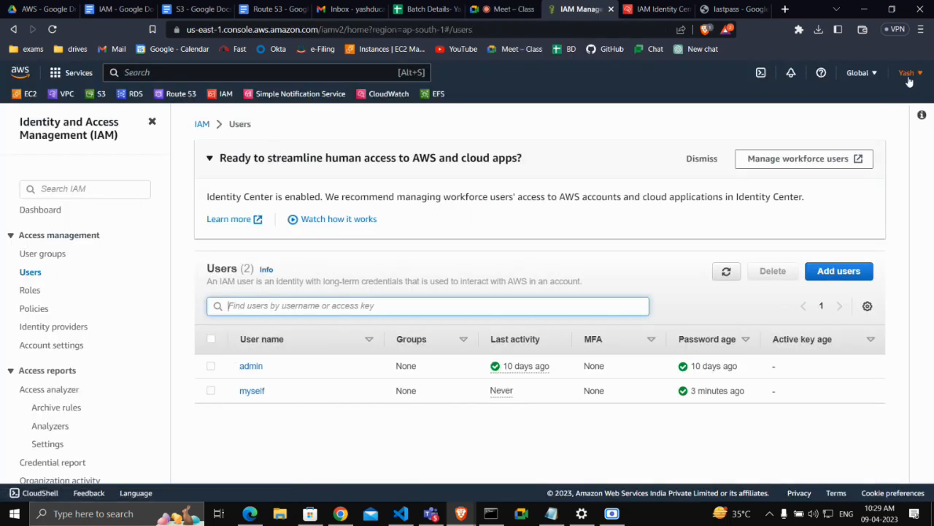
left_click(727, 270)
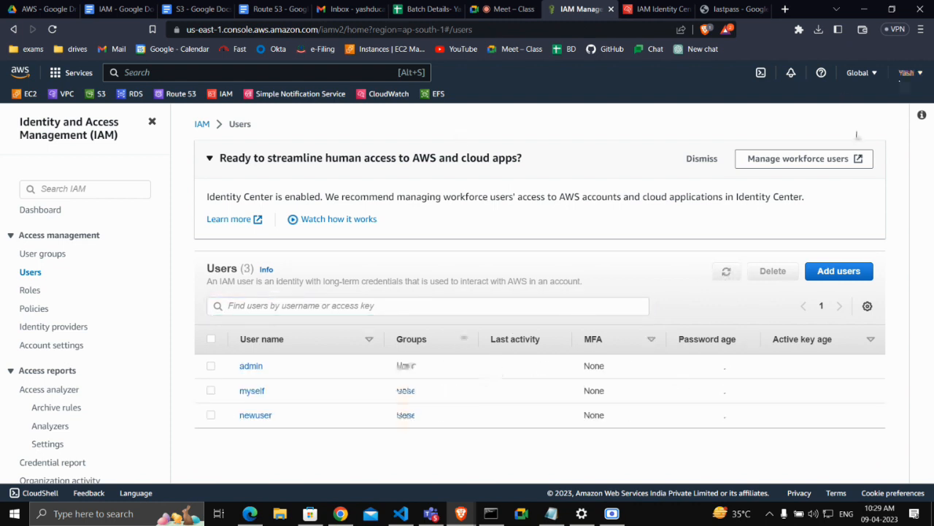
left_click(211, 417)
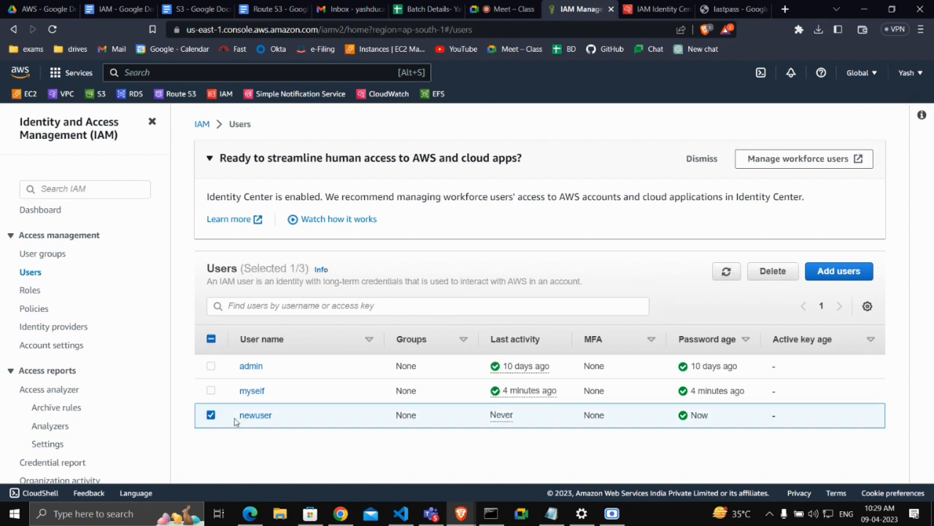
left_click(260, 414)
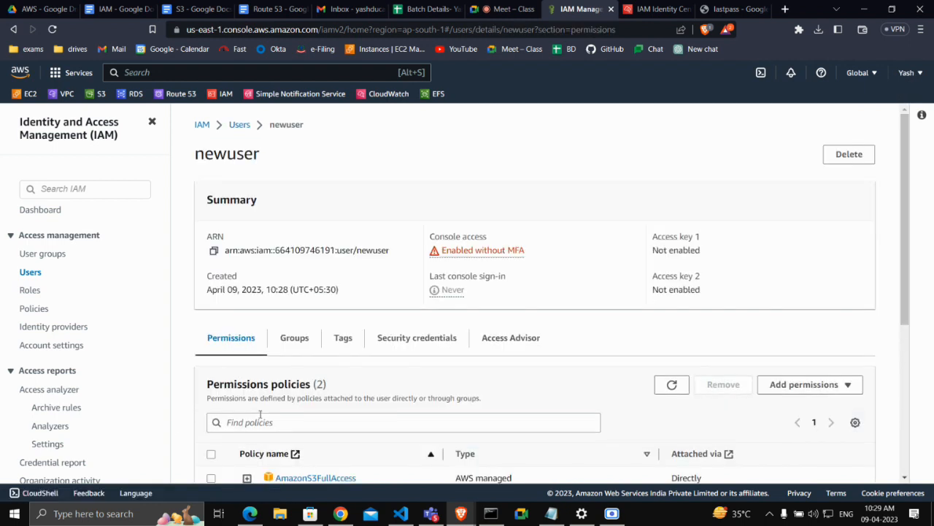
scroll(265, 401, "down", 1)
scroll(265, 398, "up", 1)
Step: Review newuser's security credentials: console access enabled without MFA, no MFA devices, no access keys
left_click(409, 341)
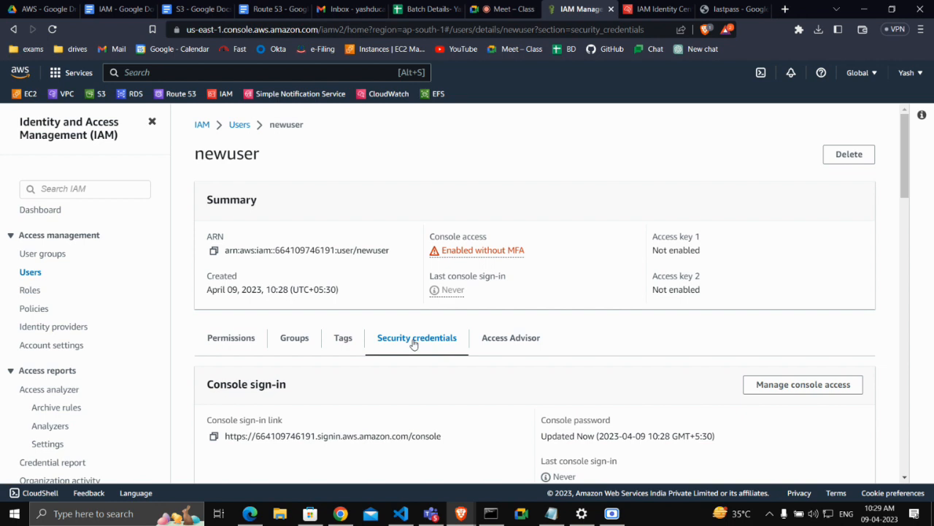
scroll(417, 366, "down", 2)
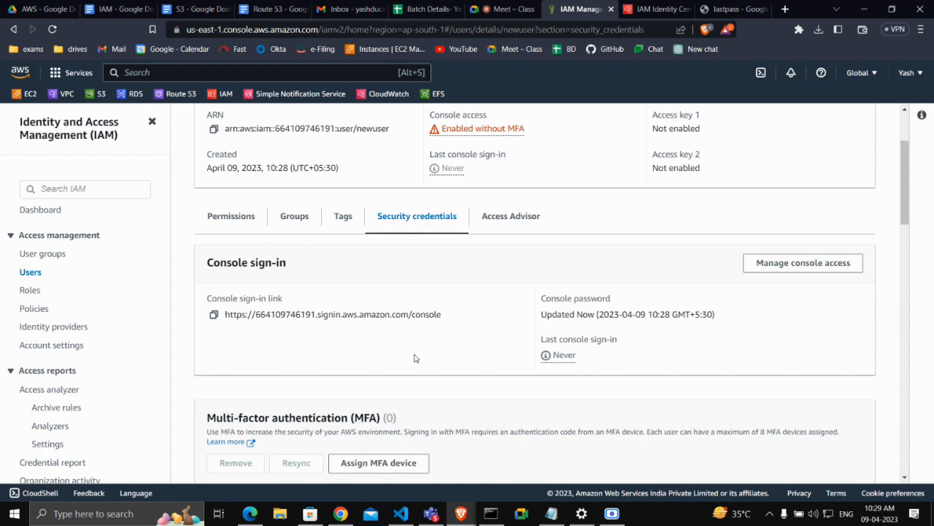
scroll(409, 329, "down", 3)
scroll(460, 335, "up", 5)
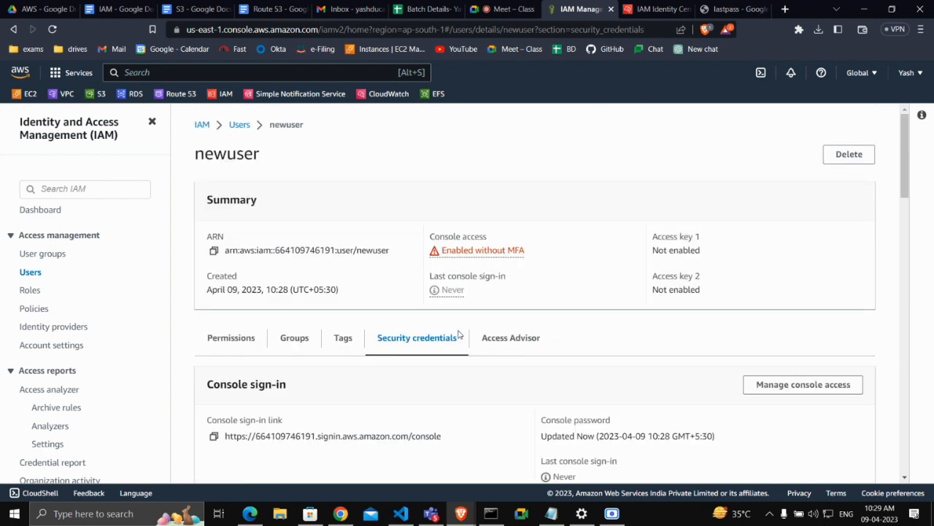
left_click(471, 250)
left_click(555, 278)
scroll(524, 326, "down", 2)
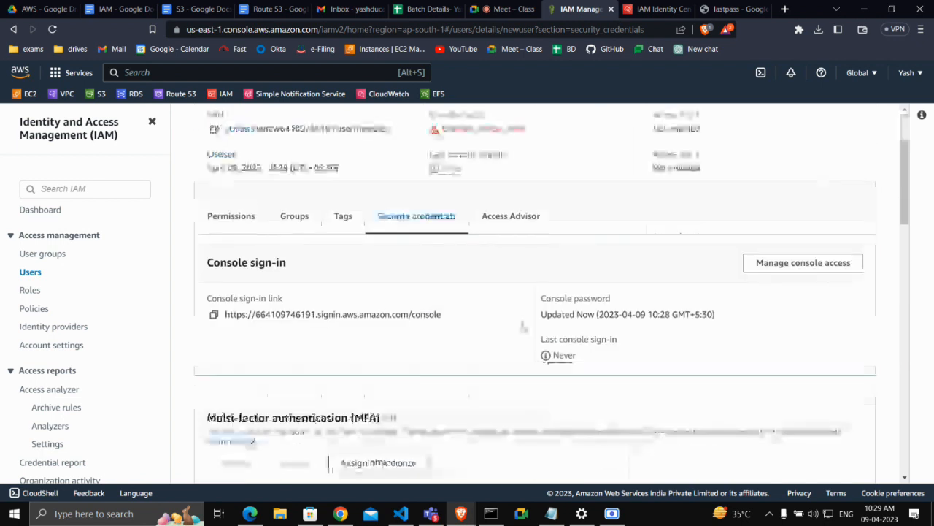
scroll(524, 326, "down", 15)
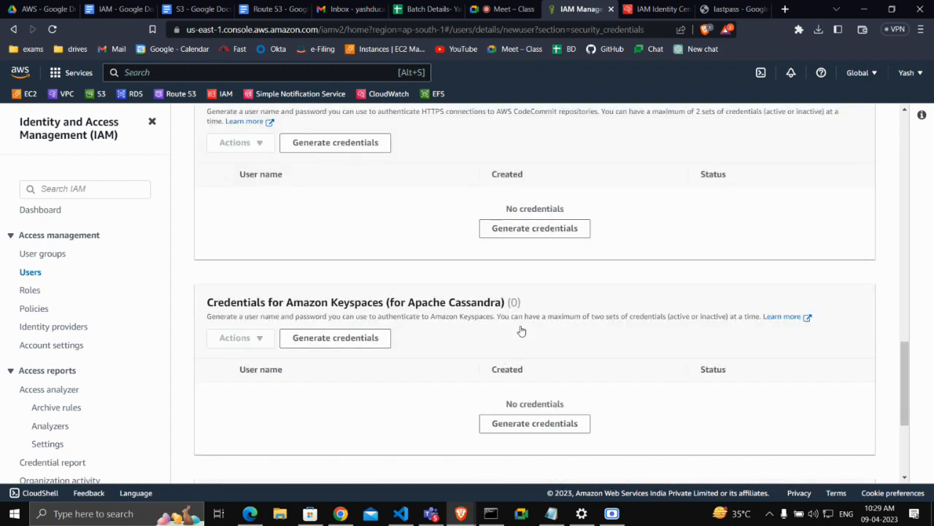
scroll(521, 331, "up", 15)
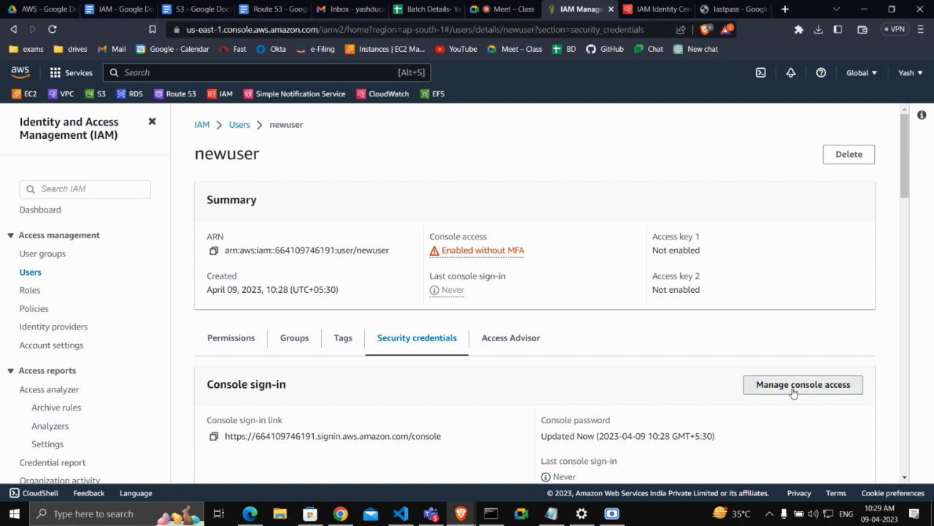
Step: Reset newuser's console password to an autogenerated one, then reveal and copy it
left_click(795, 393)
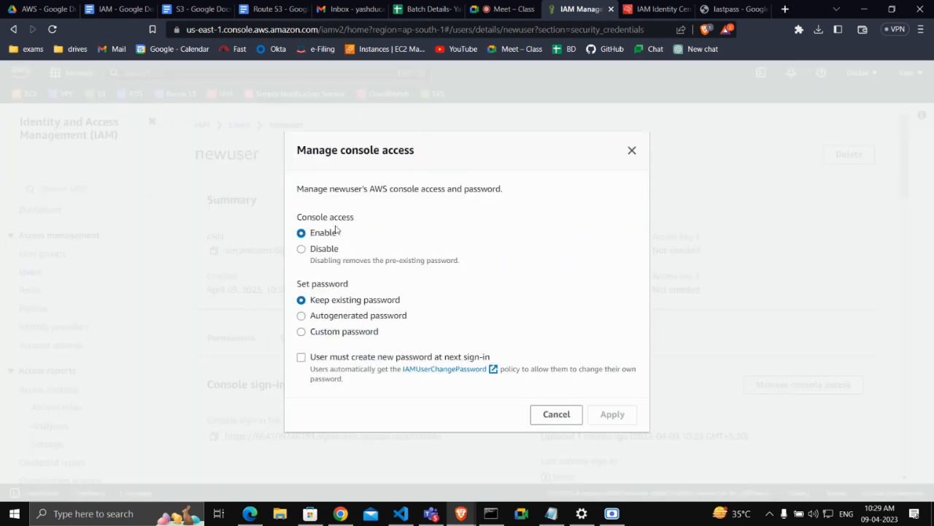
left_click_drag(327, 305, 413, 299)
left_click(301, 316)
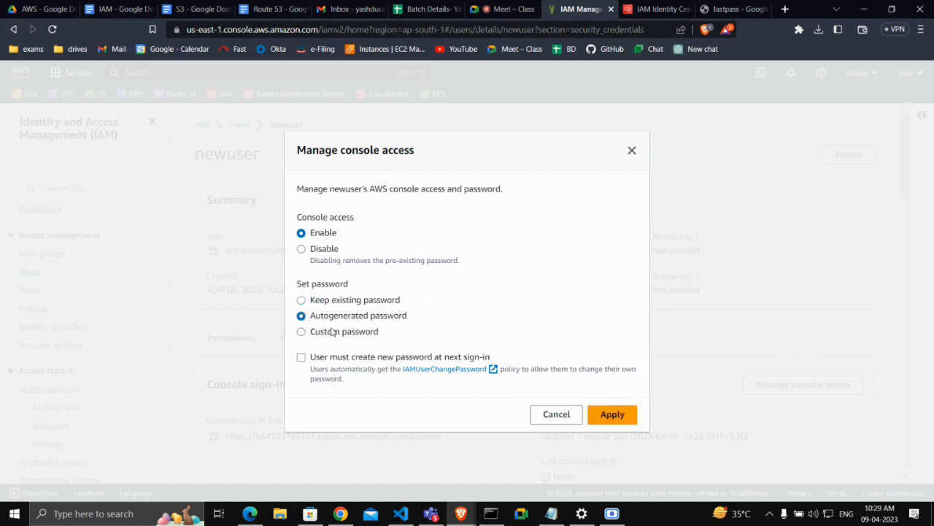
left_click(599, 412)
left_click(381, 368)
left_click(304, 367)
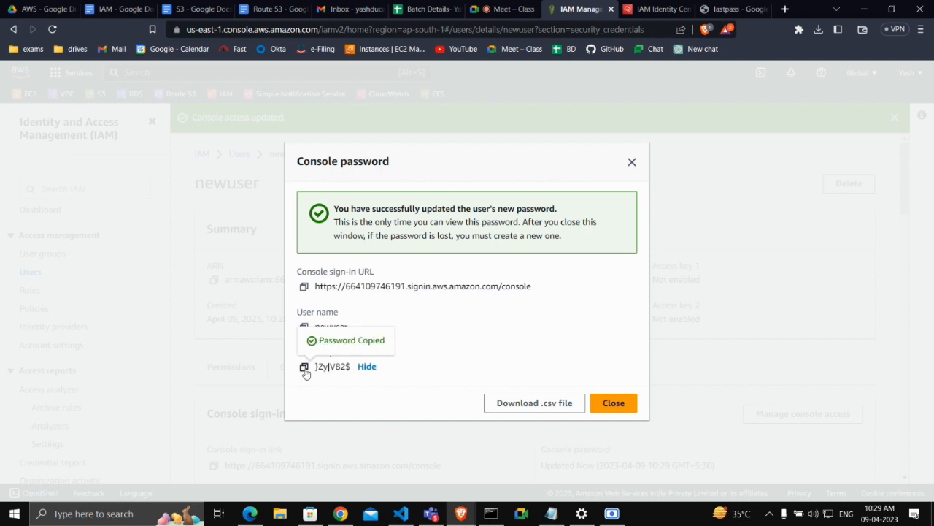
left_click(606, 403)
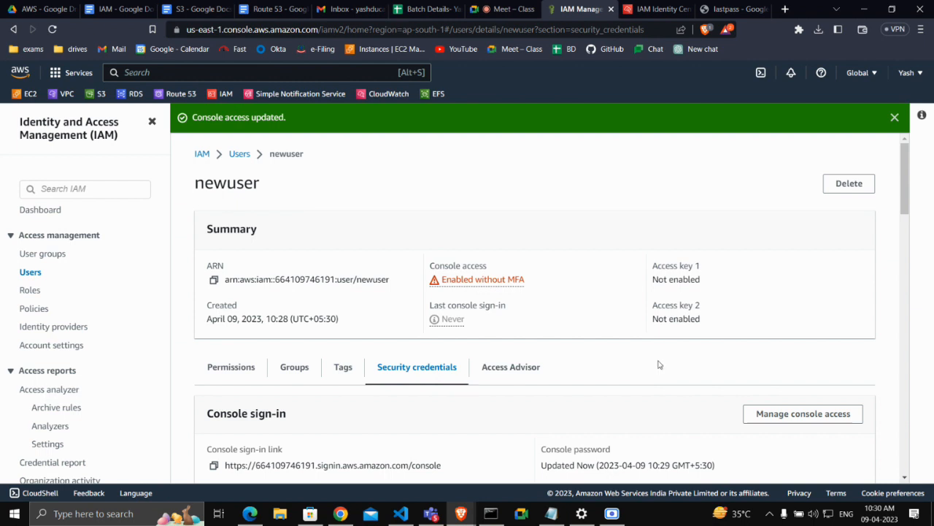
Step: Reset it again to an autogenerated password that must be changed at next sign-in
left_click(780, 414)
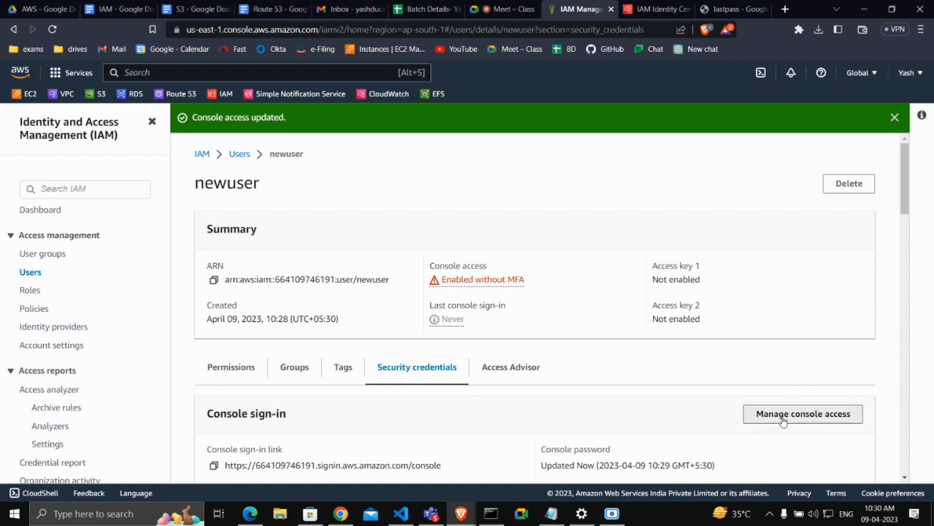
left_click(313, 358)
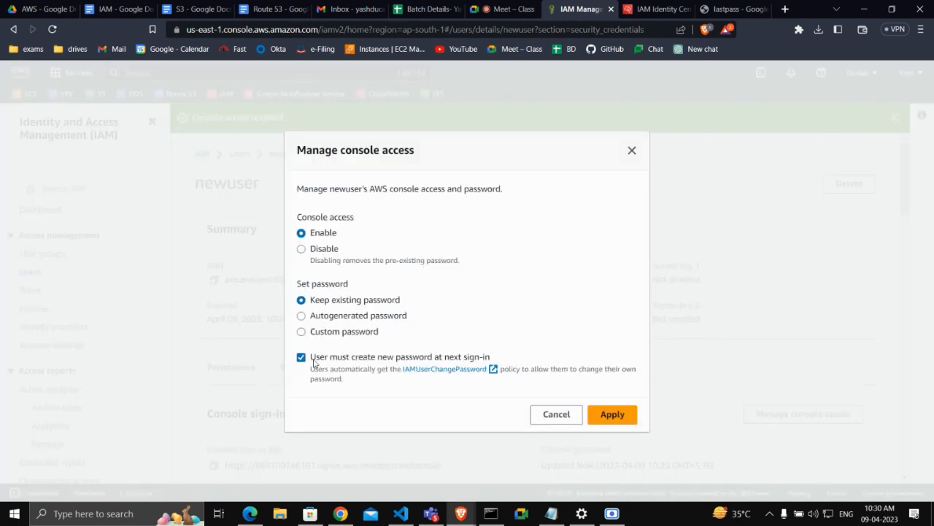
left_click(313, 316)
left_click(624, 414)
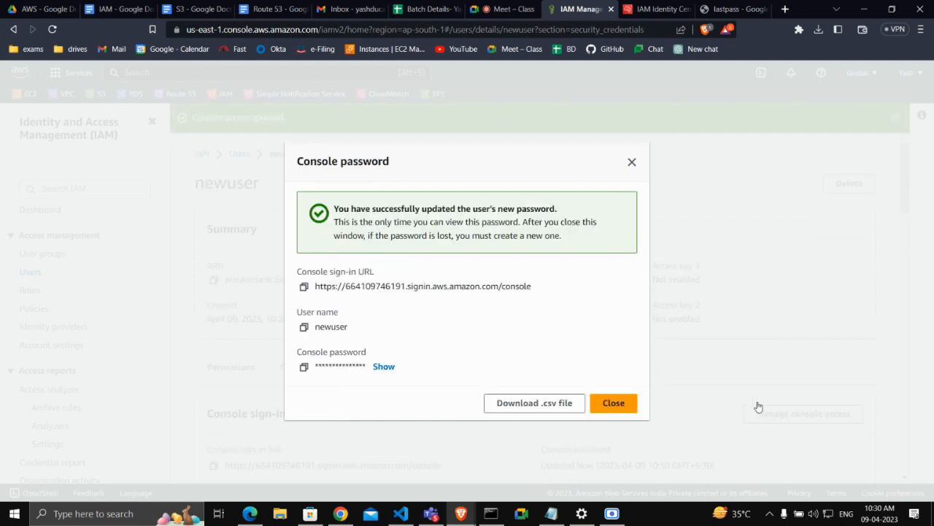
left_click(388, 370)
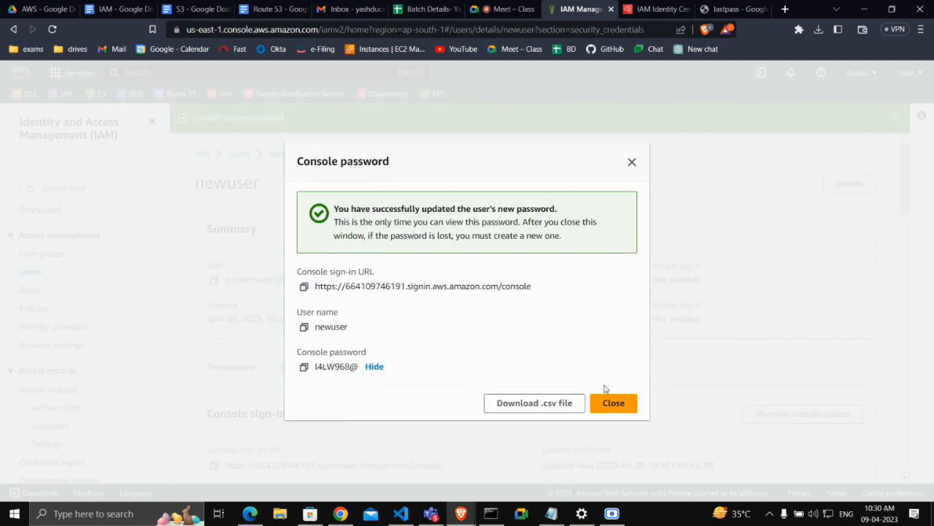
left_click(609, 401)
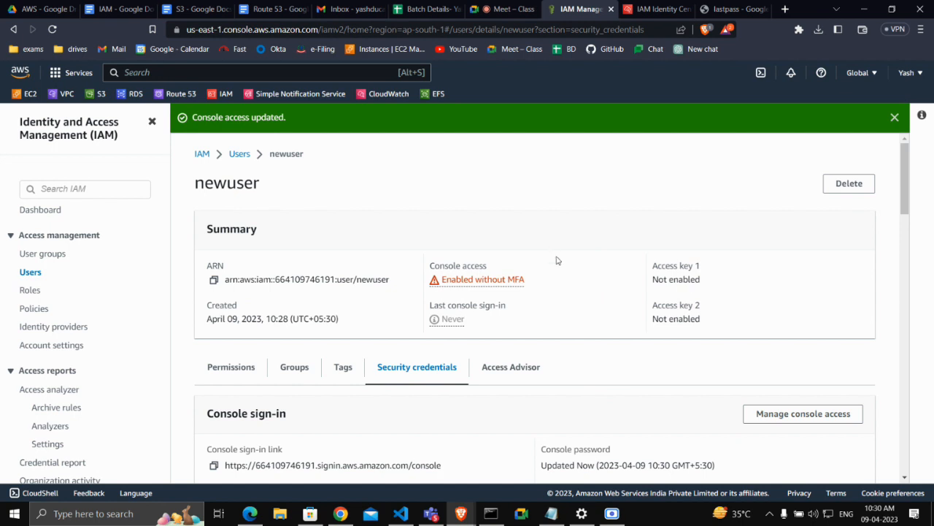
Step: Check newuser's console sign-in details, with last sign-in shown as Never
scroll(557, 260, "down", 2)
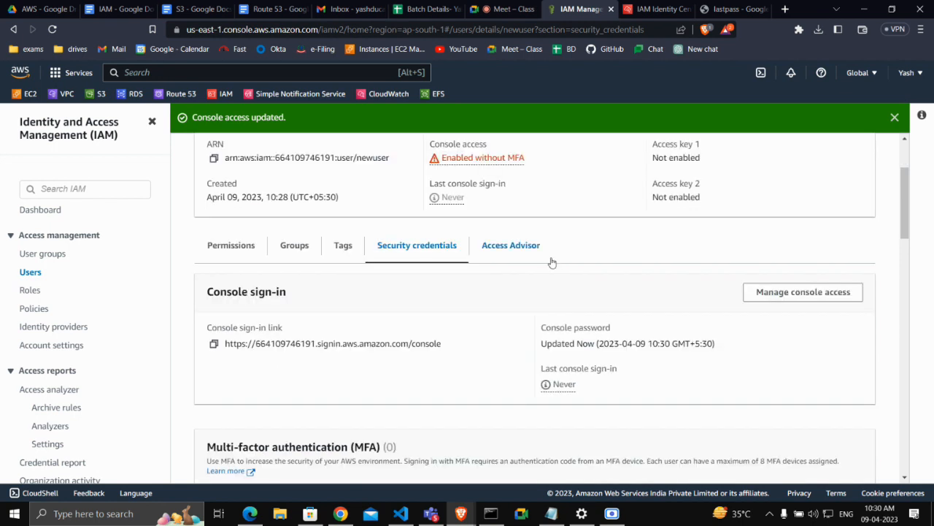
left_click_drag(468, 198, 427, 198)
left_click(502, 197)
scroll(534, 228, "down", 2)
scroll(534, 229, "up", 3)
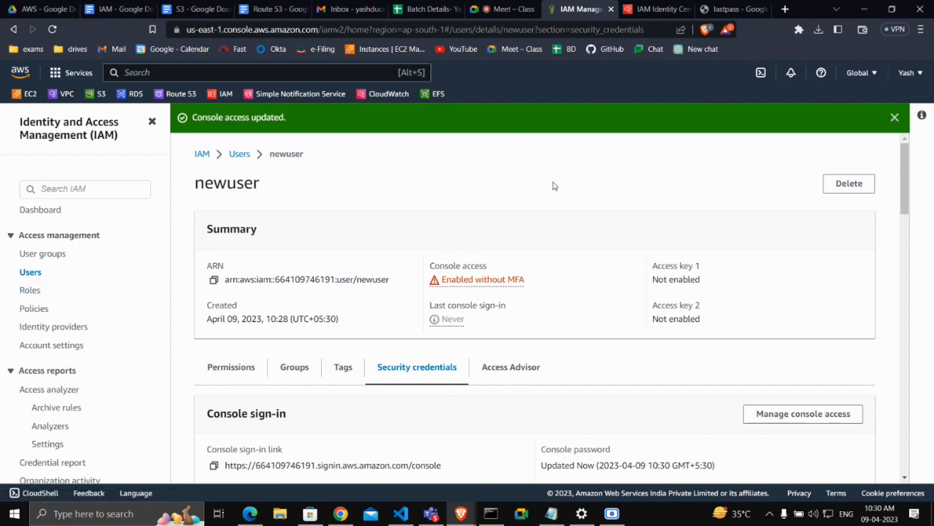
Step: Glance at the meeting tab, then return to the IAM users list
left_click(511, 9)
left_click(562, 8)
left_click(511, 9)
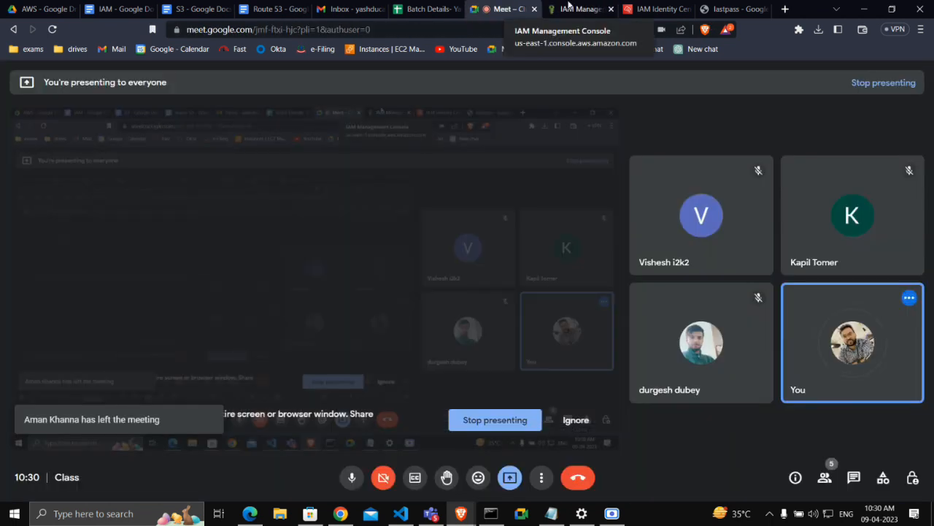
left_click(562, 7)
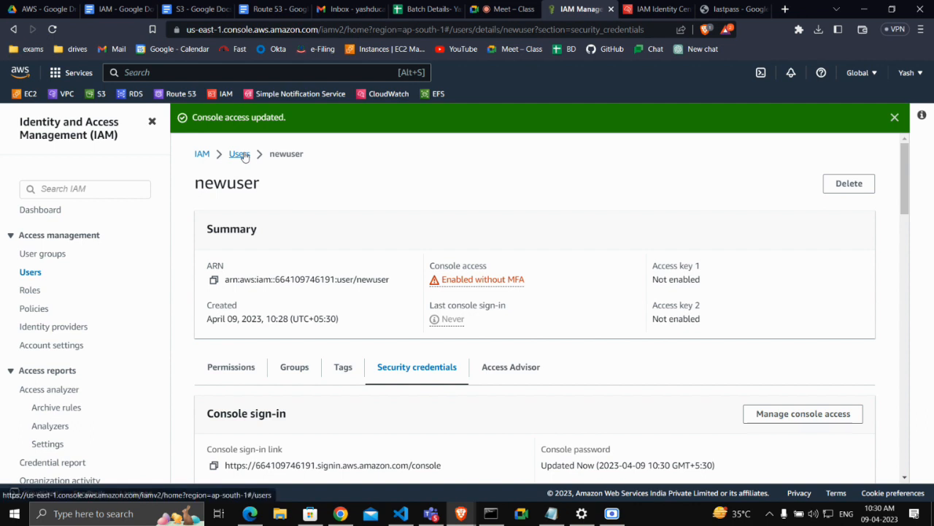
left_click(240, 154)
Step: Return to the IAM dashboard showing 4 user groups, 2 users, 19 roles and 6 policies
left_click(201, 124)
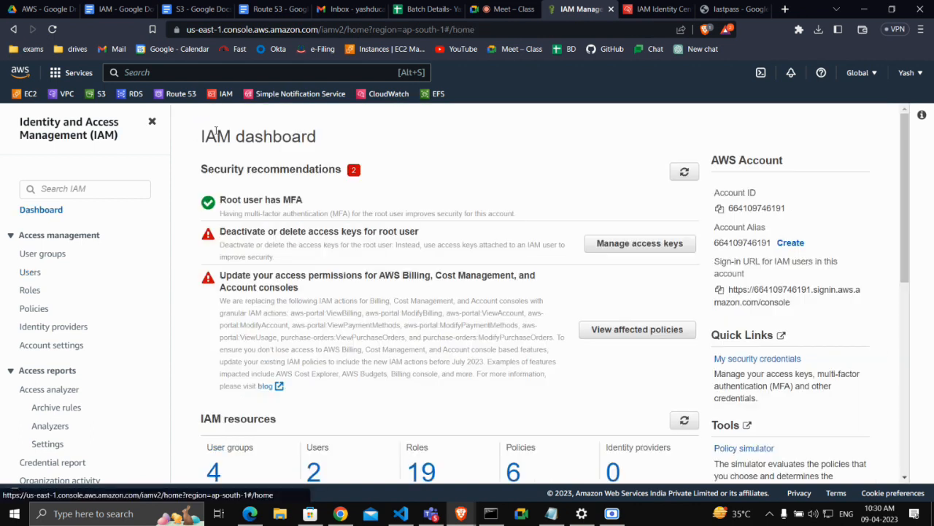
scroll(520, 309, "down", 3)
scroll(504, 332, "up", 3)
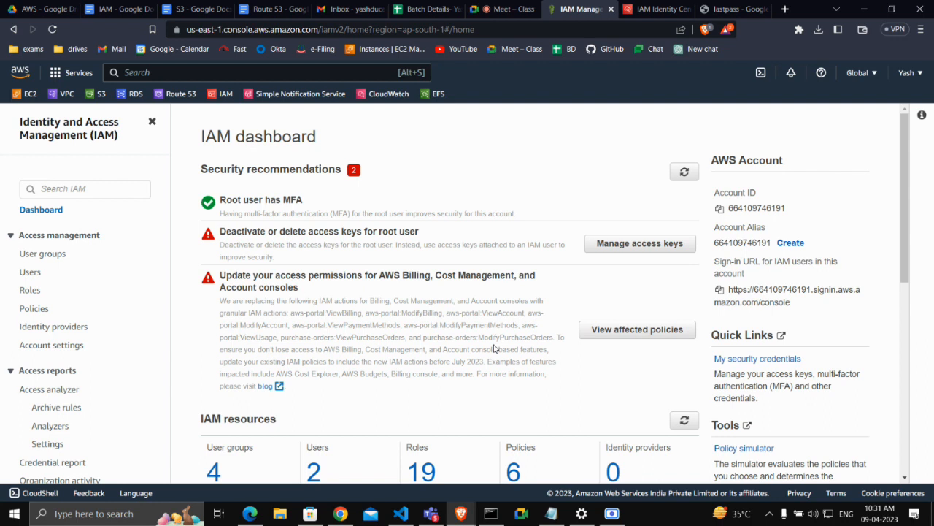
Step: Open the User groups list, briefly start a new group, then cancel back
left_click(31, 255)
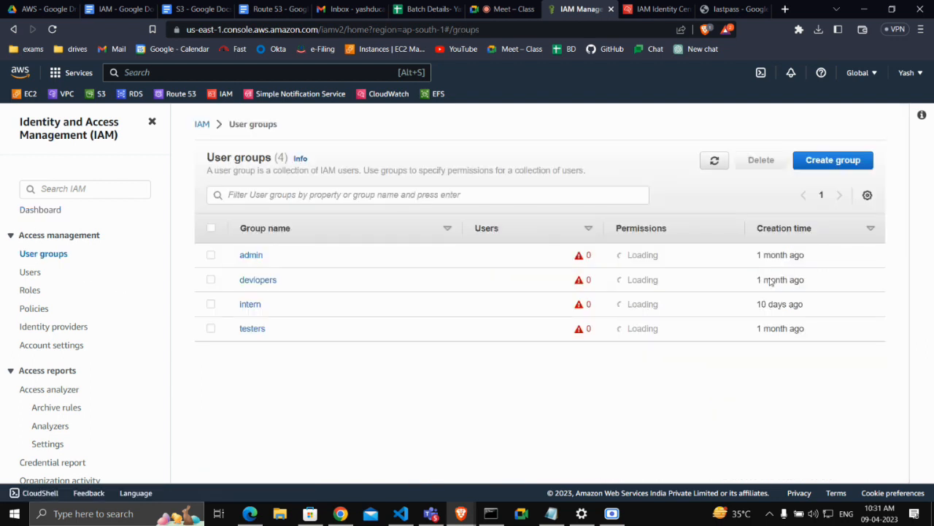
left_click(832, 161)
left_click(353, 252)
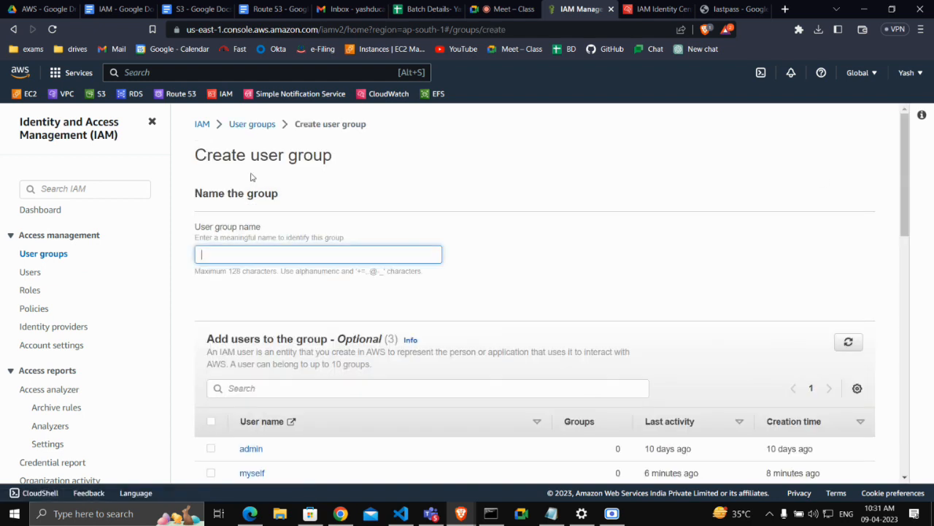
left_click(234, 124)
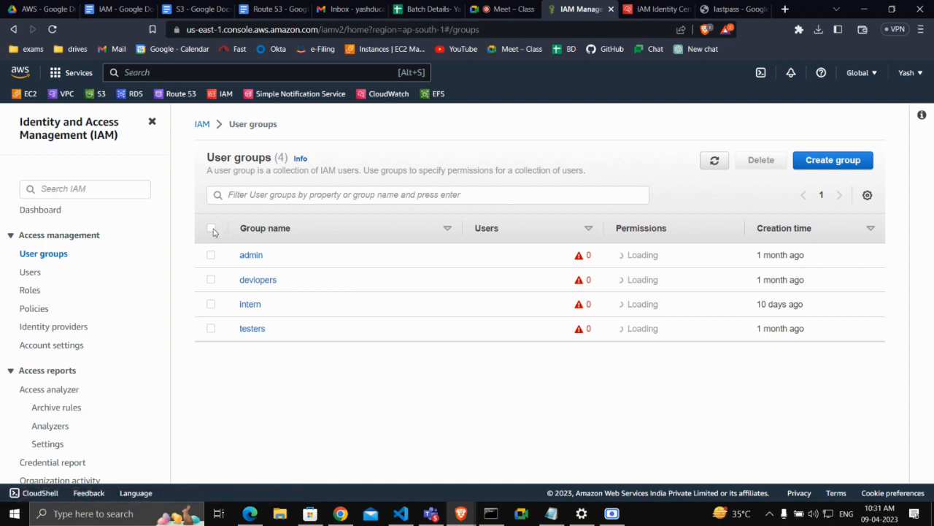
Step: Delete all four existing user groups, confirming with 'delete'
left_click(211, 228)
left_click(763, 160)
left_click(548, 324)
type("delete")
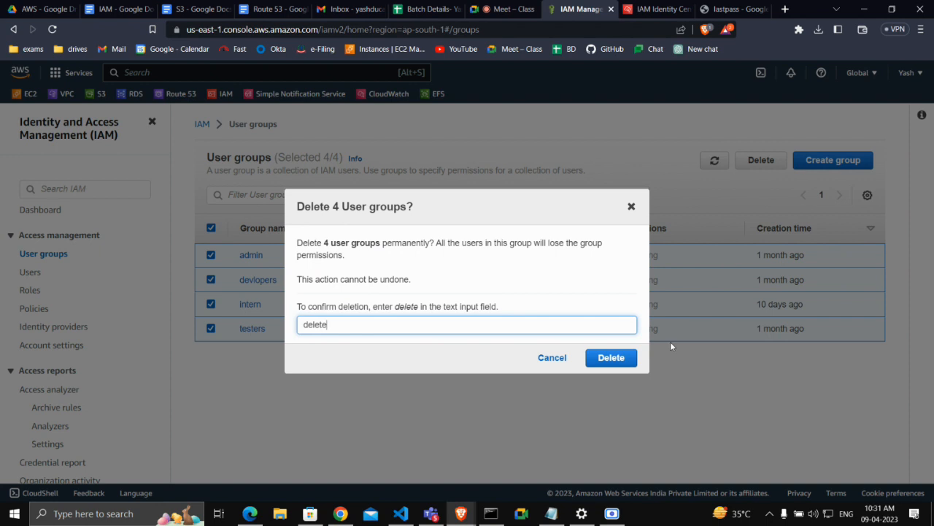
key("Return")
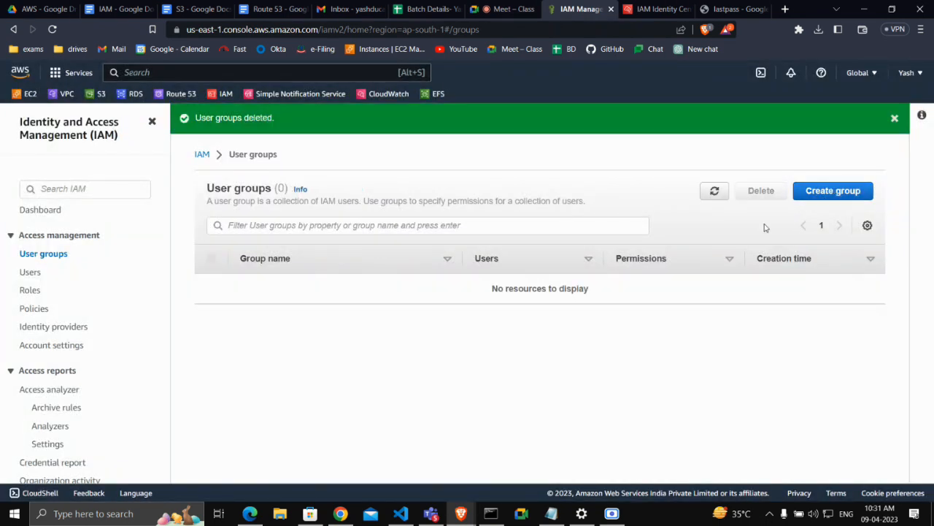
left_click(833, 191)
Step: Name the new user group 'interns'
left_click(379, 257)
type("inters")
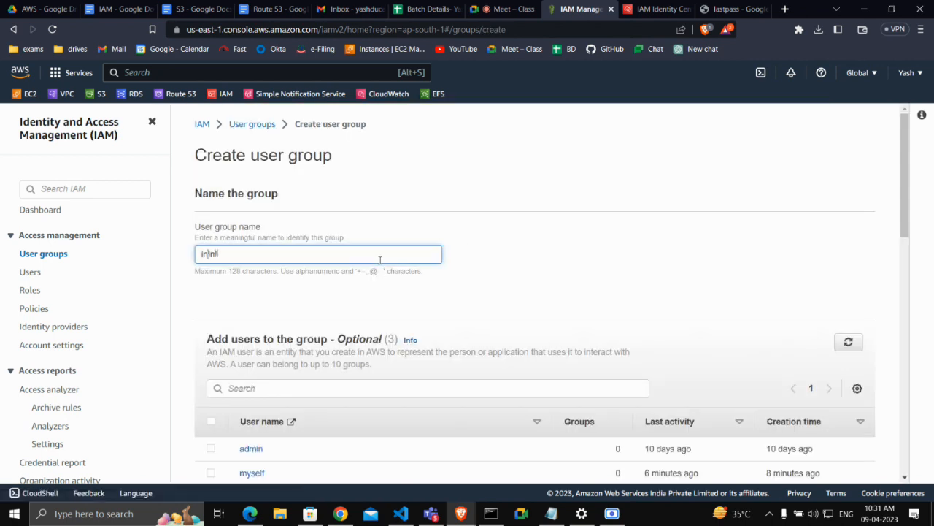
key("BackSpace")
type("ns")
scroll(538, 235, "down", 2)
scroll(538, 234, "down", 1)
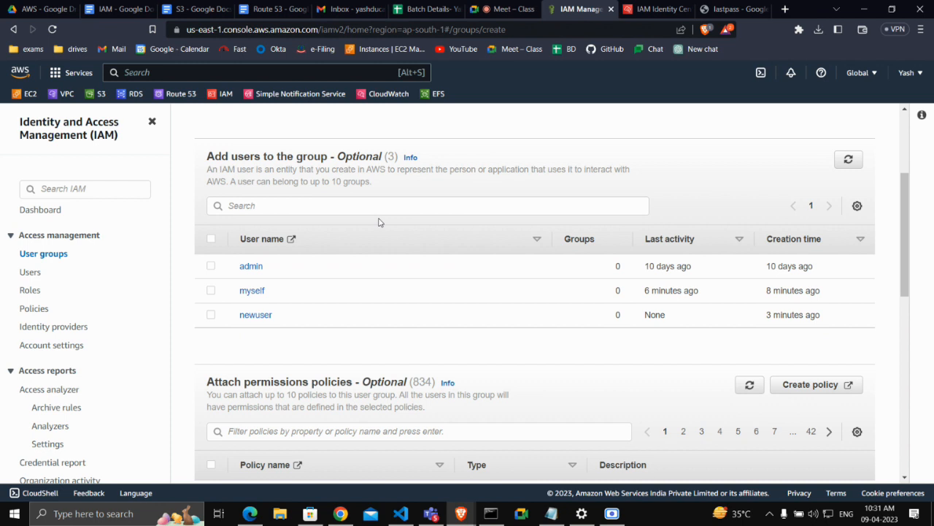
scroll(460, 221, "up", 1)
scroll(478, 224, "down", 3)
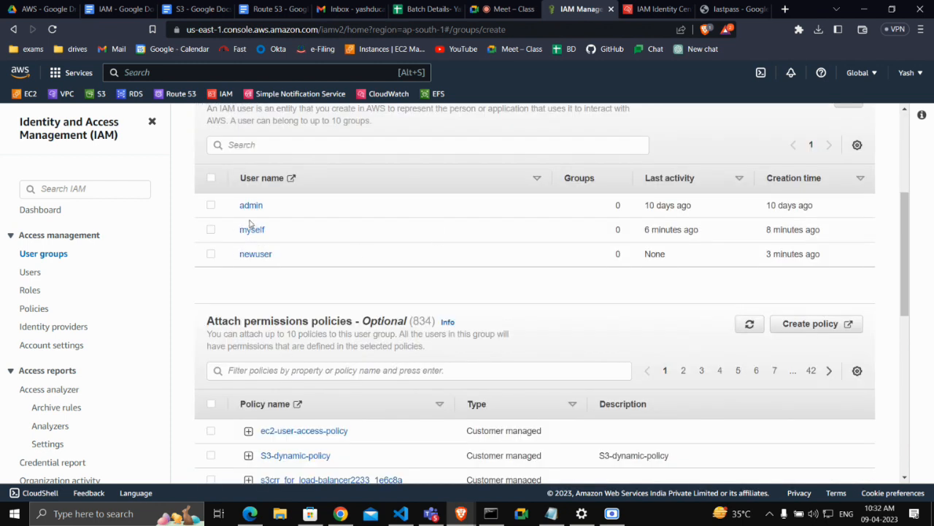
scroll(257, 236, "down", 3)
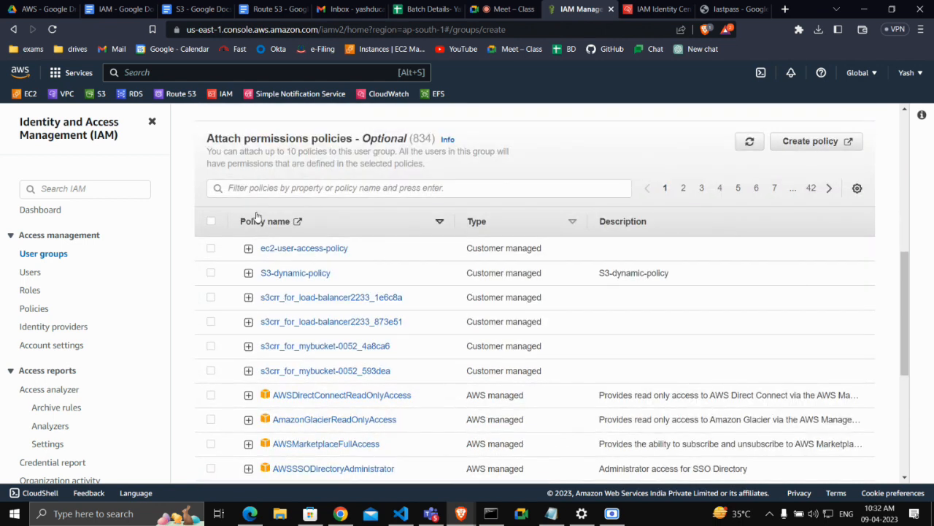
Step: Filter policies by 's3', attach AmazonS3ReadOnlyAccess, and create the group
left_click(298, 189)
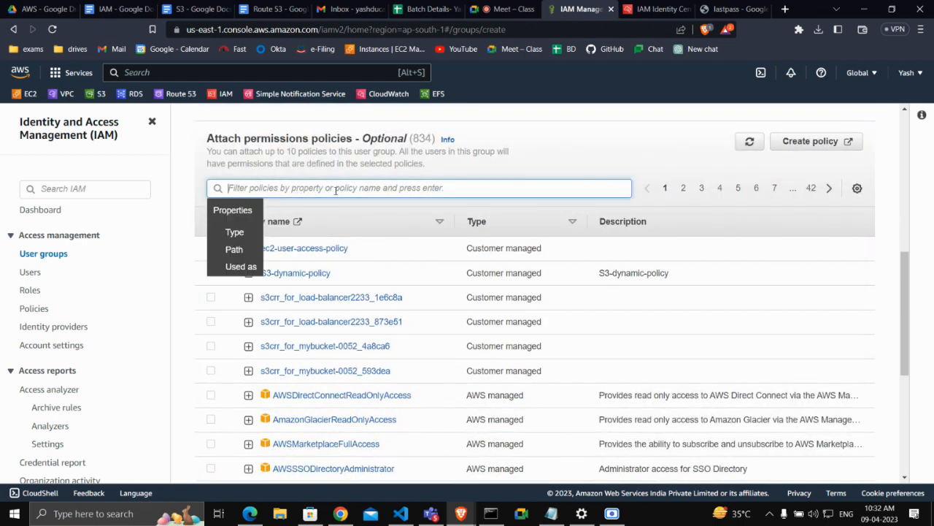
type("s3")
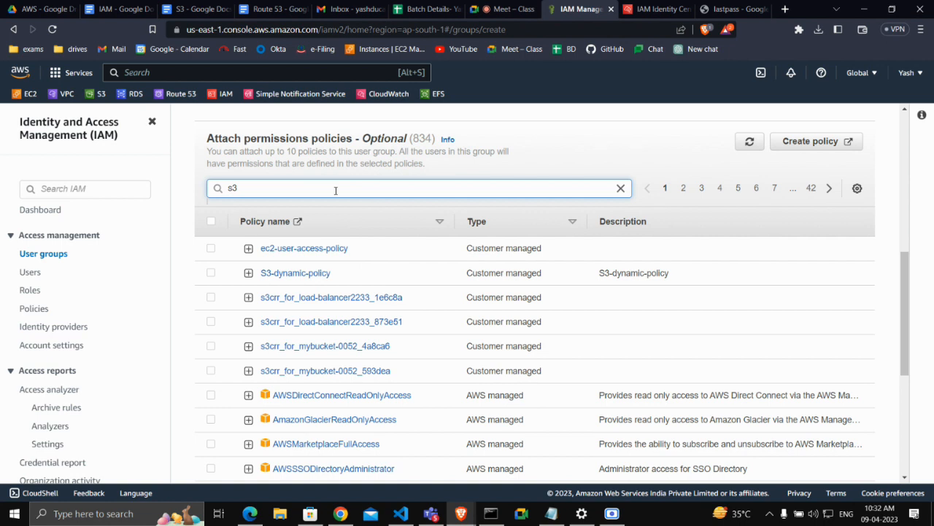
key("Return")
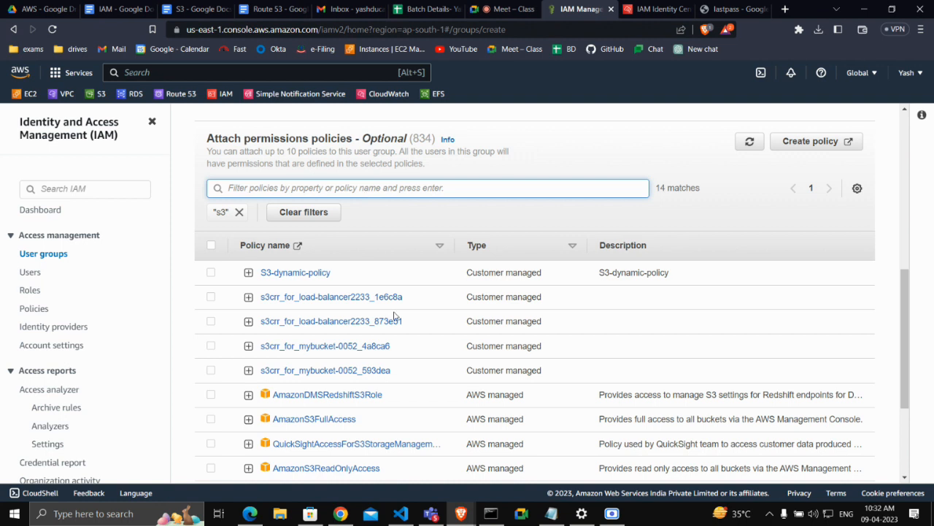
scroll(394, 315, "down", 1)
left_click(410, 409)
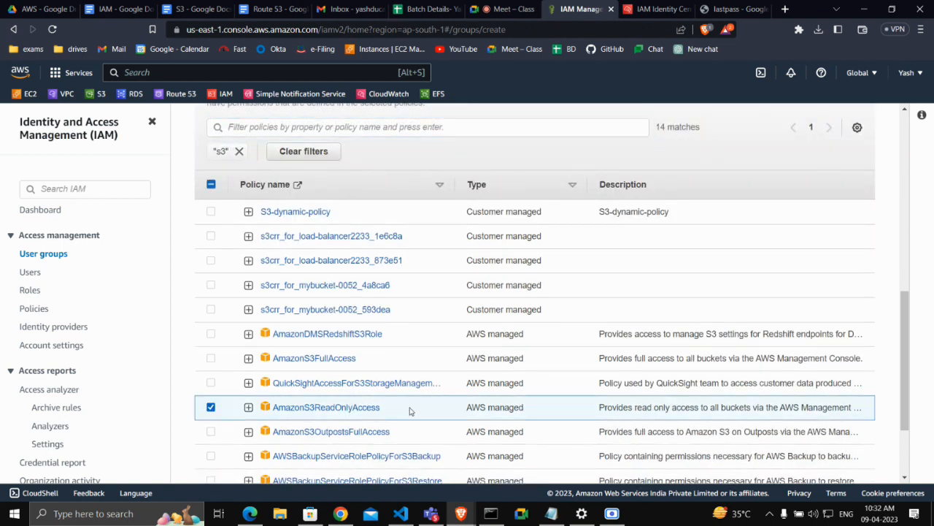
left_click_drag(601, 407, 855, 410)
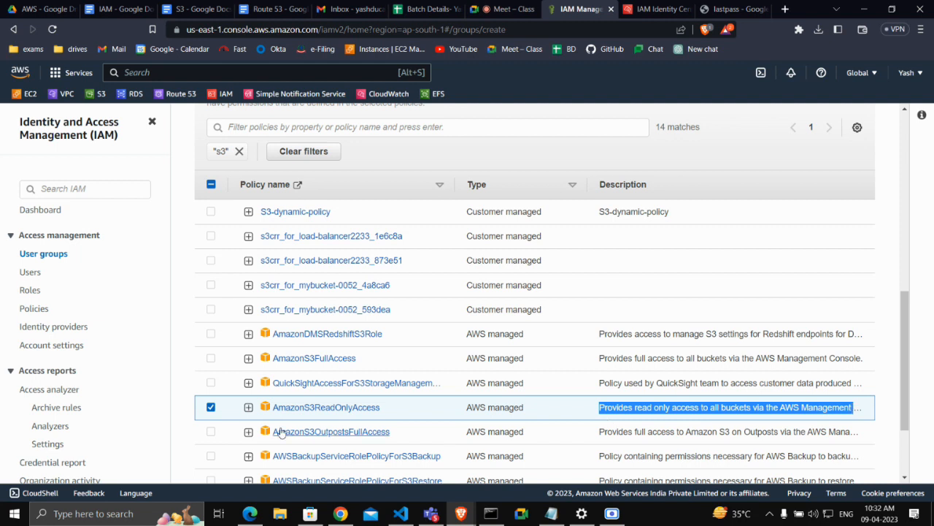
scroll(631, 405, "up", 4)
scroll(649, 404, "down", 5)
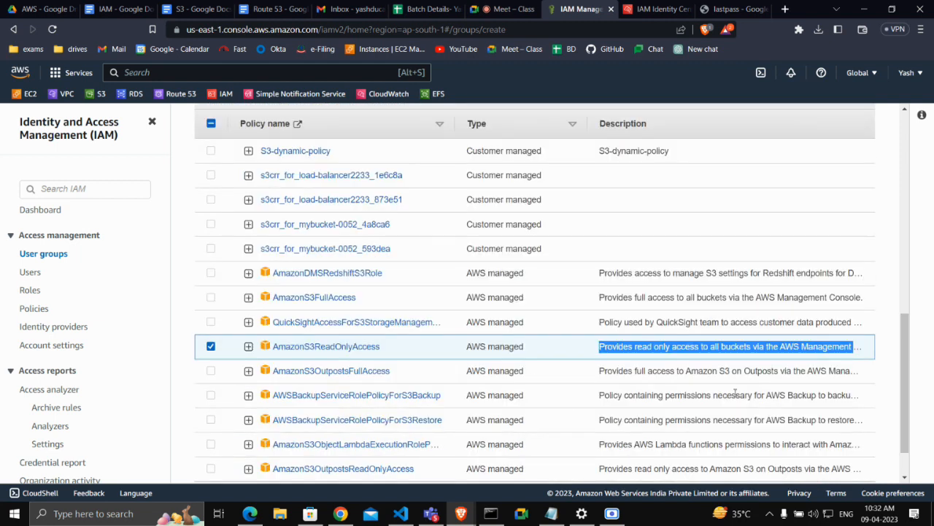
scroll(726, 394, "down", 1)
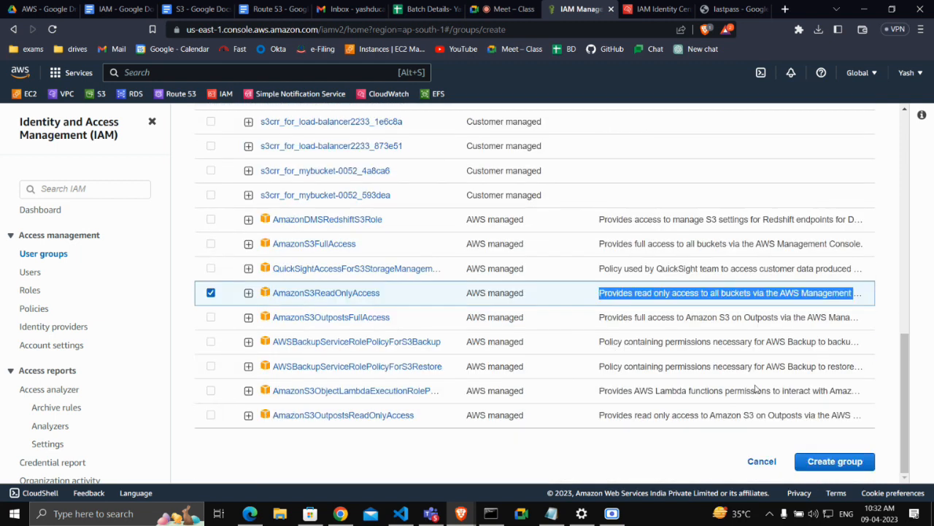
left_click(842, 464)
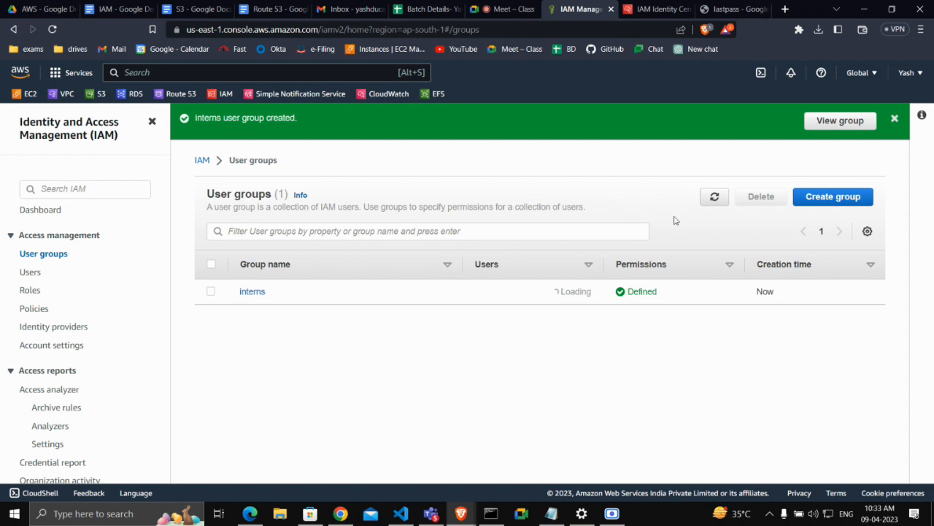
Step: Add newuser to the interns group, bringing its membership to 1 user
left_click(713, 200)
left_click(213, 293)
left_click(254, 292)
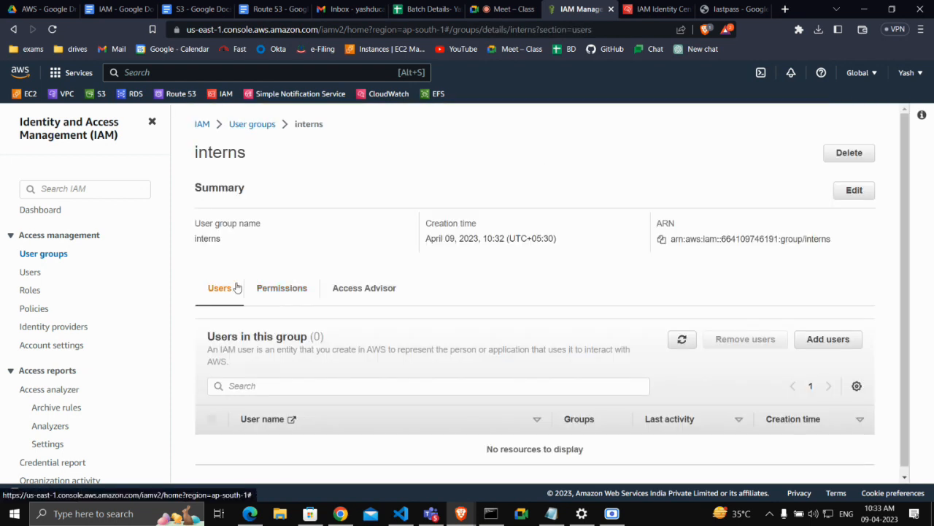
left_click(827, 340)
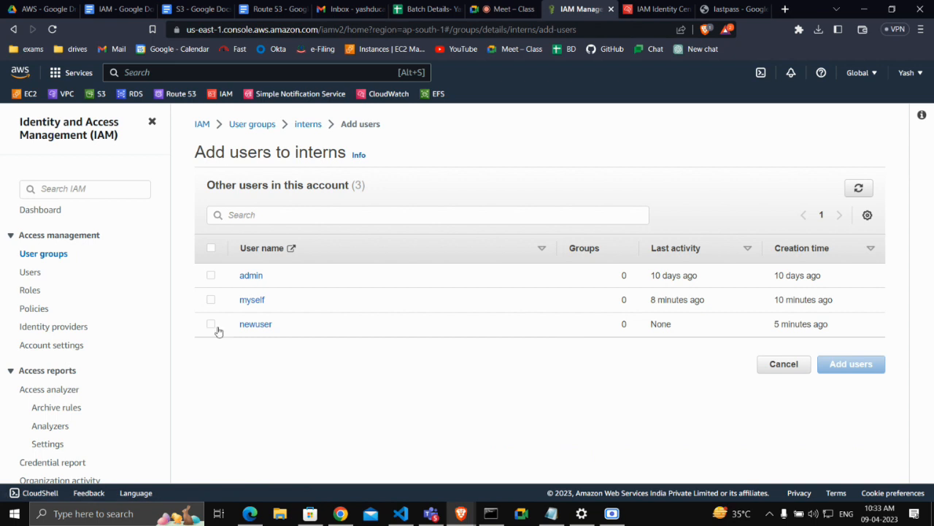
left_click(216, 328)
left_click(853, 367)
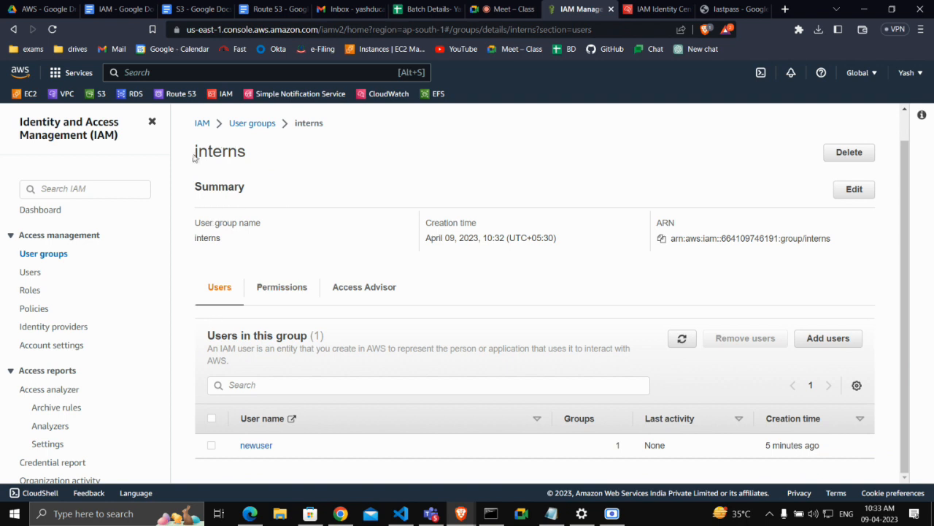
left_click_drag(194, 158, 261, 156)
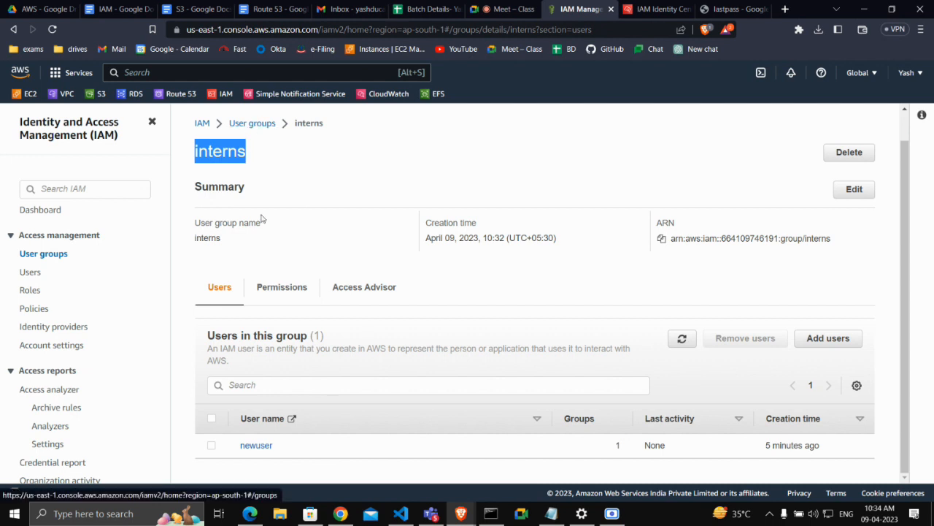
left_click(438, 121)
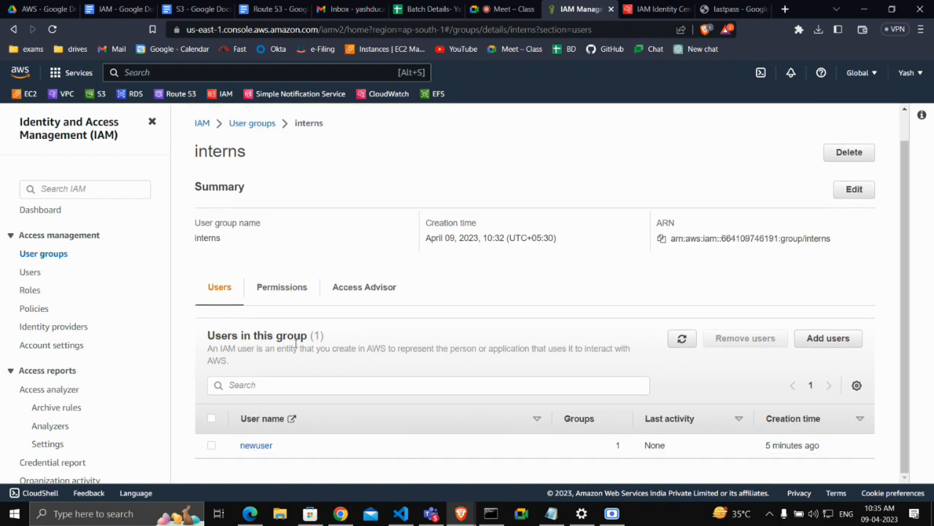
Step: Review the interns group's members and AmazonS3ReadOnlyAccess policy, then open newuser's page in a new tab
left_click(277, 295)
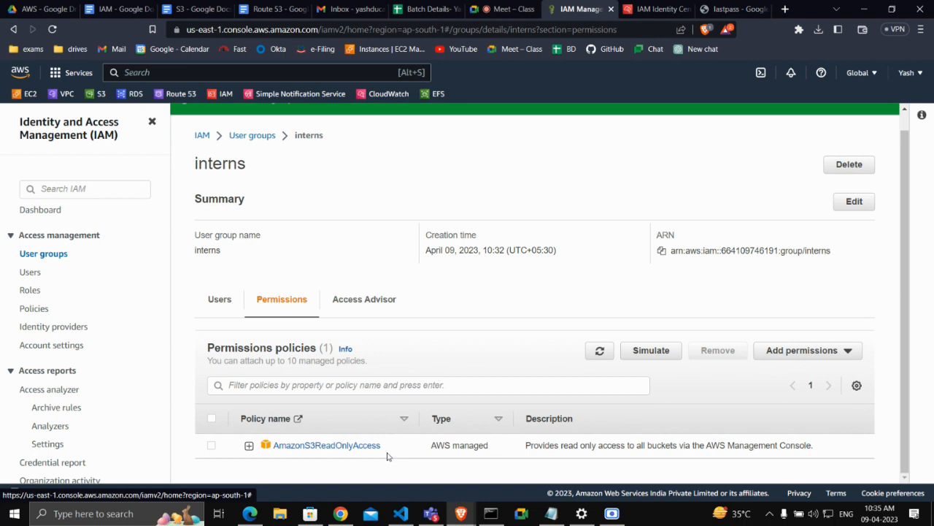
left_click(220, 300)
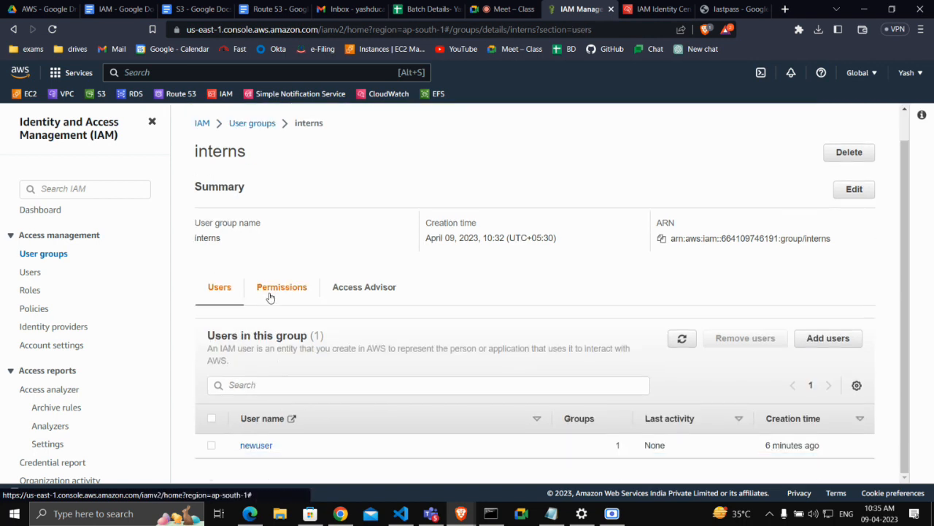
left_click(271, 295)
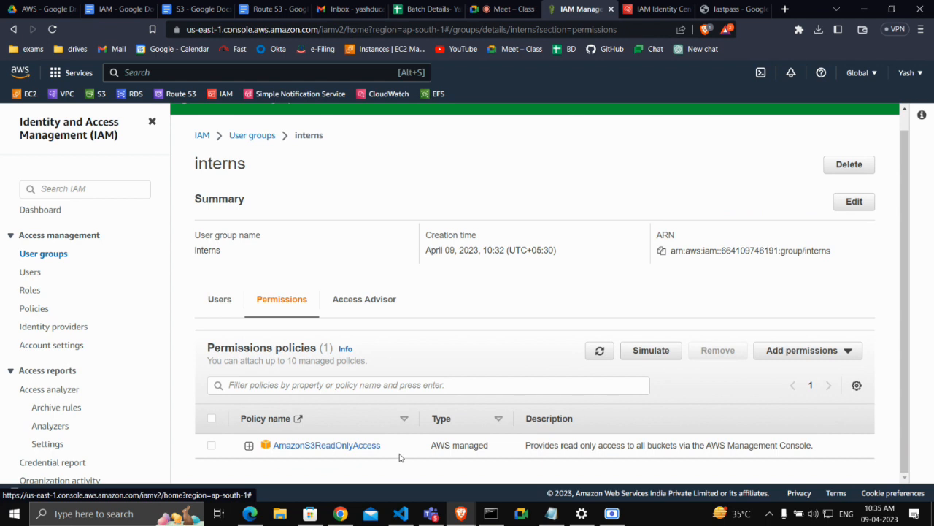
left_click(222, 303)
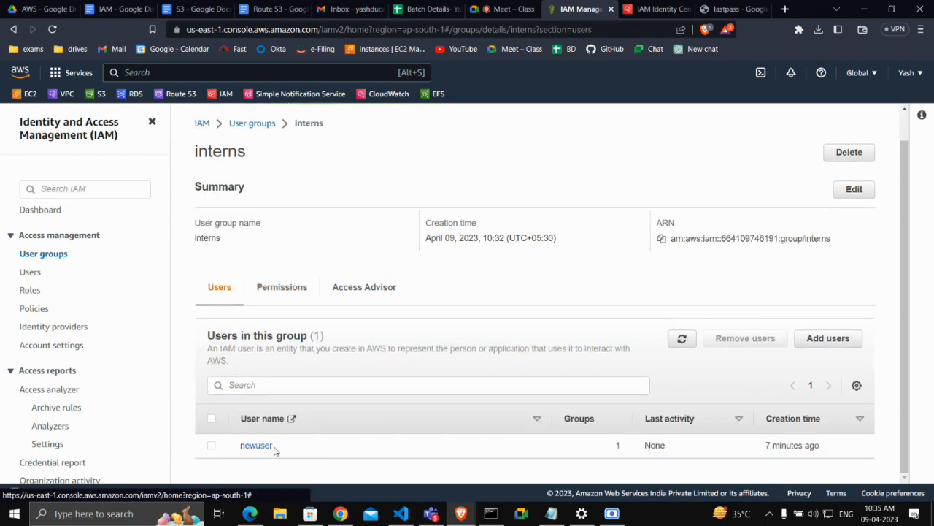
left_click(257, 445)
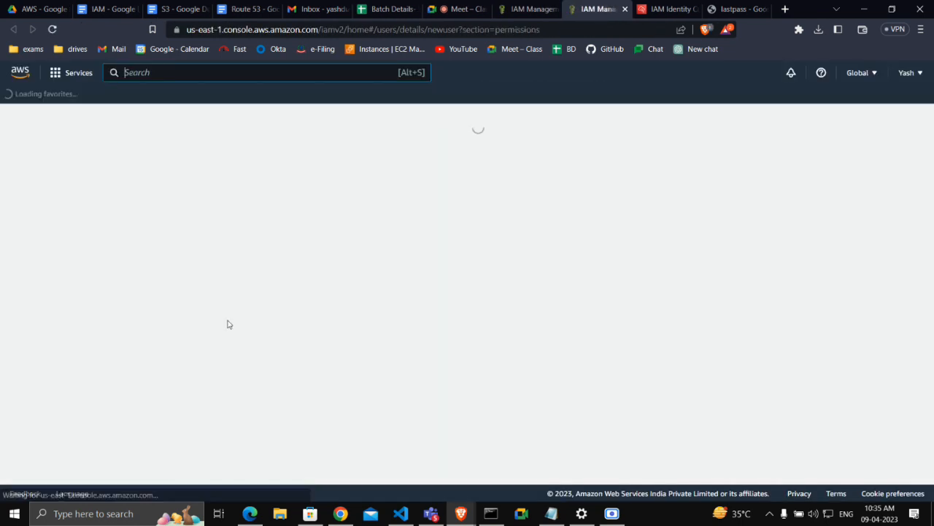
scroll(313, 299, "down", 3)
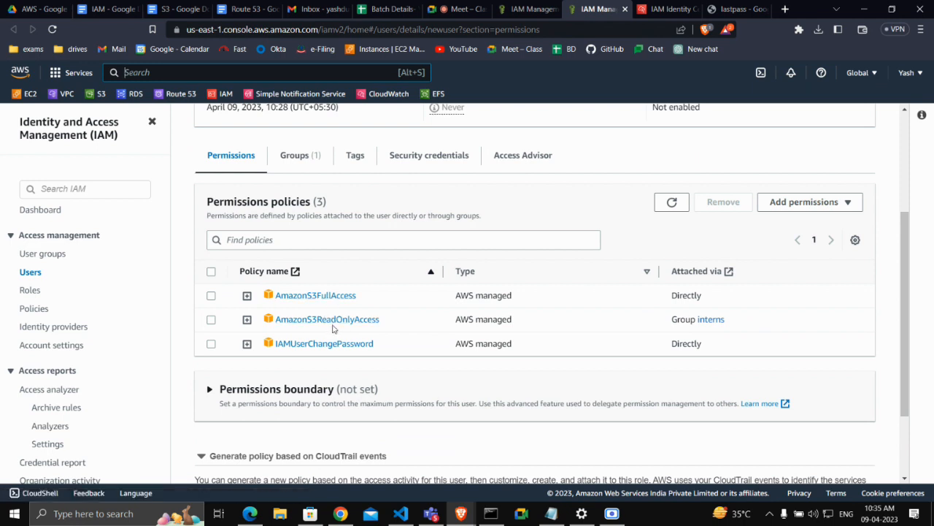
left_click_drag(379, 319, 276, 321)
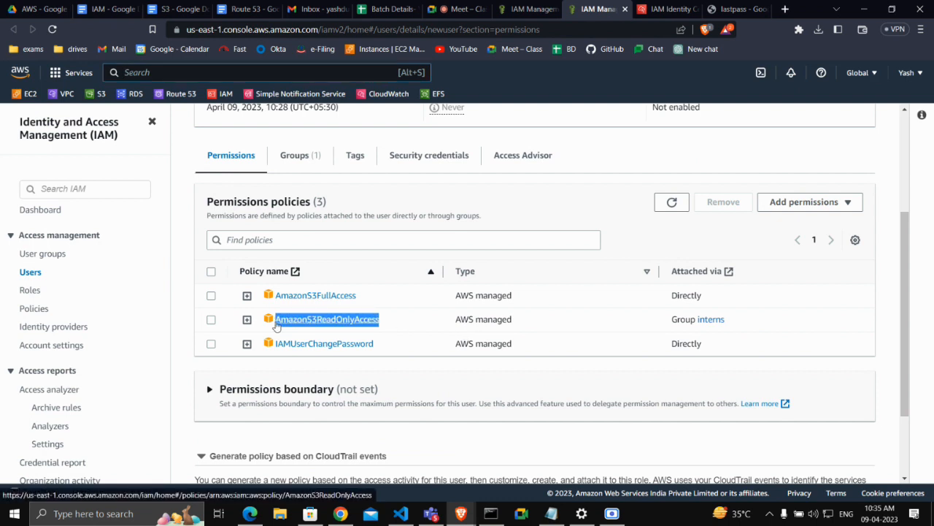
left_click(398, 322)
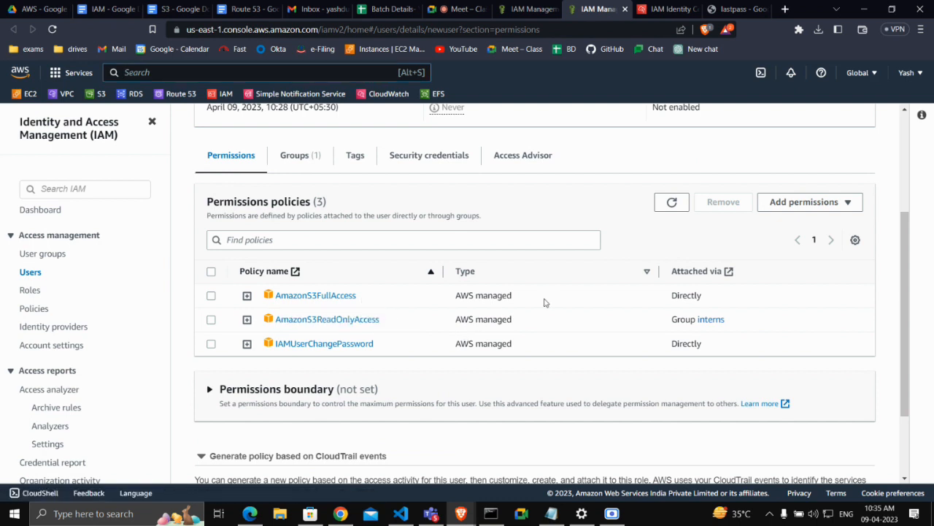
left_click_drag(448, 298, 497, 298)
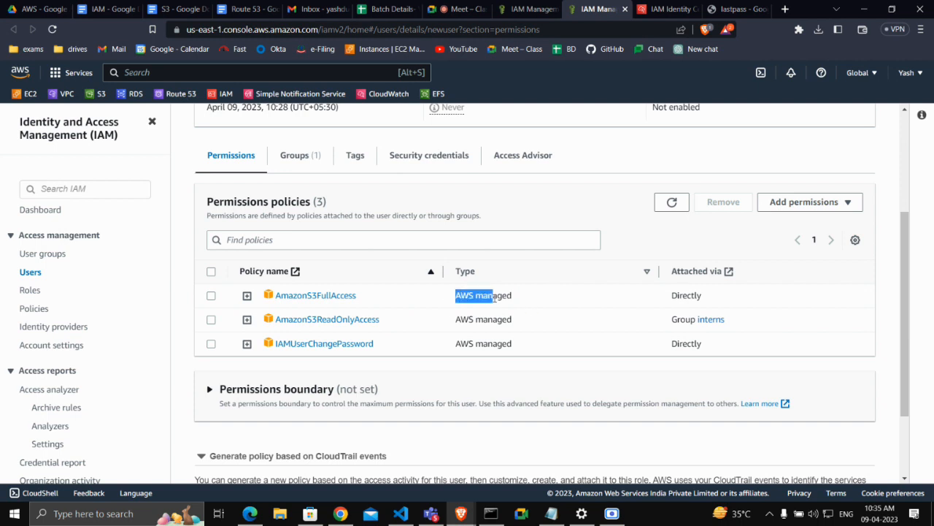
left_click(395, 325)
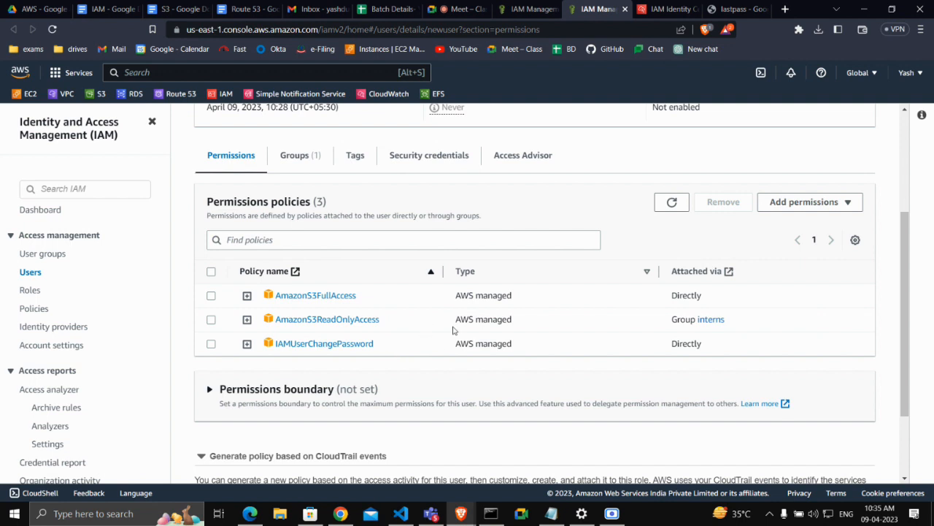
scroll(452, 334, "up", 3)
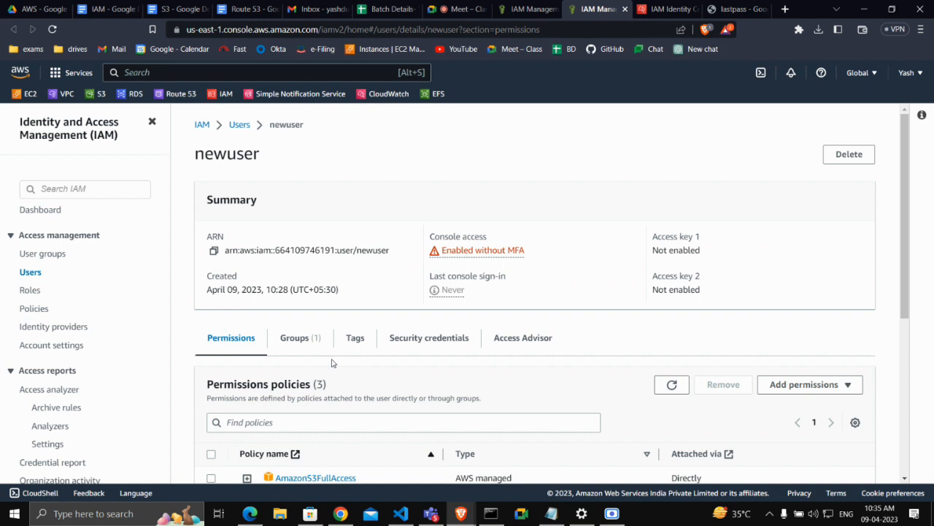
scroll(331, 362, "down", 2)
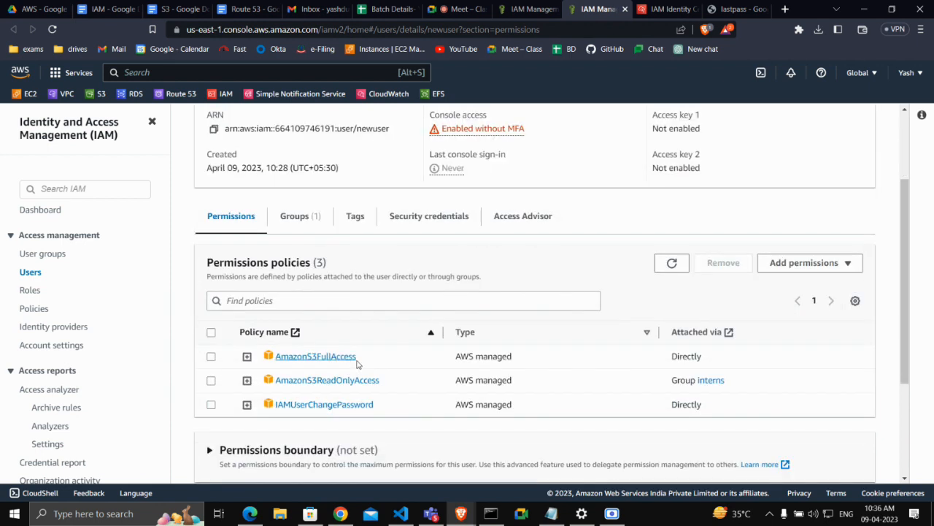
left_click_drag(394, 380, 275, 380)
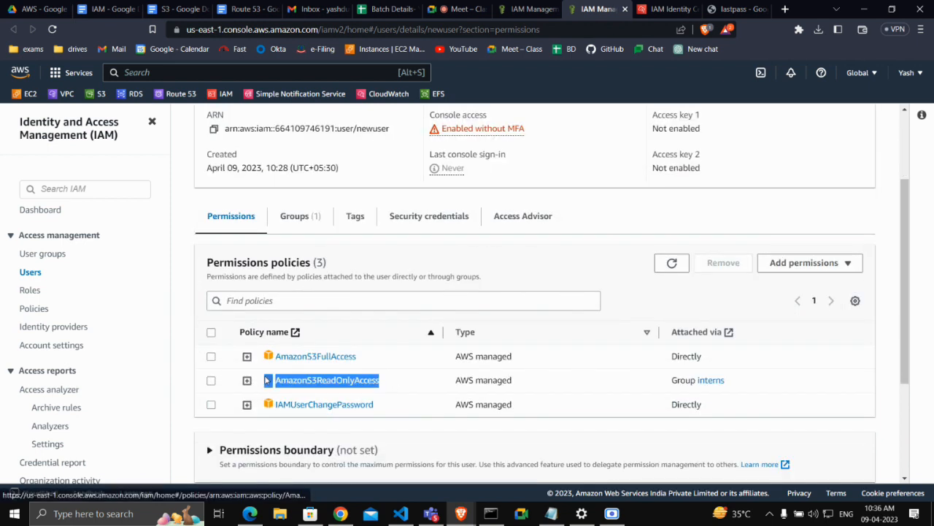
left_click(398, 367)
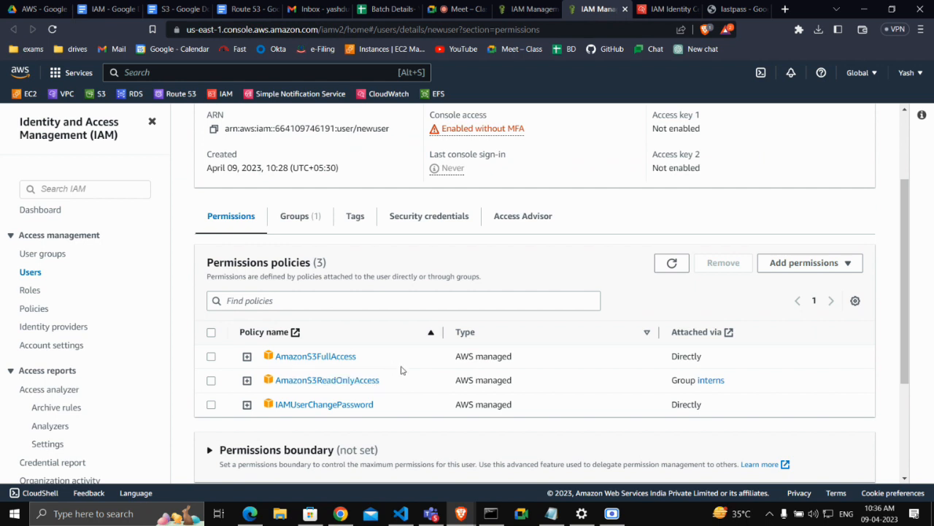
scroll(401, 370, "up", 2)
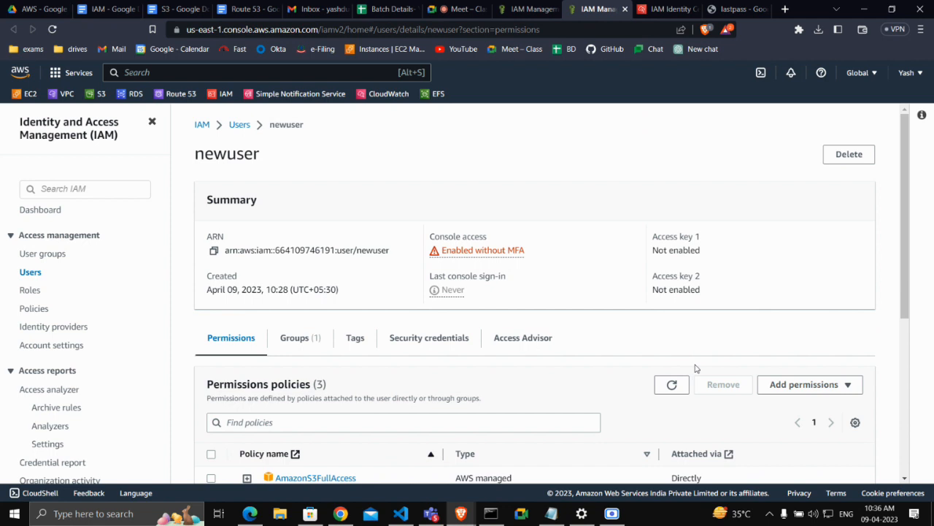
Step: Reset newuser's console access to a new autogenerated password and reveal it
left_click(400, 345)
left_click(790, 390)
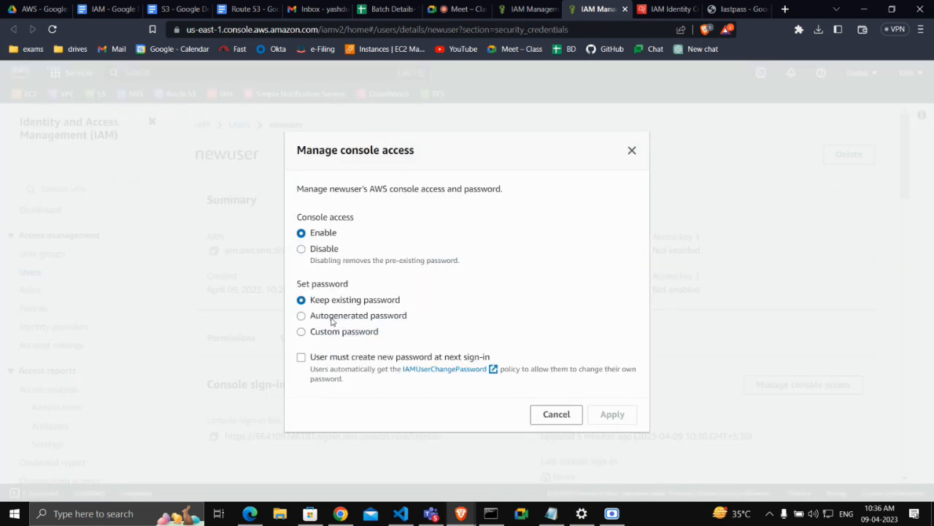
left_click(314, 317)
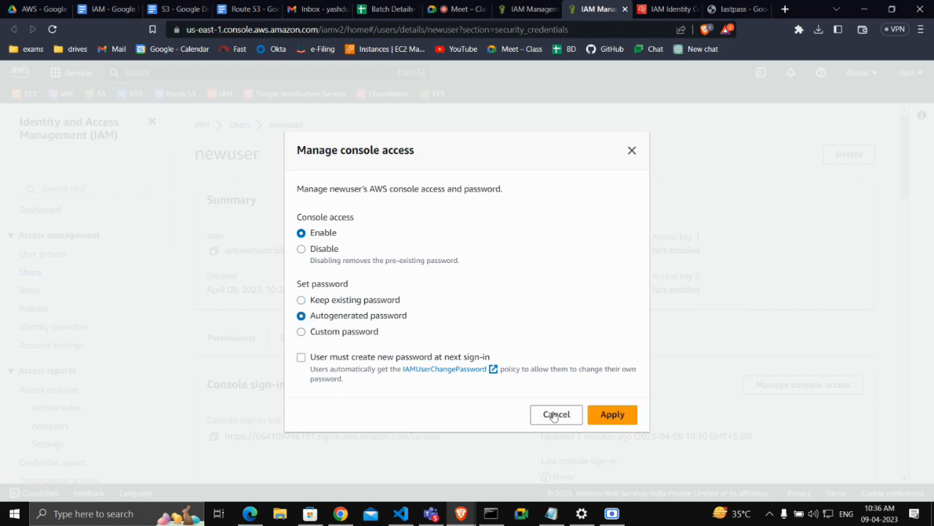
left_click(612, 415)
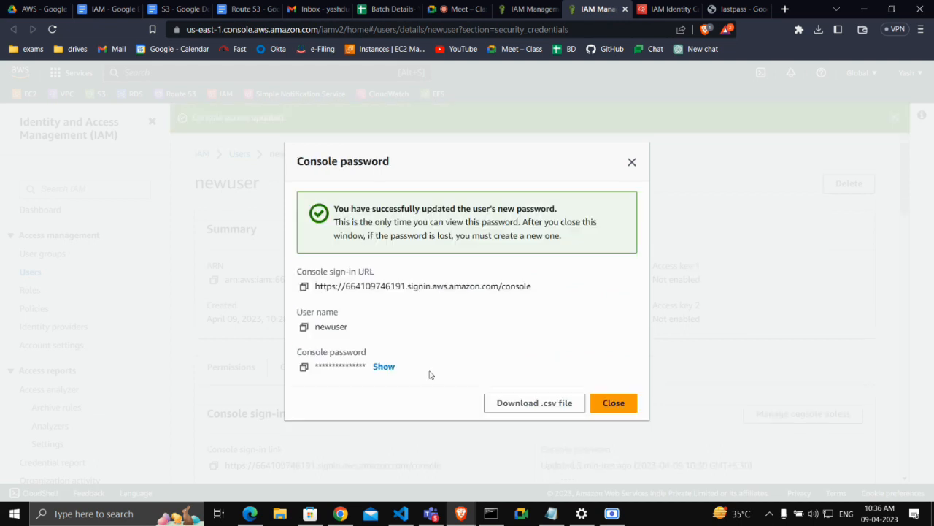
left_click(383, 367)
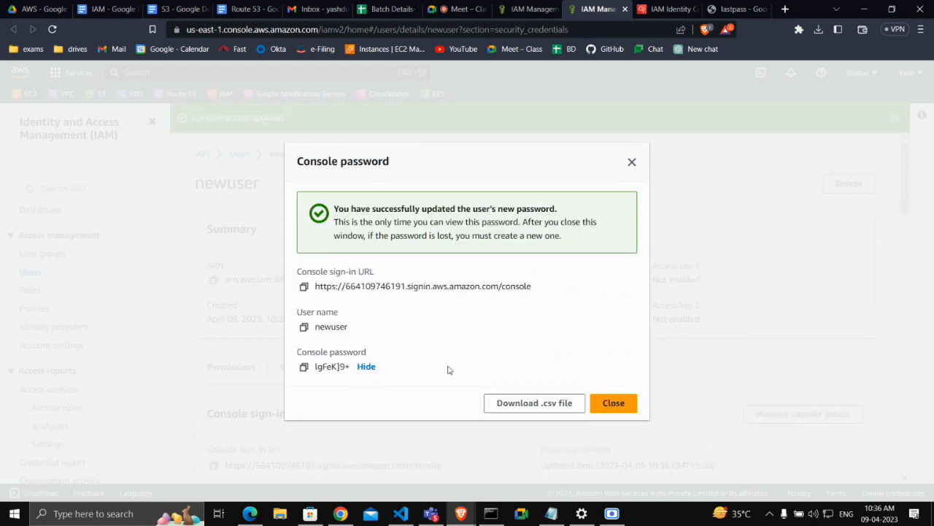
Step: In the other browser window, load the account's console sign-in URL
key("alt+Tab")
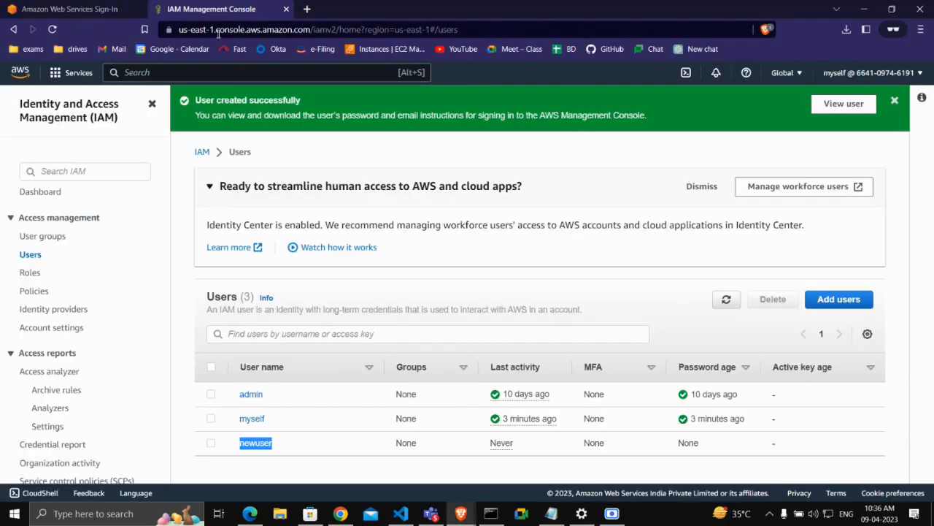
left_click(108, 9)
left_click(333, 29)
type("664109746191.signin.aws.amazon.com/console")
key("Return")
Step: Sign in as newuser with the copied user name and new password
left_click(287, 10)
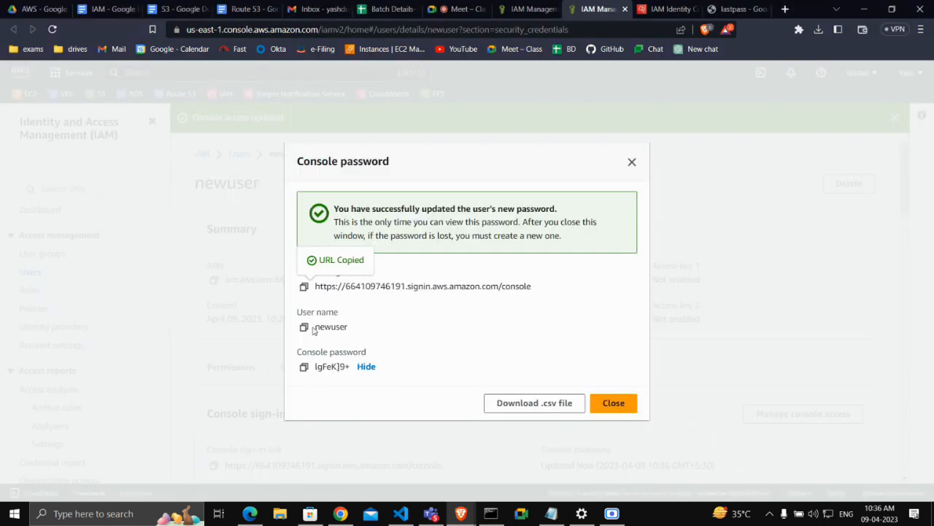
left_click(305, 327)
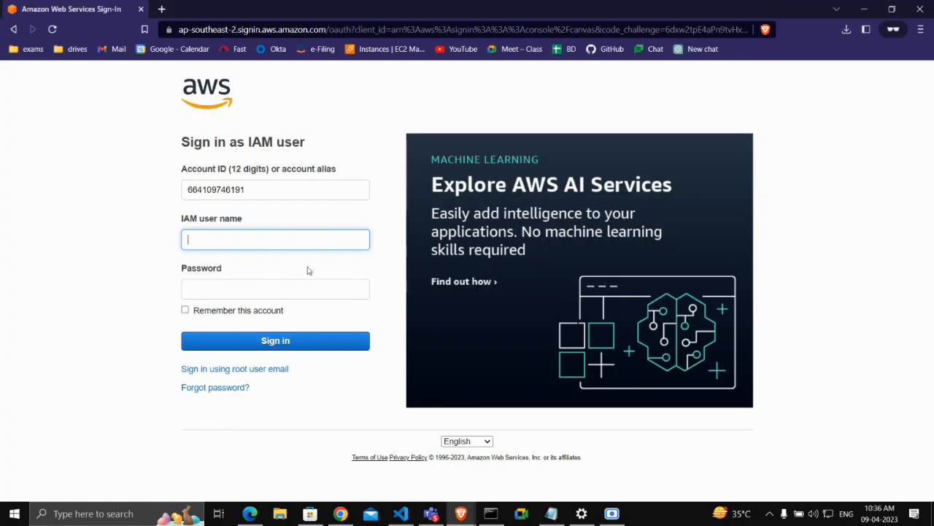
key("ctrl+v")
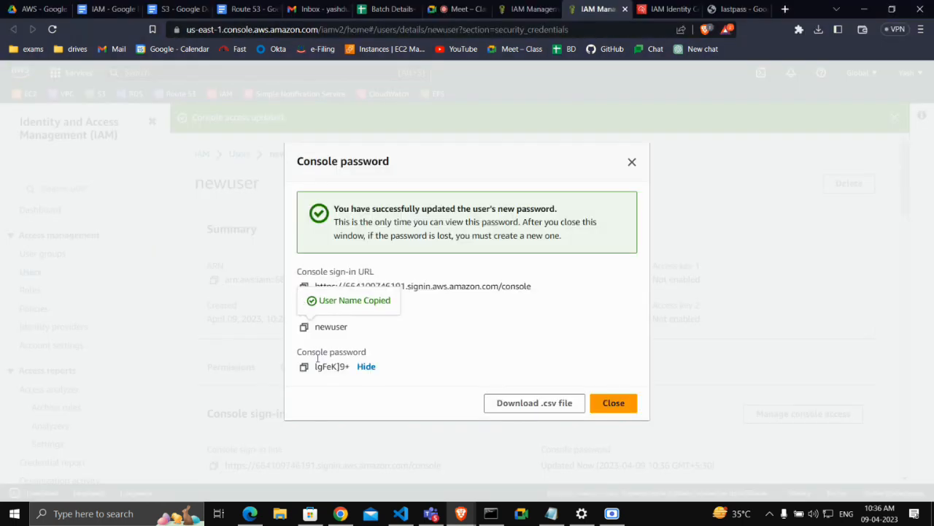
left_click(303, 366)
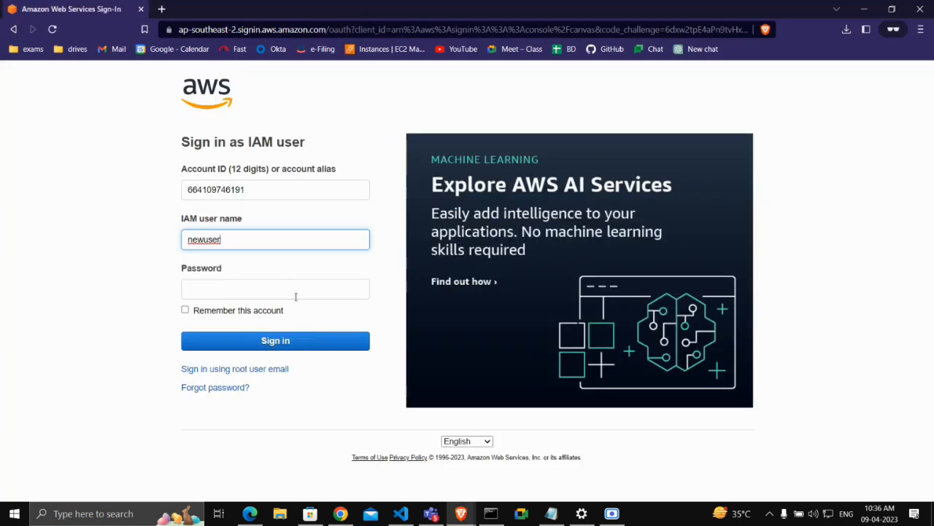
left_click(294, 288)
key("ctrl+v")
left_click(285, 341)
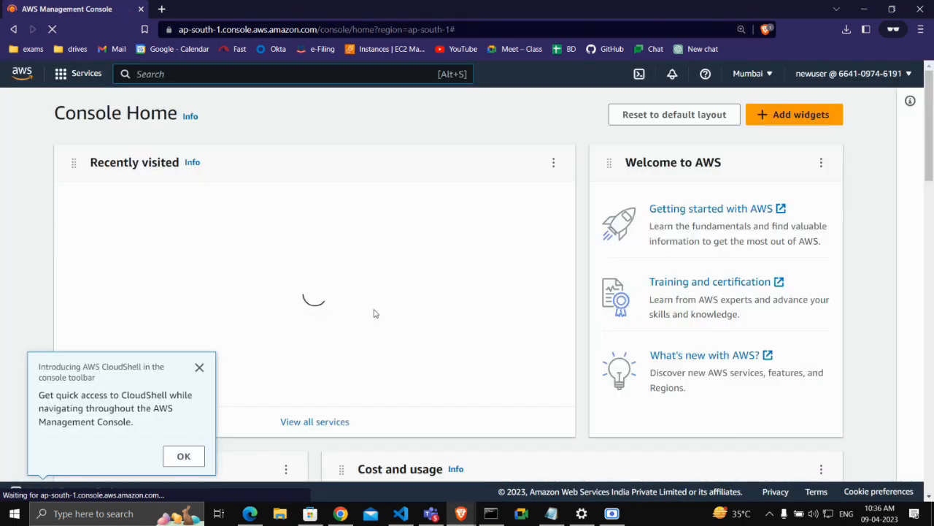
Step: Dismiss the CloudShell popup, go to S3 and open the ducatindia bucket
left_click(200, 367)
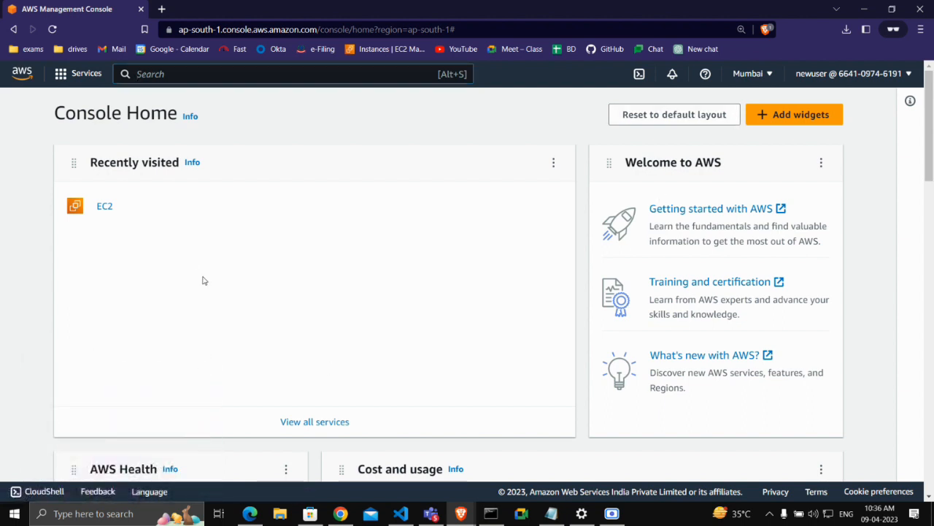
left_click(169, 73)
type("s")
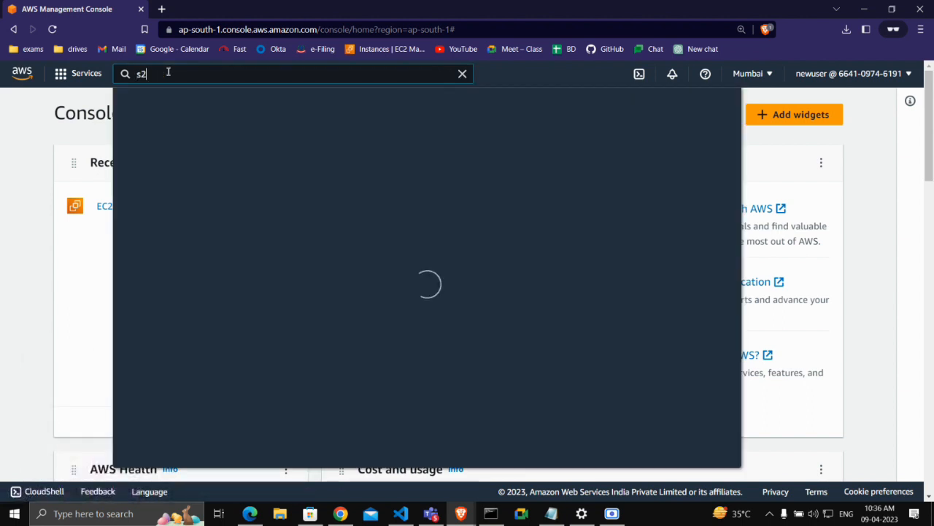
type("3")
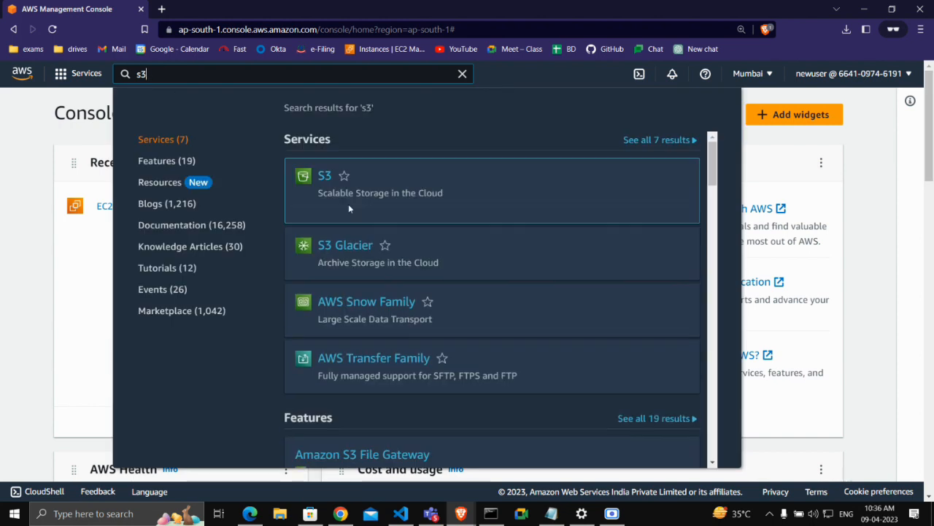
left_click(325, 176)
key("ctrl+minus")
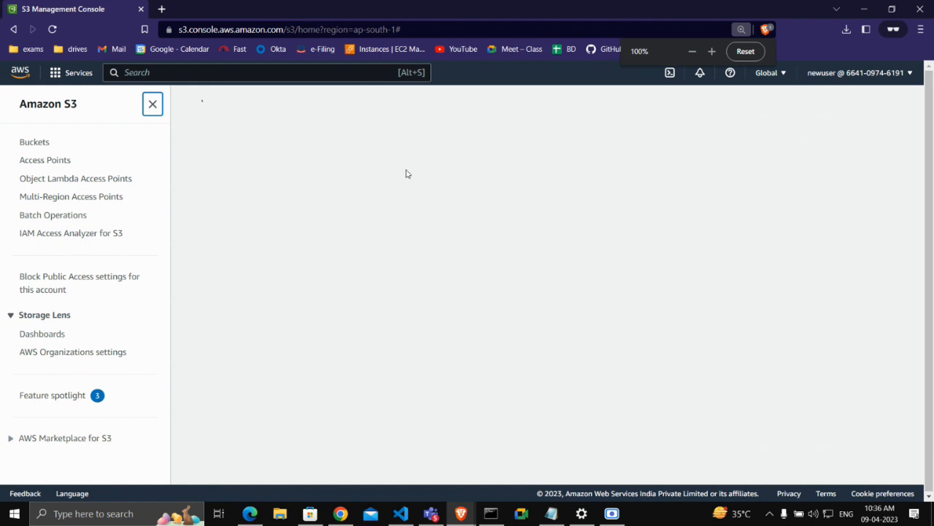
key("ctrl+plus")
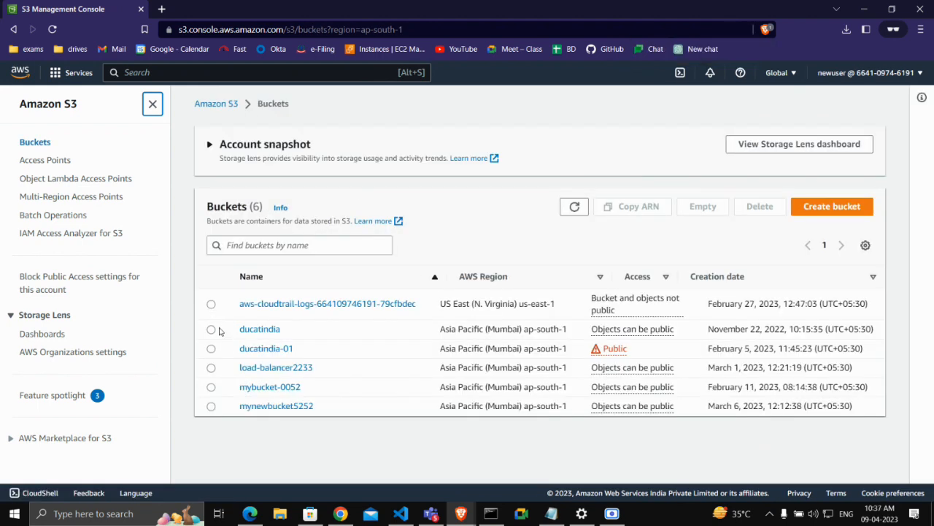
left_click(262, 330)
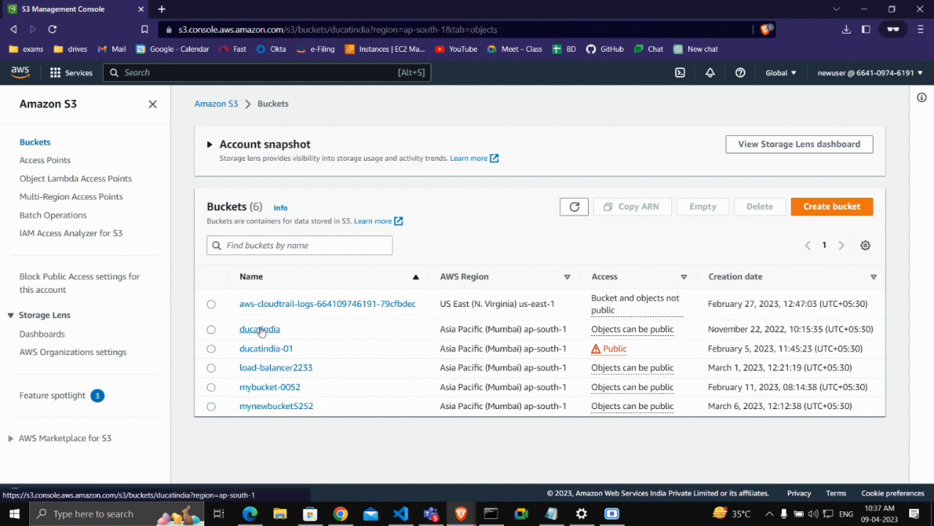
Step: Upload img.jfif from the Desktop folder to the ducatindia bucket
left_click(840, 286)
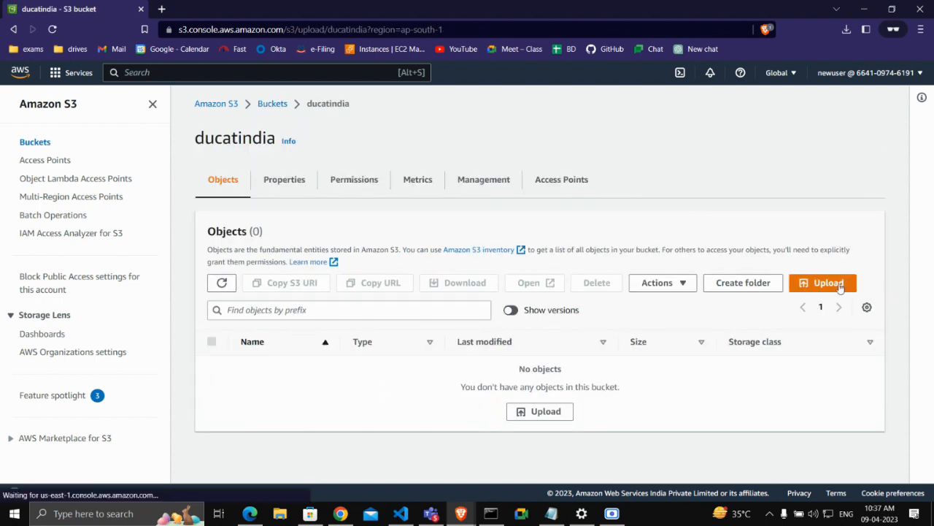
left_click(417, 256)
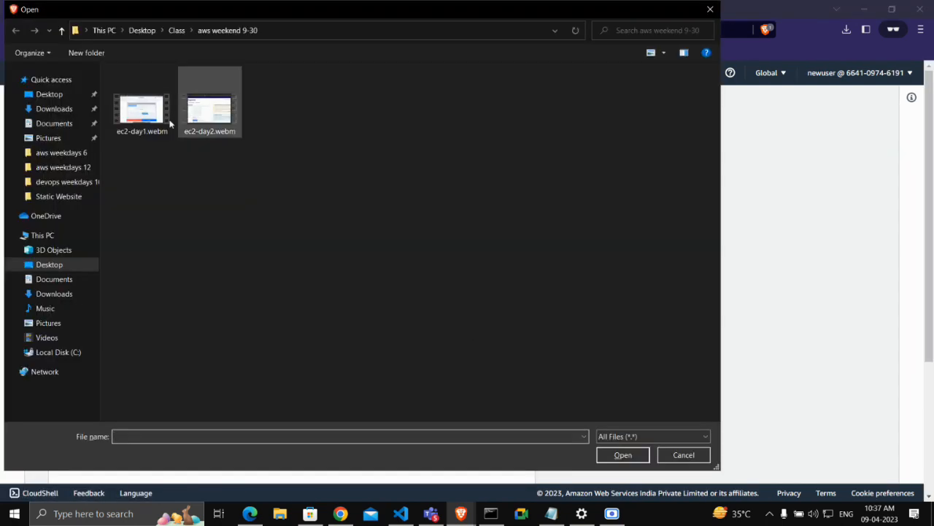
left_click(175, 32)
left_click(141, 33)
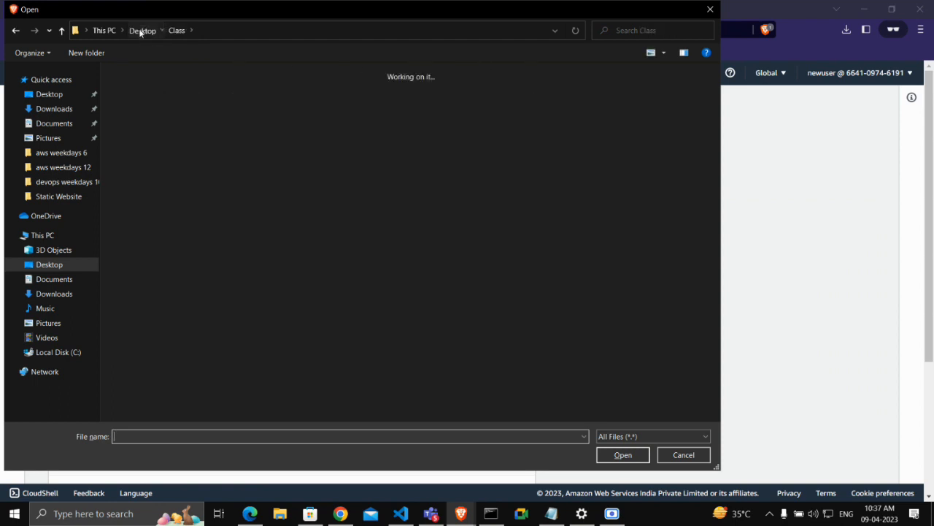
left_click(542, 266)
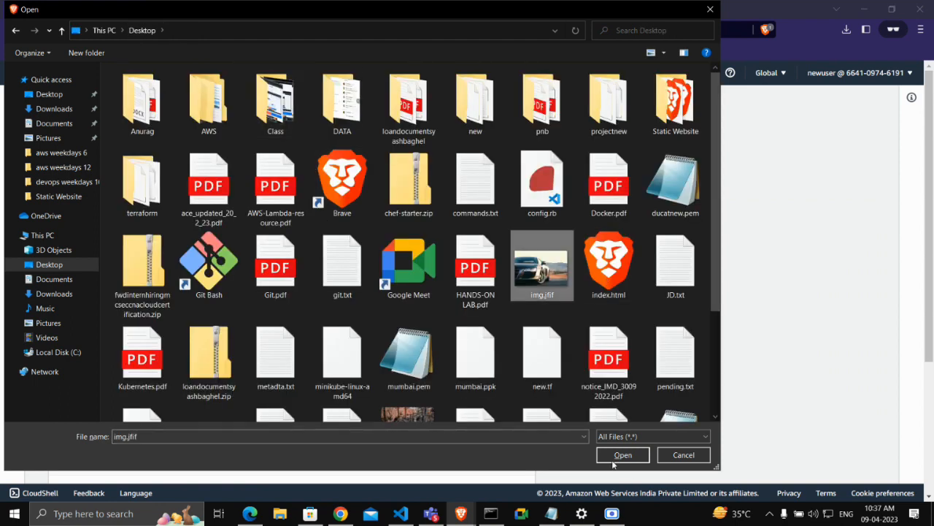
left_click(617, 460)
scroll(511, 384, "down", 3)
left_click(533, 467)
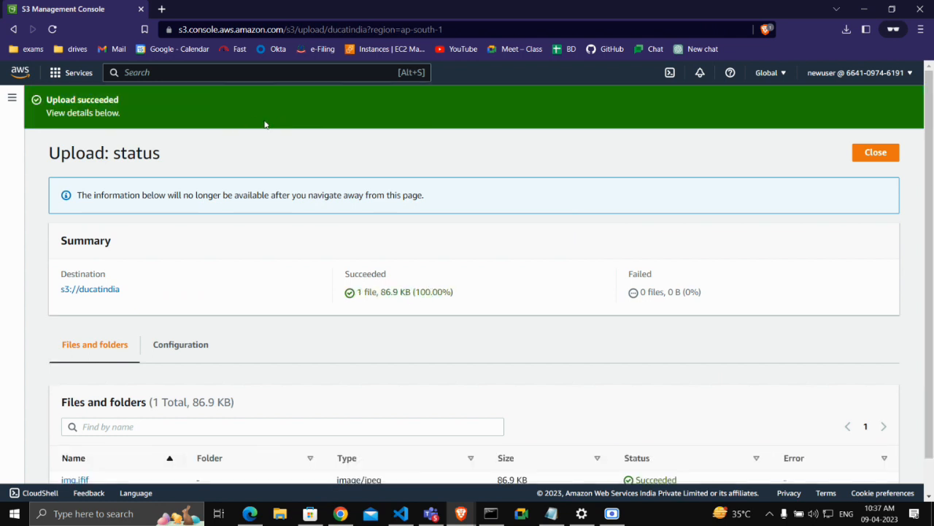
key("alt+Tab")
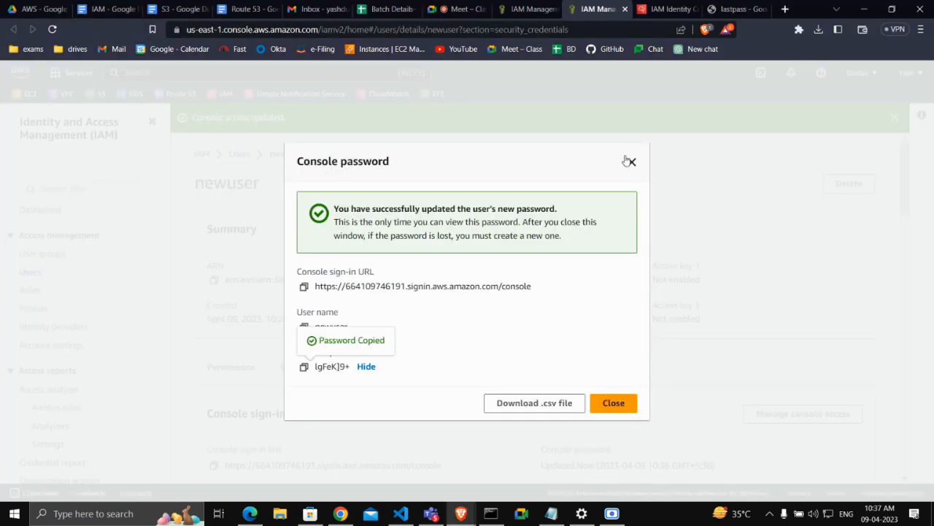
Step: Remove AmazonS3FullAccess from newuser, then return newuser's window to the ducatindia bucket objects
left_click(632, 162)
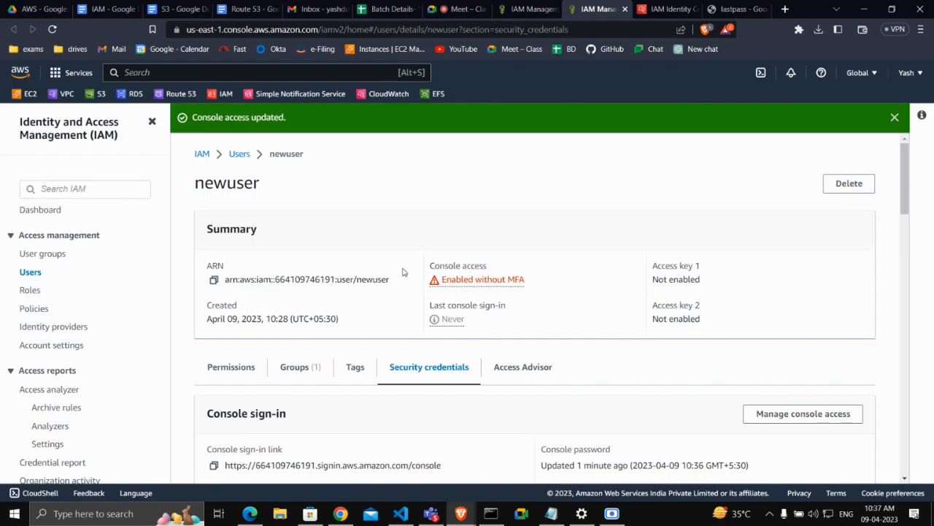
left_click(243, 369)
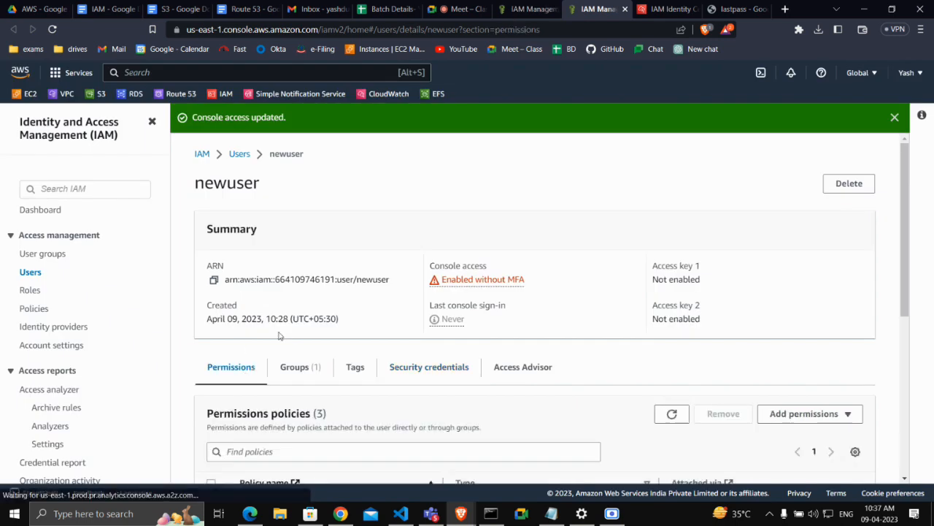
scroll(268, 260, "down", 3)
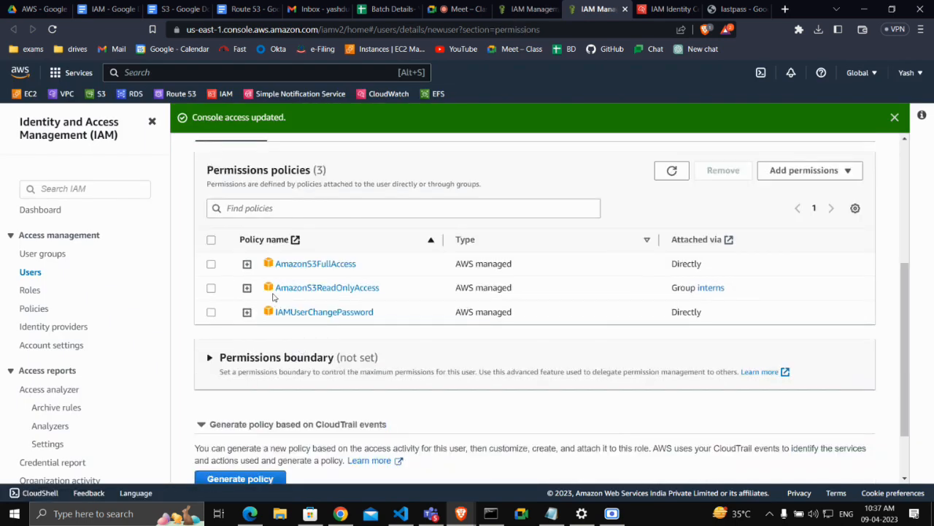
left_click(211, 263)
left_click(723, 170)
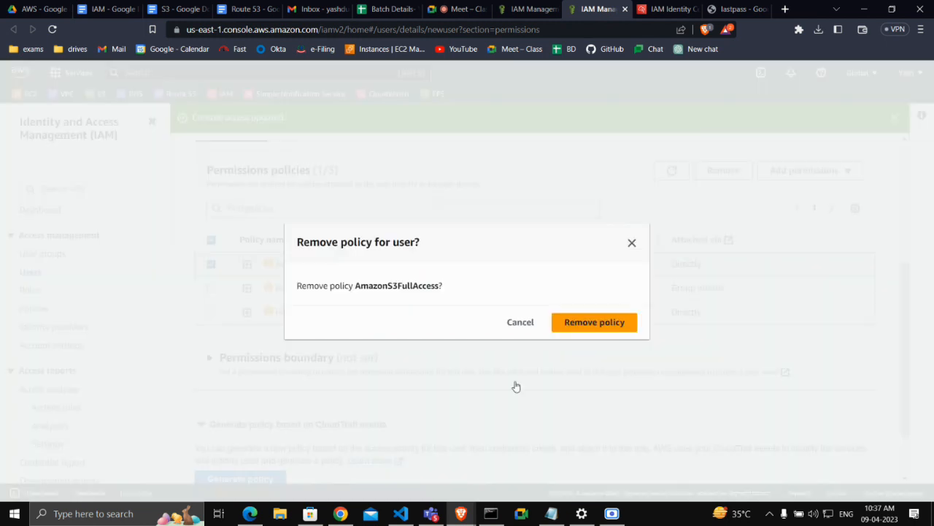
left_click(592, 321)
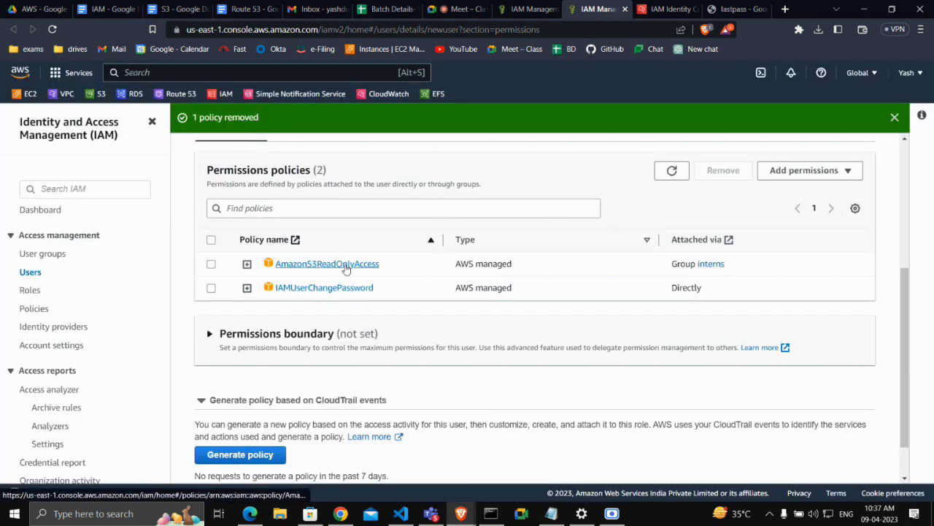
key("alt+Tab")
left_click(878, 153)
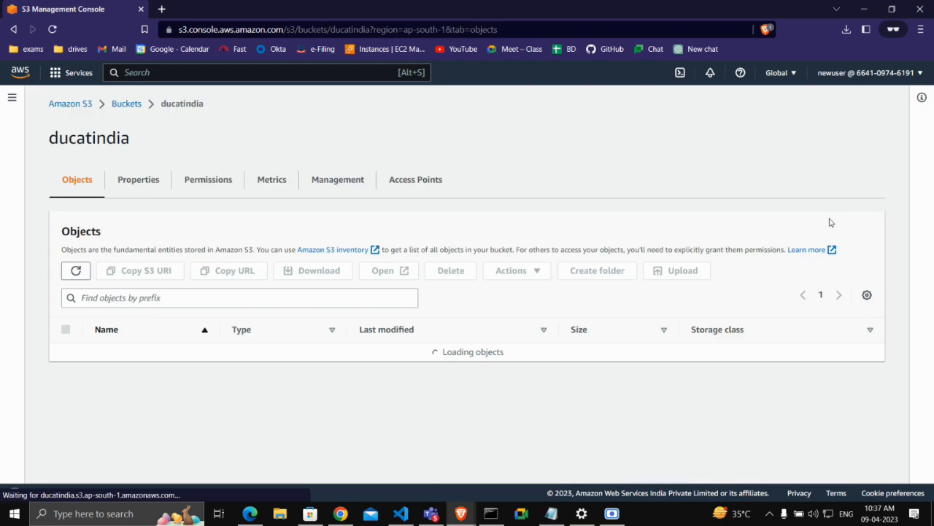
Step: As newuser, try uploading swift-mod.webp to the ducatindia bucket
left_click(676, 271)
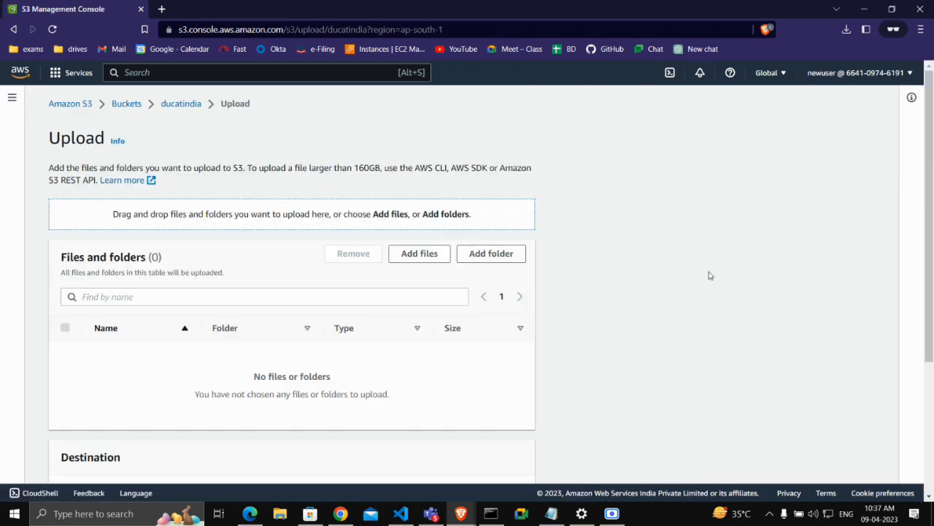
left_click(429, 261)
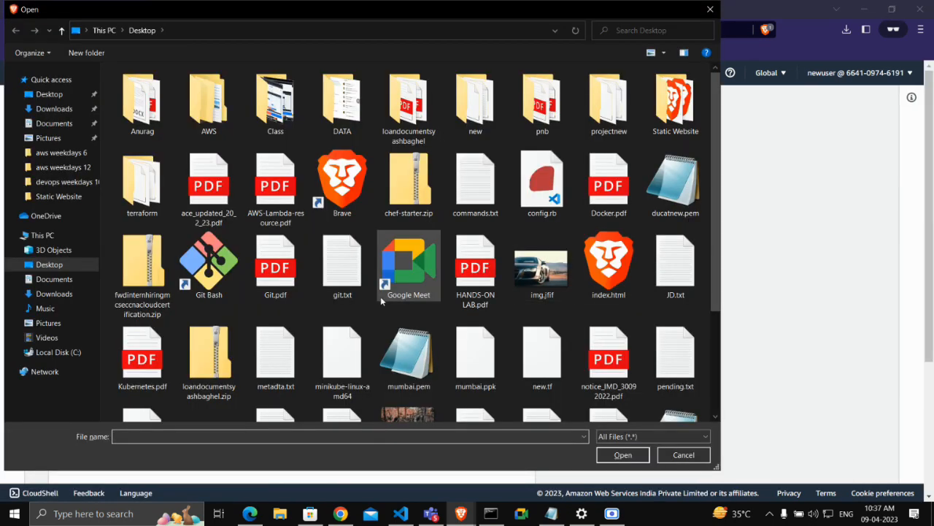
scroll(384, 303, "down", 2)
left_click(387, 313)
left_click(621, 454)
scroll(563, 388, "down", 2)
left_click(511, 463)
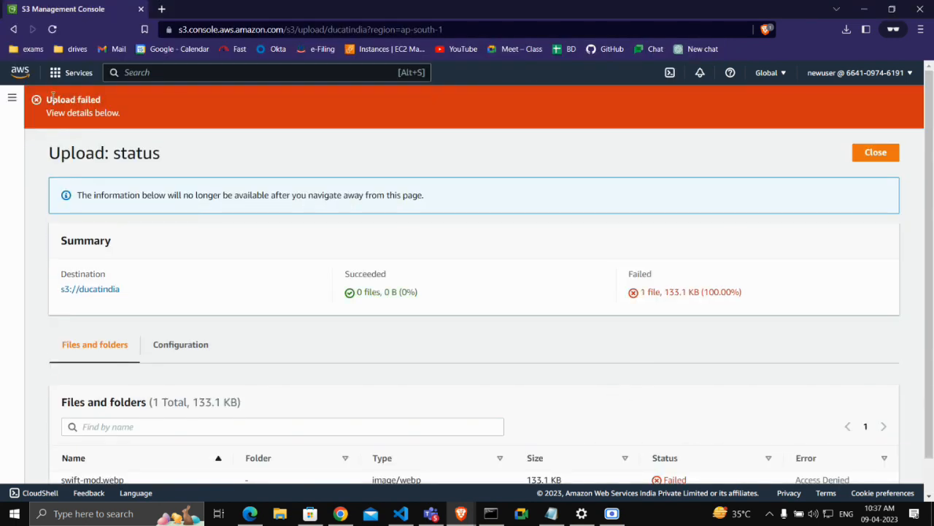
Step: Inspect the upload status showing swift-mod.webp Failed with Access Denied
scroll(588, 260, "down", 1)
double_click(671, 444)
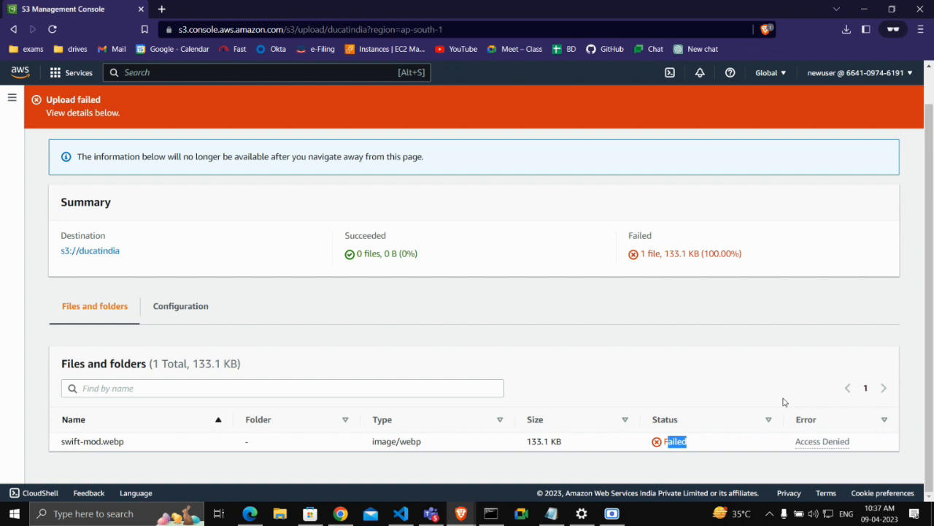
scroll(783, 402, "up", 1)
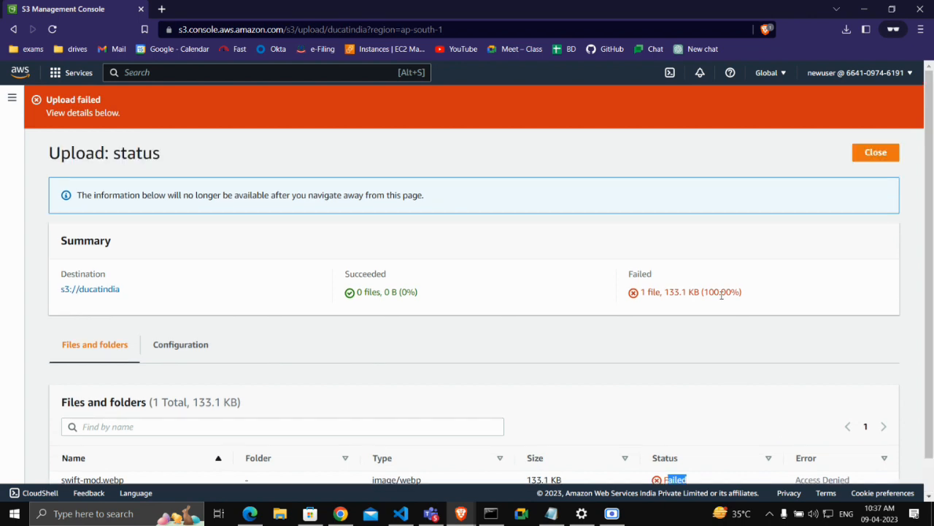
left_click_drag(618, 290, 661, 291)
left_click_drag(731, 285, 746, 287)
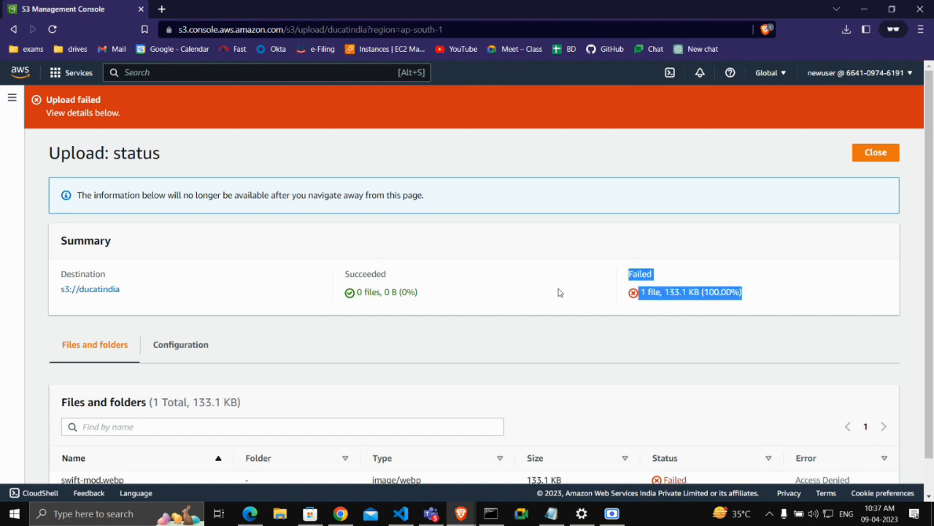
scroll(559, 321, "down", 1)
scroll(560, 328, "up", 1)
Step: Open the Google Cloud exam site from the exams bookmarks in a new Chrome tab and log in with saved credentials
left_click(340, 514)
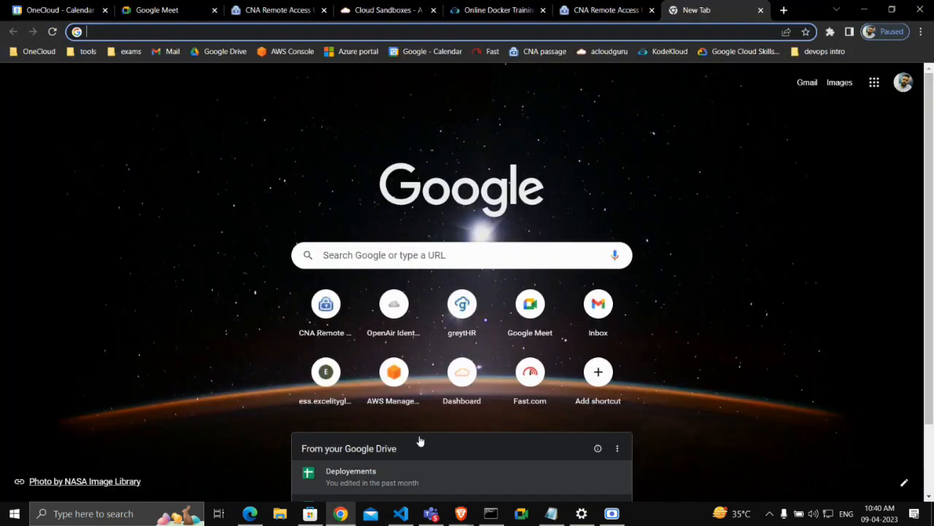
left_click(784, 10)
left_click(84, 53)
left_click(129, 52)
left_click(130, 52)
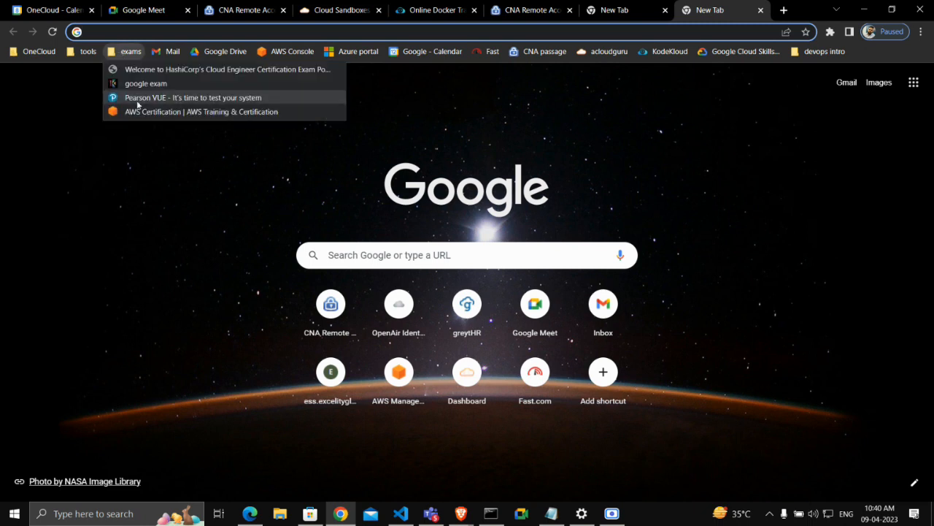
left_click(143, 84)
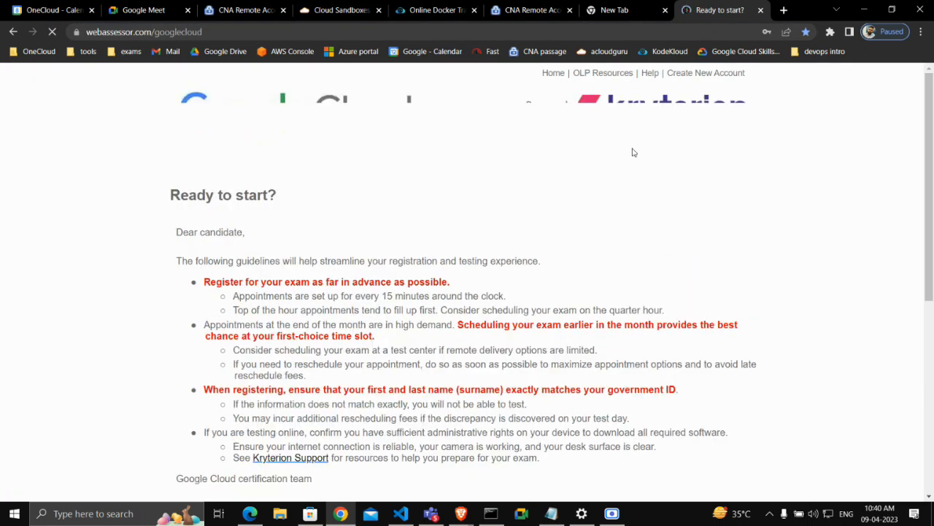
scroll(577, 277, "down", 4)
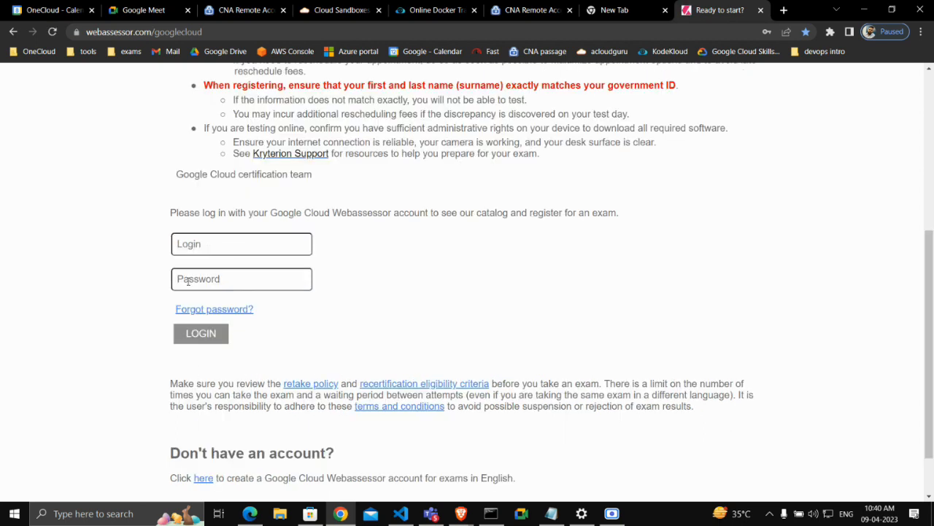
left_click(211, 247)
left_click(268, 280)
left_click(199, 333)
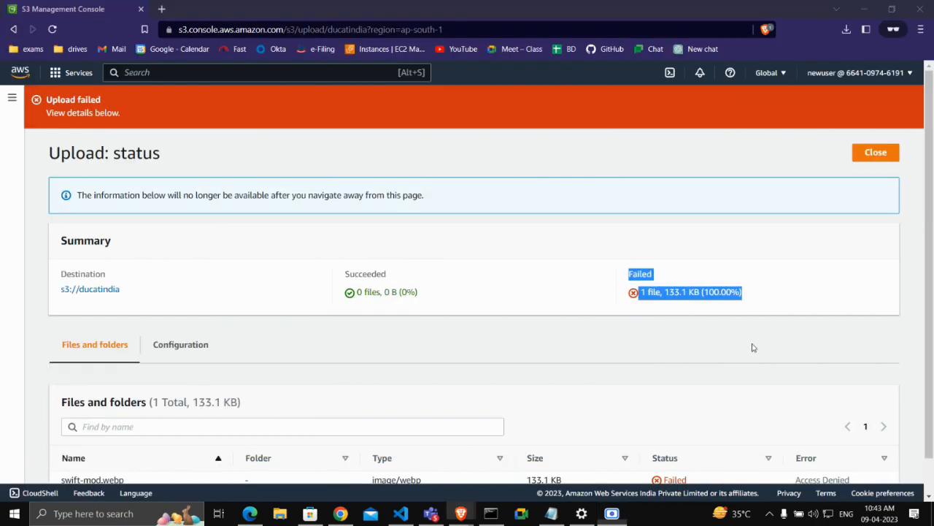
Step: Close the failed upload status and return to the S3 Buckets list
left_click(752, 348)
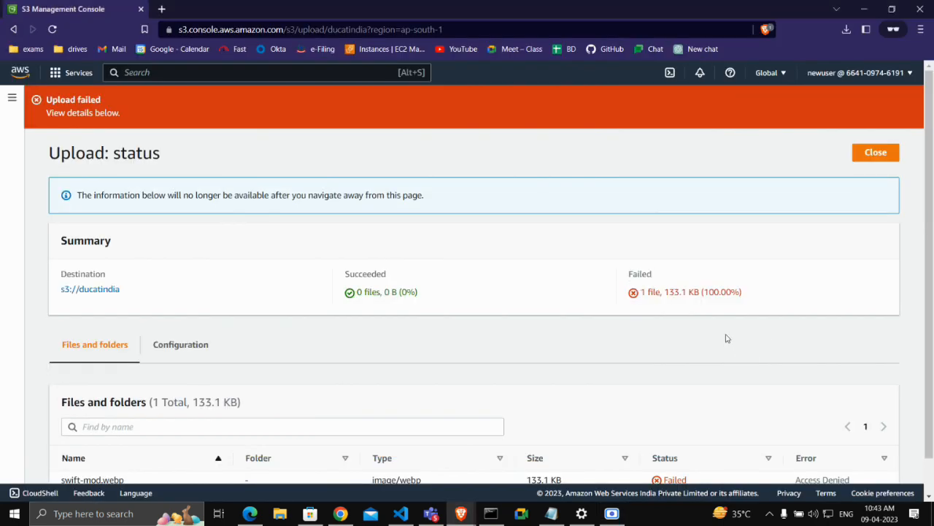
left_click(877, 152)
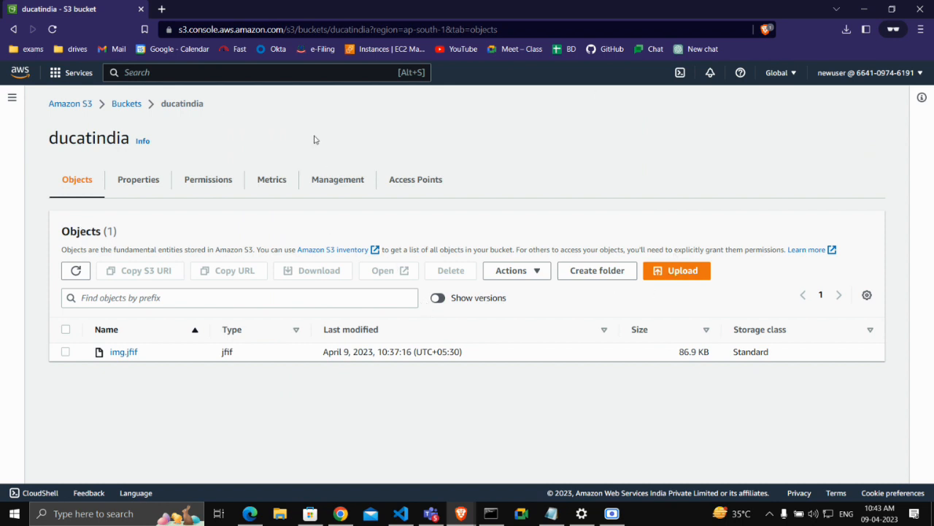
left_click(127, 103)
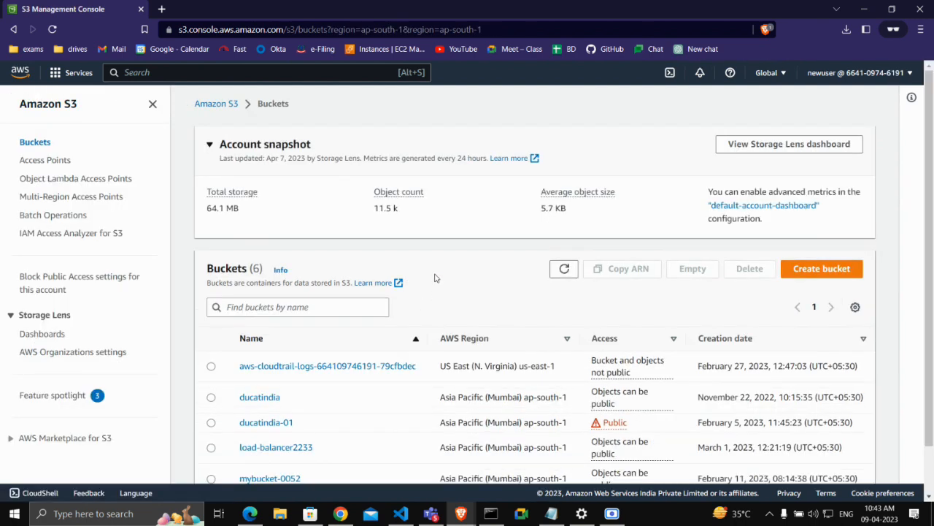
scroll(439, 264, "down", 1)
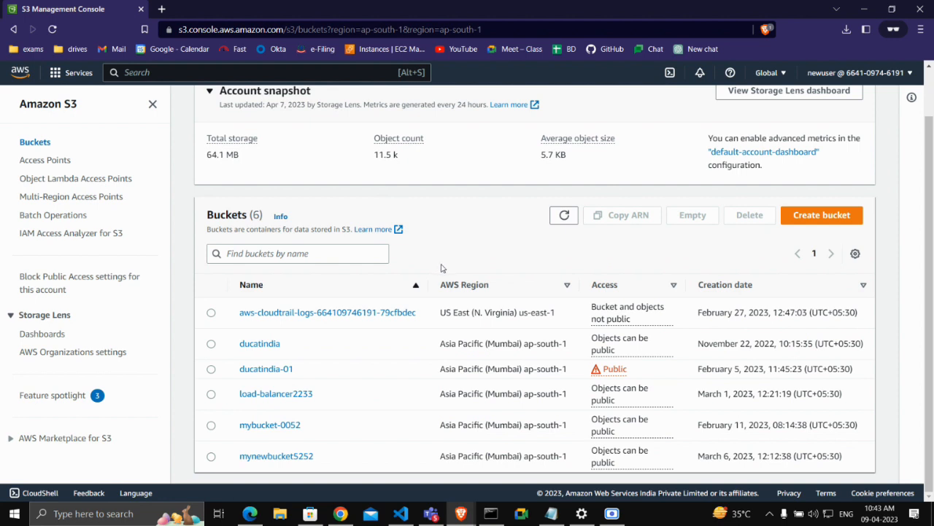
scroll(441, 268, "up", 1)
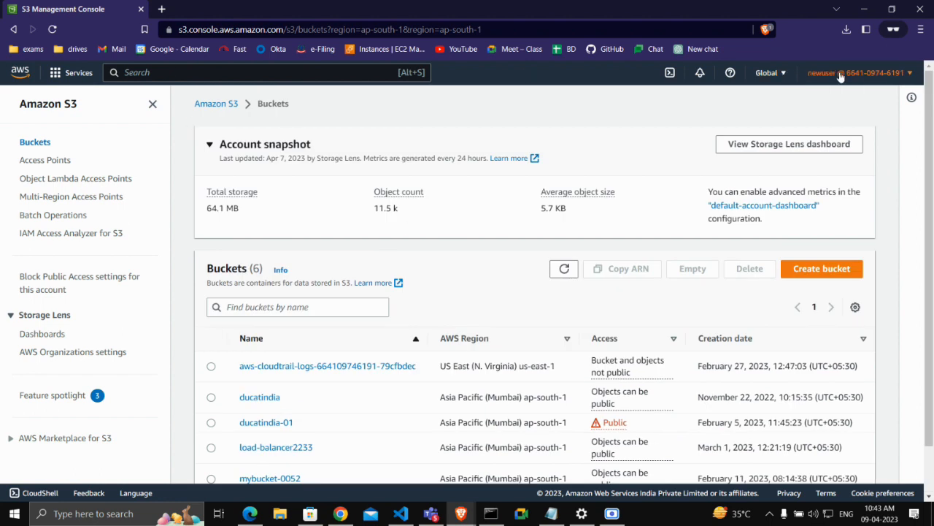
key("alt+Tab")
key("alt+Tab")
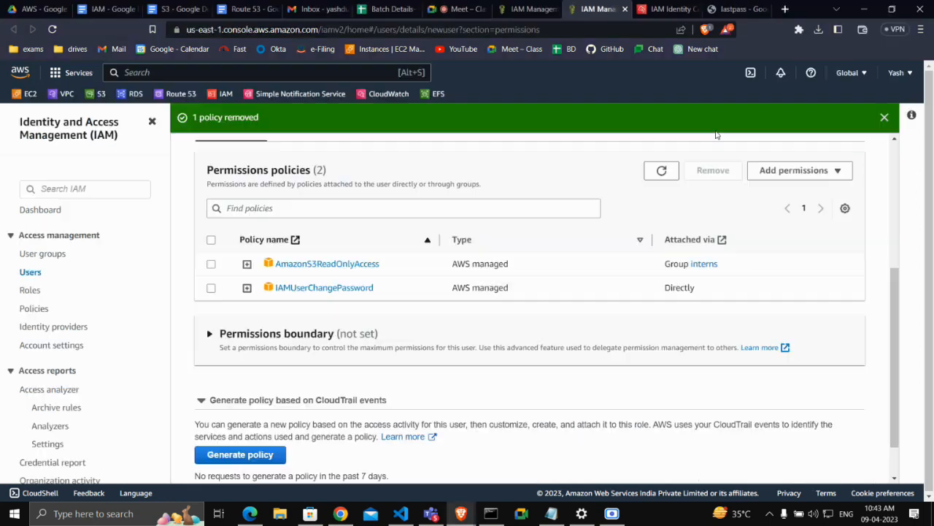
Step: Return to the IAM Users list and refresh it to check newuser's group and password age
scroll(307, 226, "up", 3)
scroll(333, 336, "down", 3)
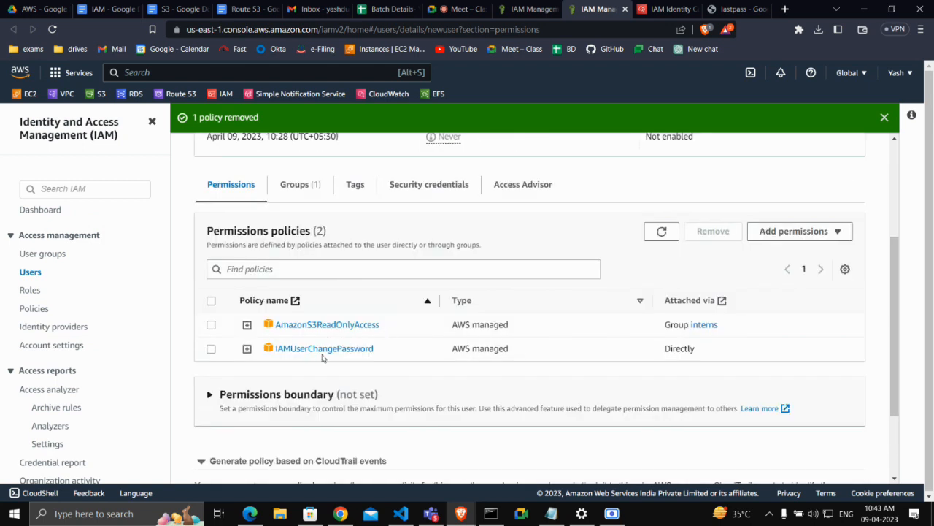
scroll(324, 357, "up", 5)
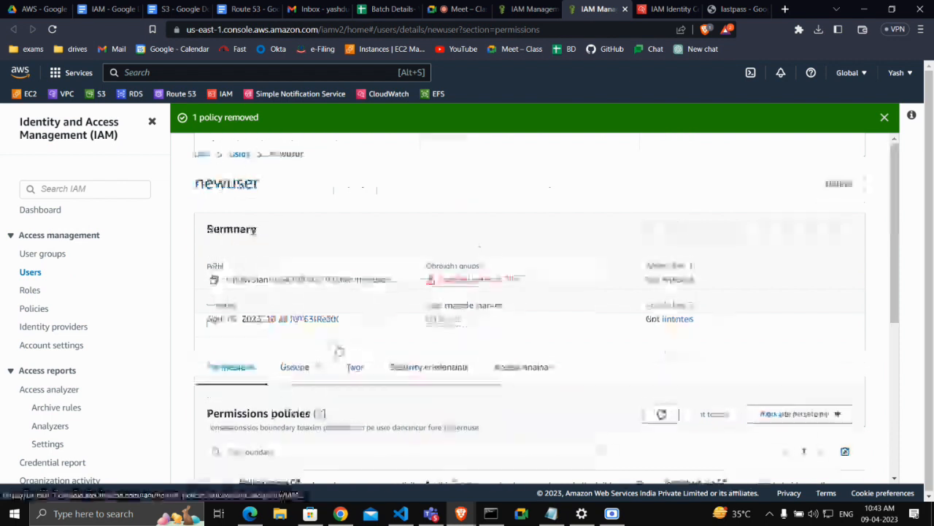
left_click(241, 153)
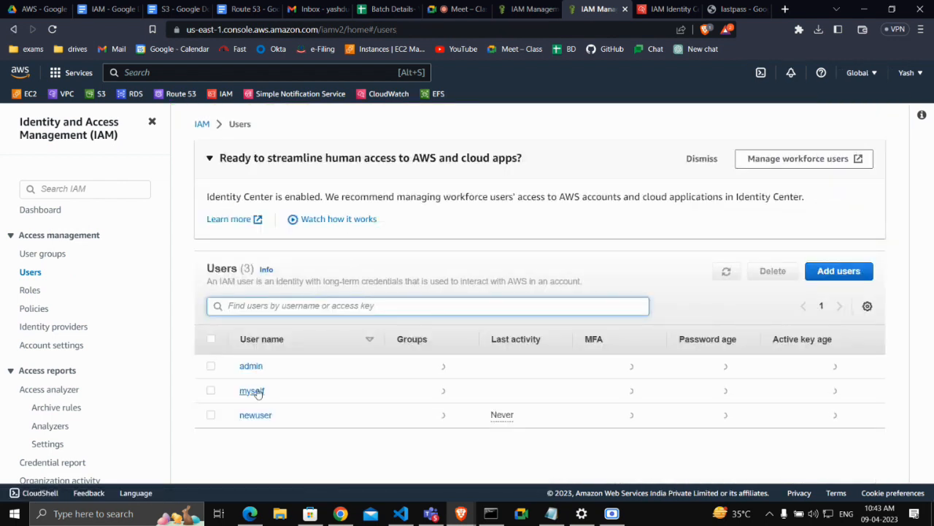
left_click(726, 273)
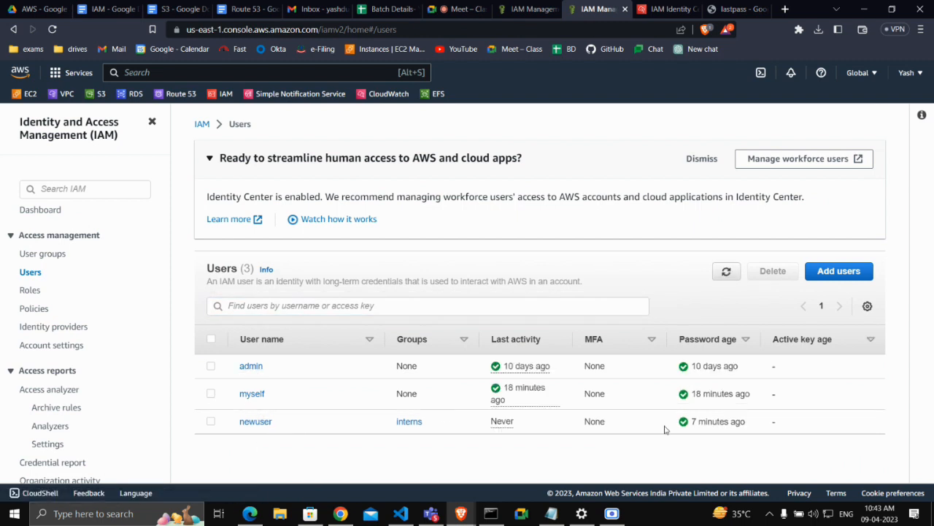
left_click(715, 271)
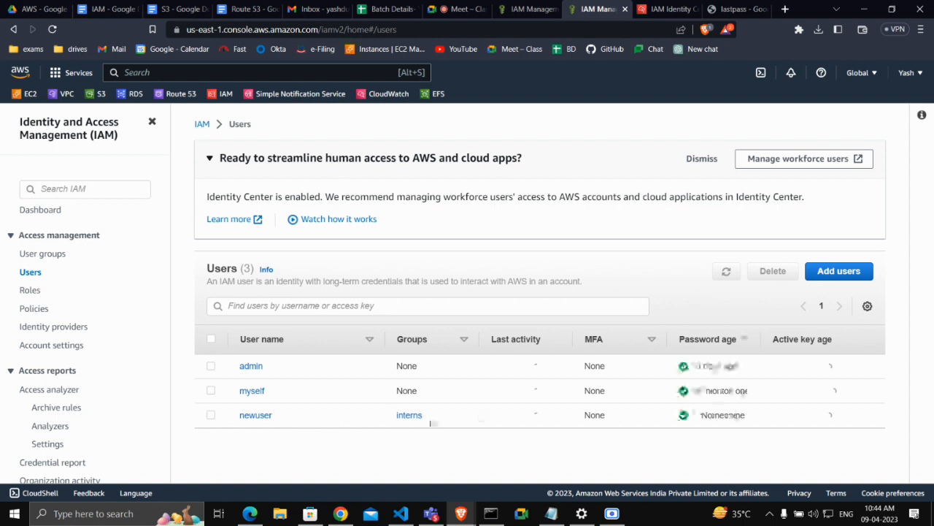
left_click_drag(692, 417, 739, 418)
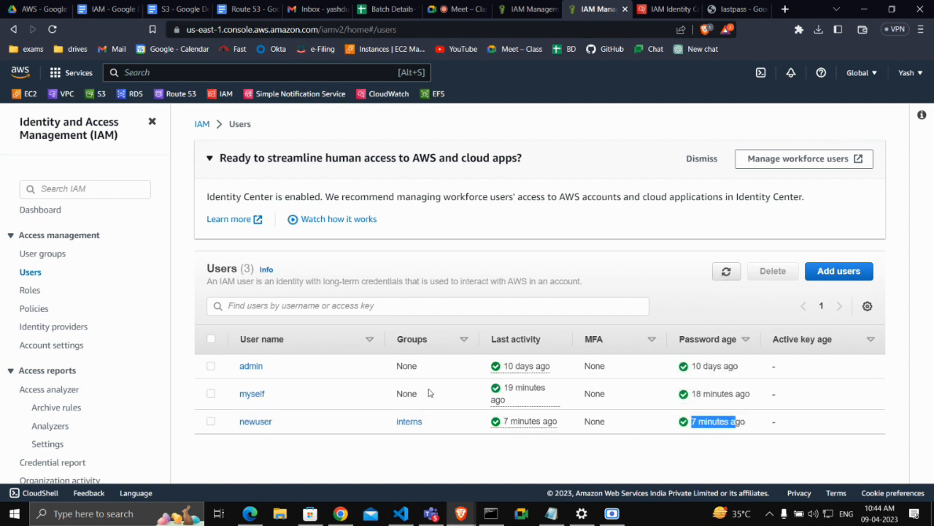
left_click(398, 365)
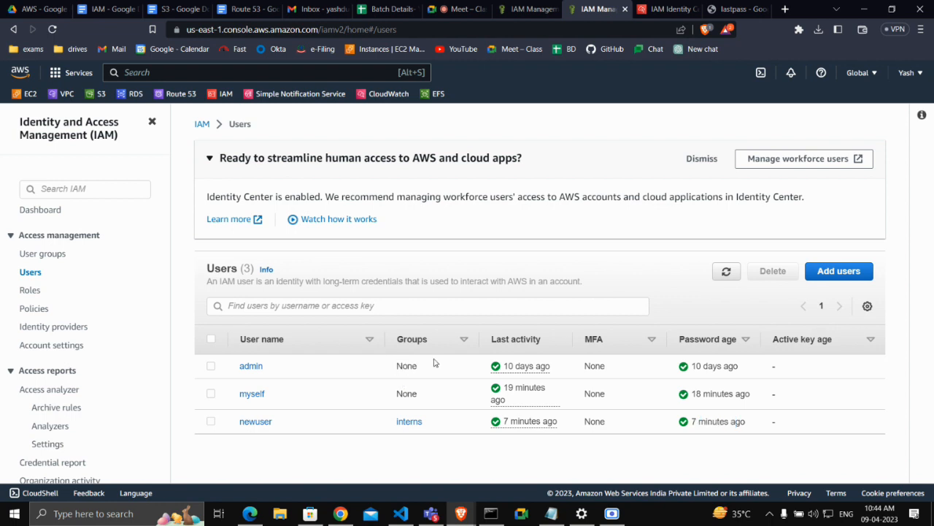
Step: Review the admin user's permissions, then go back to the Users list
left_click(251, 366)
scroll(380, 340, "down", 3)
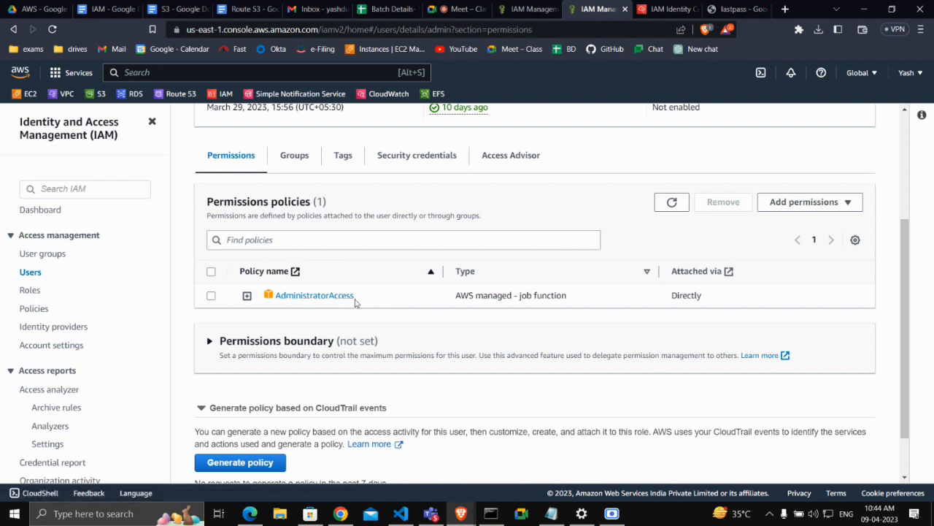
scroll(357, 301, "up", 3)
scroll(259, 329, "down", 1)
scroll(313, 263, "up", 1)
left_click(239, 125)
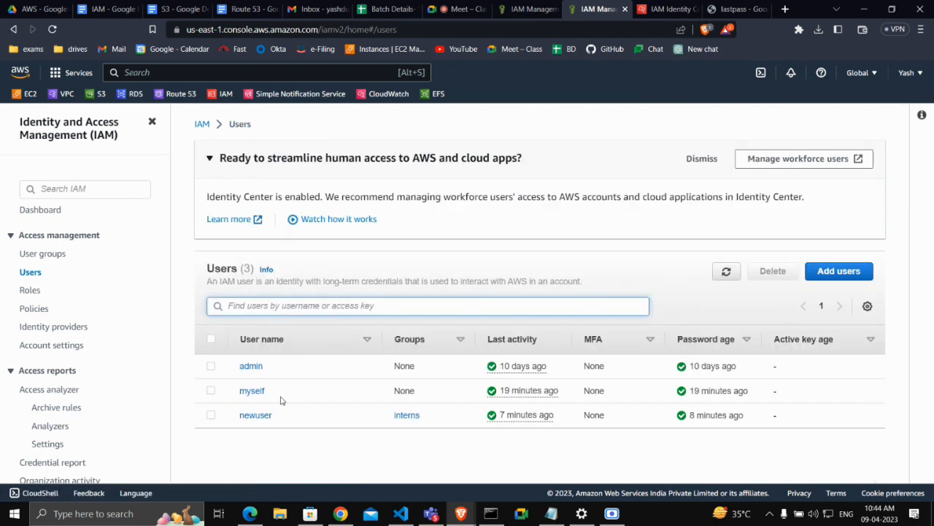
Step: Check newuser's policies: IAMUserChangePassword plus S3 access inherited from the interns group
left_click(257, 415)
scroll(411, 361, "down", 4)
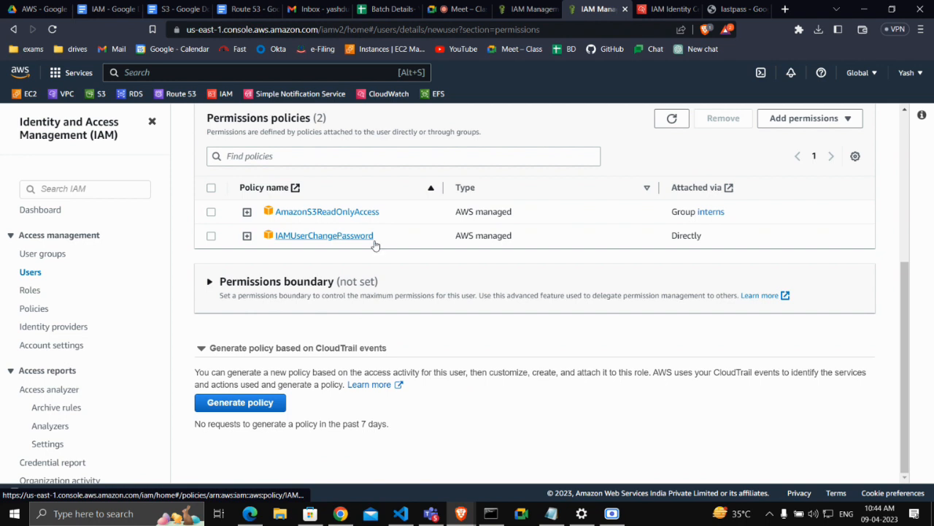
left_click_drag(381, 235, 268, 236)
left_click_drag(727, 212, 675, 212)
left_click(601, 229)
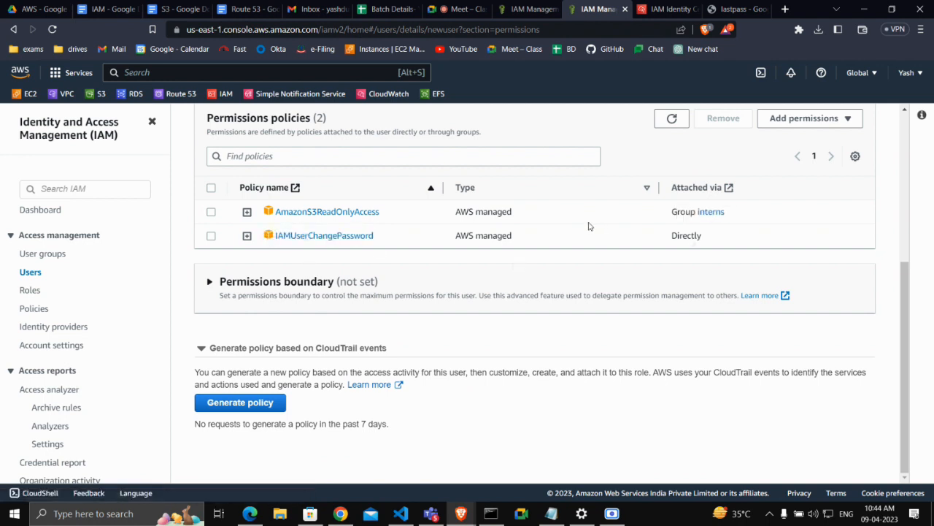
scroll(569, 250, "up", 4)
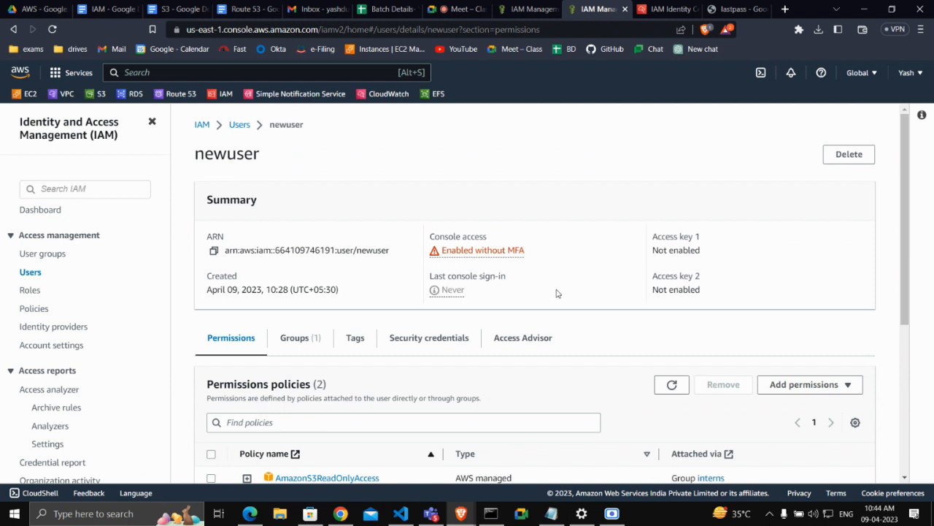
left_click(30, 290)
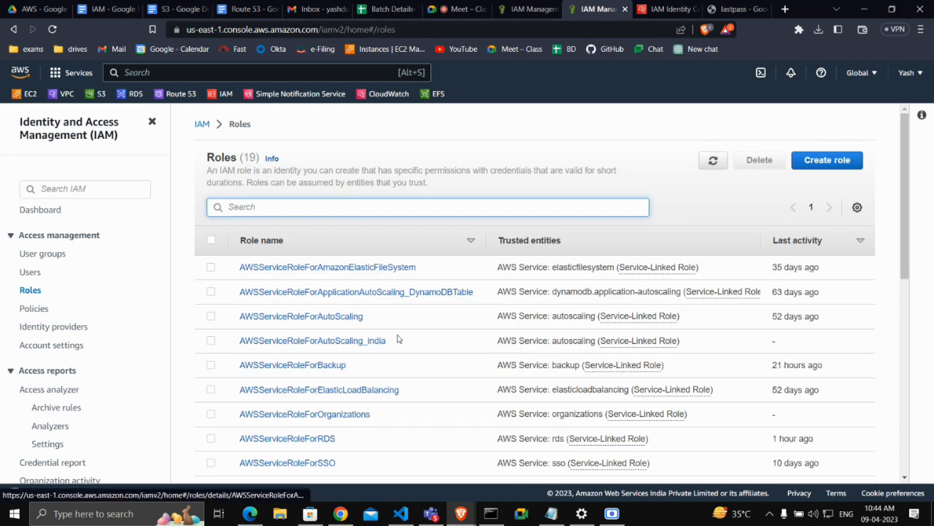
Step: Start creating a new role for the AWS service EC2 use case
scroll(399, 351, "down", 3)
scroll(399, 361, "down", 2)
scroll(412, 343, "up", 3)
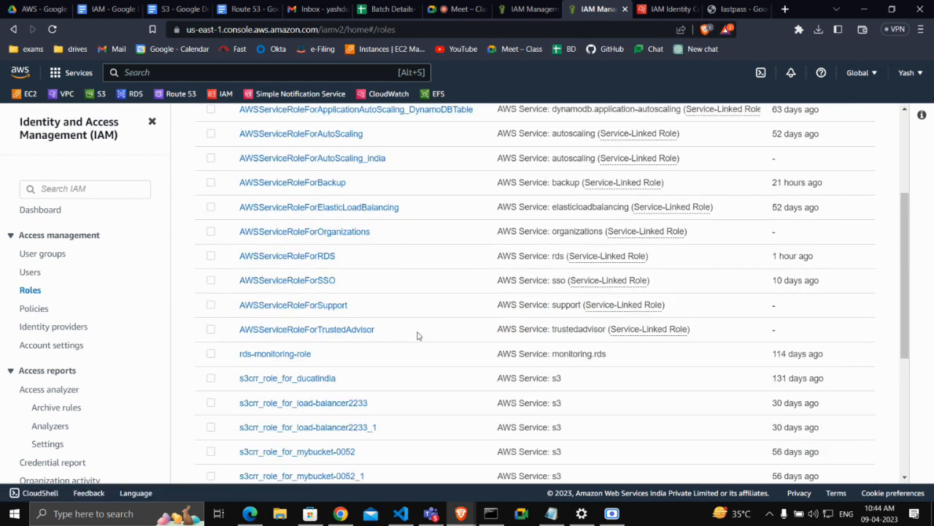
scroll(498, 347, "up", 3)
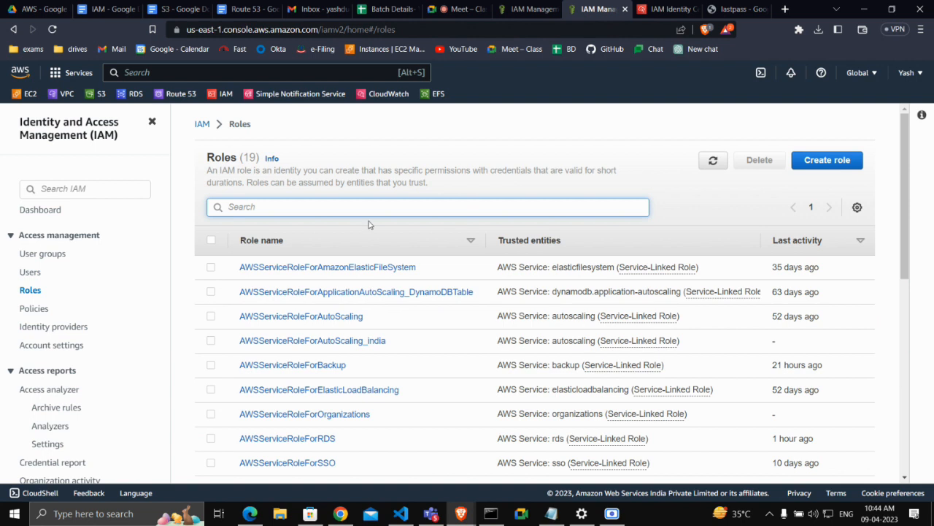
left_click(803, 162)
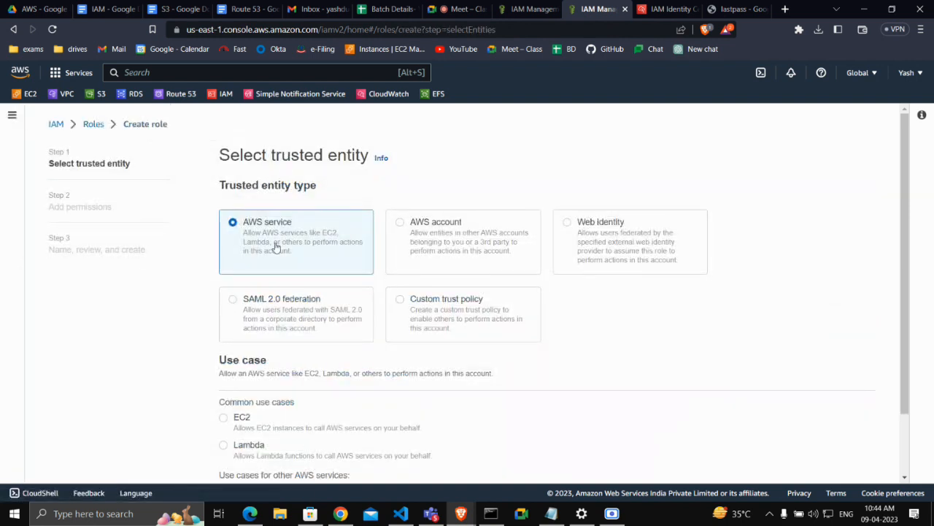
scroll(292, 292, "down", 1)
left_click(338, 350)
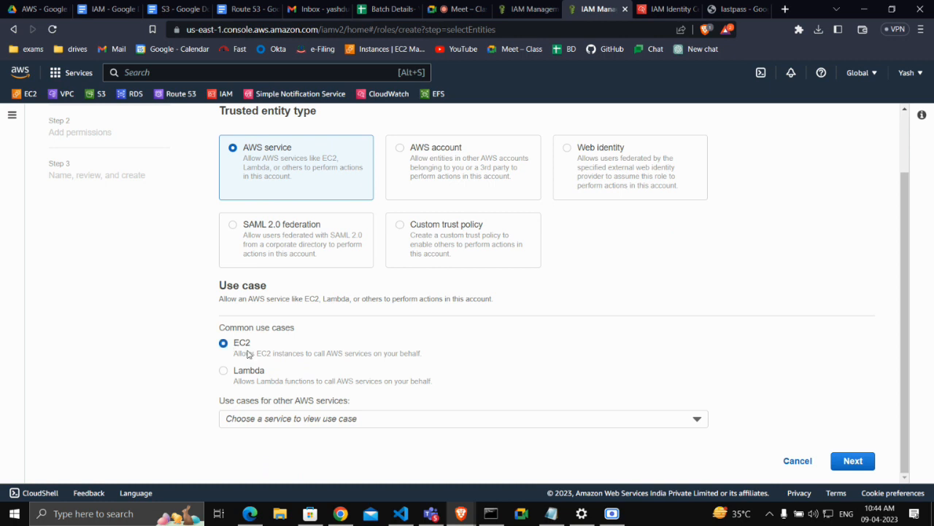
left_click(853, 461)
Step: Select AmazonEC2FullAccess and AmazonRDSFullAccess as the role's permissions policies
scroll(424, 355, "down", 5)
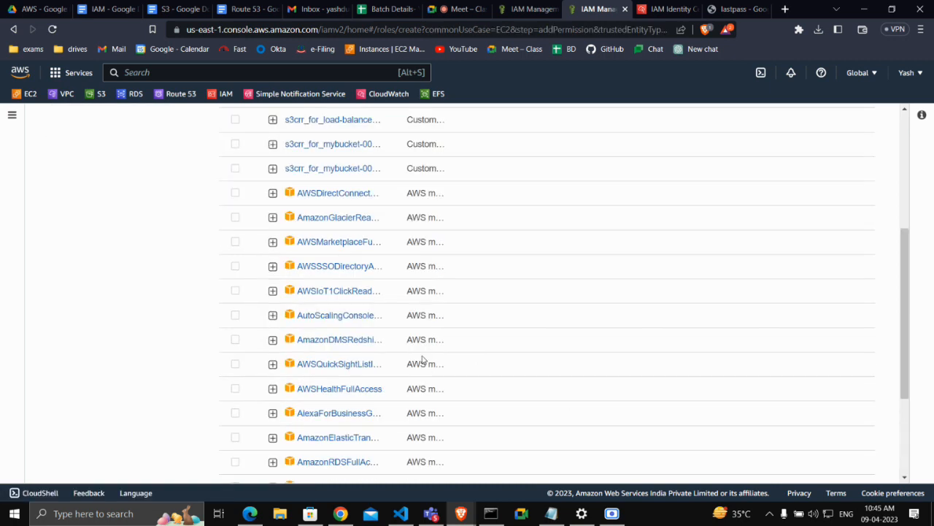
scroll(422, 355, "up", 5)
scroll(422, 355, "down", 5)
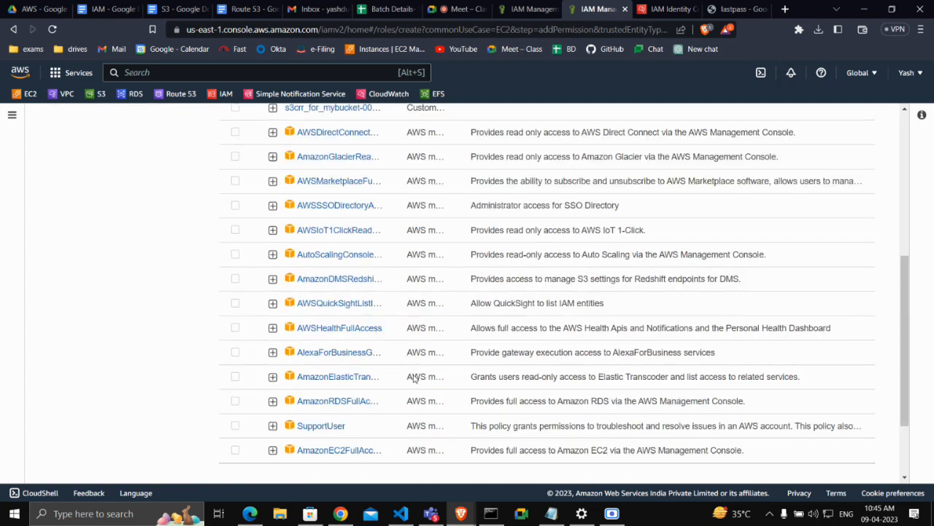
scroll(381, 355, "up", 6)
left_click_drag(394, 219, 484, 217)
scroll(428, 376, "down", 4)
left_click(235, 407)
left_click(310, 365)
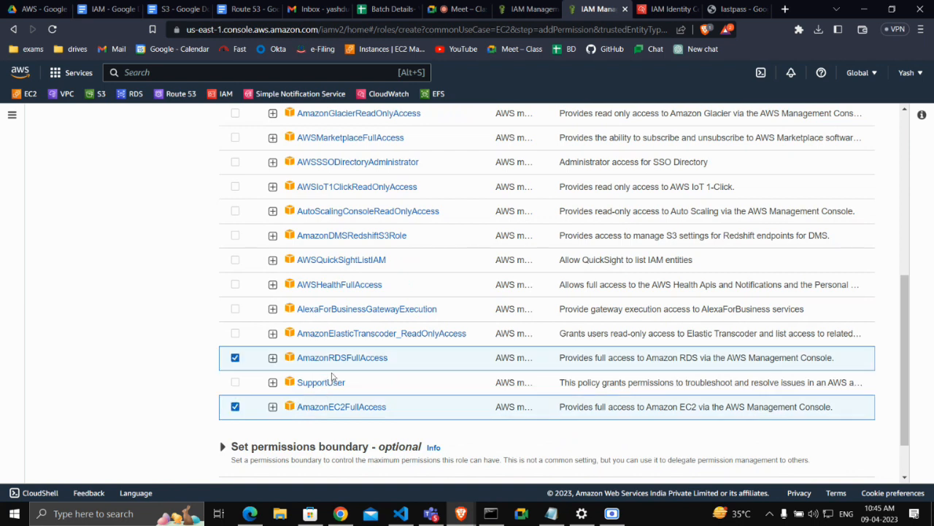
scroll(332, 376, "up", 4)
left_click(344, 186)
Step: Filter policies by s3, add AmazonS3FullAccess as the role's third policy, and clear the filter
type("s3")
key("Return")
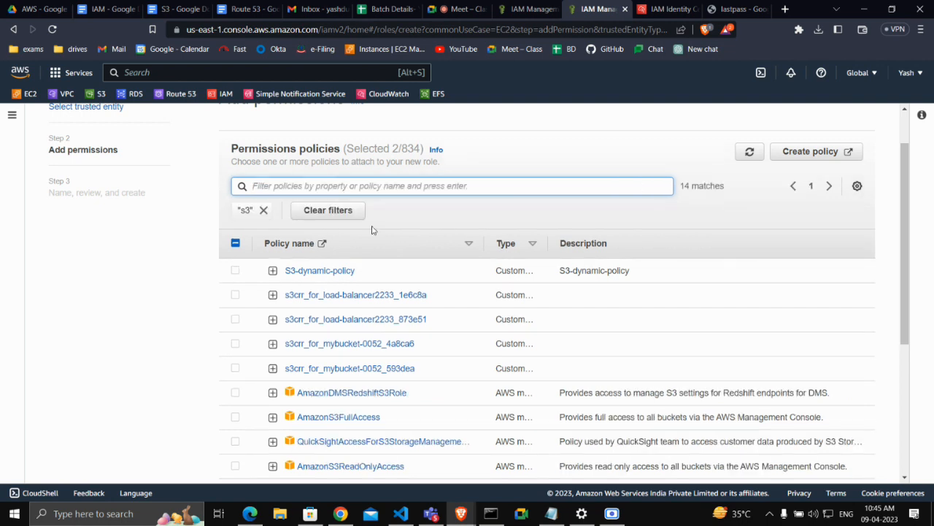
scroll(340, 310, "down", 3)
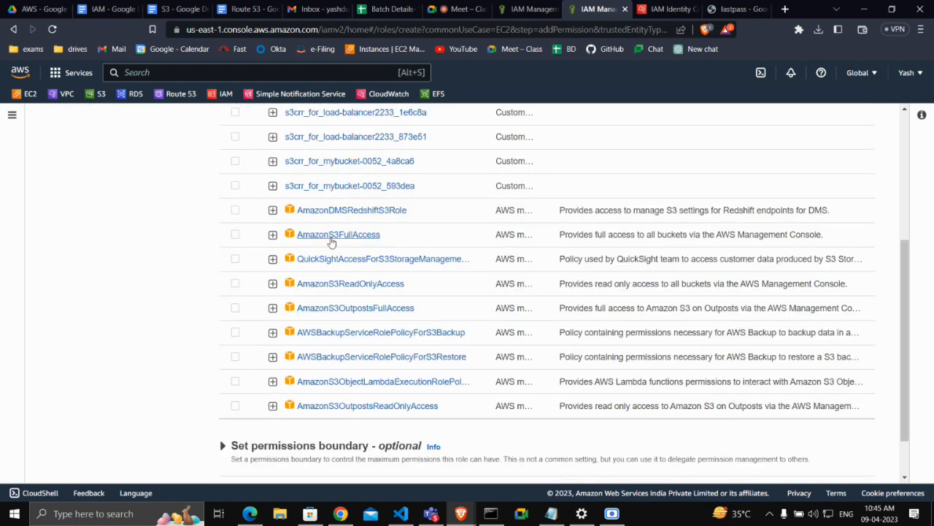
left_click(234, 236)
scroll(453, 329, "up", 3)
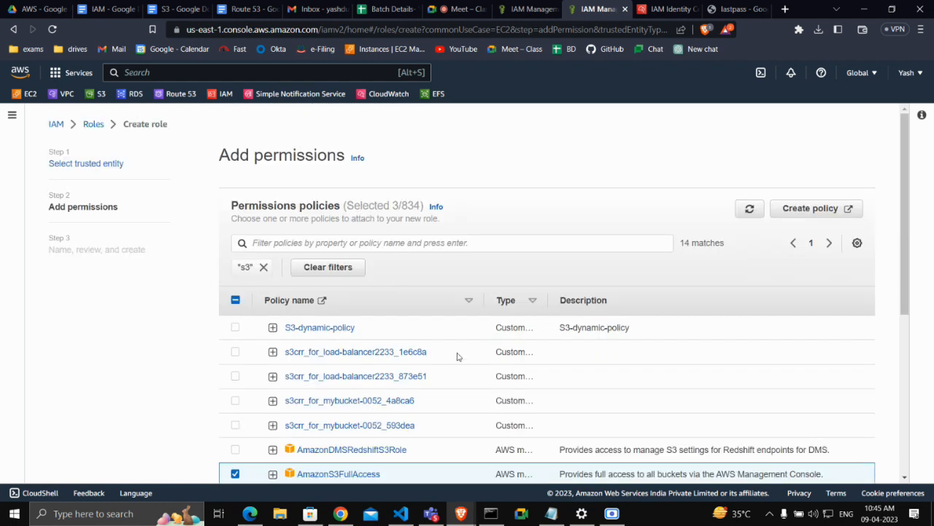
scroll(458, 357, "down", 4)
scroll(394, 277, "up", 3)
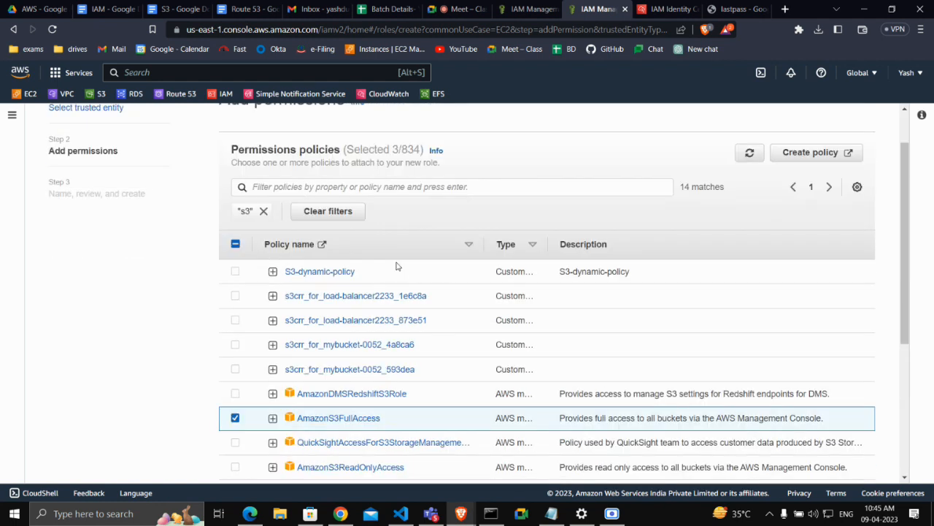
left_click(264, 212)
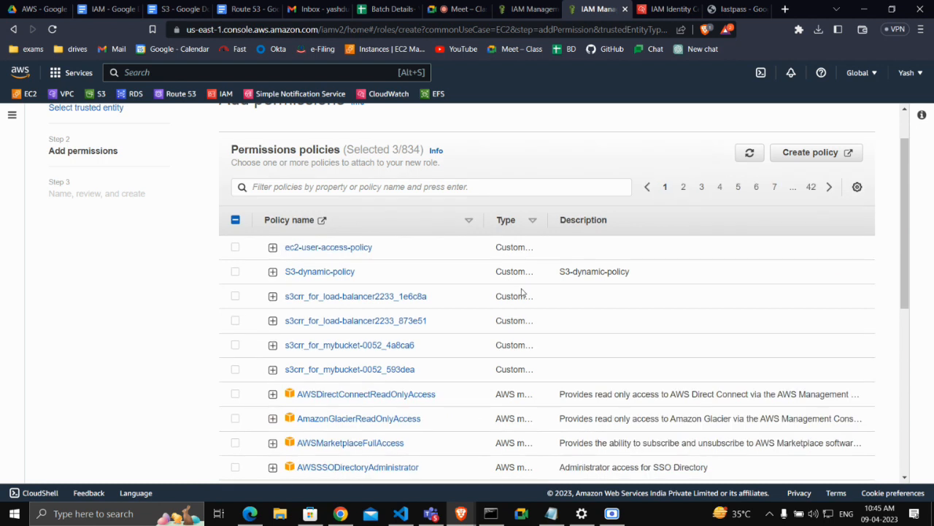
scroll(525, 306, "down", 5)
Step: Move to the role review page and inspect its trust policy before trying to create it
left_click(851, 462)
scroll(563, 363, "down", 4)
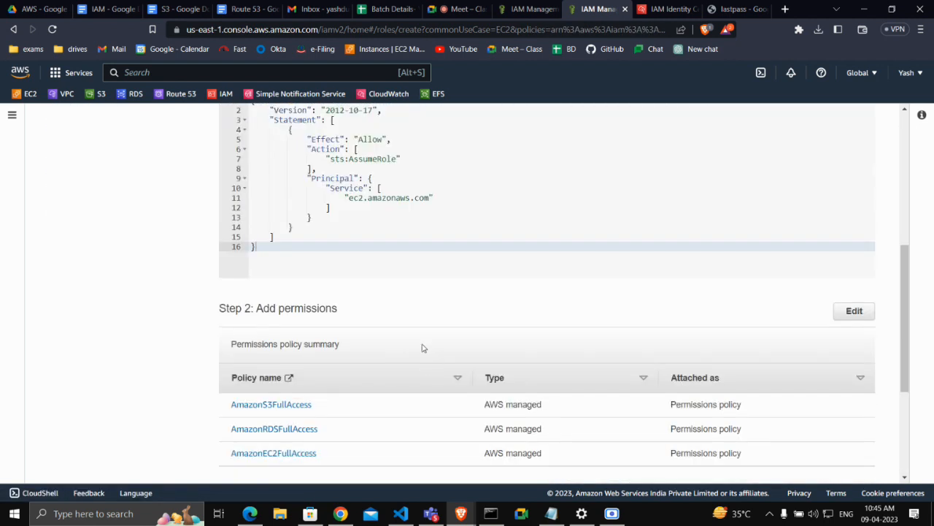
scroll(422, 349, "up", 3)
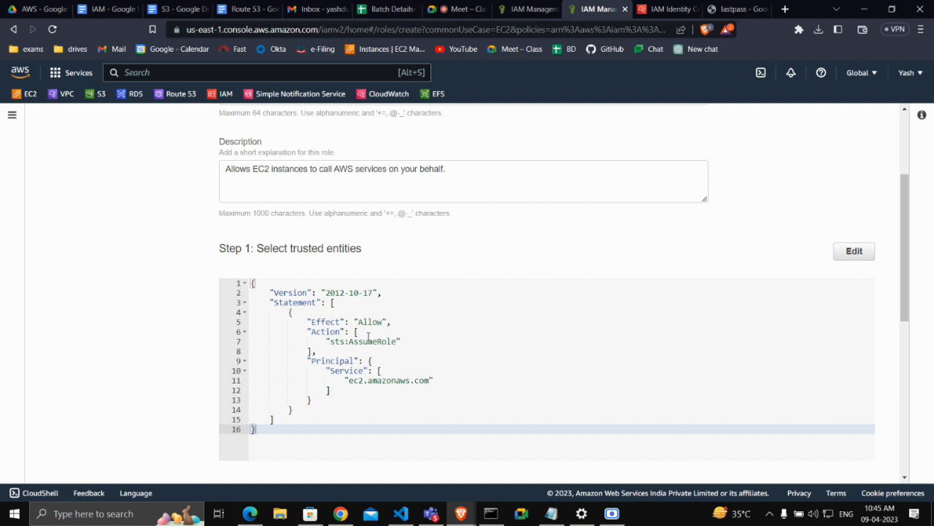
left_click_drag(365, 321, 392, 321)
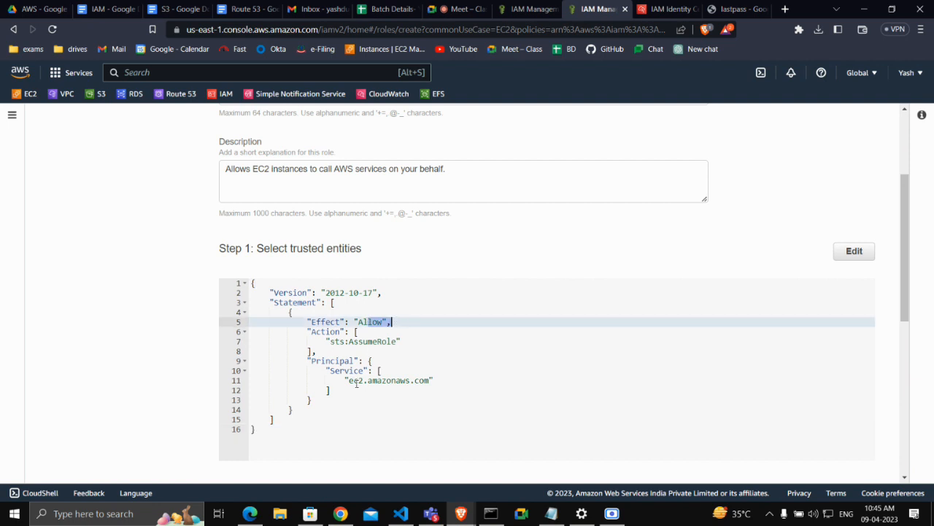
left_click_drag(356, 380, 411, 381)
left_click_drag(334, 341, 358, 331)
scroll(400, 347, "down", 3)
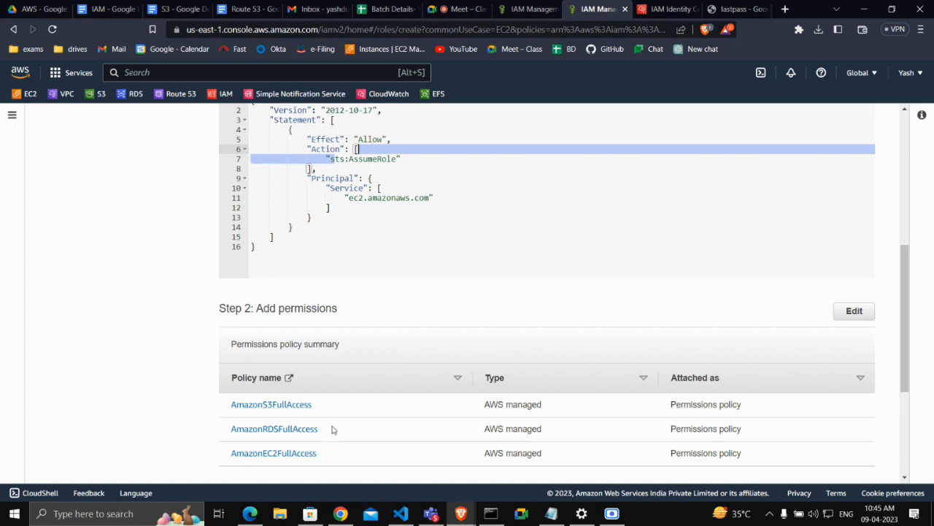
scroll(333, 430, "down", 5)
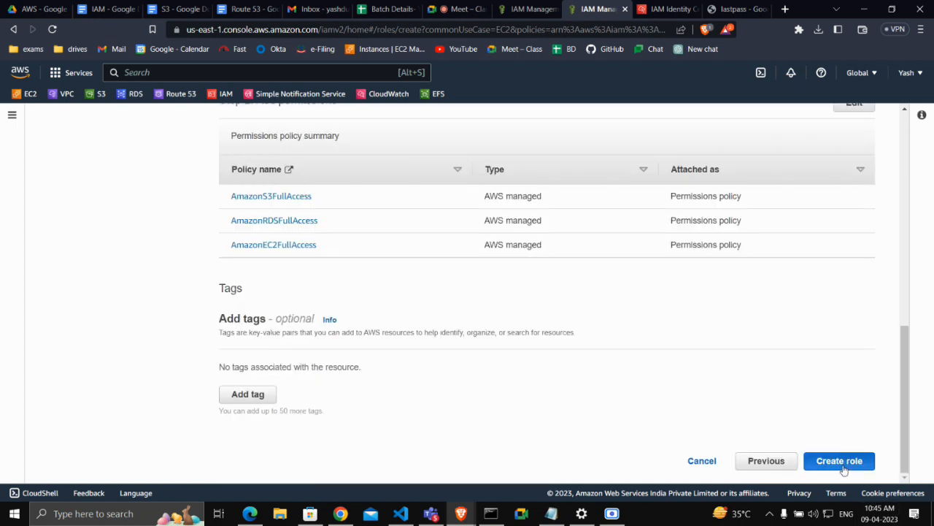
left_click(844, 467)
scroll(315, 173, "up", 2)
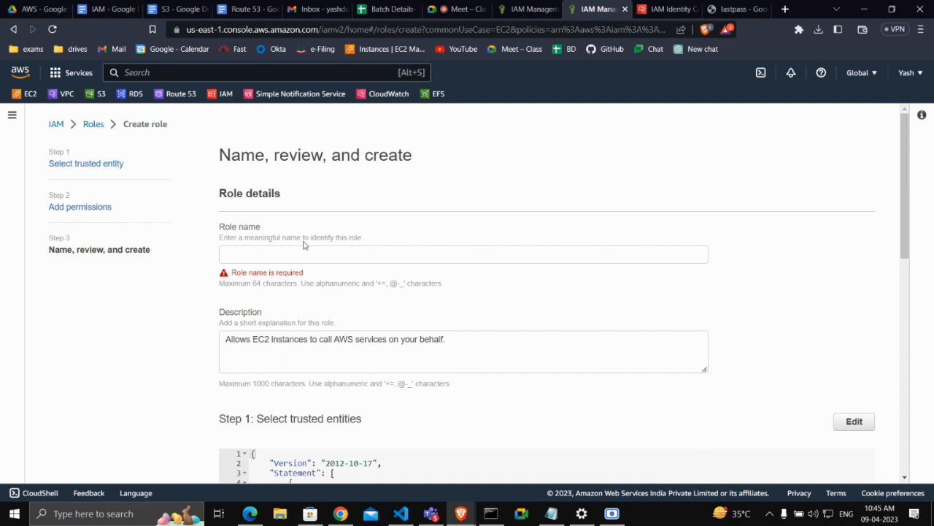
Step: Name the role my-personal-s3-ec2-rds and create it
left_click(374, 254)
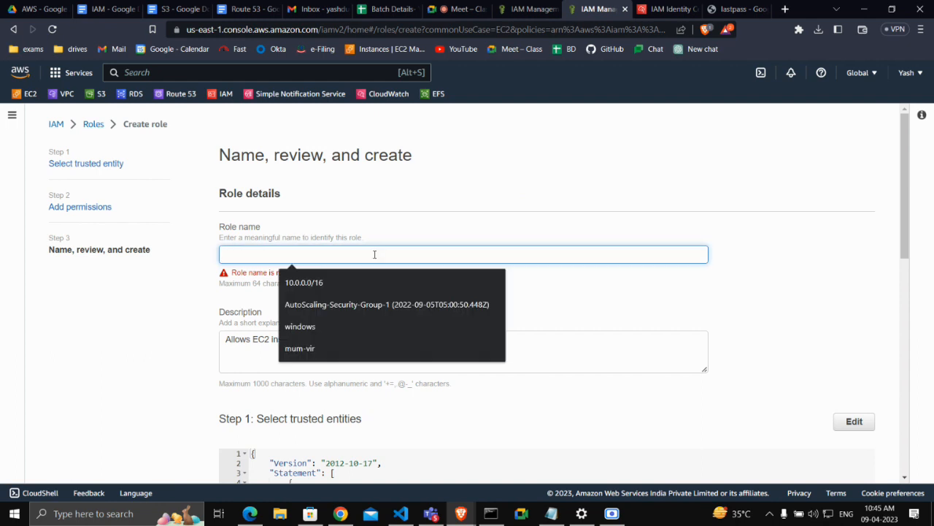
type("my-personal-s3-ec2-rds")
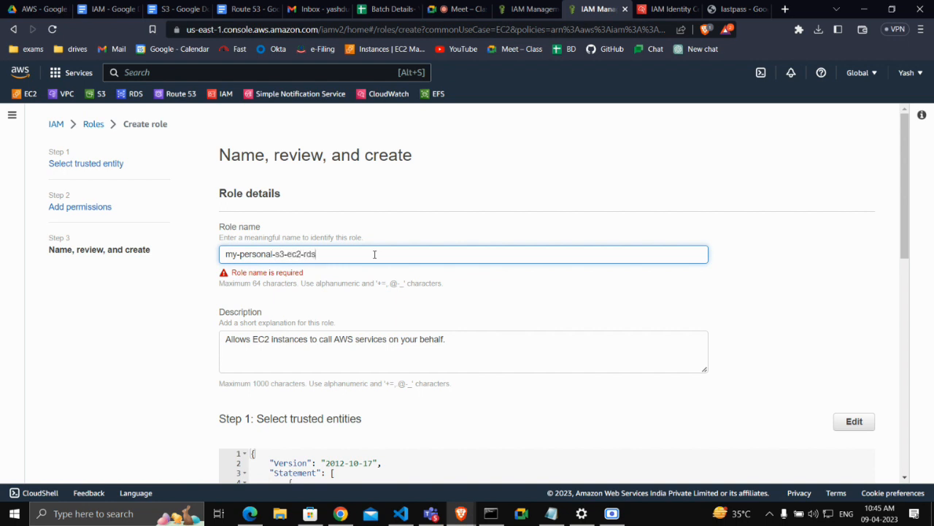
scroll(801, 326, "down", 10)
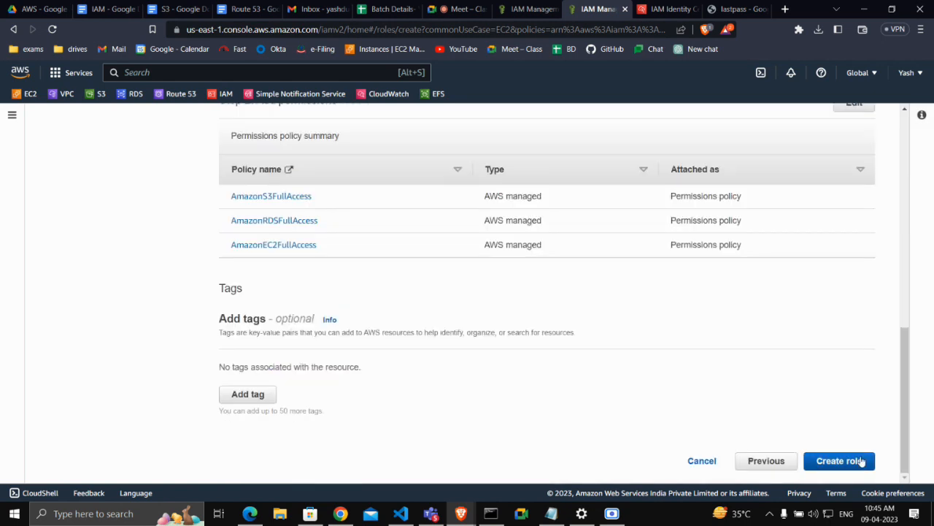
left_click(832, 461)
scroll(479, 355, "down", 5)
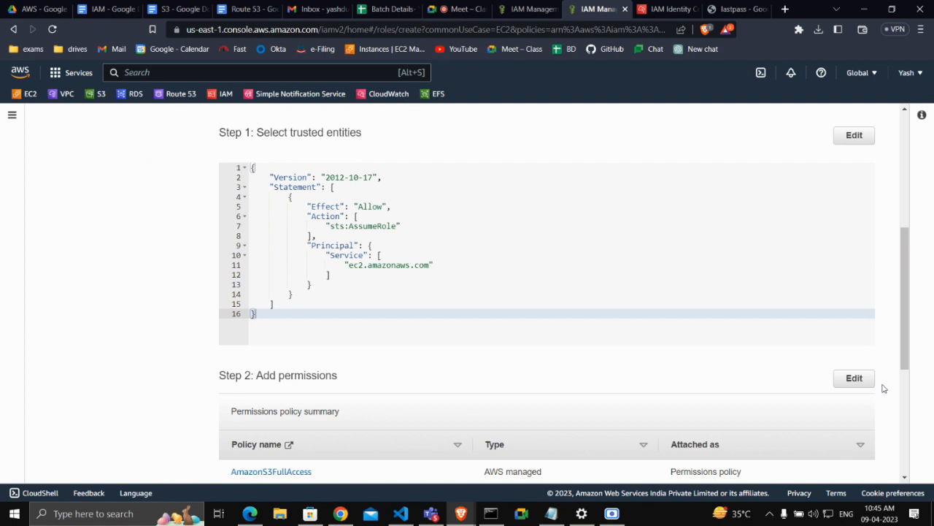
scroll(903, 476, "down", 3)
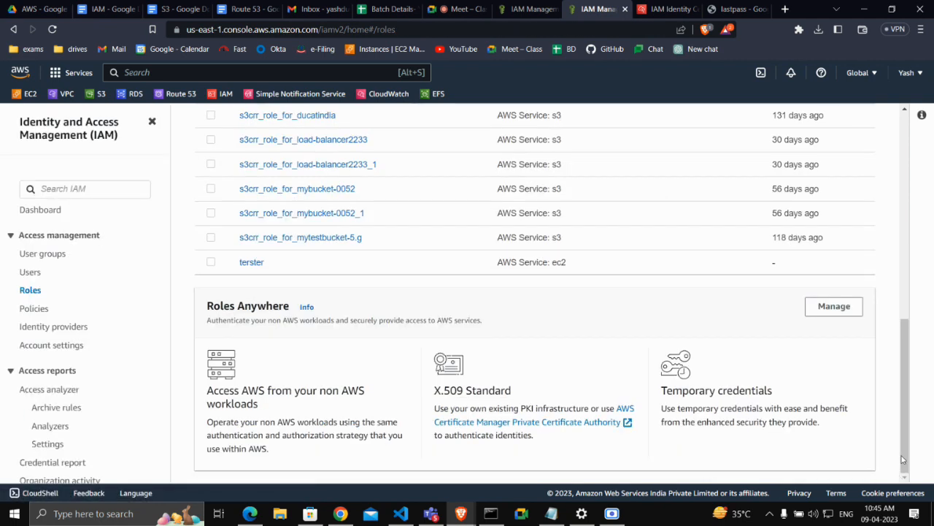
scroll(728, 313, "up", 3)
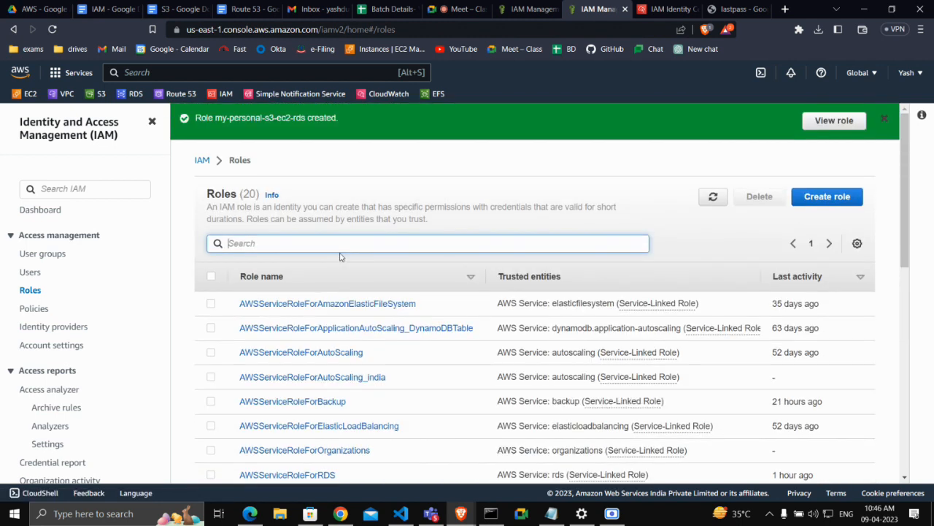
Step: Go to newuser's Add permissions page and choose Attach policies directly
left_click(204, 161)
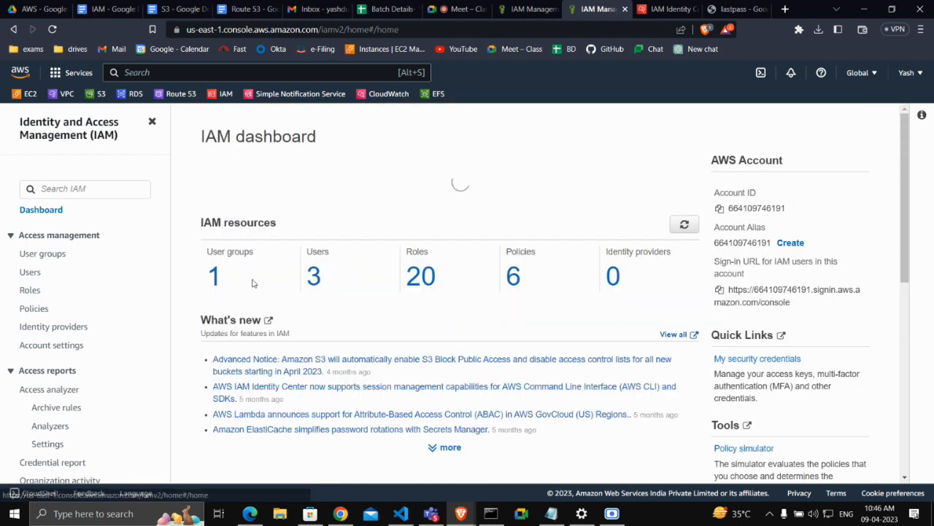
left_click(30, 271)
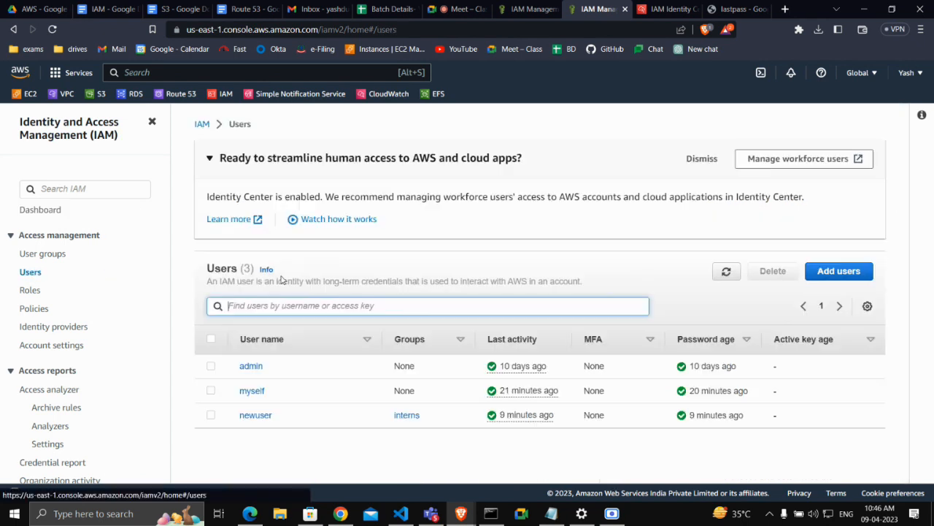
left_click(256, 417)
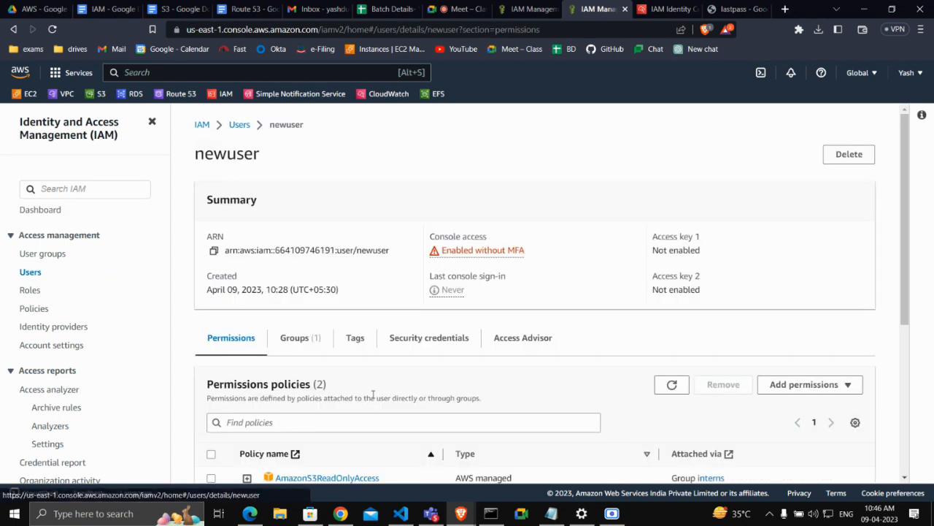
scroll(752, 394, "down", 5)
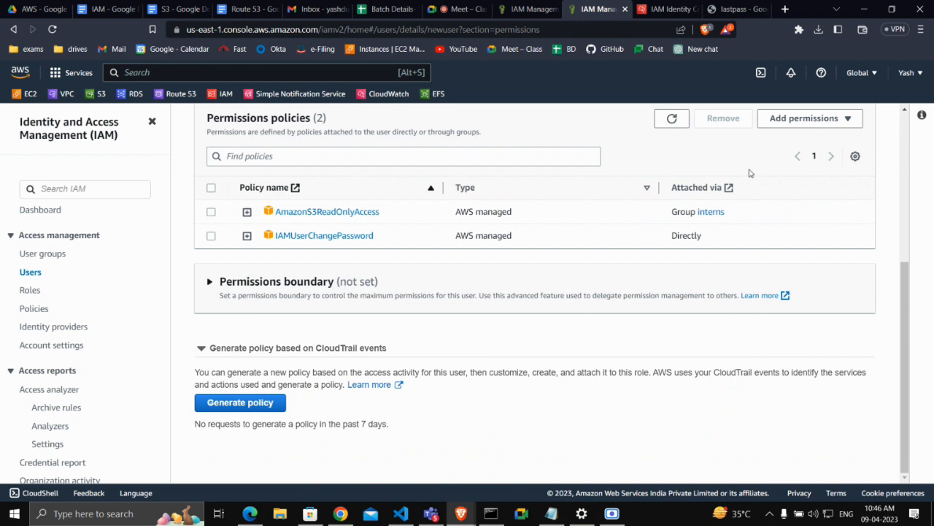
left_click(779, 123)
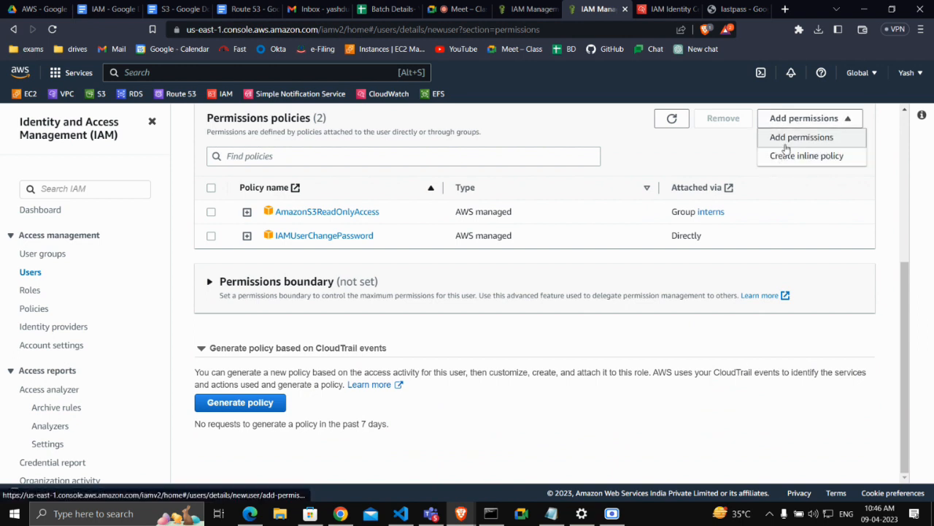
left_click(782, 138)
scroll(336, 308, "down", 1)
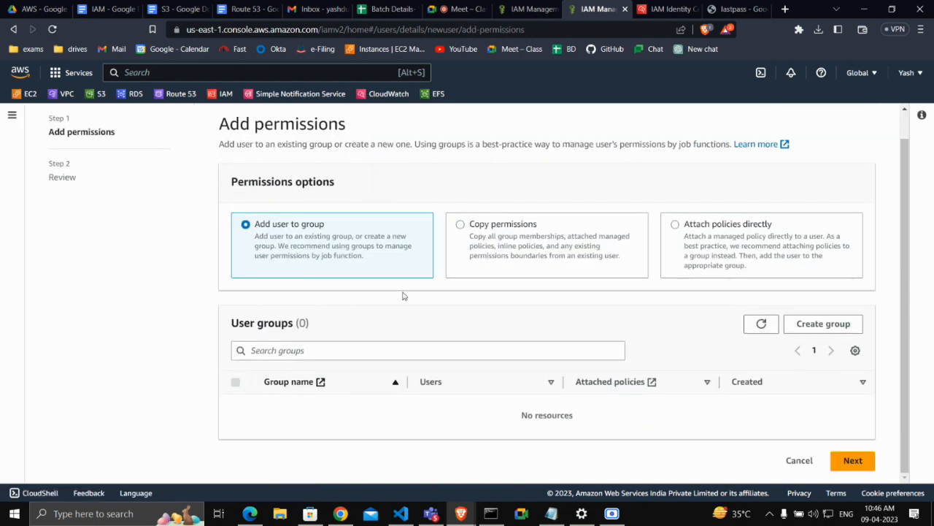
left_click(725, 229)
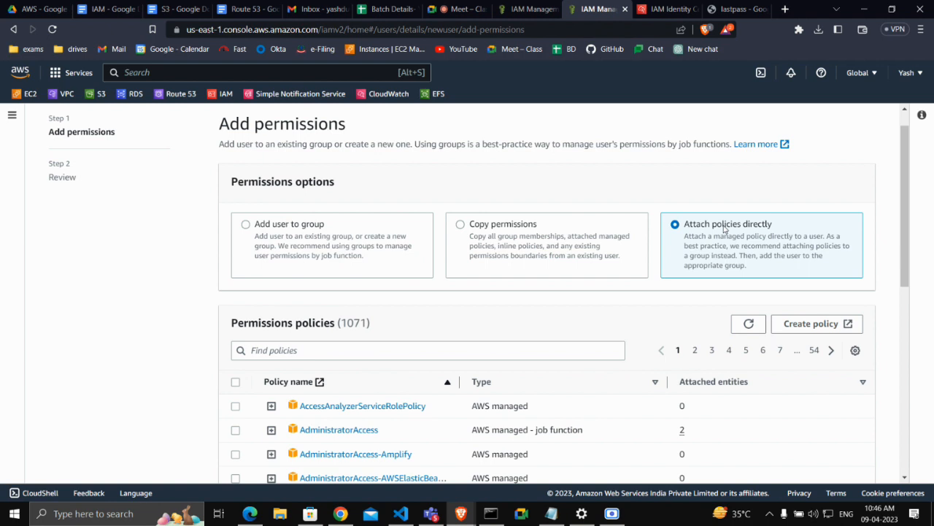
Step: Search policies for 'my' and 'person', then start a new custom policy
left_click(462, 357)
type("my")
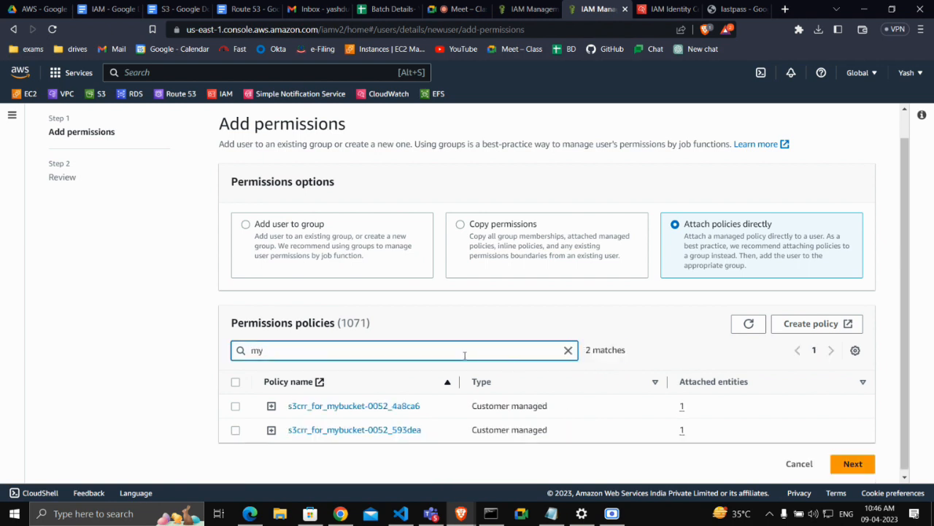
key("BackSpace")
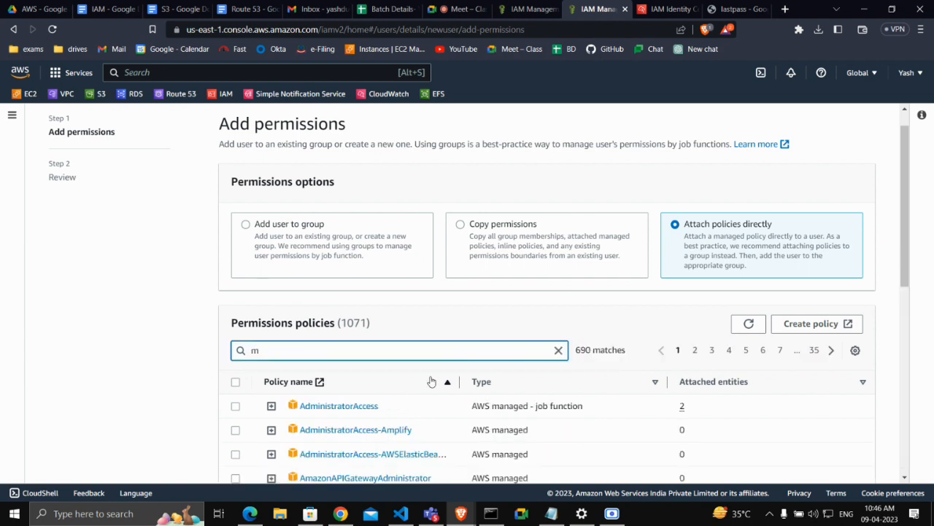
scroll(453, 344, "down", 3)
scroll(450, 341, "up", 2)
scroll(450, 341, "up", 1)
type("y-")
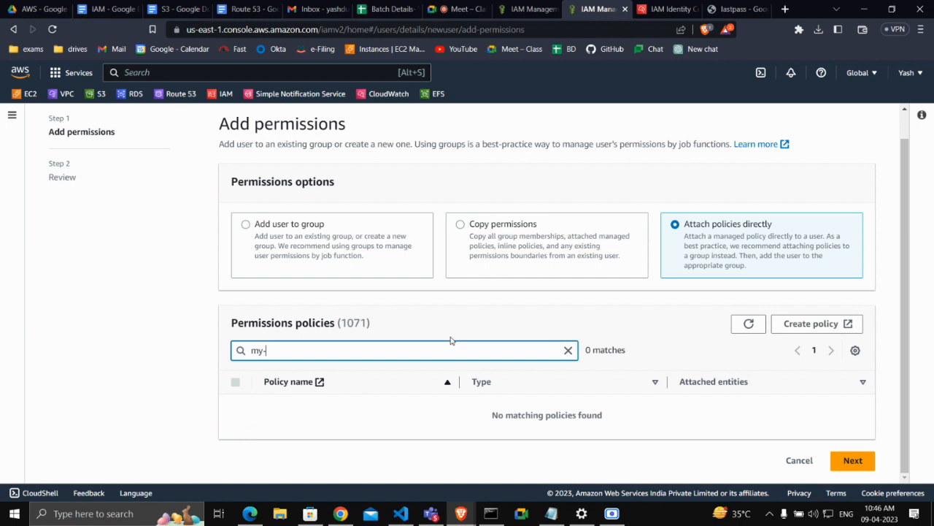
key("BackSpace")
key("BackSpace")
key("BackSpace")
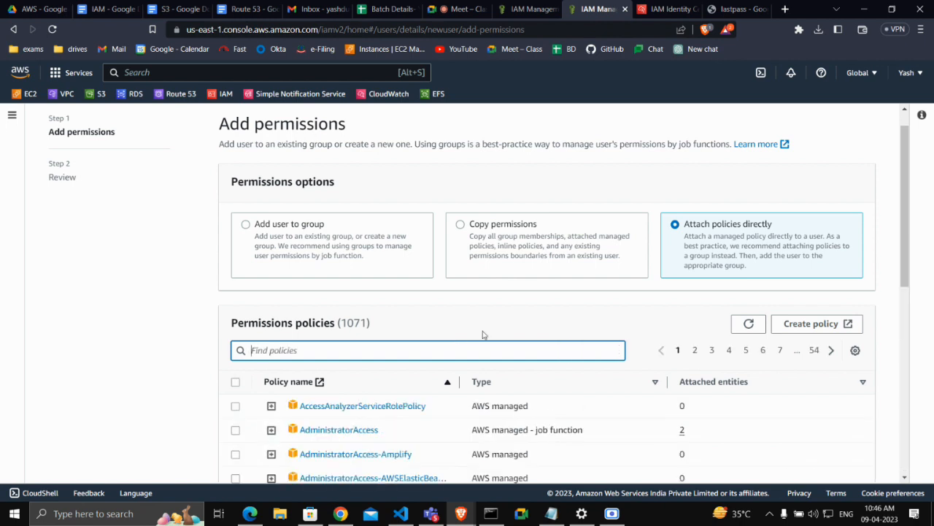
scroll(483, 334, "down", 10)
scroll(484, 336, "up", 10)
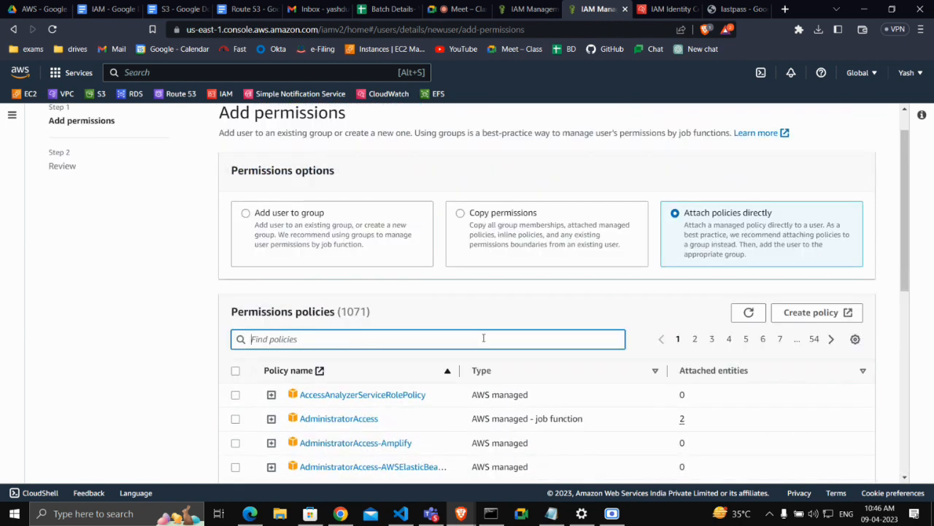
type("person")
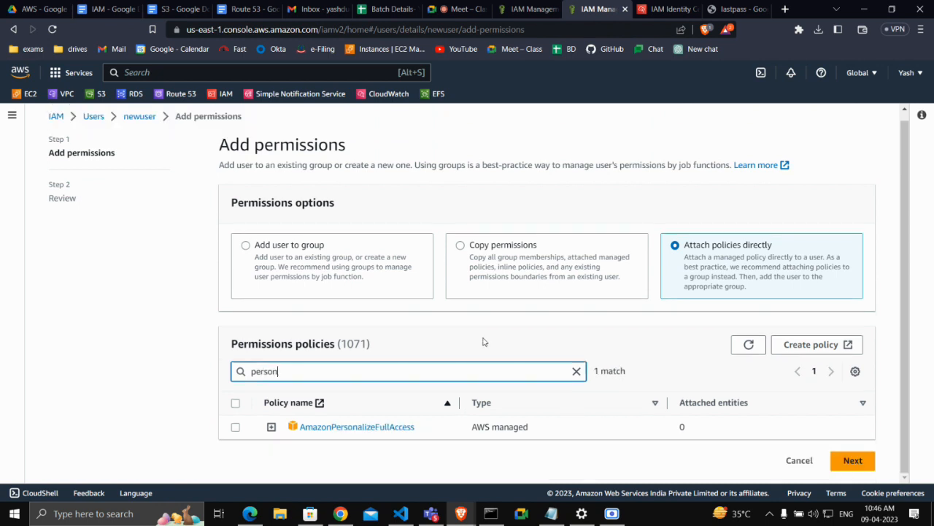
key("BackSpace")
key("BackSpace")
key("BackSpace")
key("BackSpace")
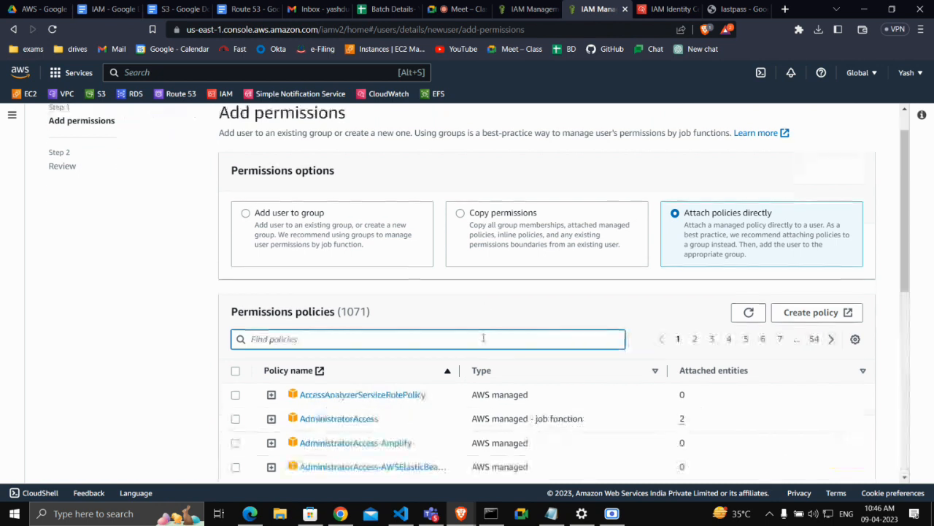
left_click(811, 313)
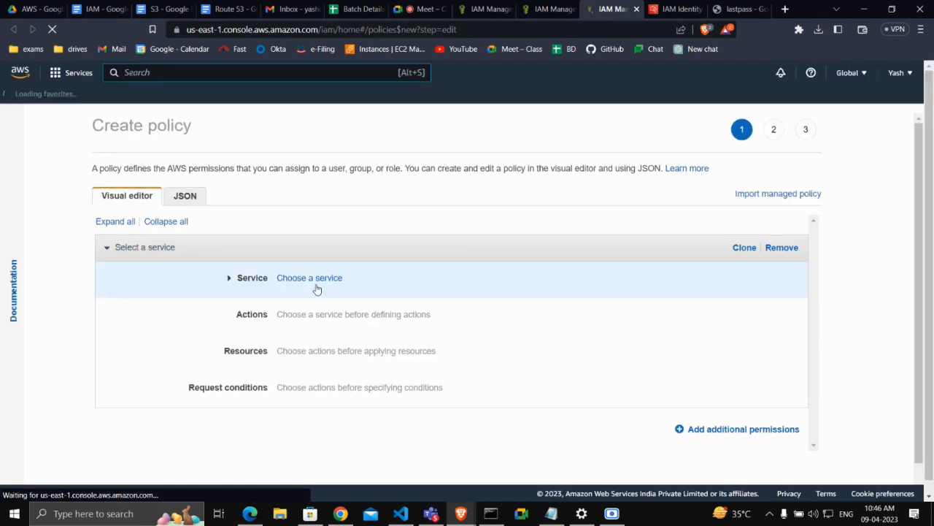
left_click(301, 279)
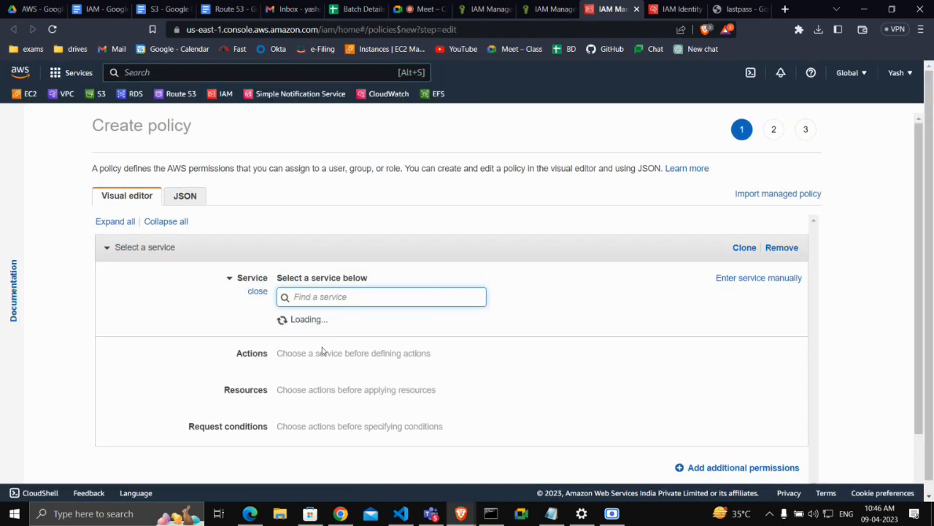
scroll(323, 430, "down", 2)
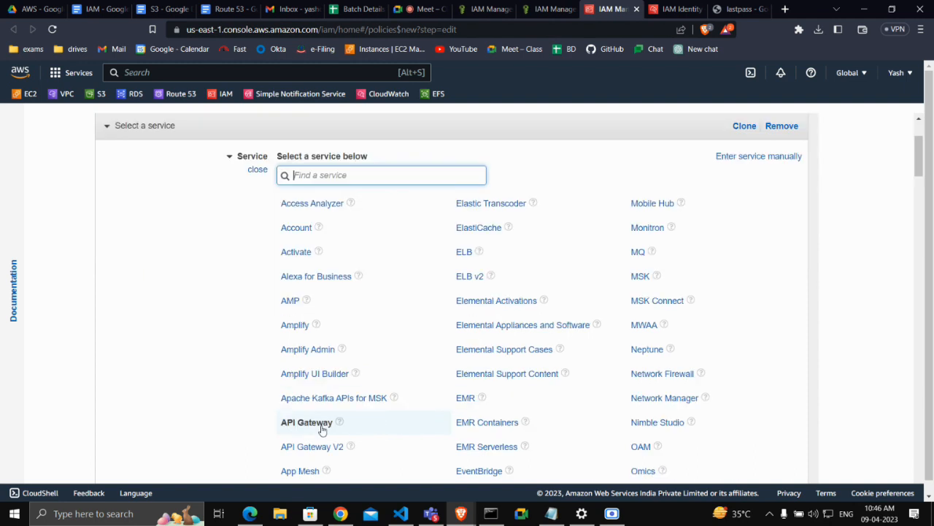
scroll(346, 434, "down", 6)
scroll(356, 438, "up", 8)
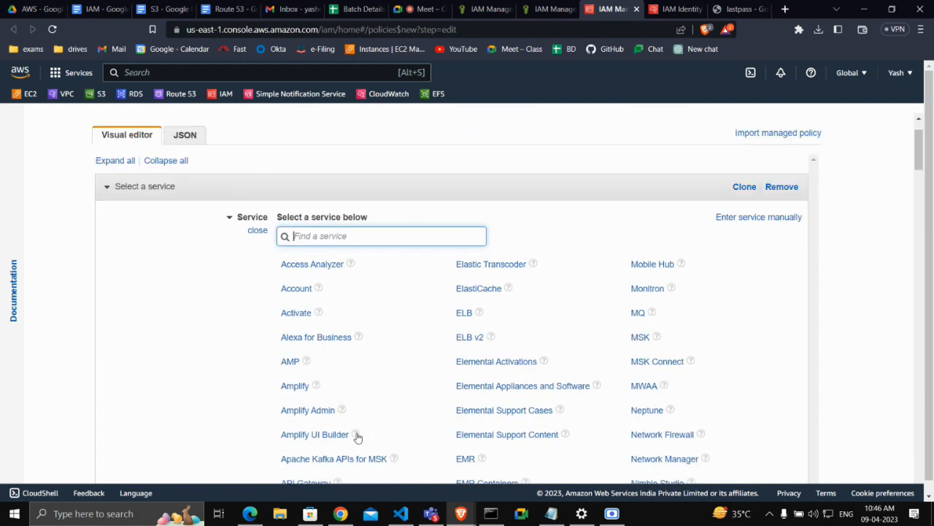
type("ec")
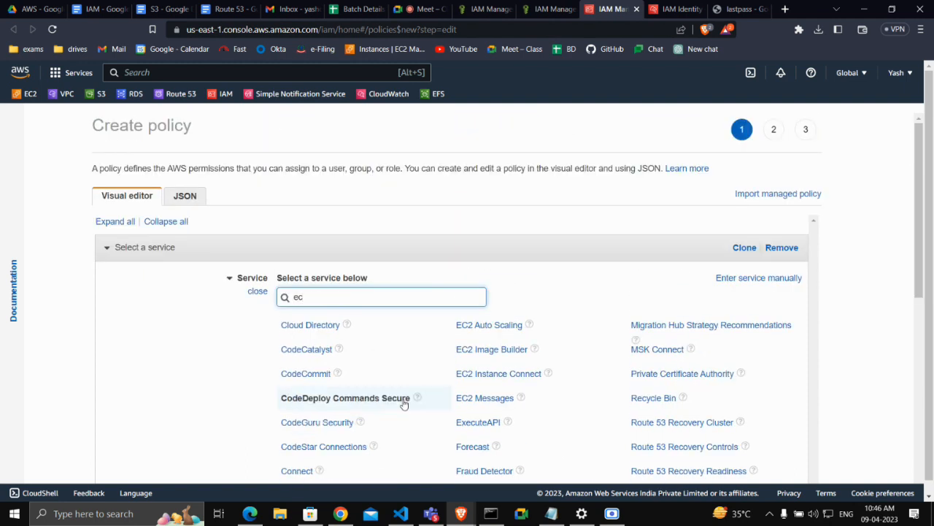
type("2")
key("BackSpace")
type("2")
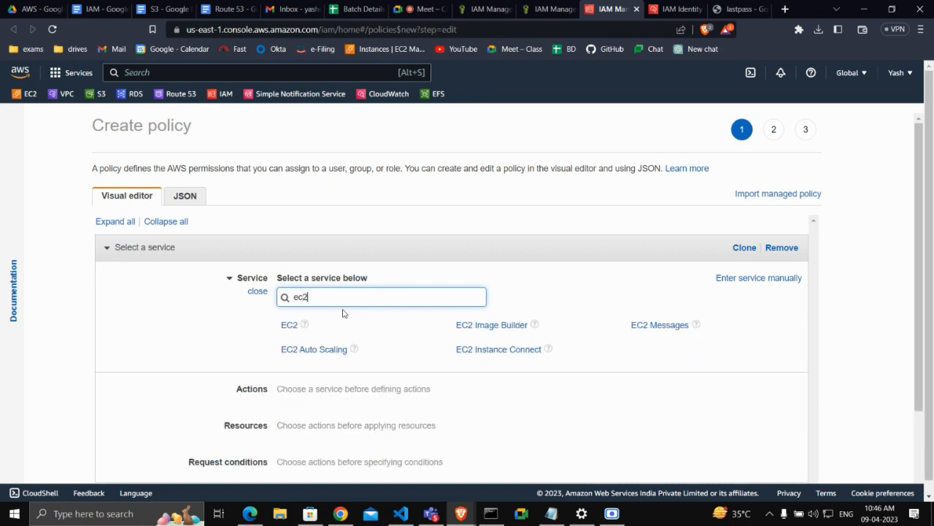
left_click(295, 324)
scroll(393, 306, "down", 1)
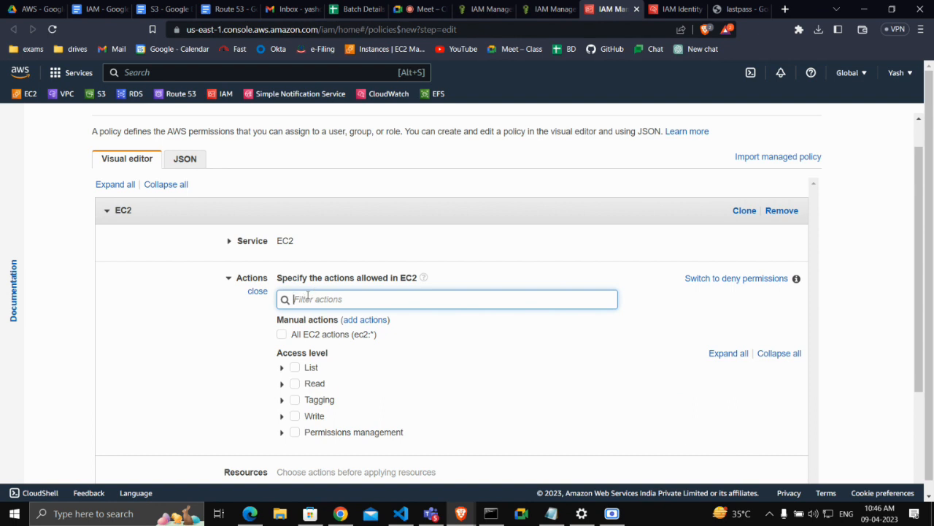
scroll(338, 377, "up", 1)
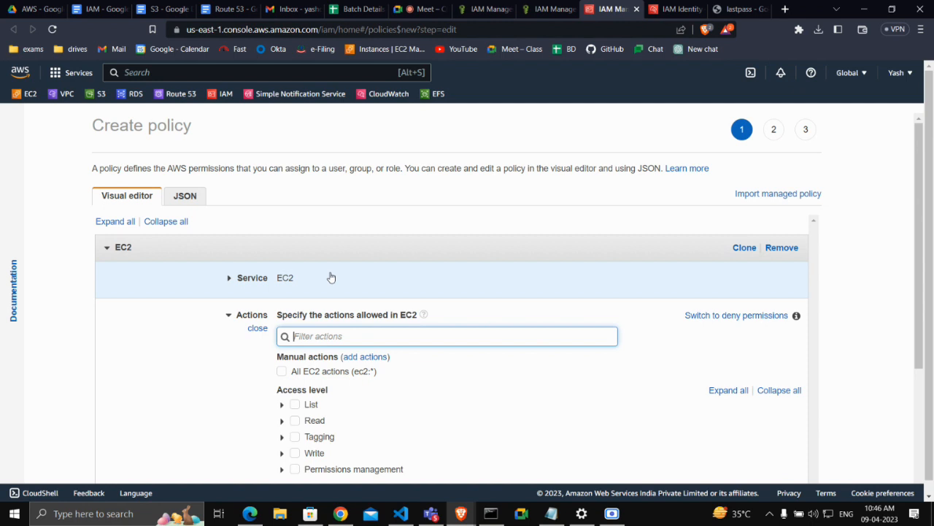
scroll(298, 281, "down", 2)
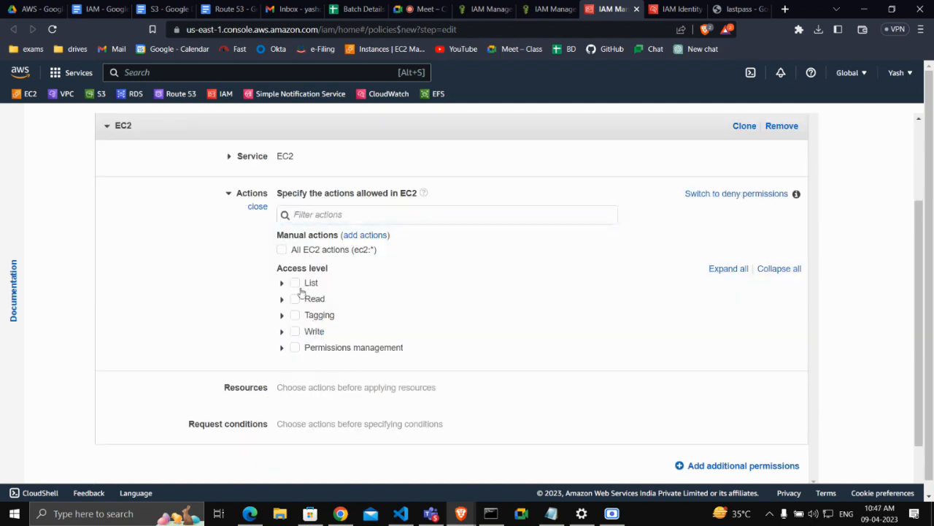
Step: Tick the List, Read, Tagging, Write and Permissions management levels, then all EC2 actions (ec2:*)
left_click(294, 283)
left_click(294, 299)
left_click(295, 315)
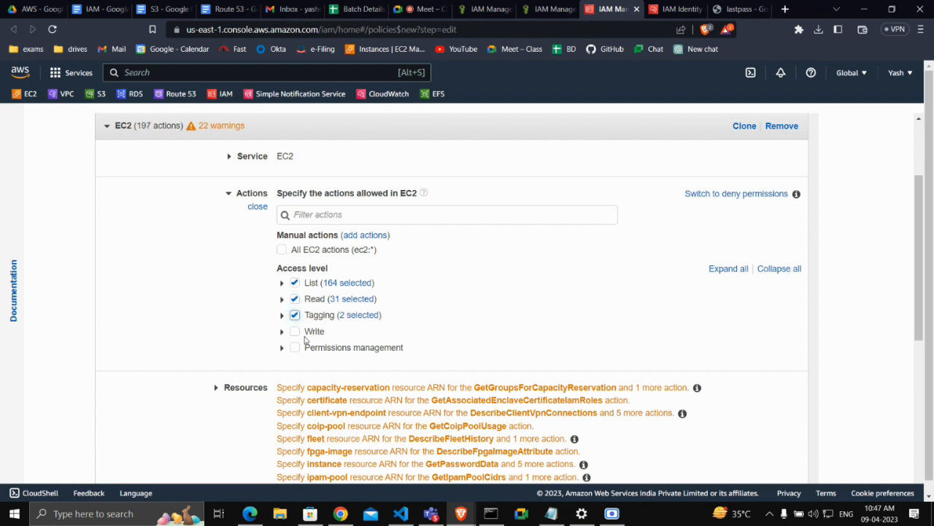
left_click(294, 330)
left_click(295, 347)
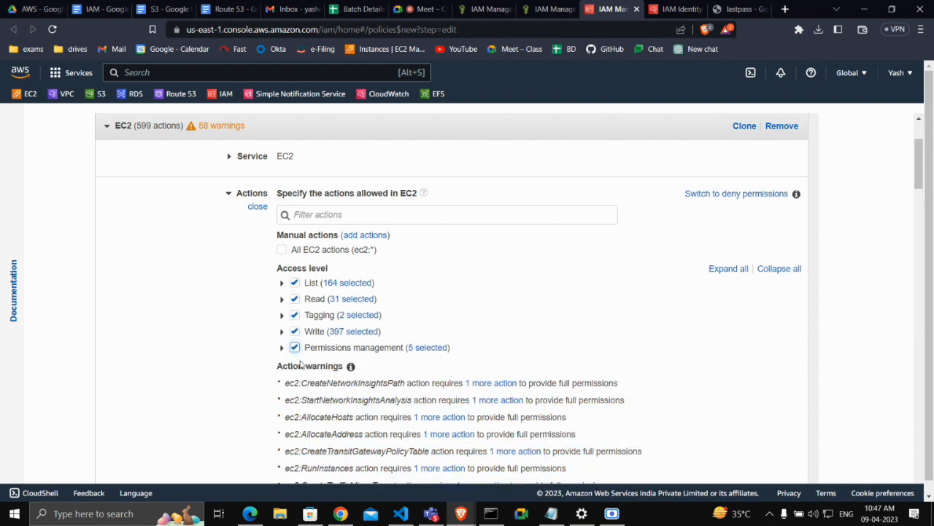
left_click(281, 249)
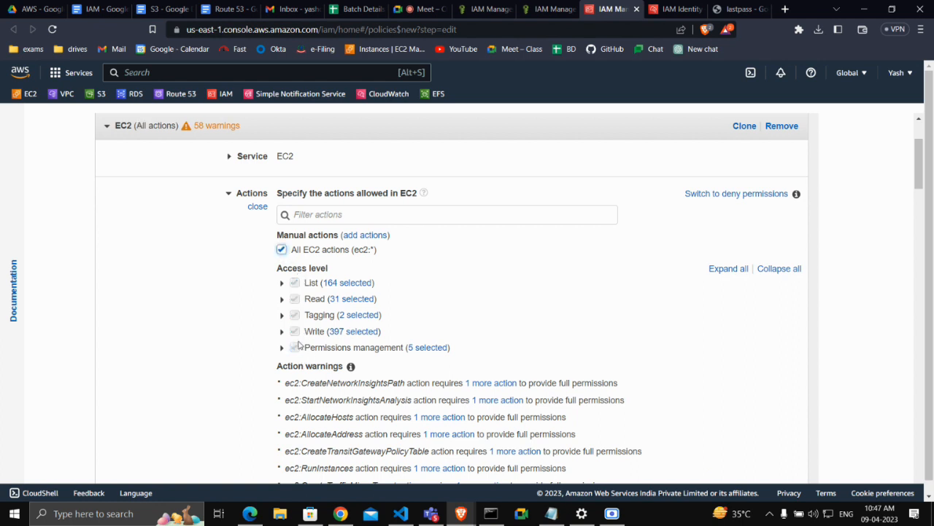
Step: Expand the EC2 statement's optional request conditions
scroll(390, 314, "down", 3)
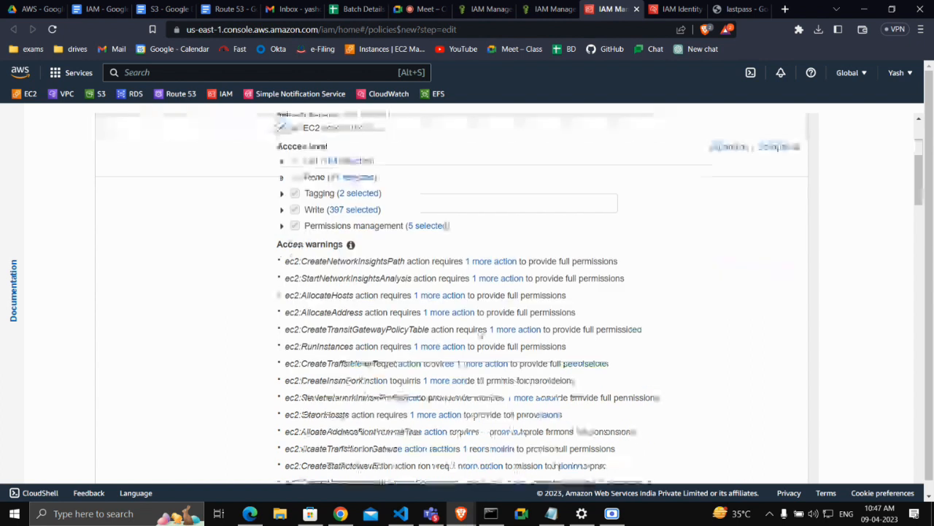
scroll(421, 323, "up", 5)
scroll(278, 326, "down", 20)
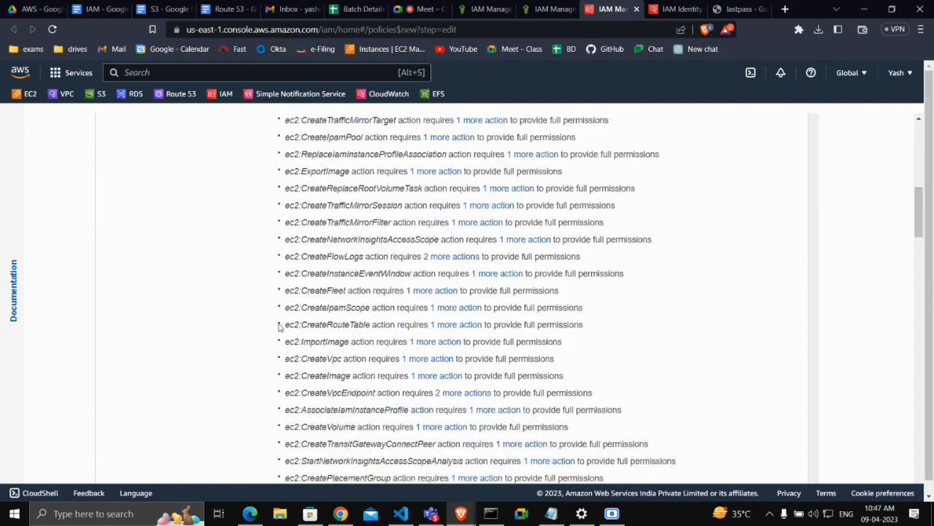
scroll(295, 332, "down", 5)
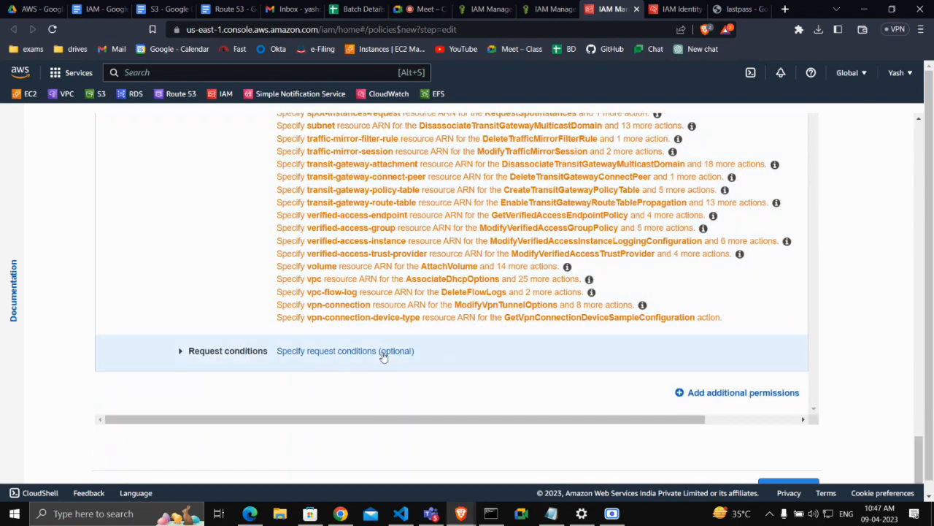
left_click(384, 356)
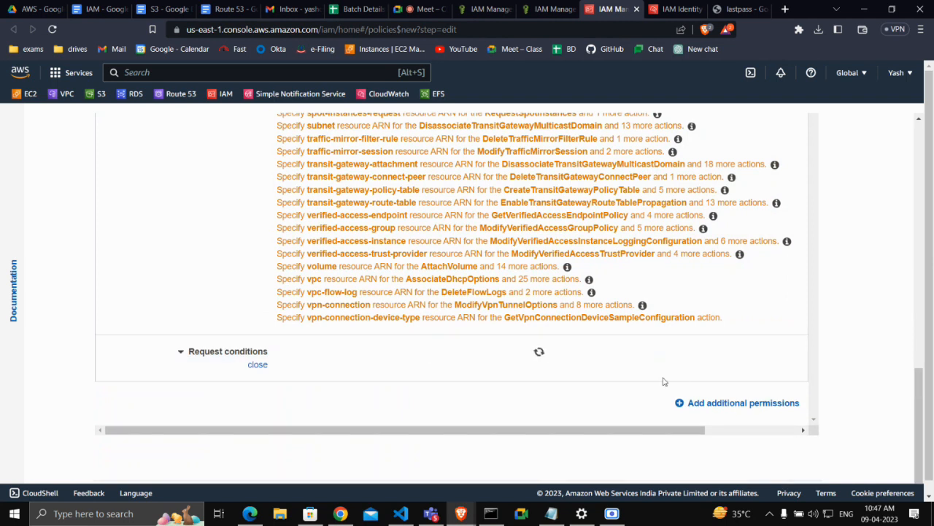
scroll(728, 412, "down", 2)
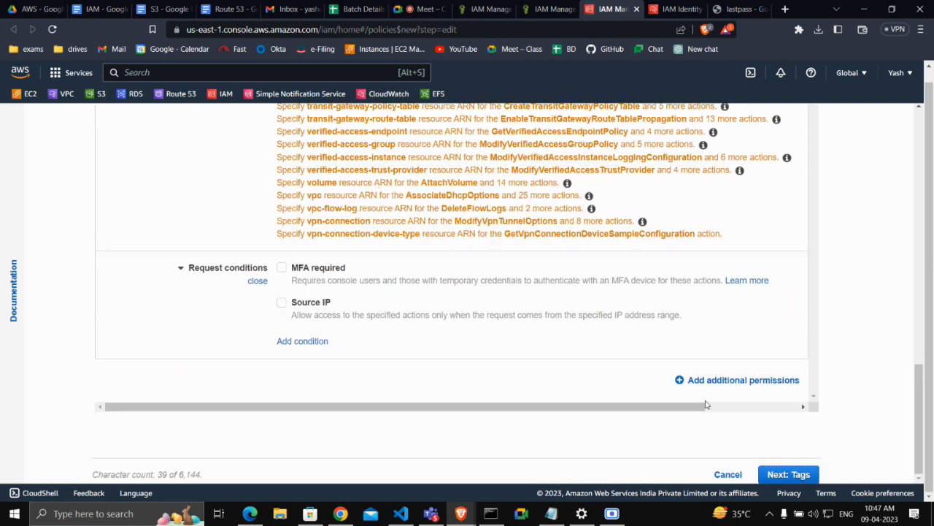
Step: Re-select All EC2 actions after the attempt to continue is blocked
left_click(741, 384)
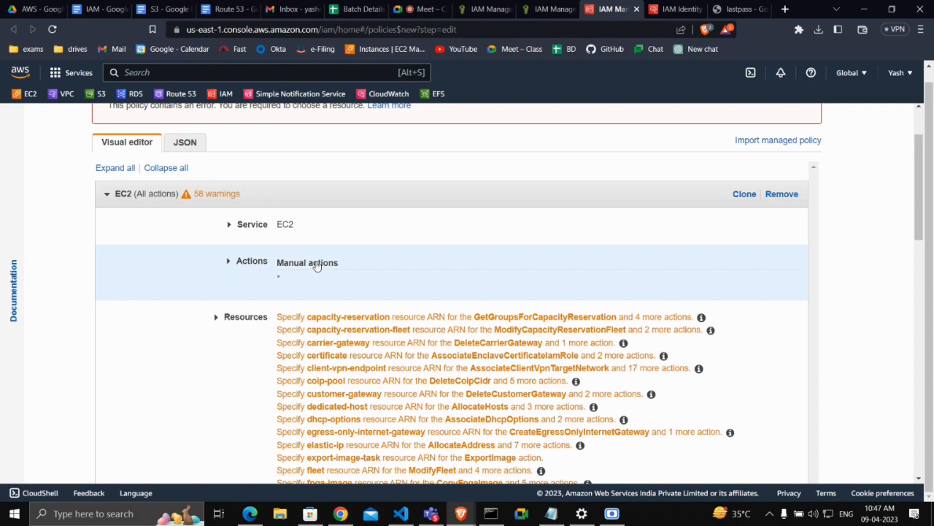
left_click(316, 266)
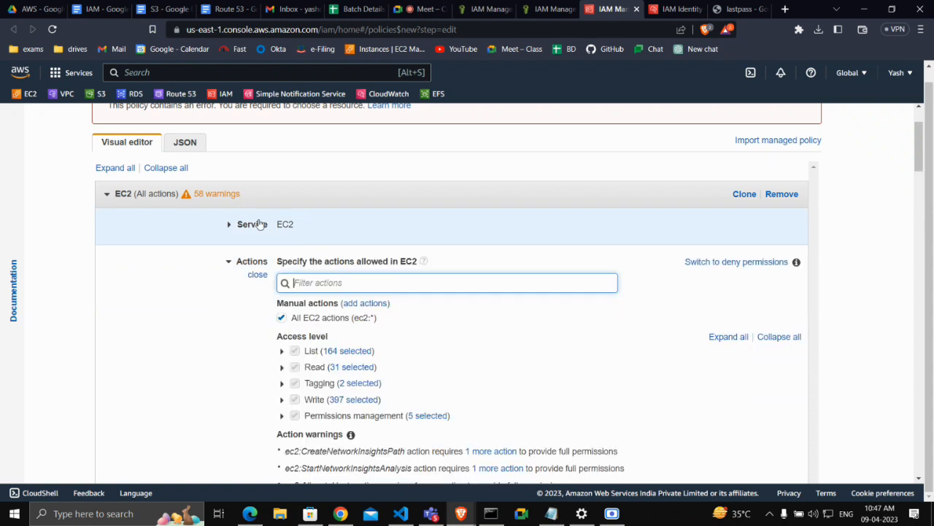
left_click(292, 318)
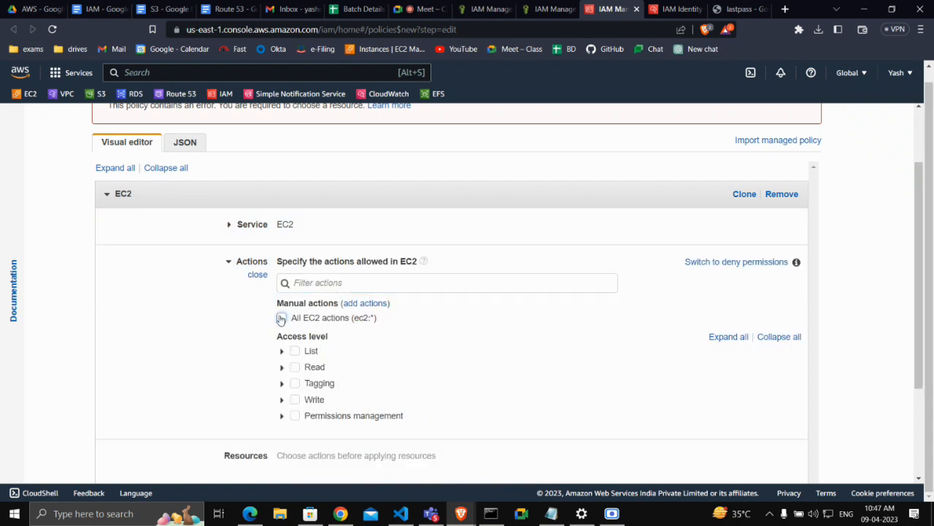
left_click(369, 318)
scroll(348, 328, "down", 3)
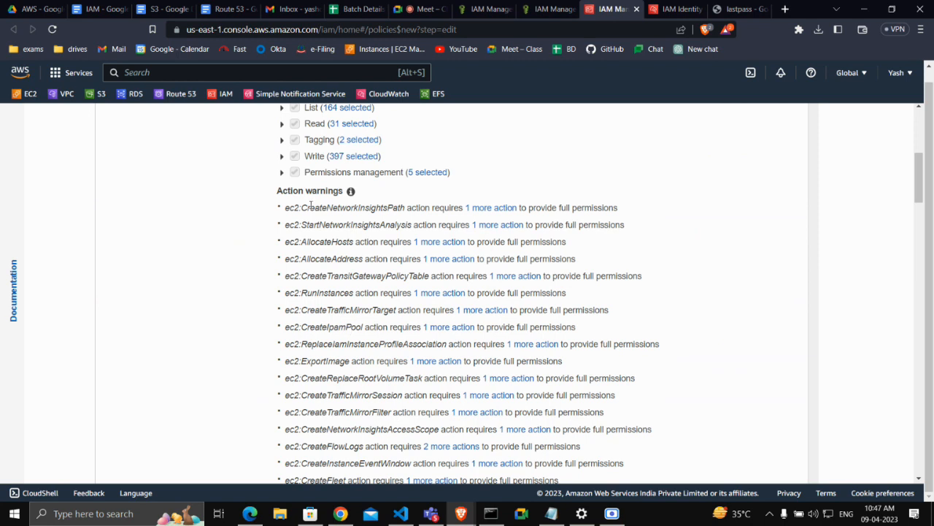
scroll(347, 328, "down", 15)
scroll(337, 248, "down", 10)
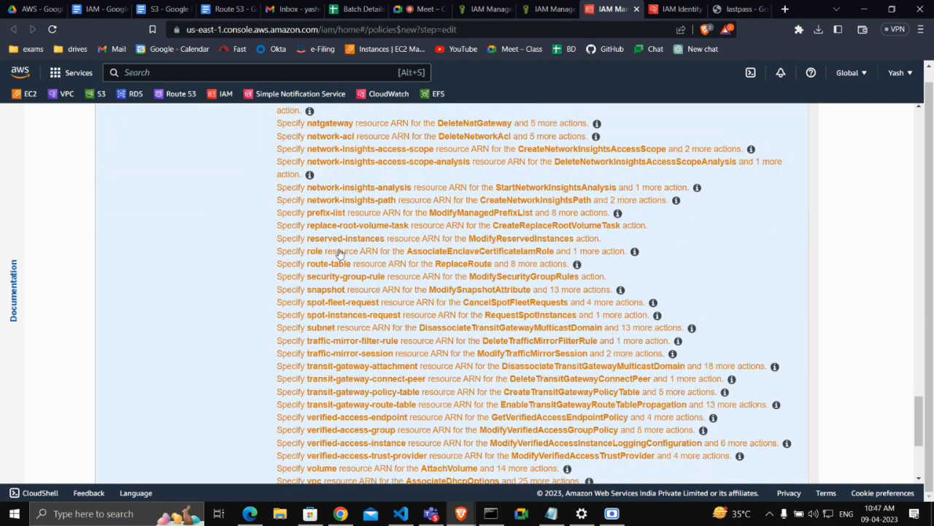
left_click(781, 473)
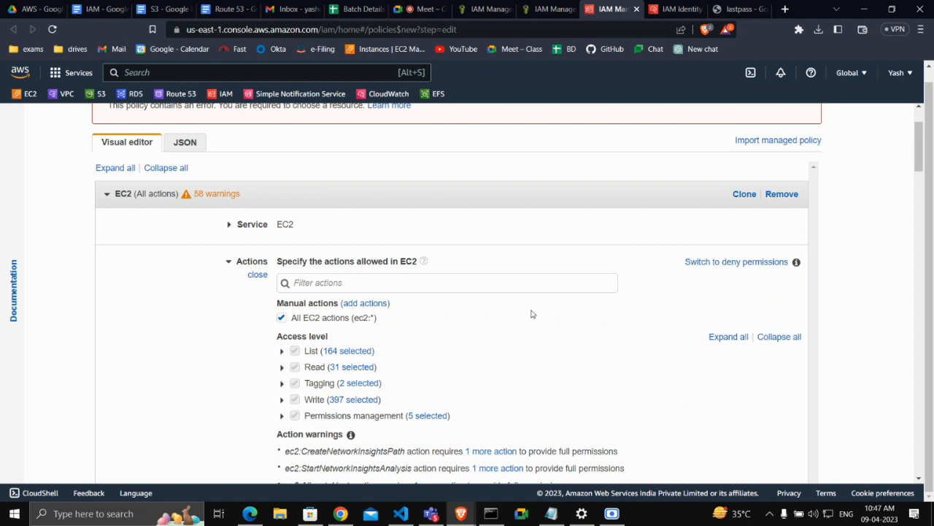
scroll(532, 314, "down", 20)
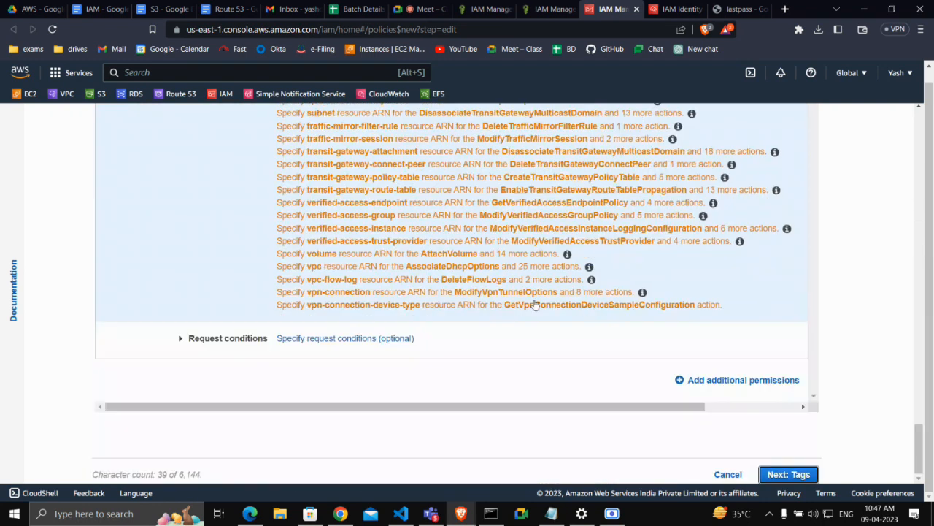
Step: Set the EC2 statement's resources to Any in this account, then All resources
left_click(346, 338)
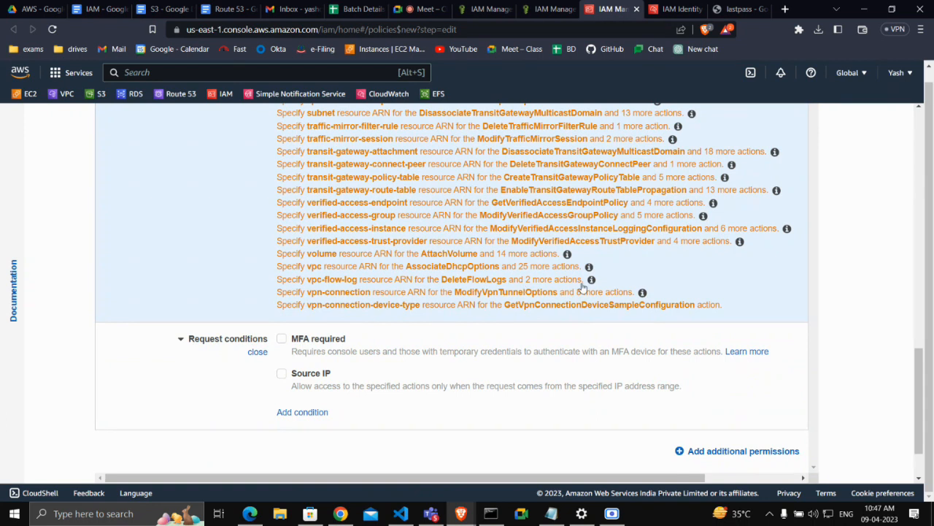
mouse_move(596, 281)
scroll(511, 252, "up", 3)
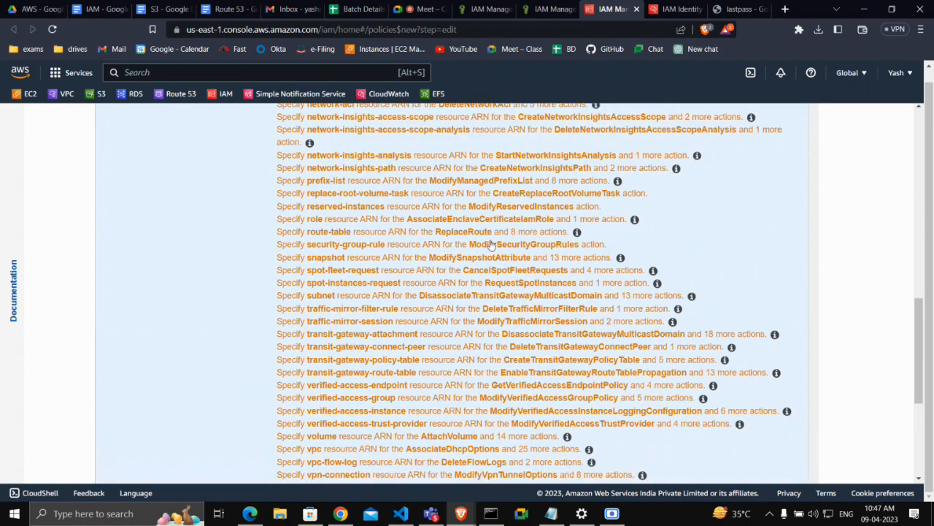
scroll(492, 245, "up", 10)
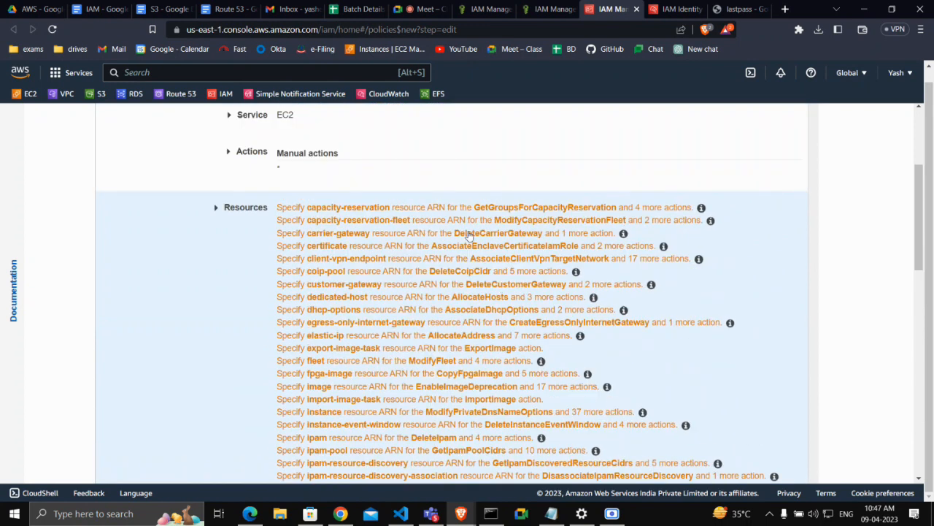
left_click(411, 239)
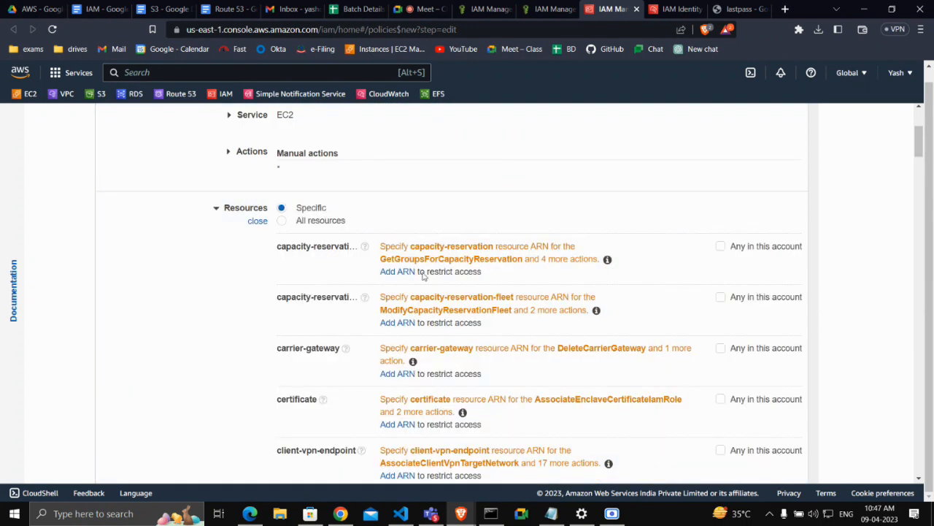
left_click(720, 246)
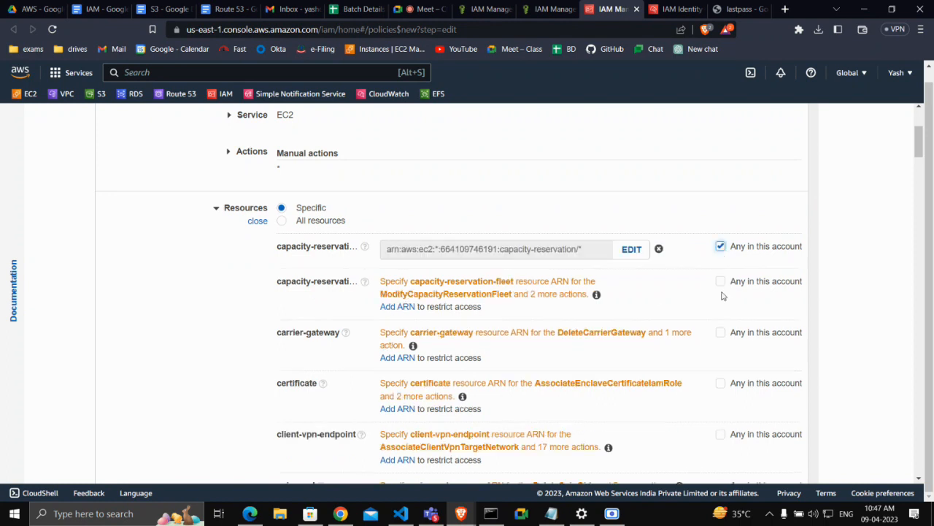
left_click(281, 220)
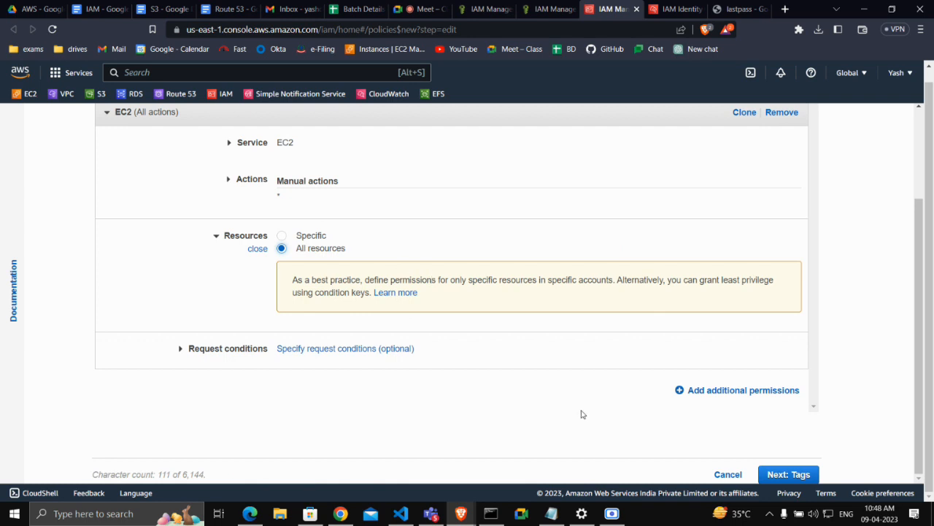
Step: Skip tags, name the policy ec2-modified on review, and create it
left_click(777, 476)
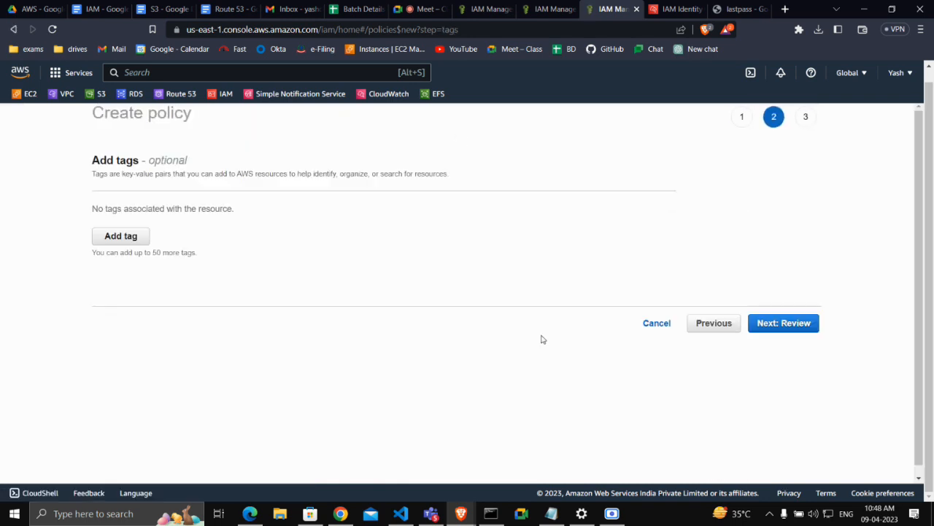
left_click(783, 328)
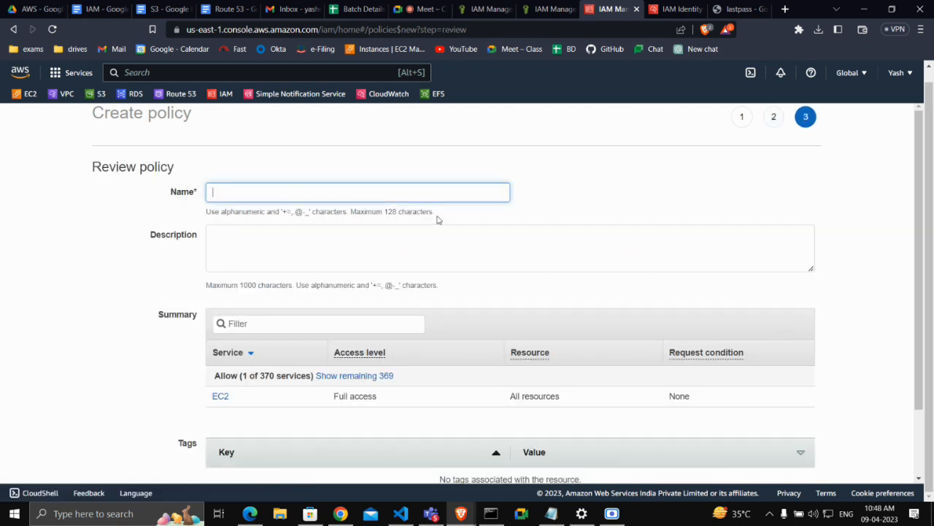
type("ec2-modified")
scroll(467, 212, "down", 2)
left_click(787, 474)
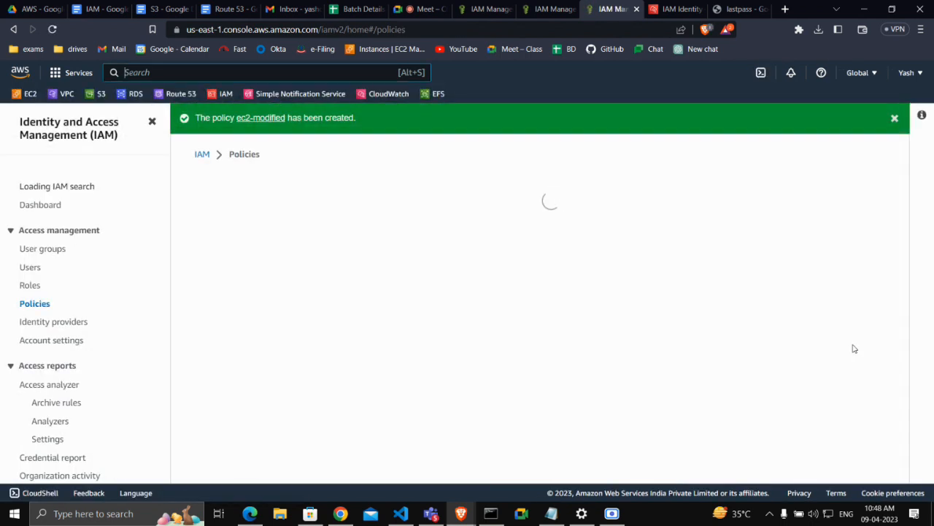
left_click_drag(904, 276, 904, 319)
scroll(321, 250, "up", 2)
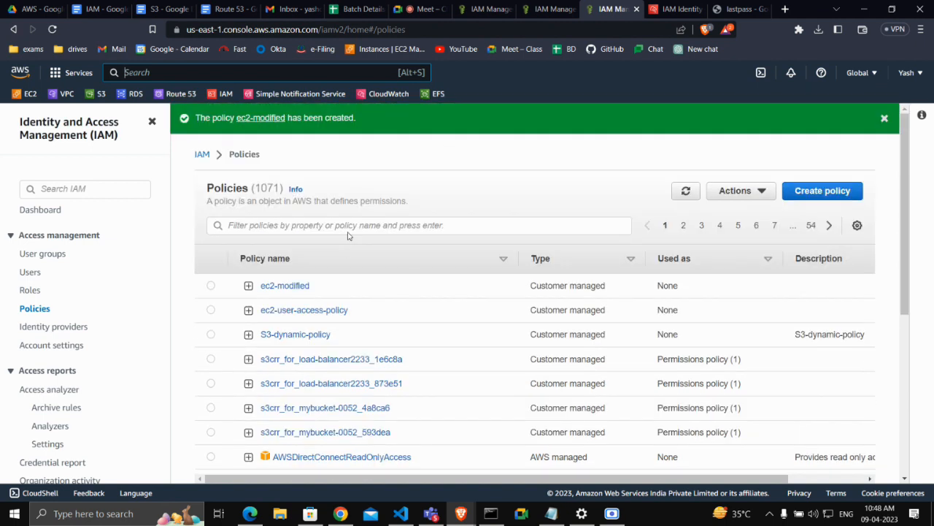
Step: Return to newuser's Add permissions page with Attach policies directly selected
left_click(544, 9)
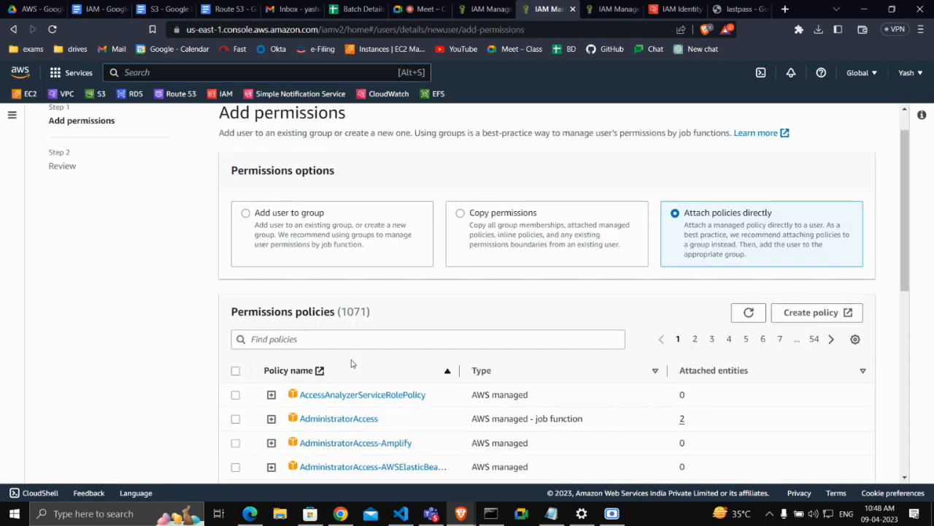
scroll(363, 290, "up", 1)
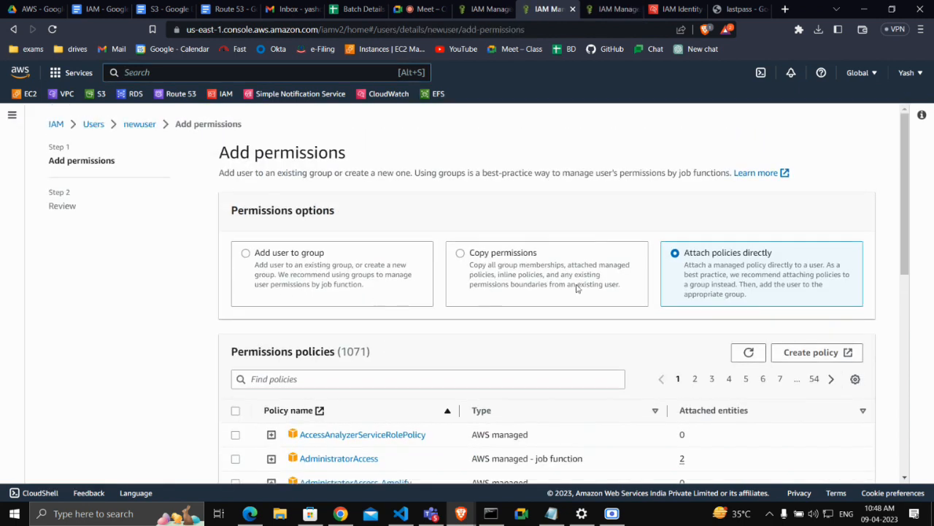
left_click(142, 127)
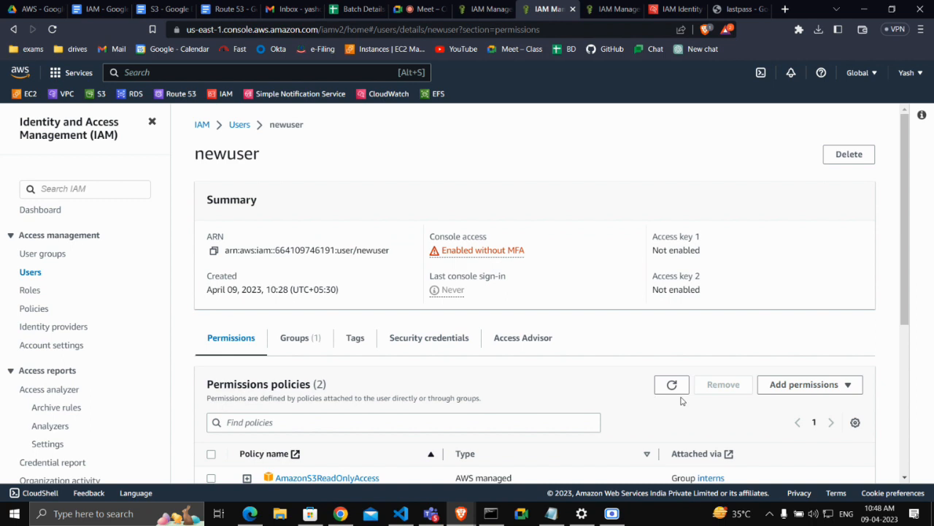
left_click(803, 384)
left_click(795, 403)
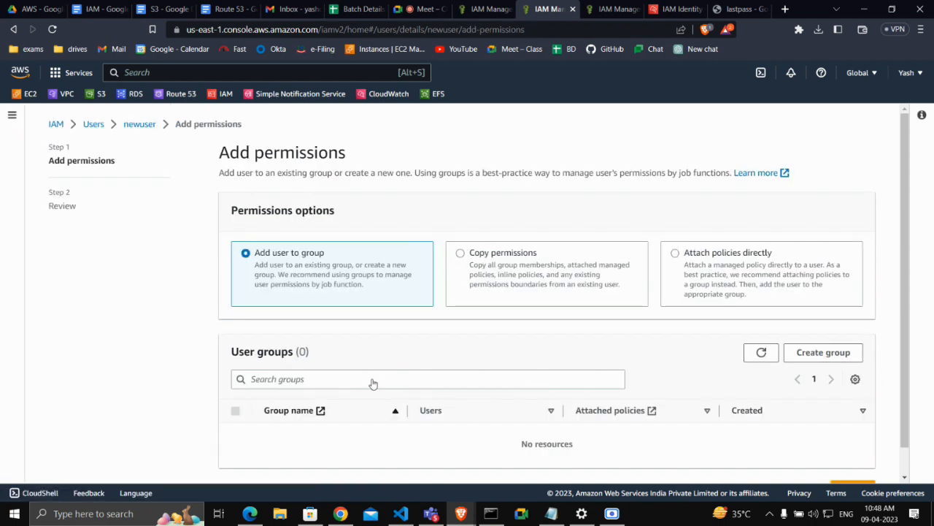
left_click(728, 261)
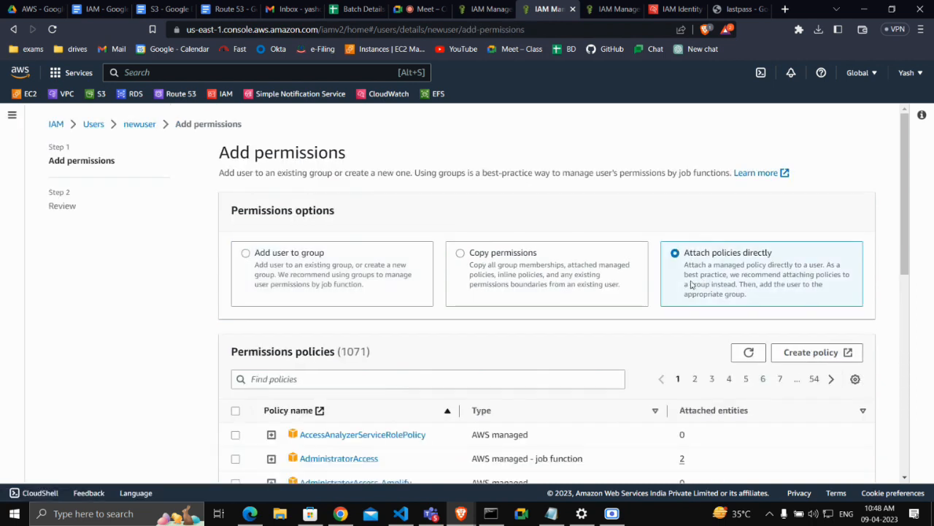
left_click(428, 379)
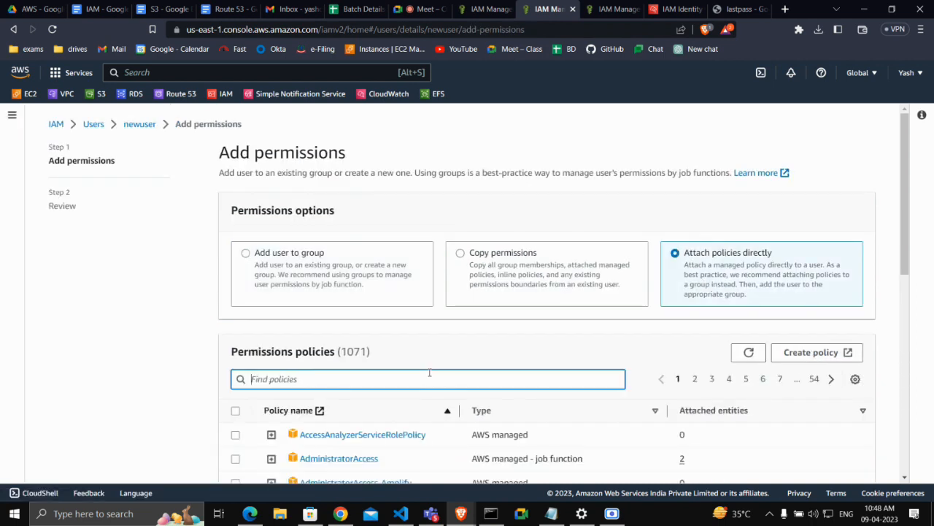
left_click(586, 6)
left_click(548, 9)
Step: Search policies for ec2 and refresh the list to pick up the new policy
type("ec2")
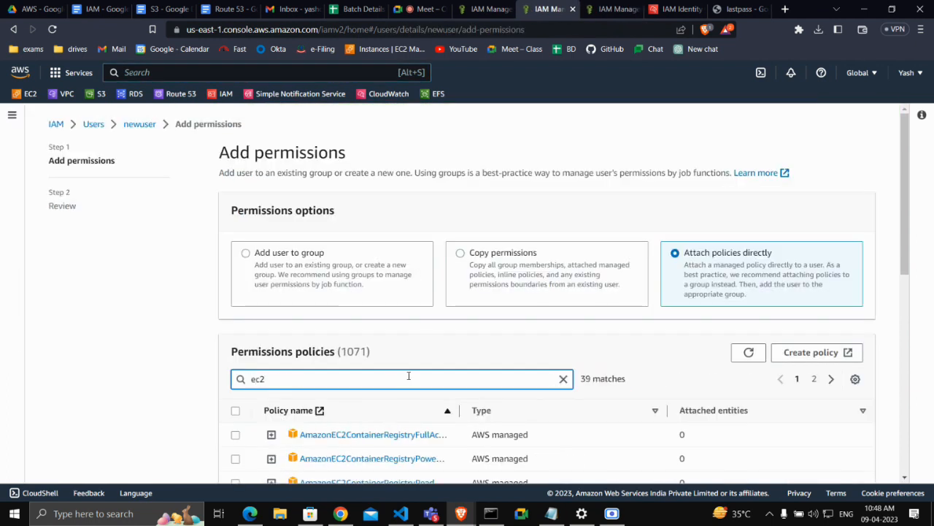
scroll(394, 392, "down", 3)
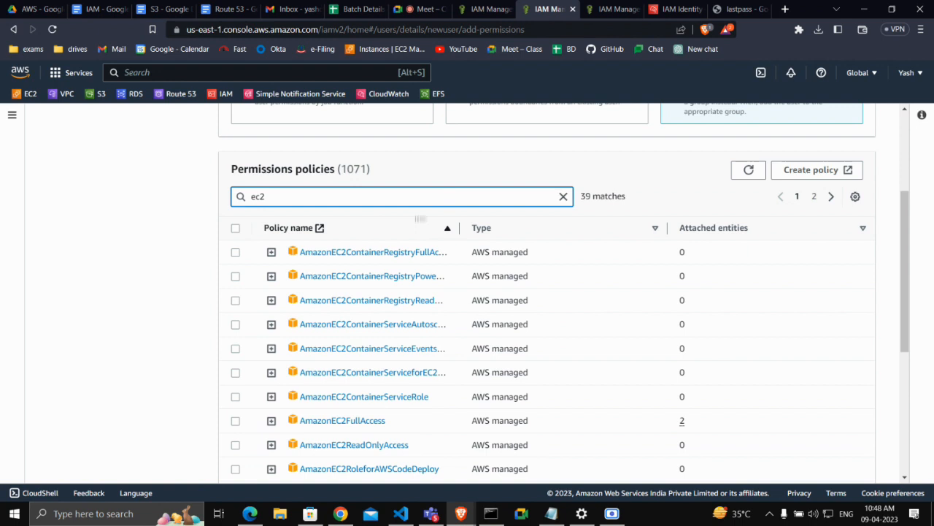
scroll(420, 219, "down", 4)
scroll(417, 234, "up", 5)
scroll(424, 343, "down", 8)
scroll(428, 344, "up", 9)
left_click(728, 355)
left_click(745, 355)
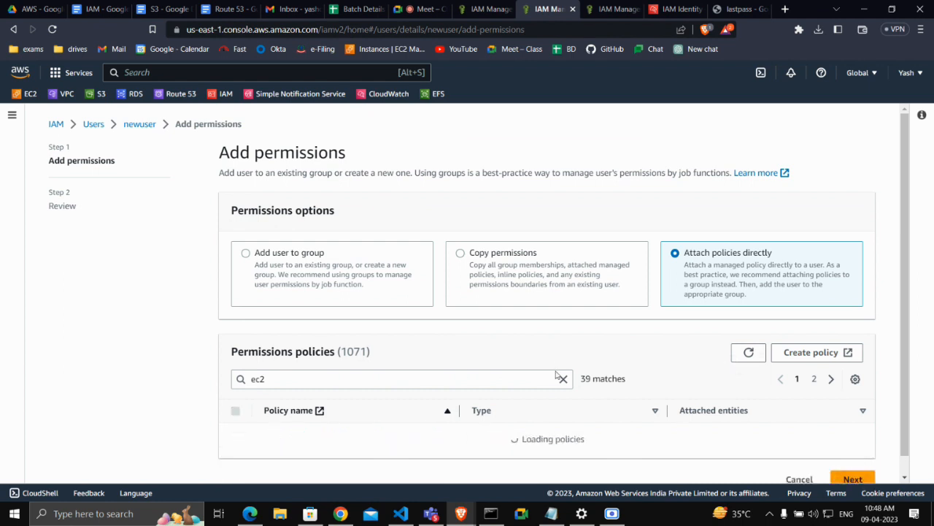
left_click(452, 375)
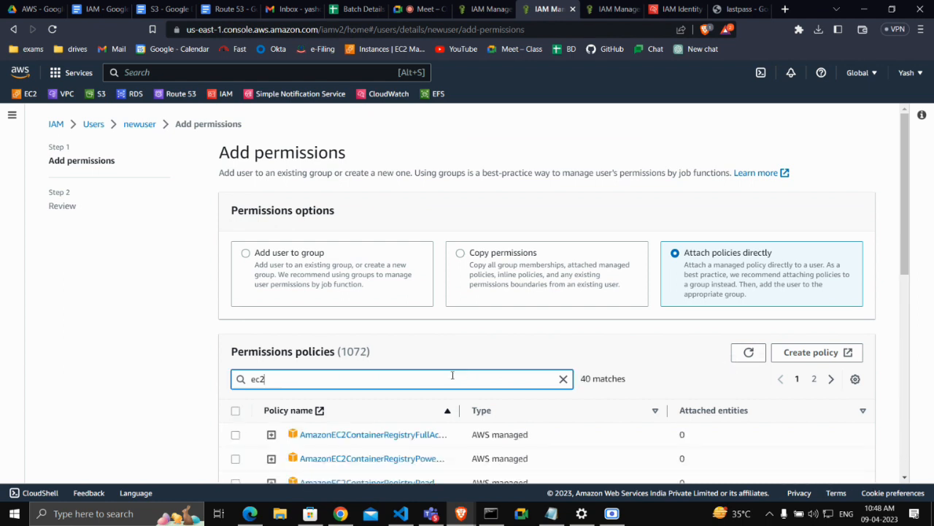
scroll(453, 375, "down", 6)
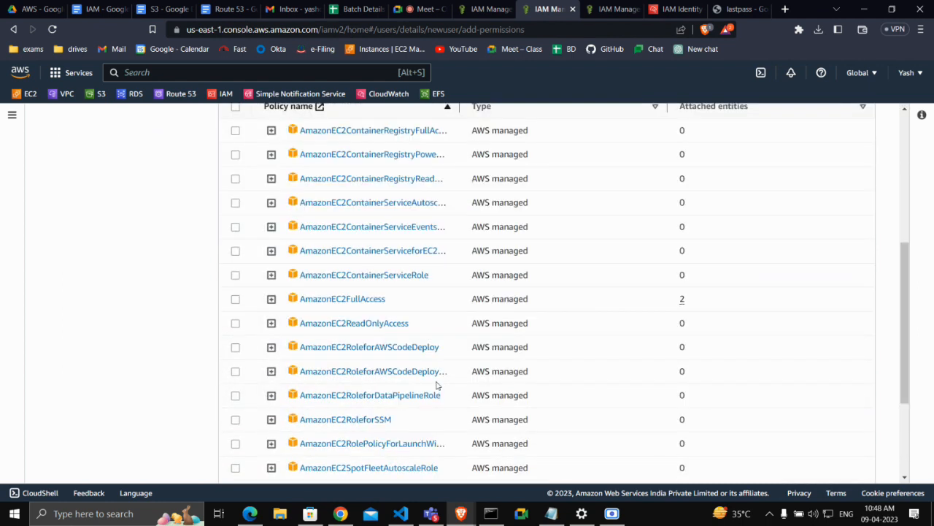
scroll(442, 385, "up", 5)
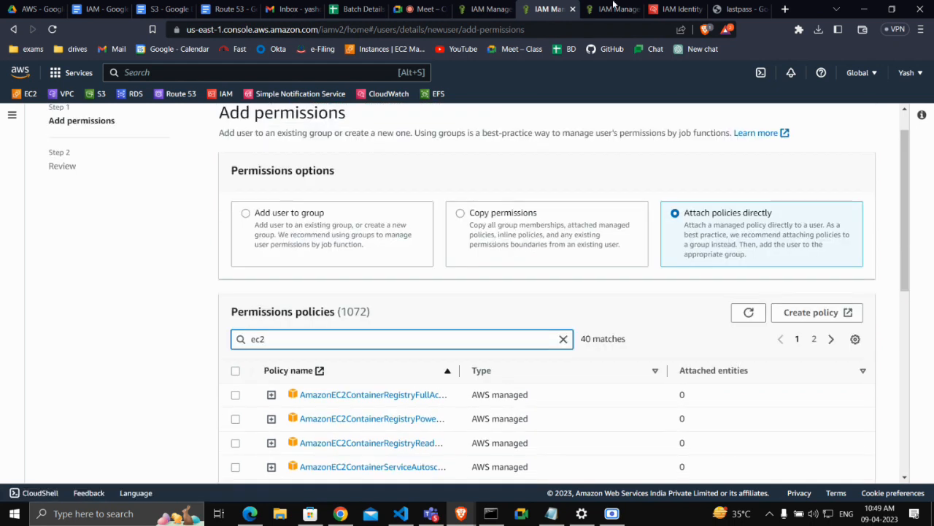
Step: Paste ec2-modified into the search, select it, and attach it to newuser
left_click(616, 9)
left_click_drag(335, 290, 261, 286)
key("ctrl+c")
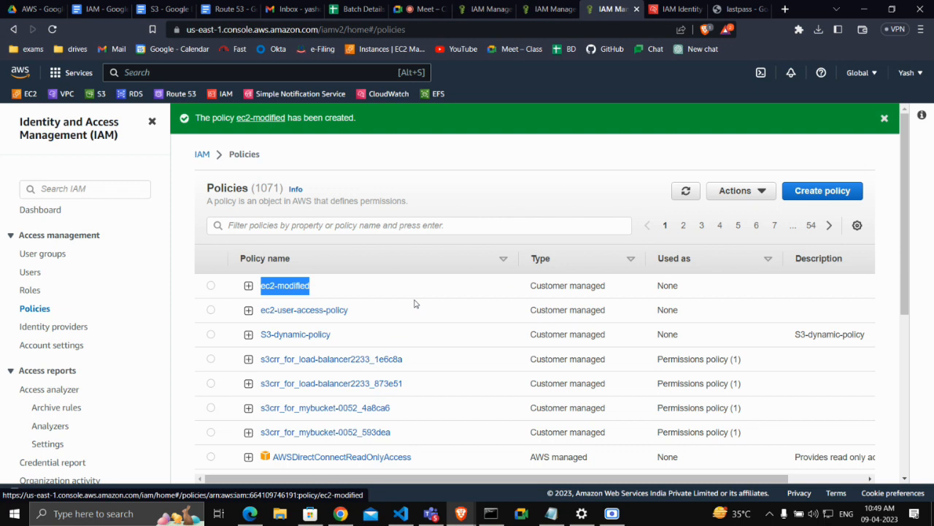
left_click(548, 9)
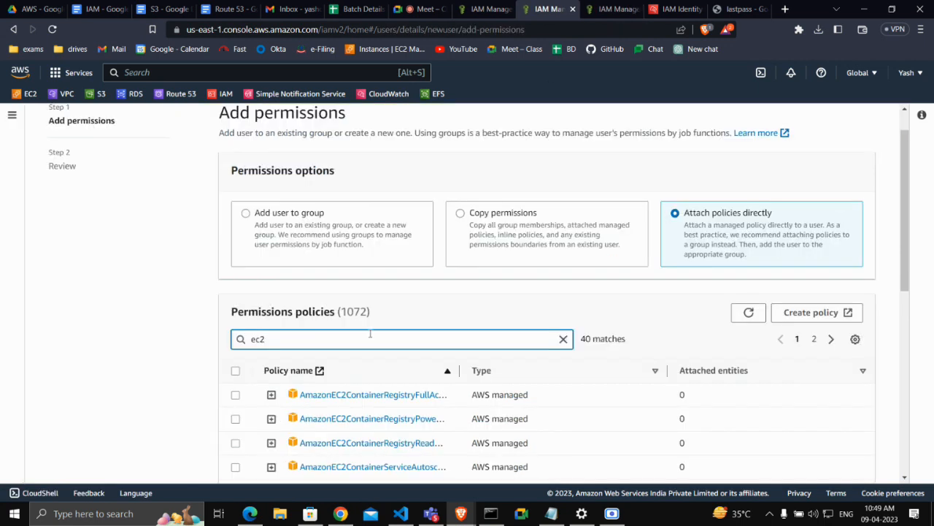
key("ctrl+a")
key("ctrl+v")
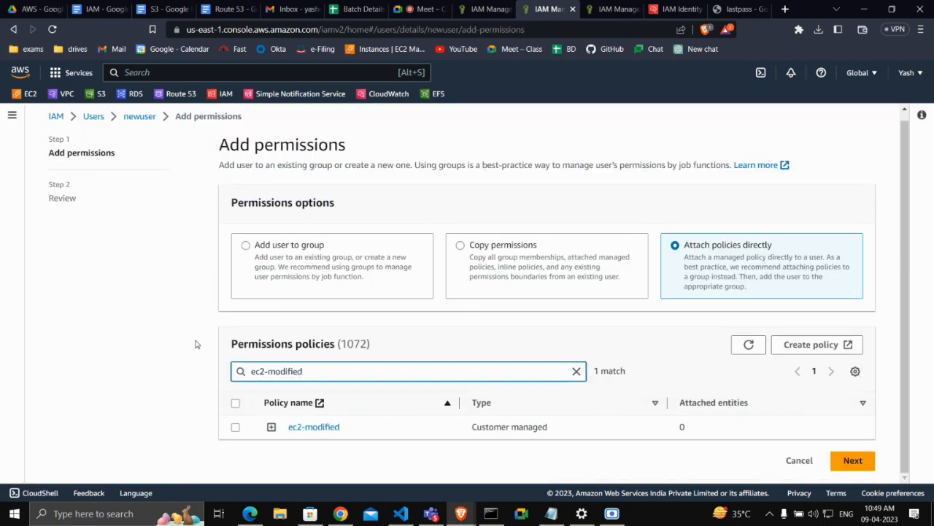
left_click(235, 426)
left_click(839, 462)
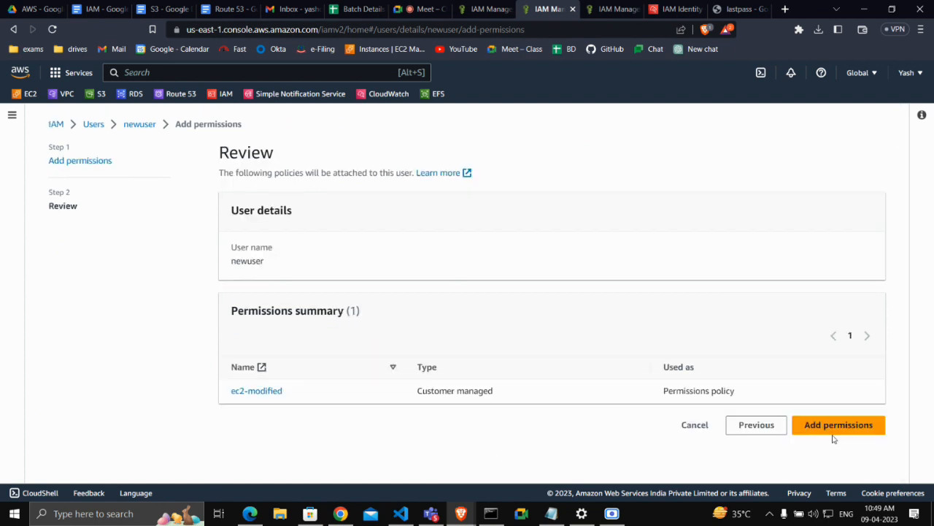
left_click(834, 432)
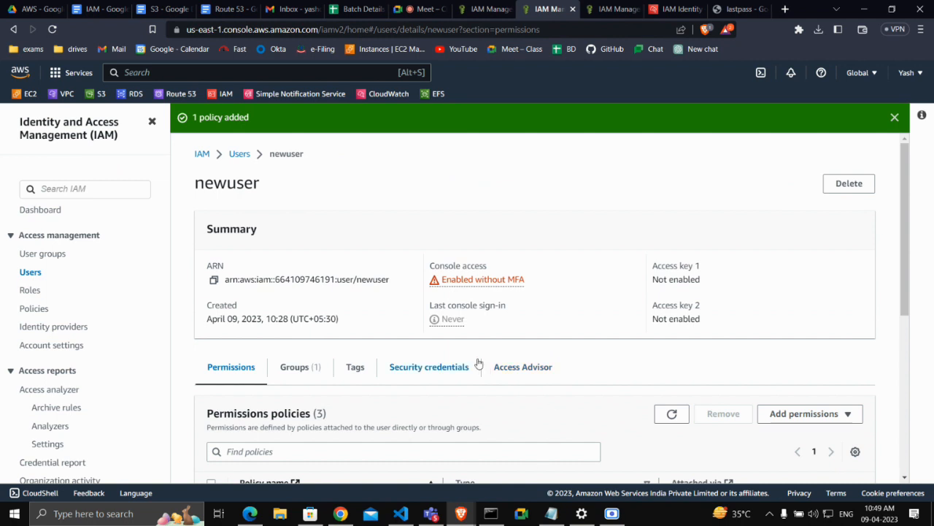
Step: Check newuser's three policies, including customer-managed ec2-modified, then open the IAM Roles list
scroll(486, 384, "down", 4)
scroll(486, 384, "up", 1)
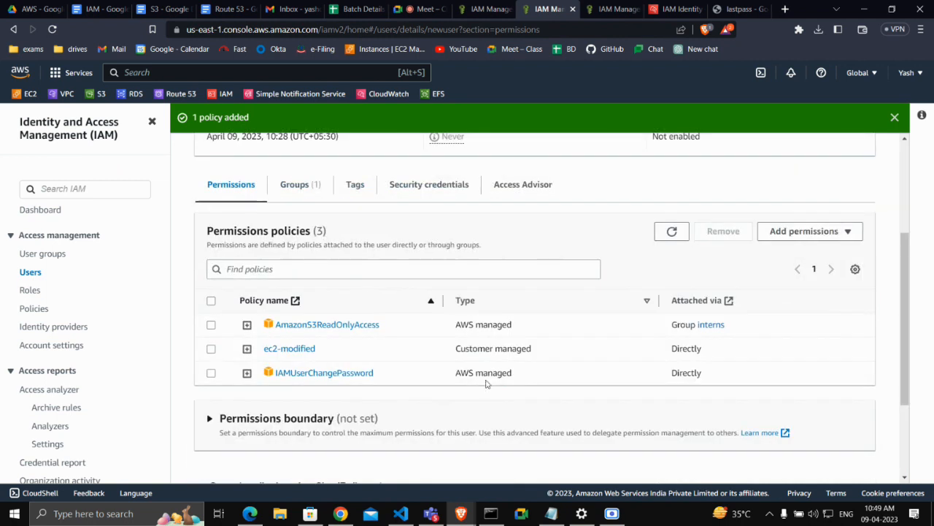
left_click_drag(454, 354, 559, 351)
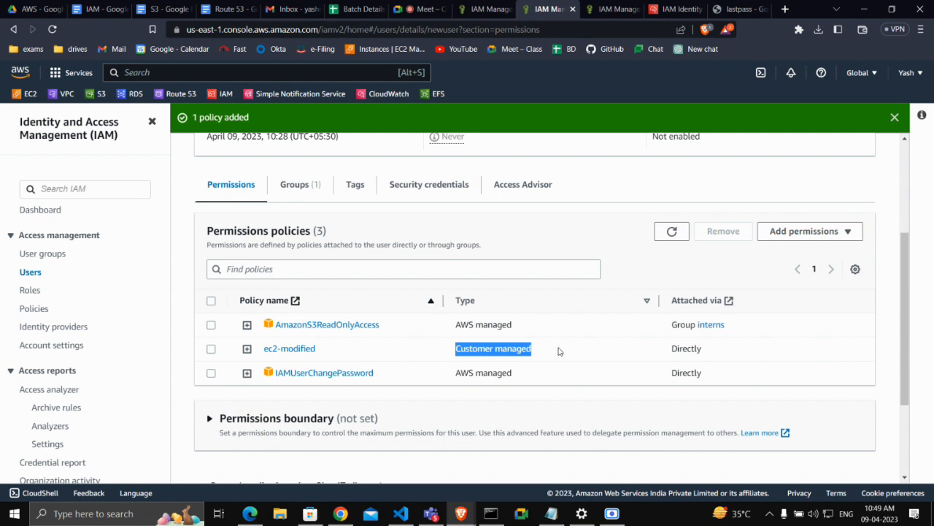
left_click(557, 375)
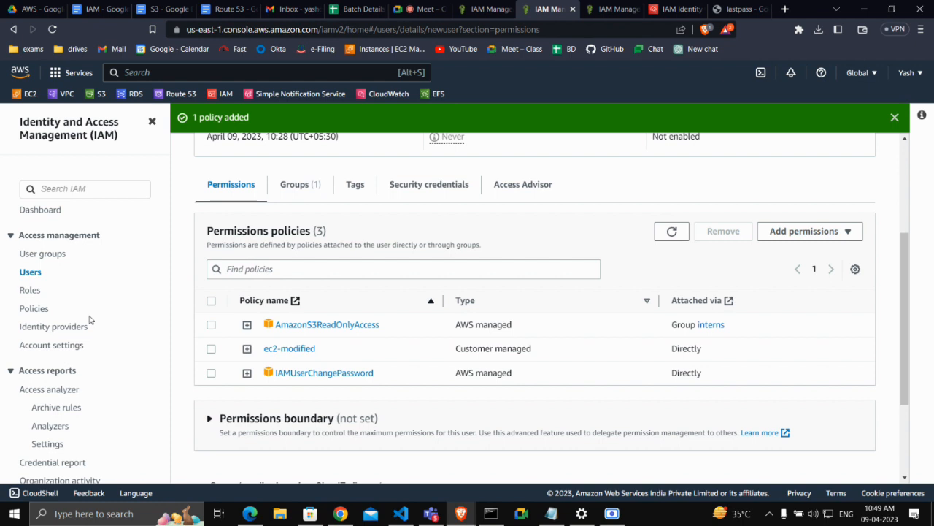
left_click(34, 291)
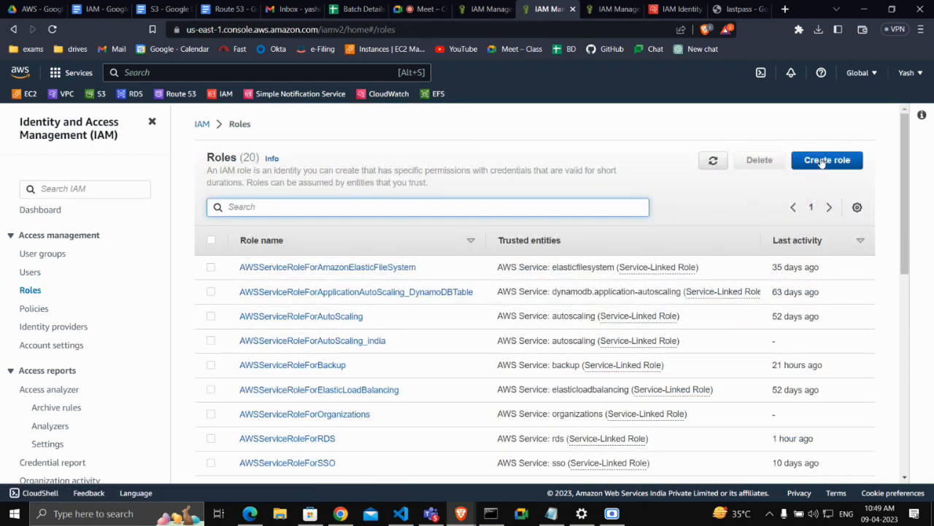
Step: Start a new role, trying a custom trust policy before returning to AWS service
left_click(822, 162)
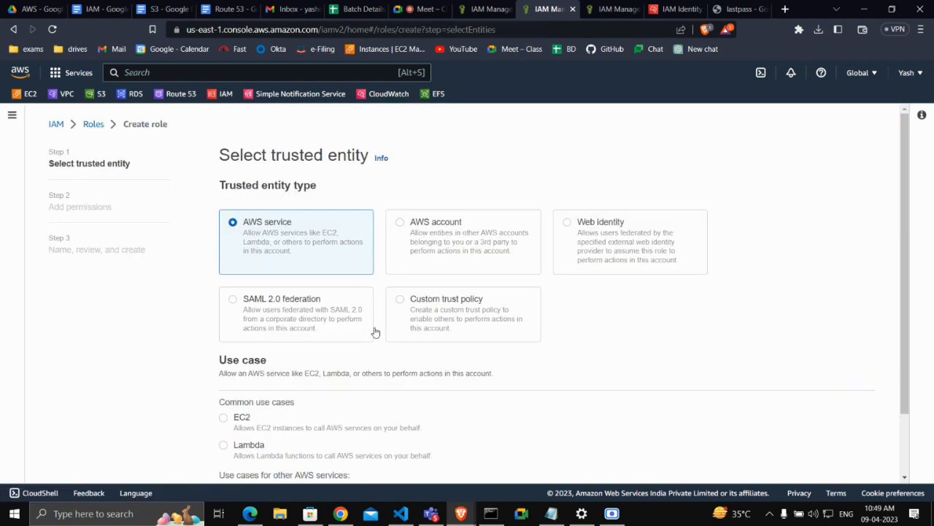
scroll(375, 329, "down", 1)
left_click(411, 232)
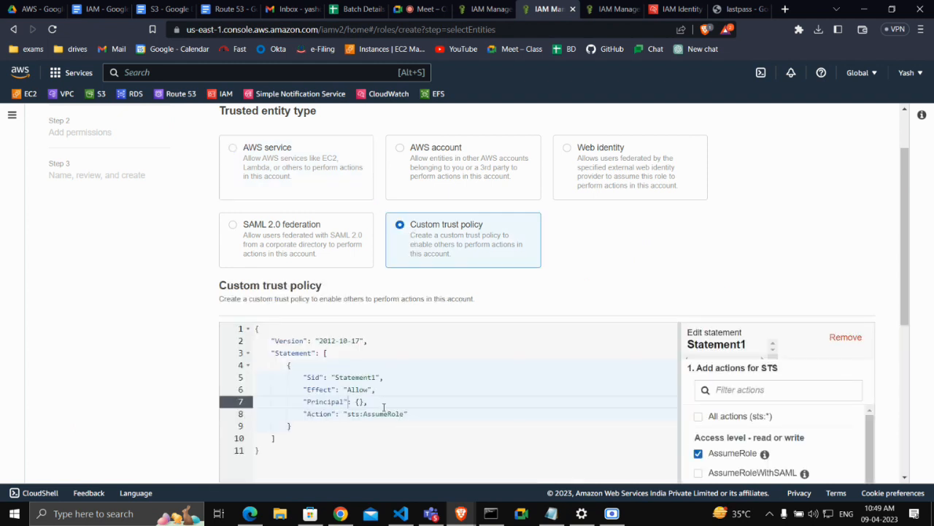
scroll(384, 406, "up", 1)
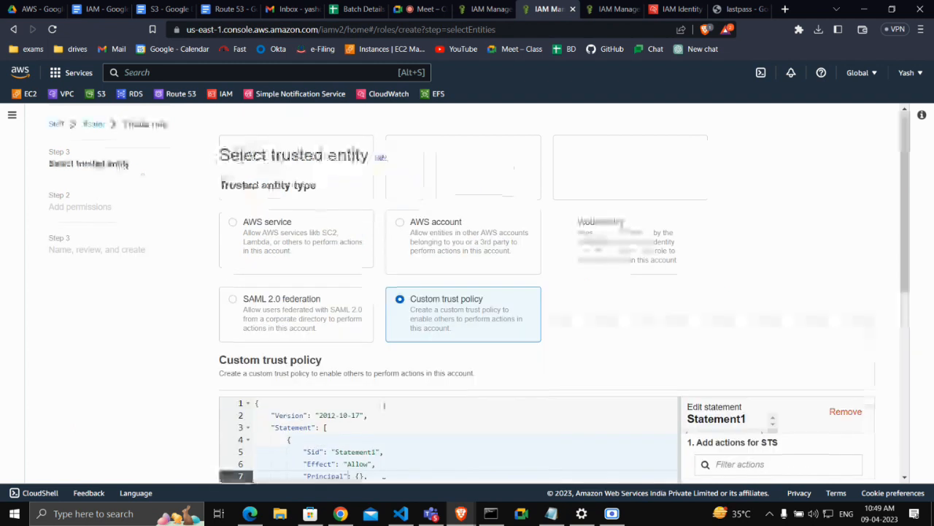
left_click(236, 229)
scroll(319, 435, "down", 2)
left_click(224, 344)
left_click(303, 422)
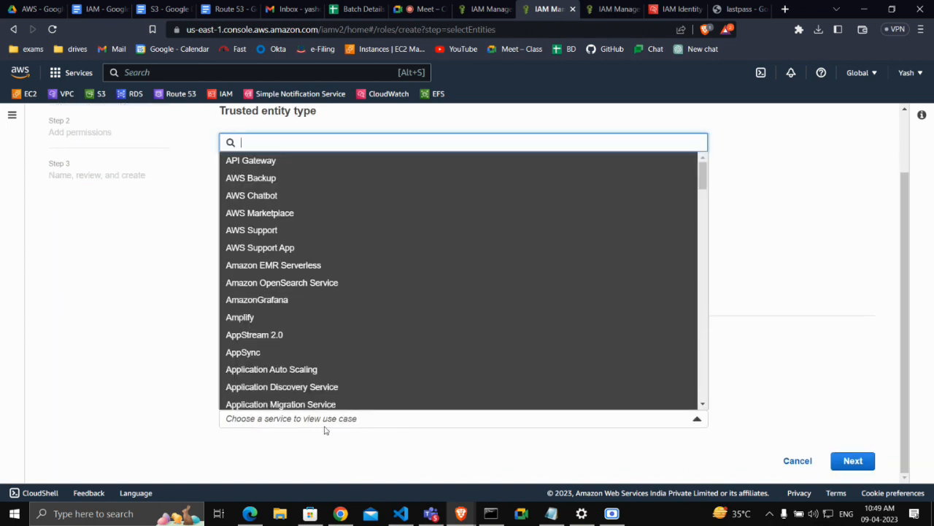
Step: Pick VPC from the other services list and attempt to continue
scroll(359, 380, "down", 1)
scroll(364, 373, "down", 15)
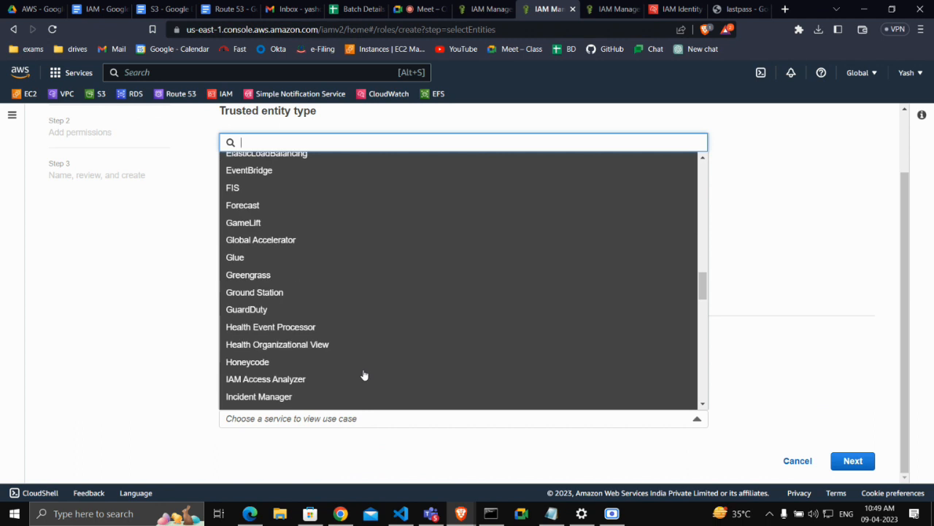
scroll(364, 375, "down", 5)
left_click(334, 329)
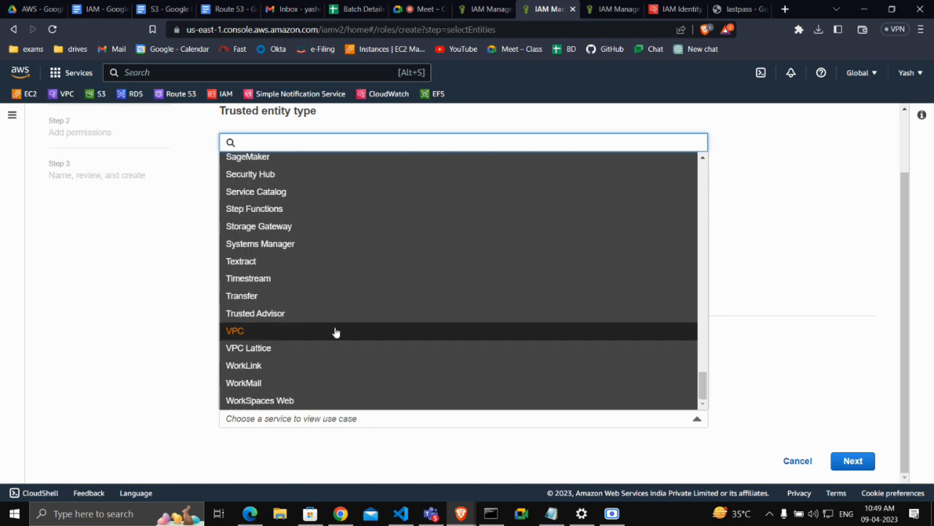
scroll(861, 464, "down", 1)
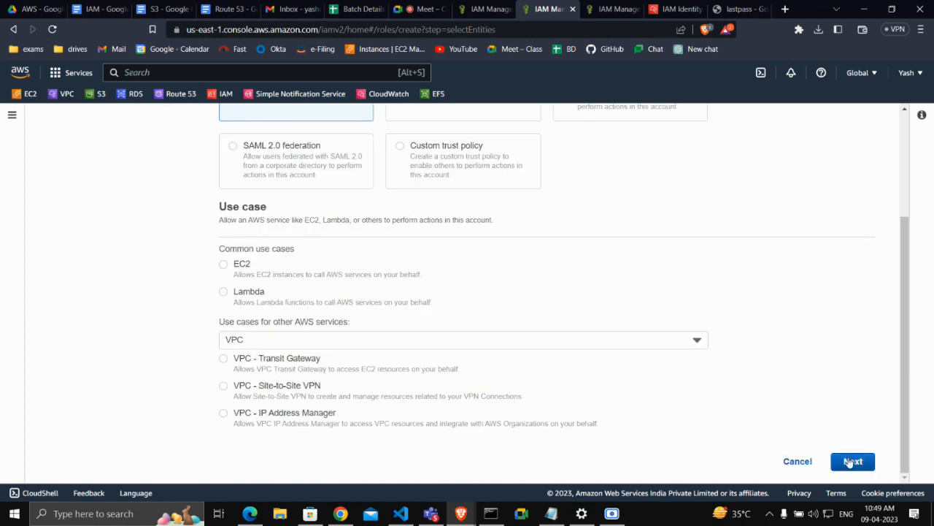
left_click(867, 473)
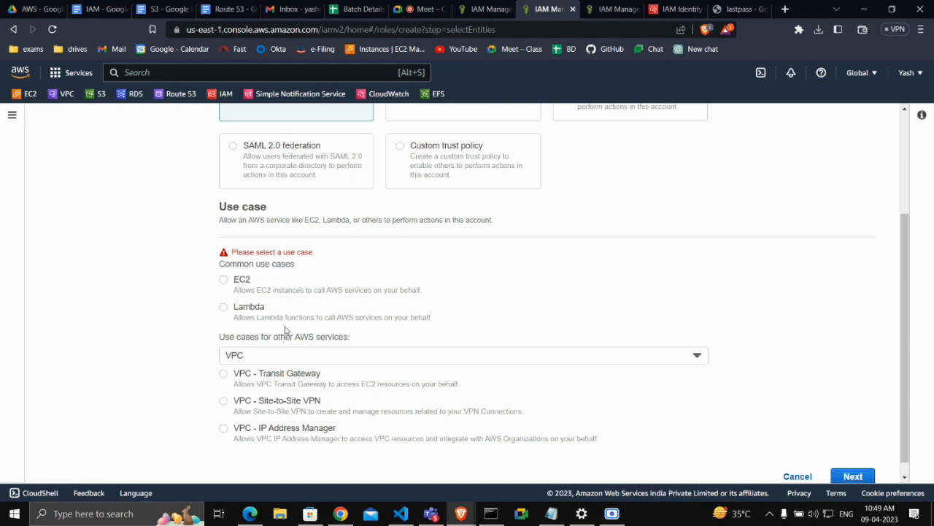
Step: Set EC2 as the role's use case and advance to the permissions step
left_click(223, 279)
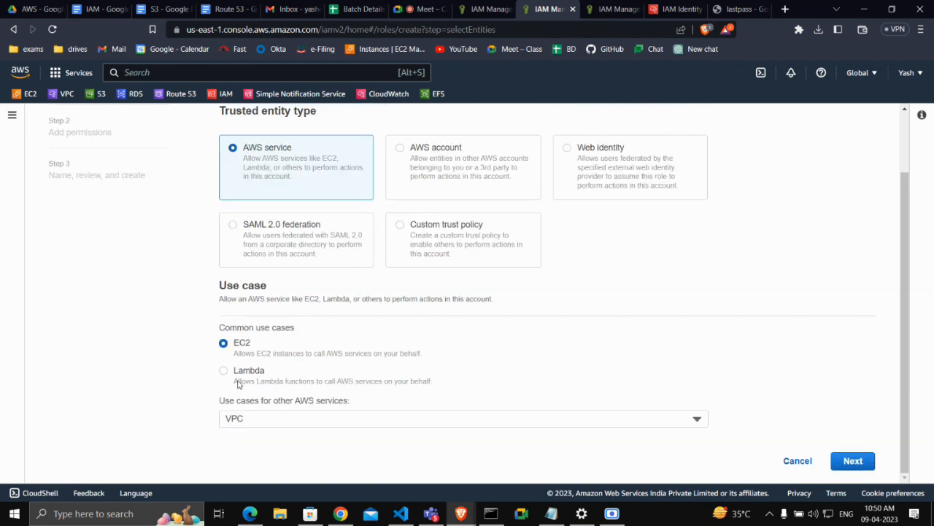
left_click(852, 461)
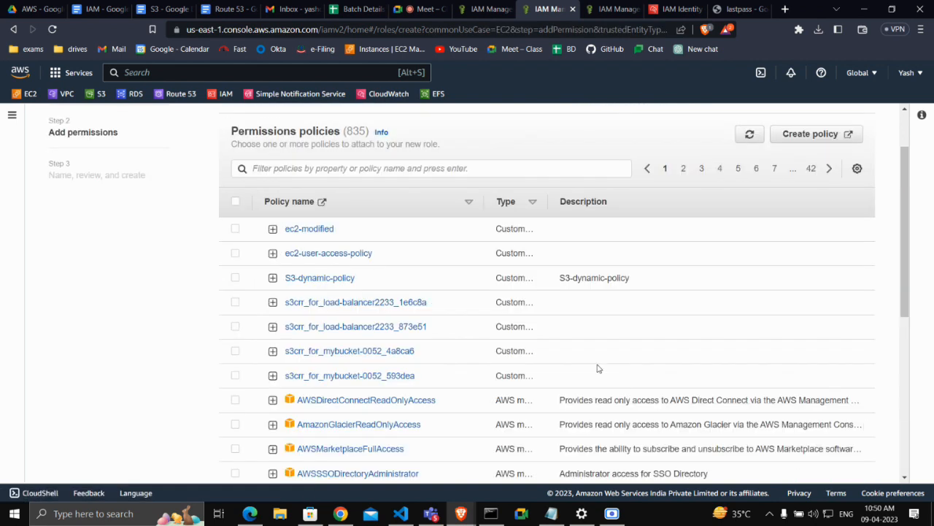
scroll(597, 368, "down", 4)
scroll(596, 367, "up", 5)
scroll(553, 319, "up", 1)
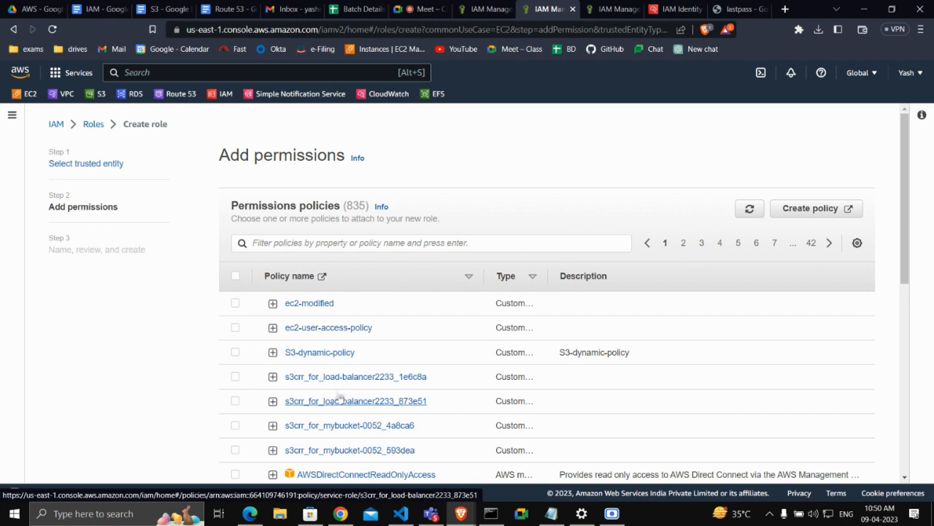
Step: Scroll the policy list, then switch to the Google Meet call tab
scroll(340, 401, "down", 15)
left_click(611, 513)
left_click(692, 466)
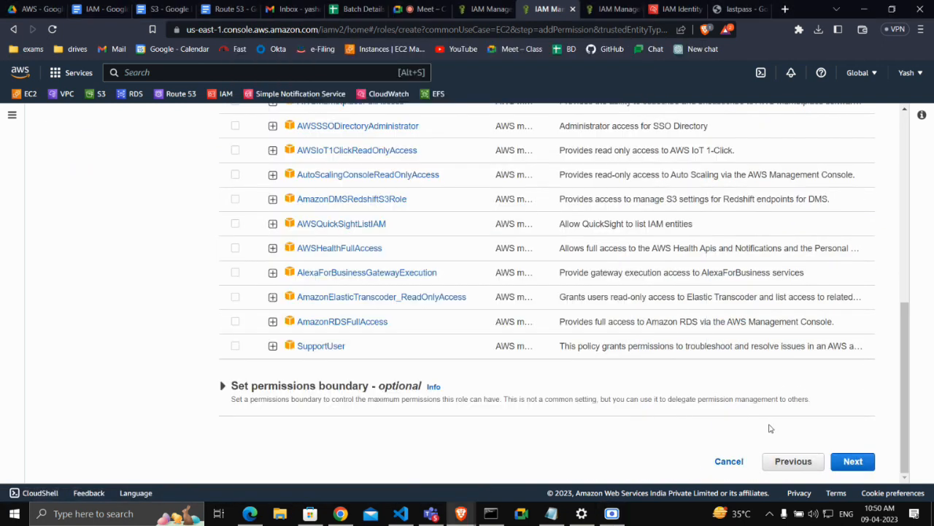
scroll(827, 422, "up", 10)
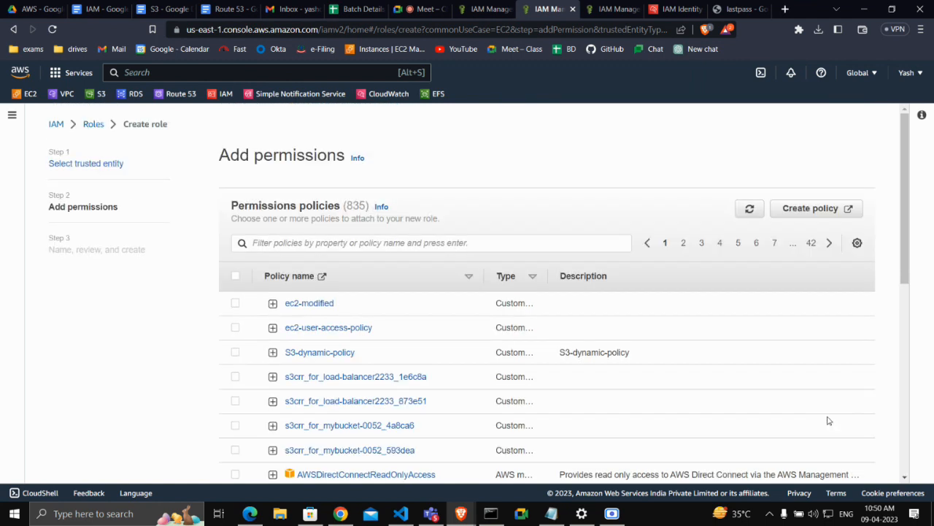
left_click(425, 9)
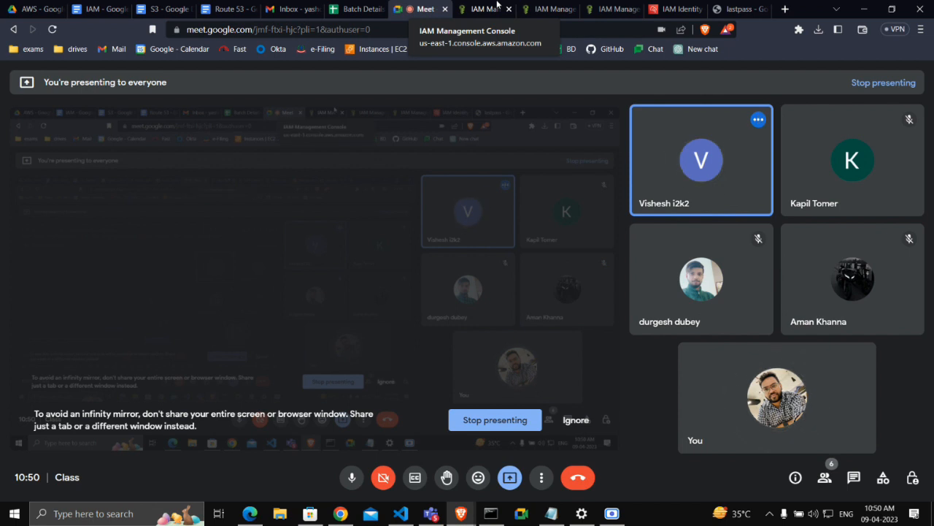
Step: Start a new IAM policy and choose S3 as its service
left_click(496, 9)
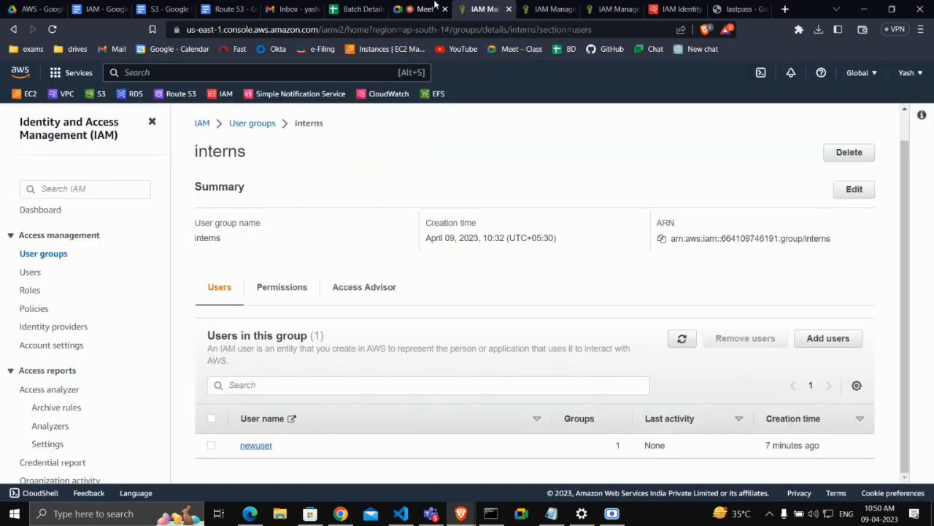
left_click(33, 308)
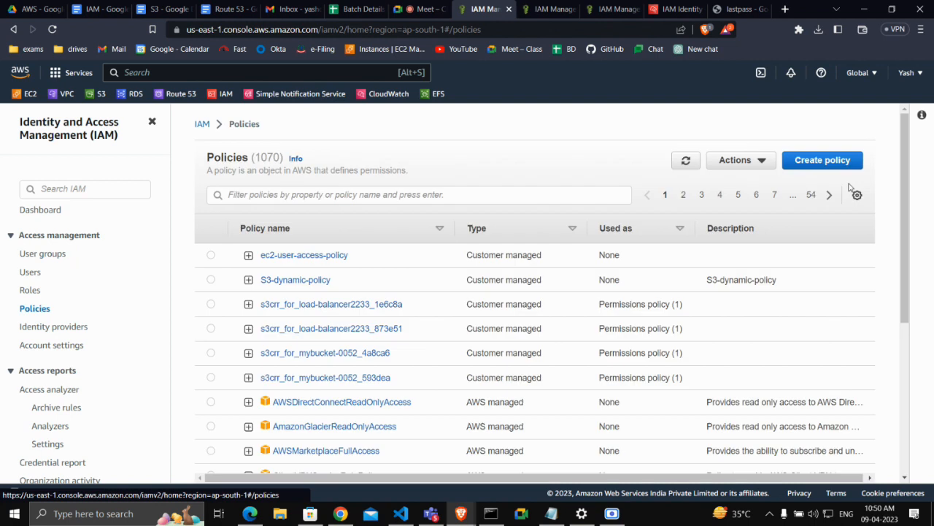
left_click(823, 171)
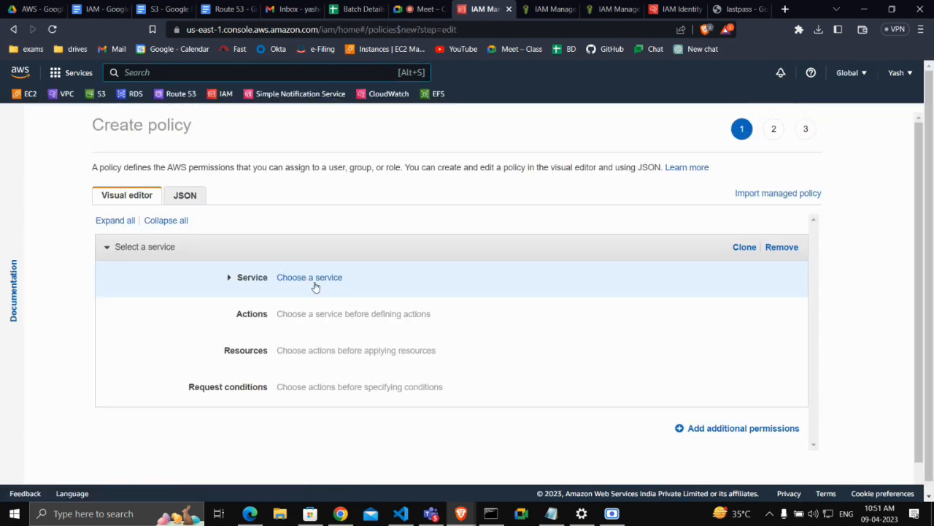
left_click(316, 279)
type("s3")
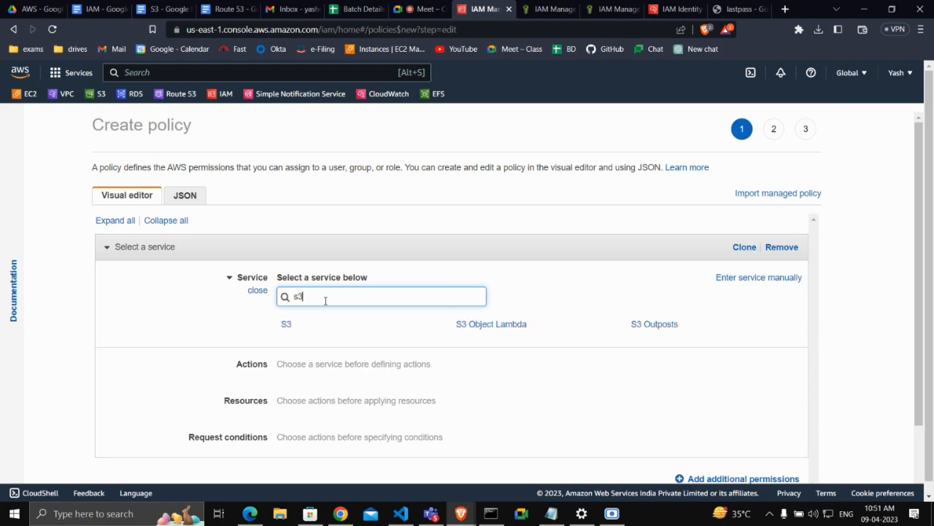
left_click(285, 324)
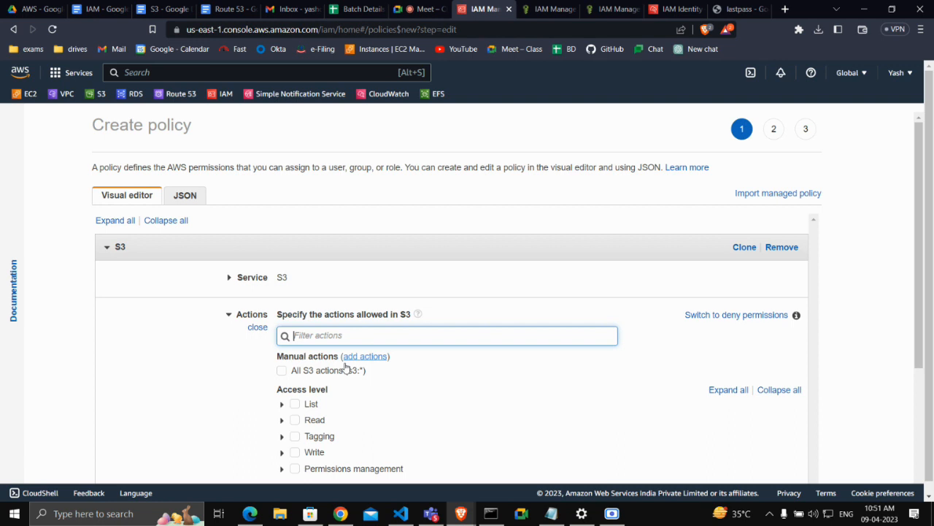
Step: Allow all S3 Read and Write access-level actions in the policy
scroll(296, 374, "down", 1)
left_click(295, 391)
left_click(295, 359)
scroll(295, 362, "down", 2)
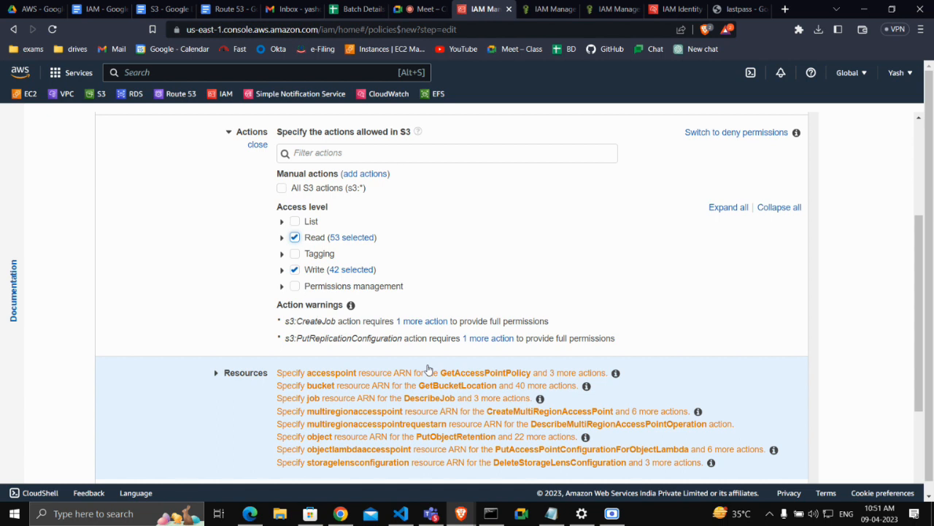
scroll(396, 375, "down", 2)
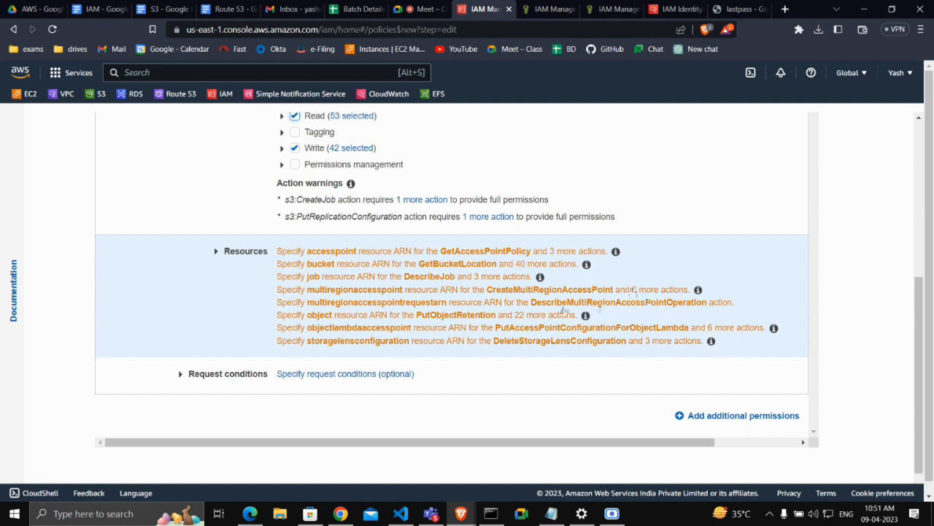
scroll(354, 298, "up", 1)
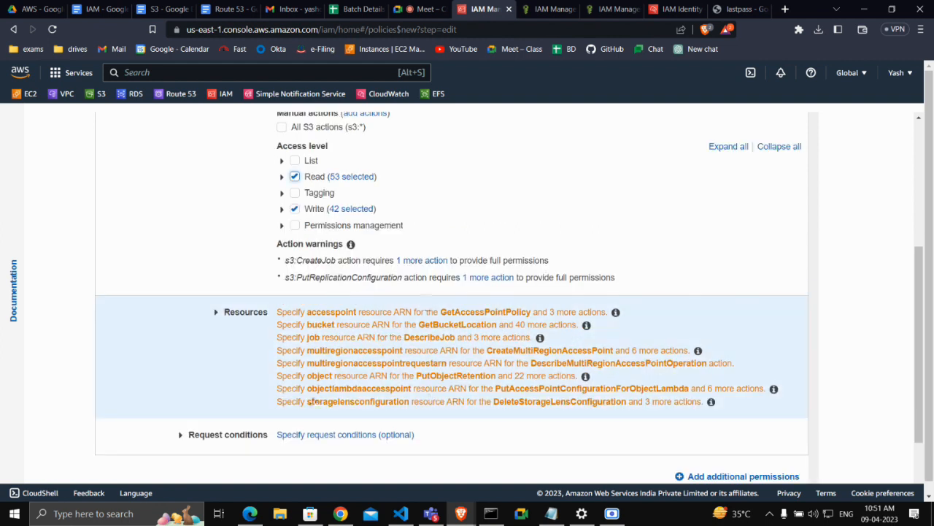
left_click(501, 280)
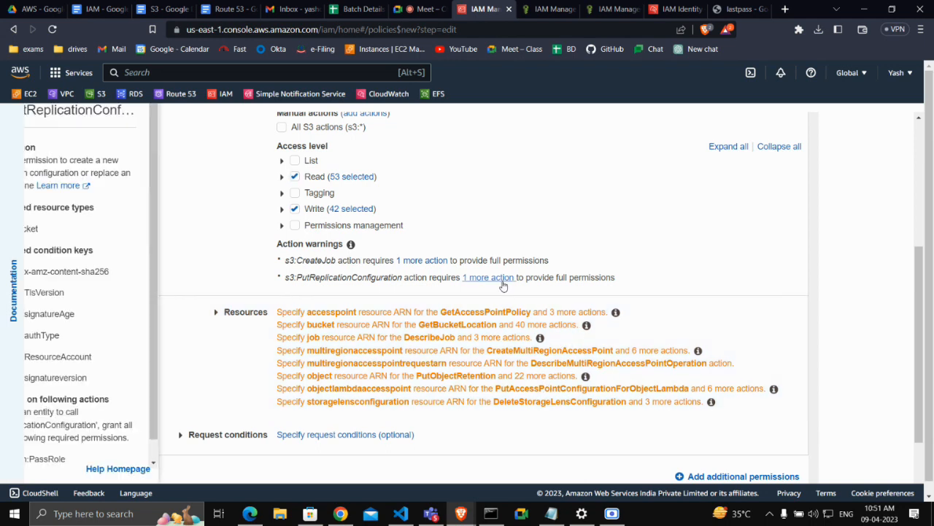
scroll(504, 360, "down", 1)
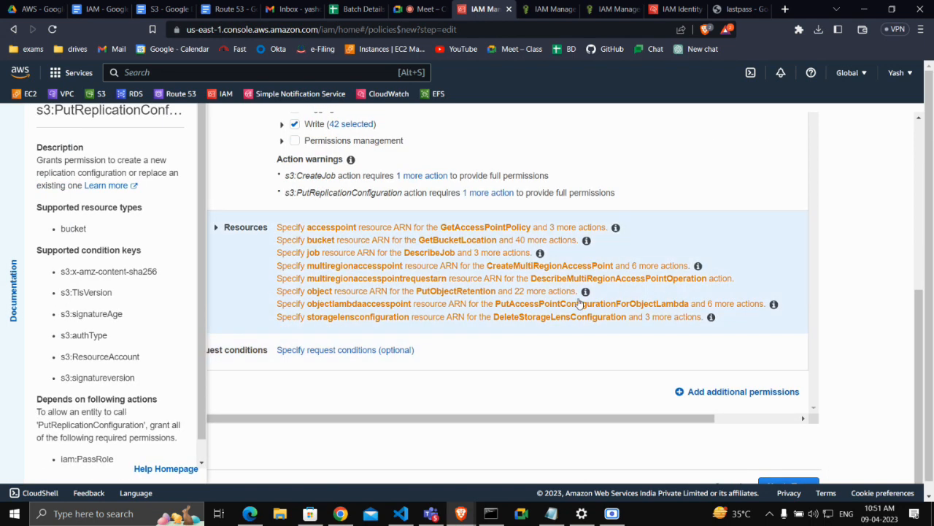
Step: Set the S3 policy's resources to All resources
left_click(507, 232)
scroll(566, 292, "up", 5)
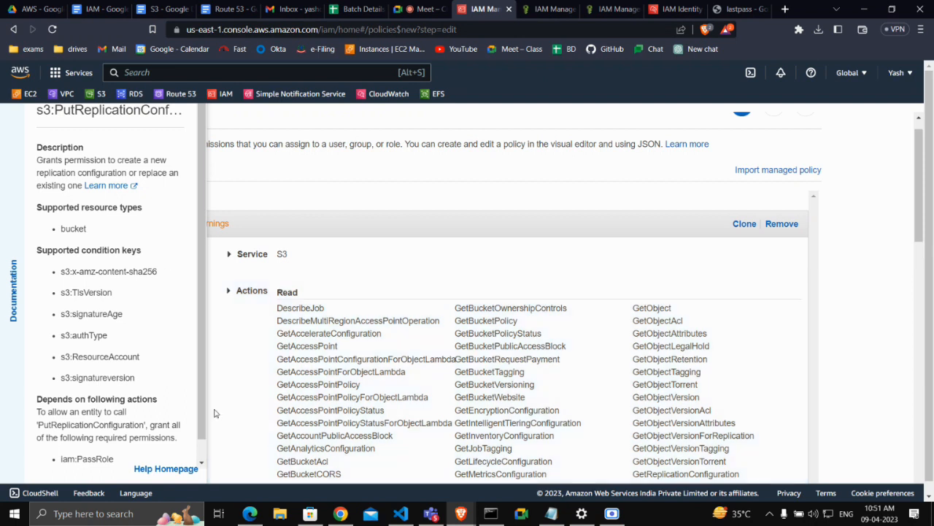
left_click(13, 292)
scroll(398, 395, "down", 10)
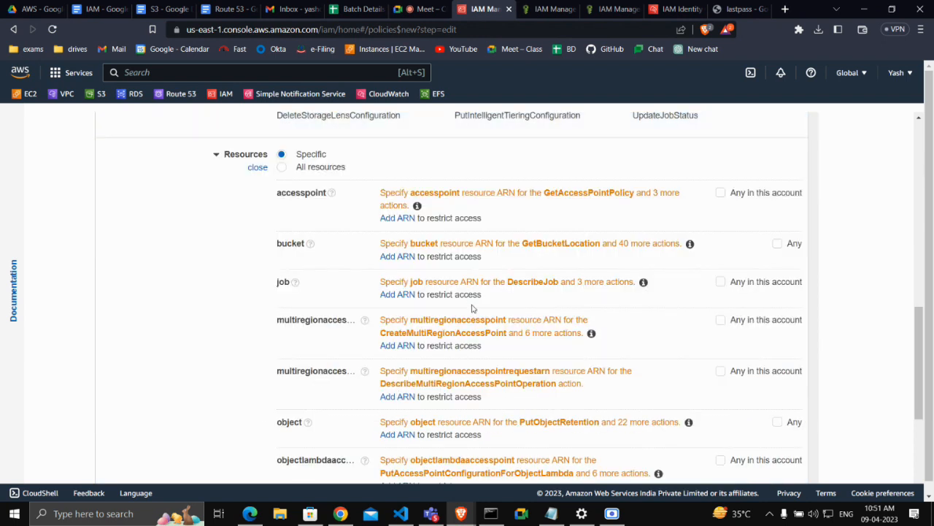
scroll(452, 222, "down", 3)
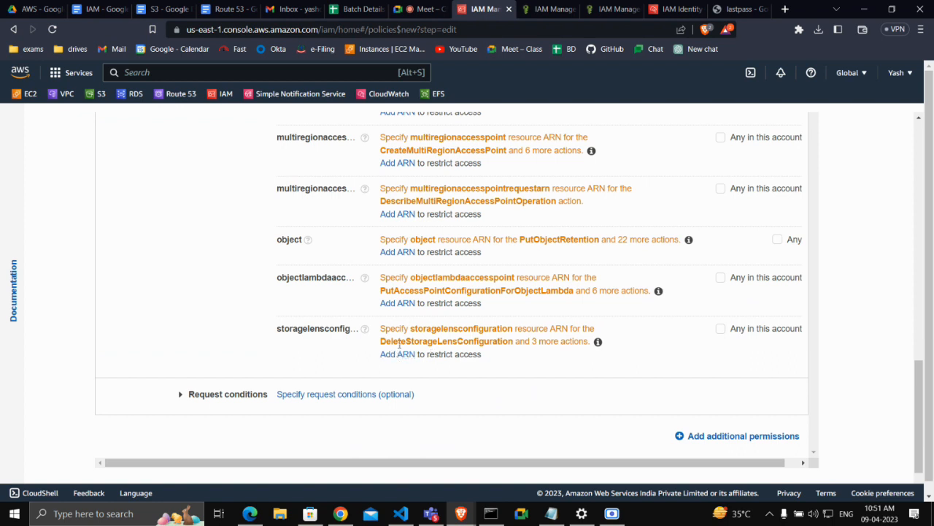
scroll(438, 347, "up", 4)
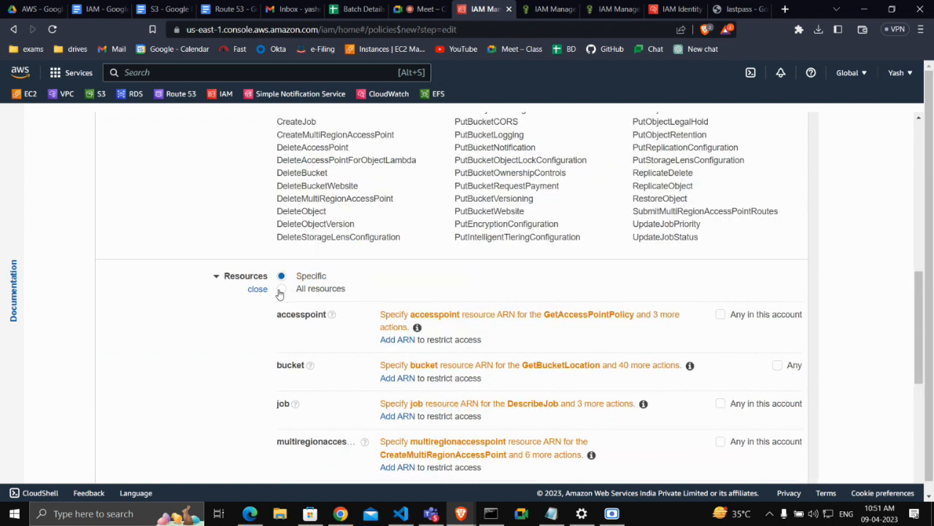
left_click(281, 288)
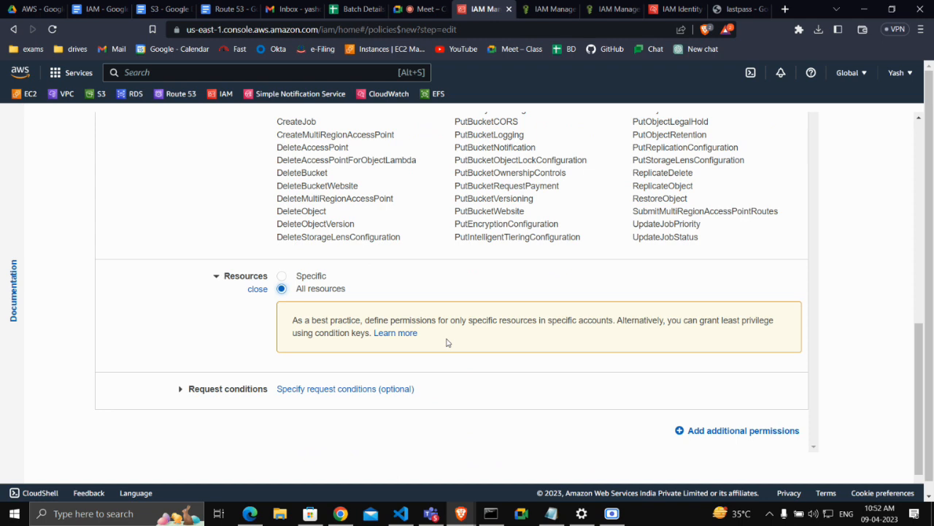
scroll(679, 423, "down", 2)
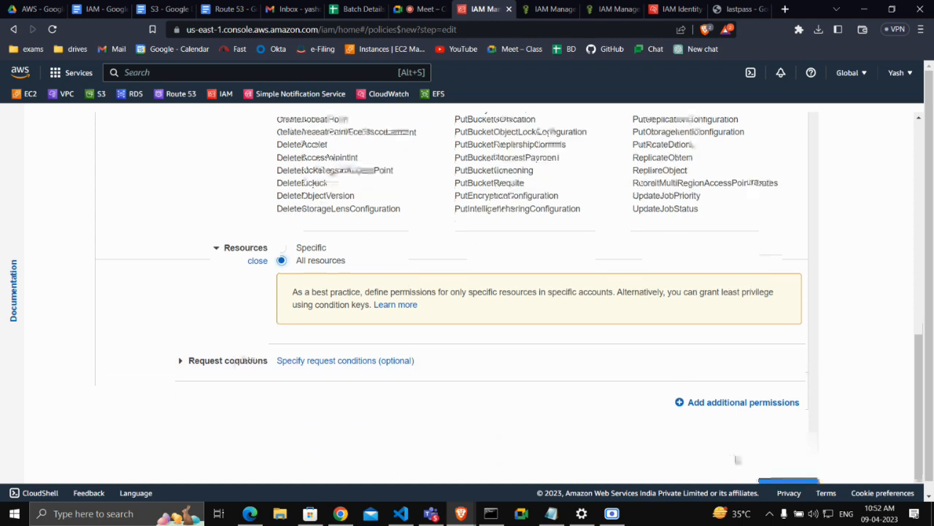
Step: Advance the S3 policy past Tags to Review, then go to the IAM dashboard
left_click(790, 483)
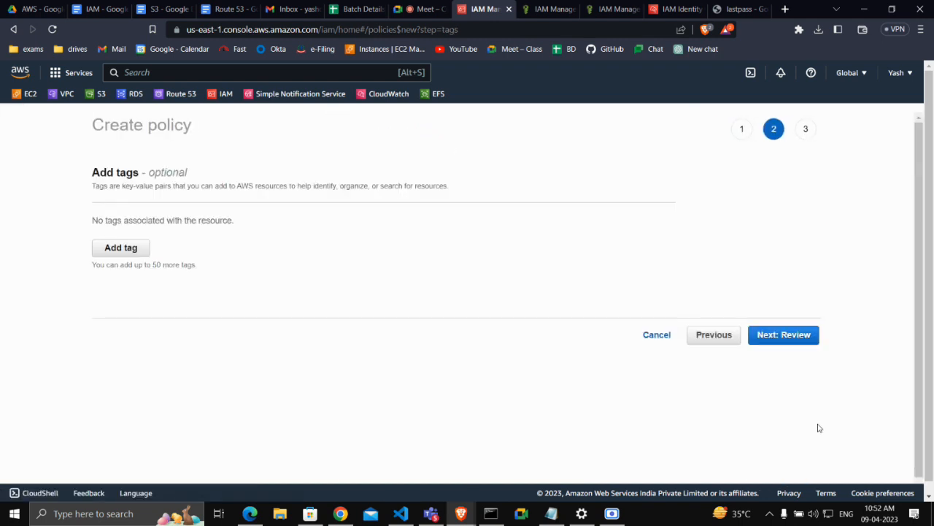
left_click(770, 343)
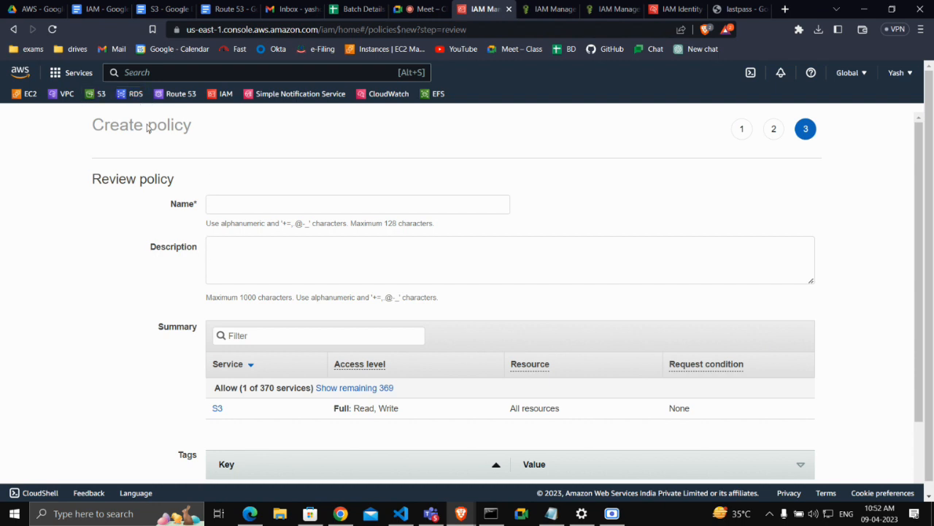
left_click(221, 94)
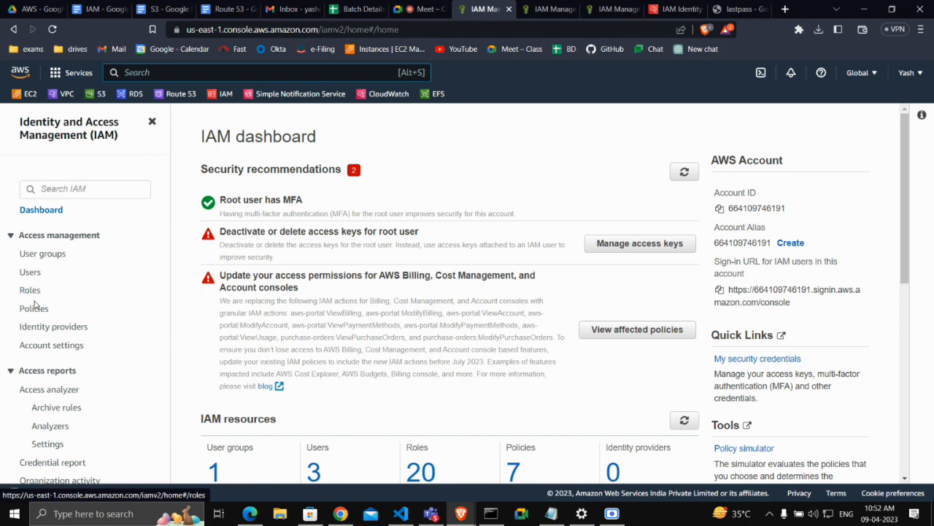
Step: Go to the interns user group's permissions and begin attaching policies
left_click(37, 256)
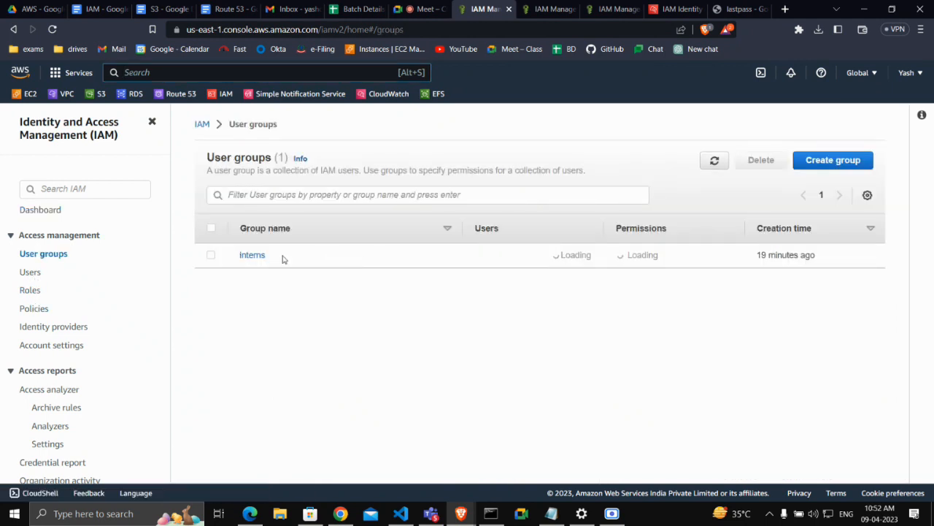
left_click(256, 255)
left_click(837, 349)
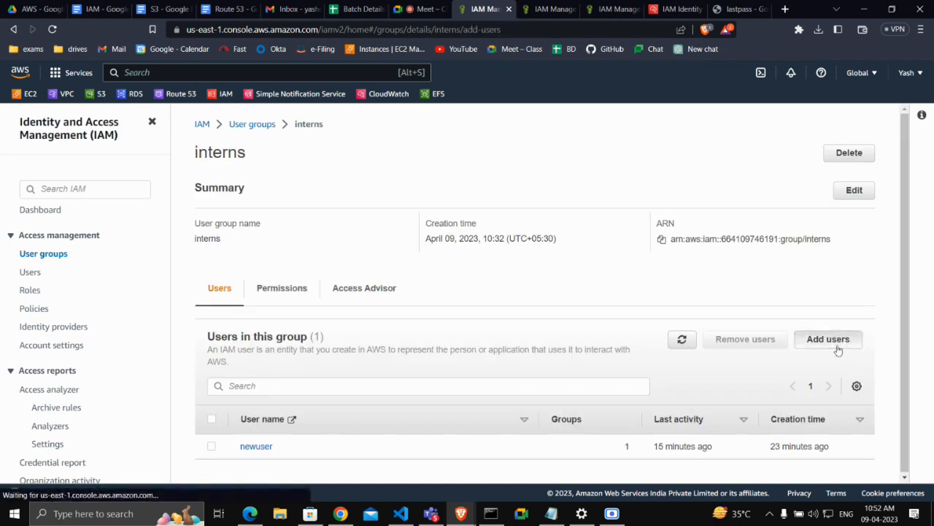
left_click(308, 124)
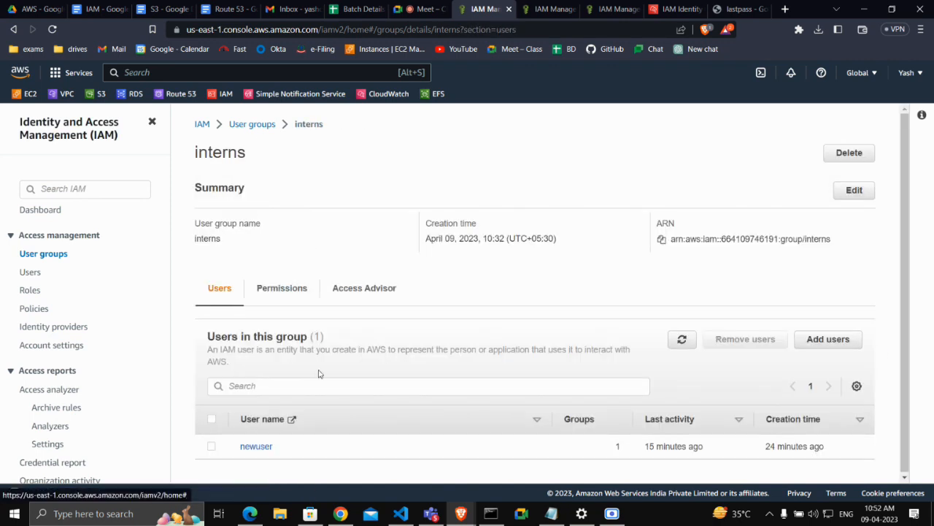
left_click(300, 295)
left_click(811, 340)
left_click(802, 358)
Step: Attach the ec2-modified policy to the interns group
scroll(409, 369, "down", 3)
scroll(409, 369, "up", 2)
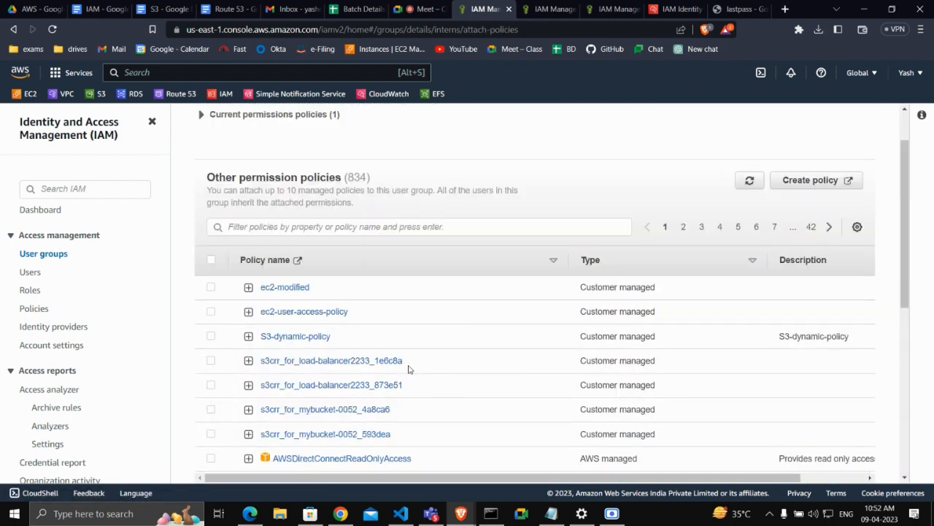
left_click(211, 287)
scroll(824, 370, "down", 5)
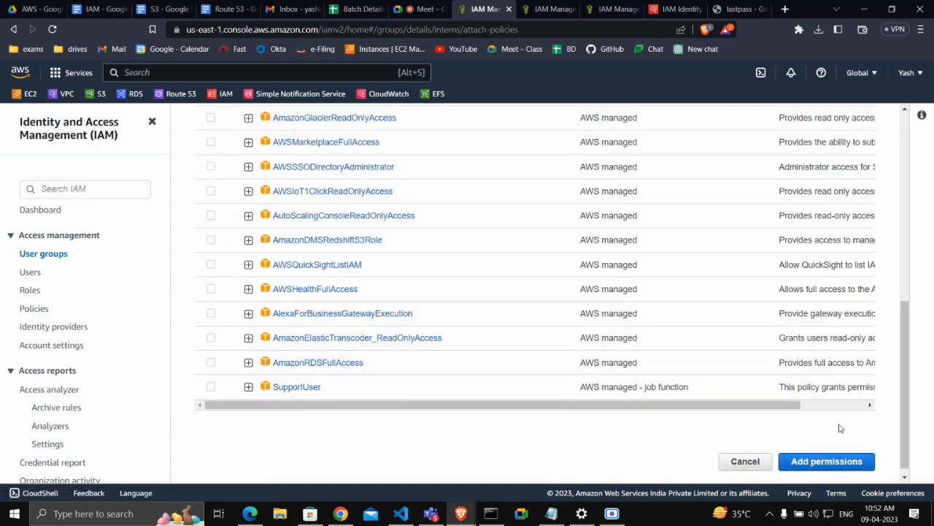
left_click(828, 461)
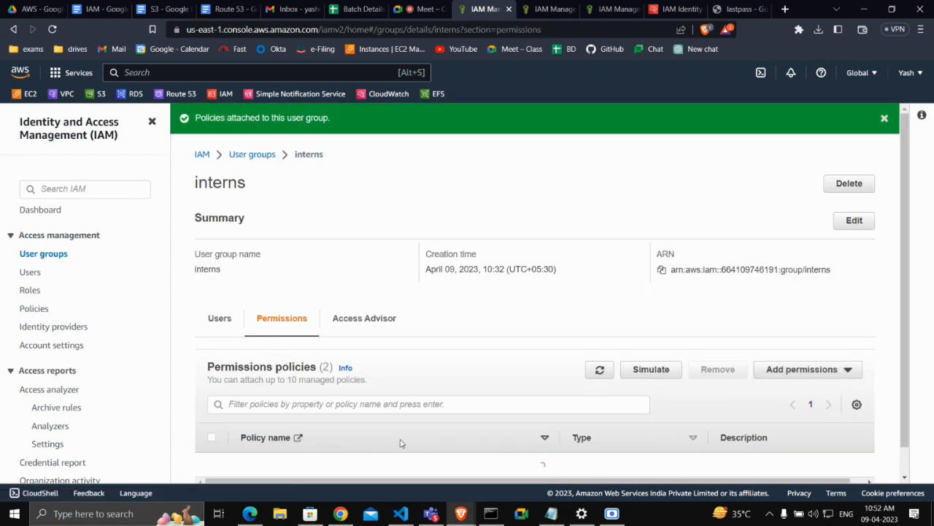
scroll(400, 443, "down", 1)
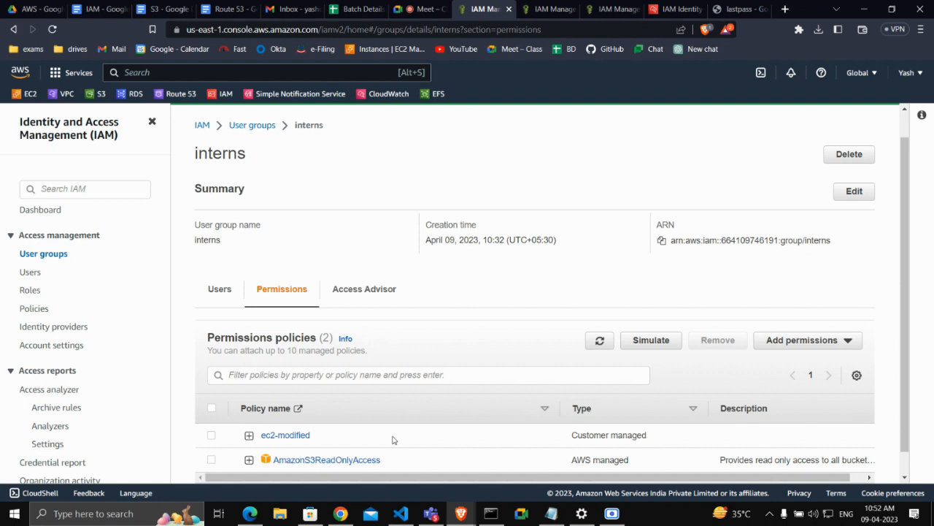
left_click(860, 513)
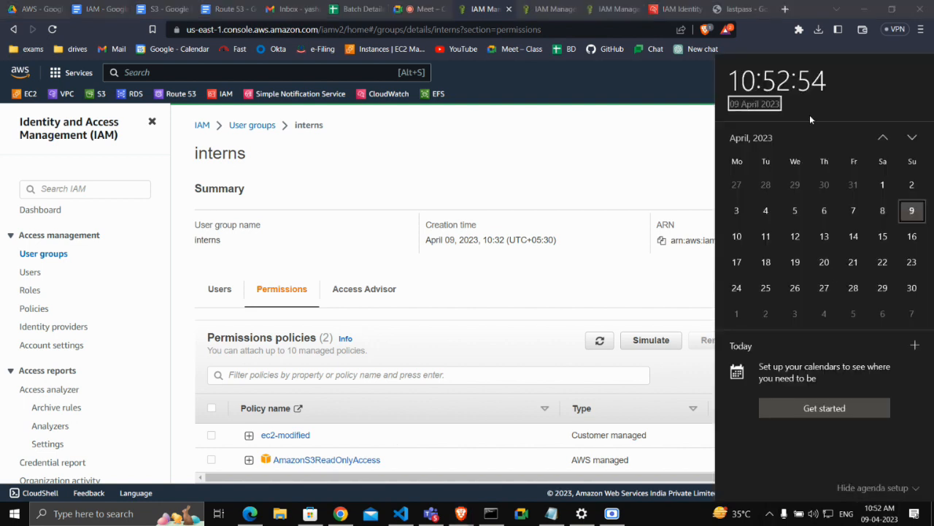
left_click(672, 149)
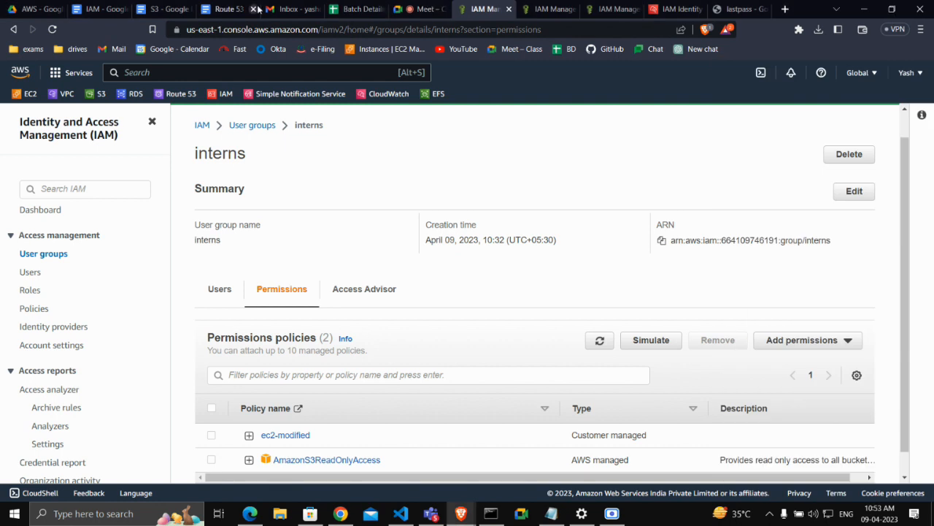
Step: Refresh the AWS notes folder in Drive and view its sharing settings
left_click(100, 9)
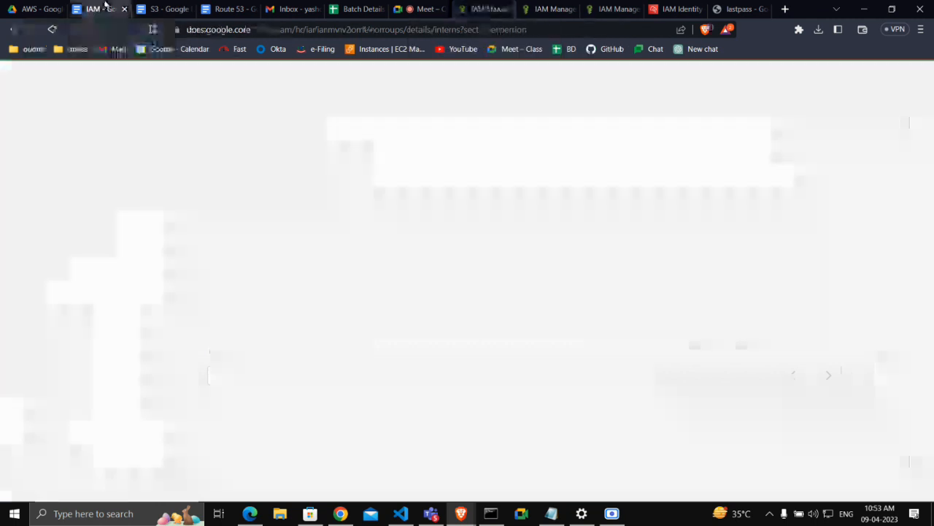
left_click(33, 9)
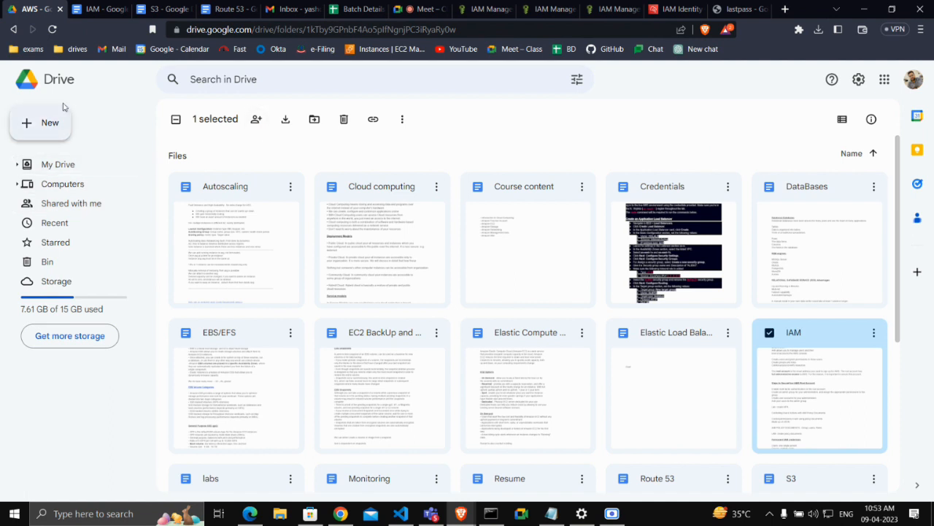
left_click(52, 29)
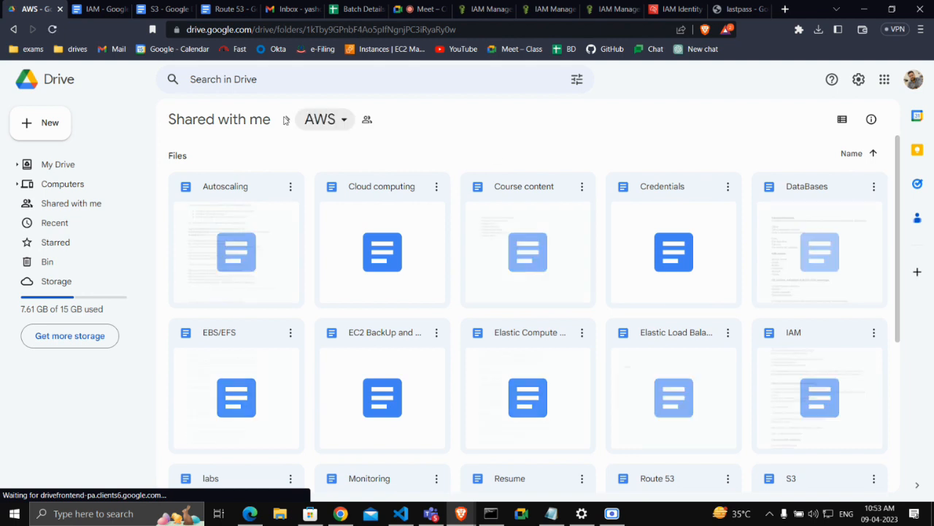
left_click(368, 119)
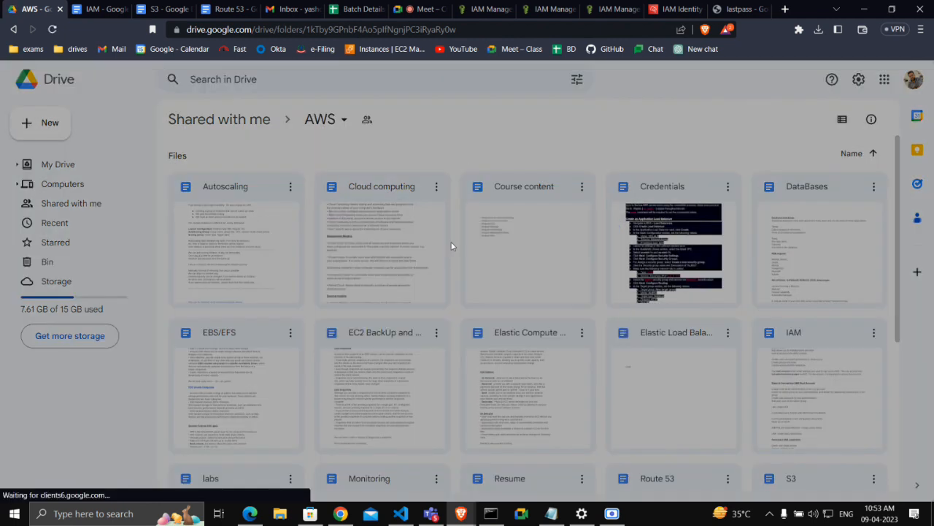
Step: Return to the IAM notes document with the cursor in its first heading
left_click(737, 8)
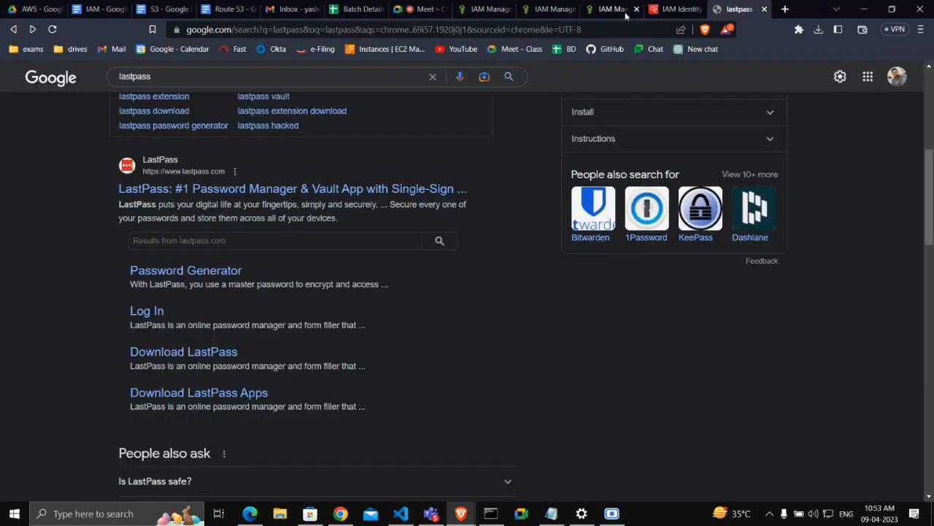
left_click(89, 7)
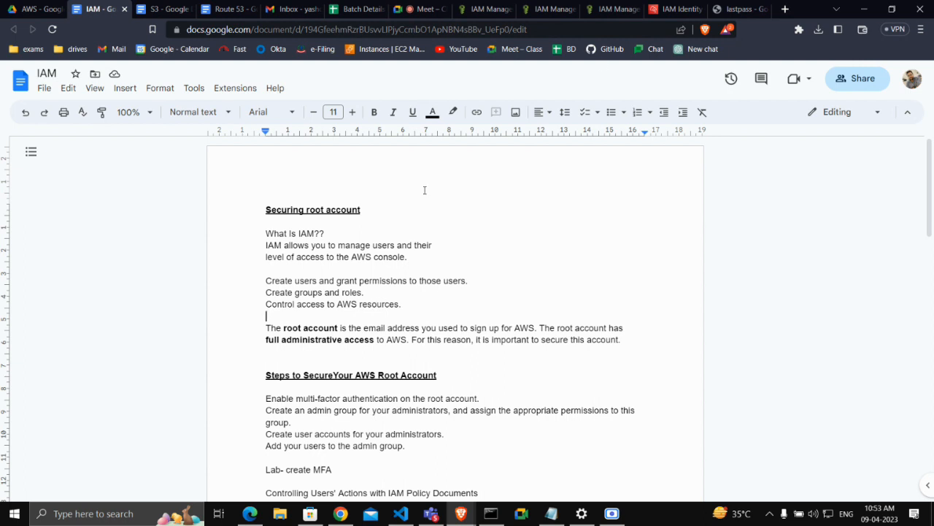
left_click(306, 211)
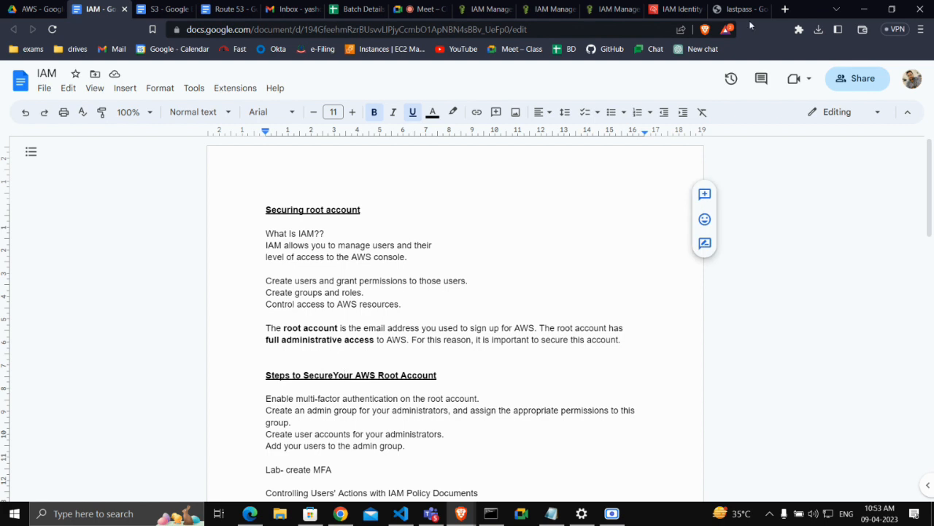
left_click(784, 9)
Step: Search Google for 'aws iam'
type("aws ia")
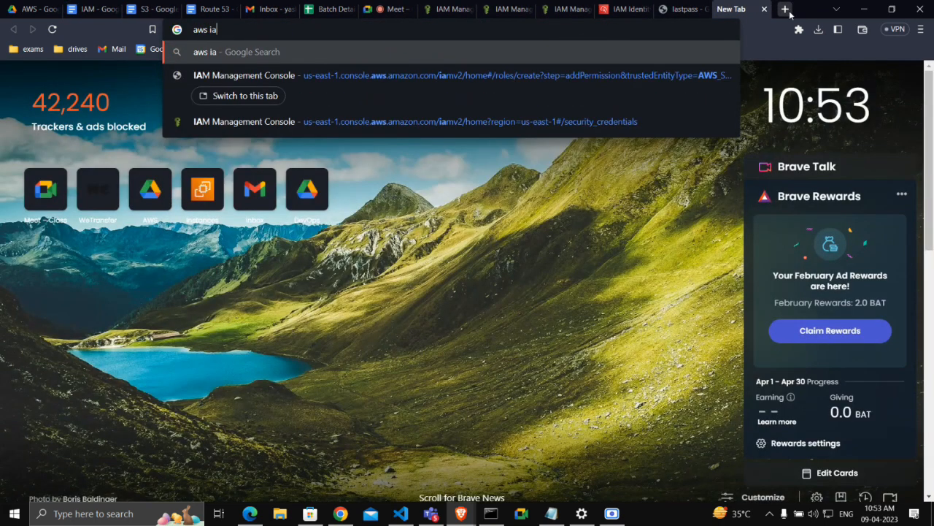
type("m")
key("Return")
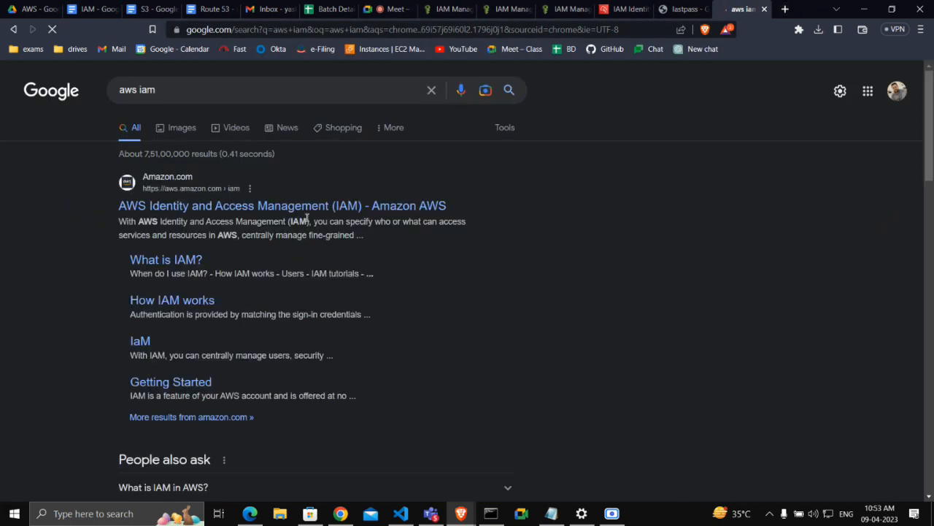
scroll(255, 315, "down", 3)
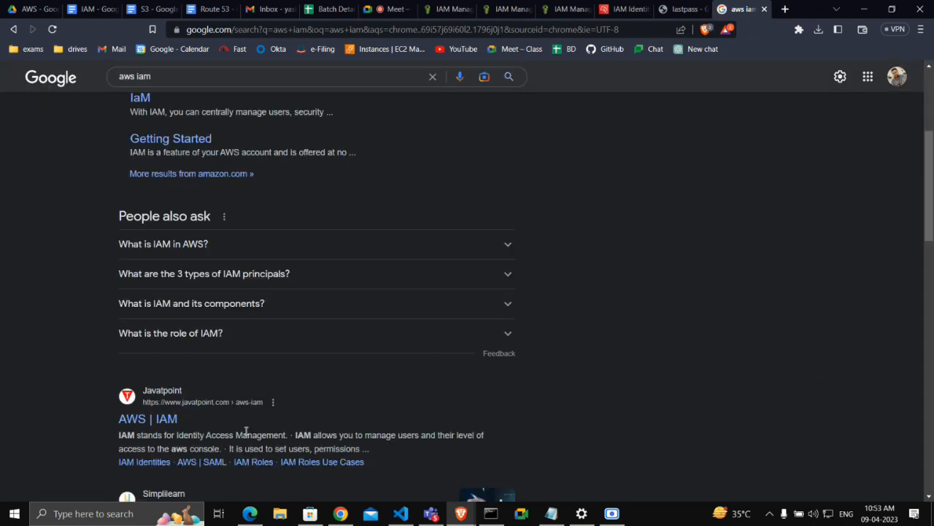
scroll(233, 146, "up", 3)
Step: Refine the search to 'aws iam docs' and open the IAM User Guide
left_click(225, 85)
type("docs")
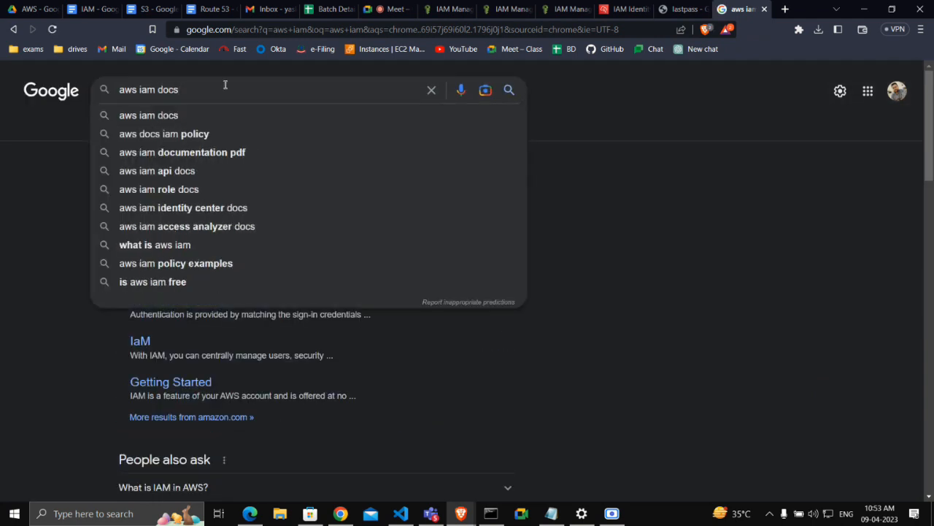
key("Return")
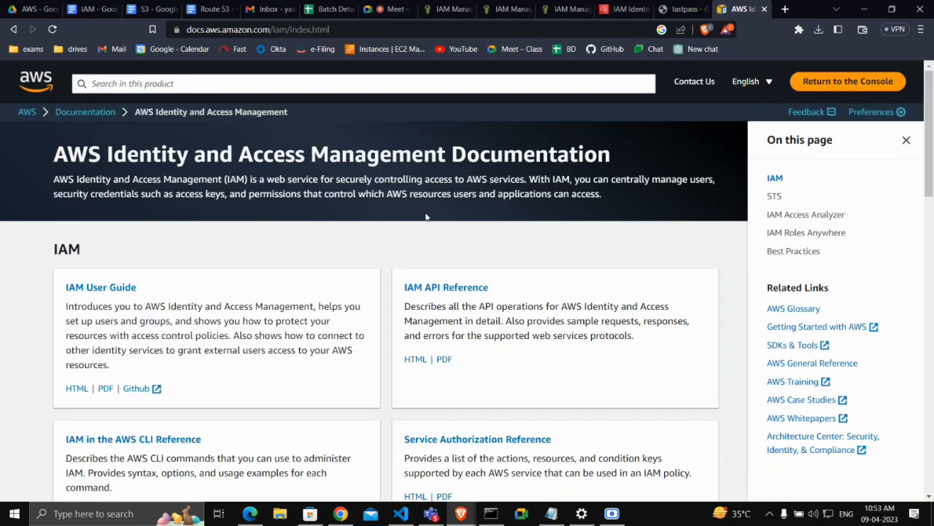
scroll(236, 340, "down", 2)
scroll(236, 340, "up", 2)
left_click(100, 288)
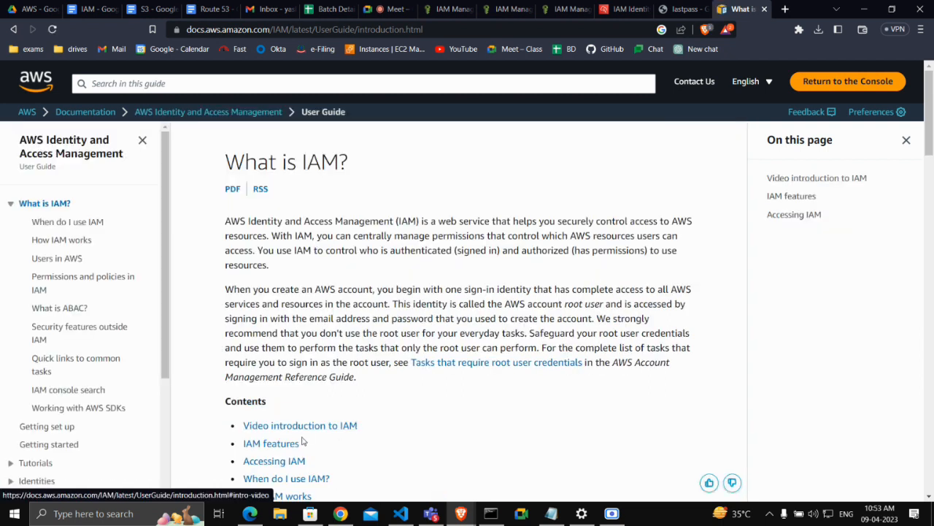
scroll(328, 398, "down", 4)
scroll(330, 395, "up", 4)
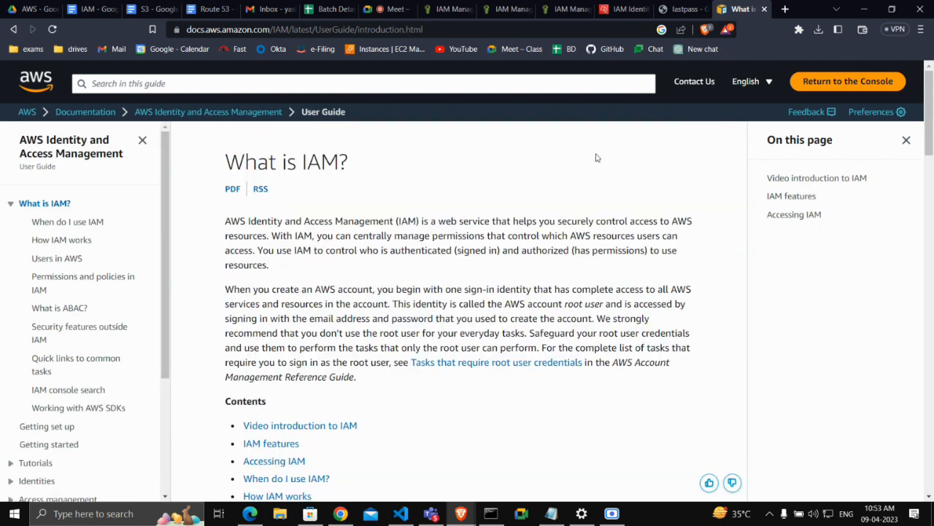
Step: Select the IAM User Guide page's web address for copying
left_click(109, 10)
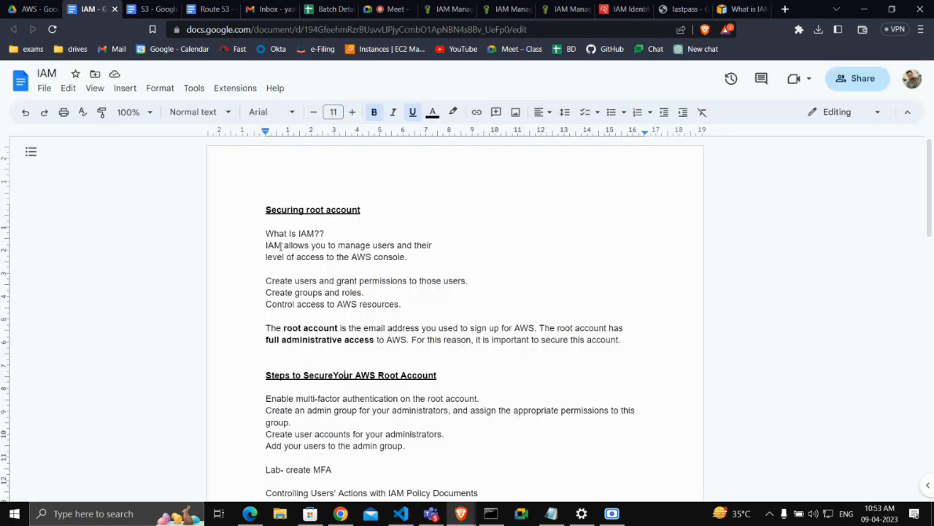
left_click_drag(262, 244, 430, 241)
left_click(446, 240)
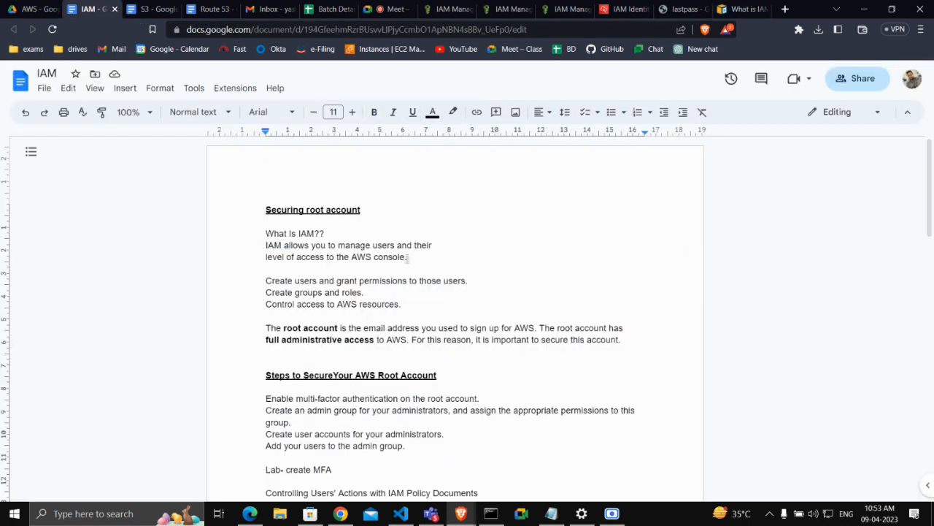
left_click(721, 10)
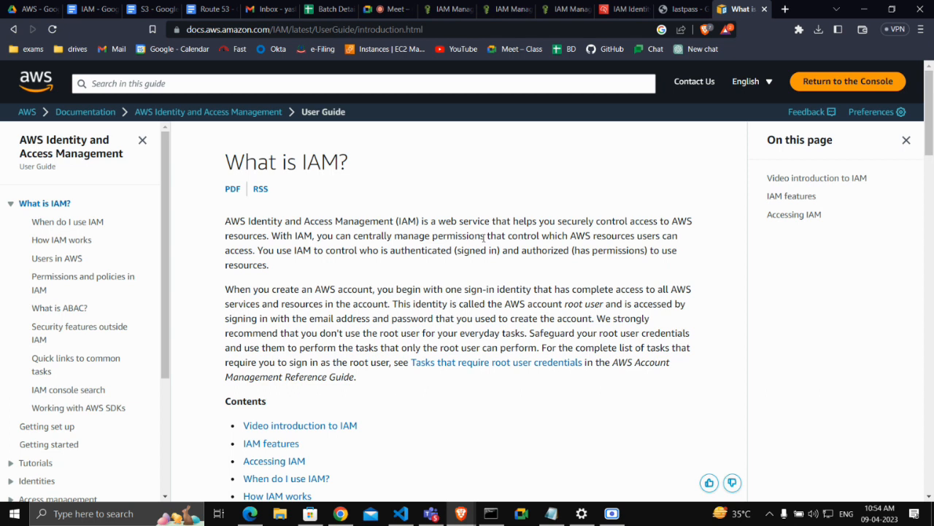
left_click(486, 30)
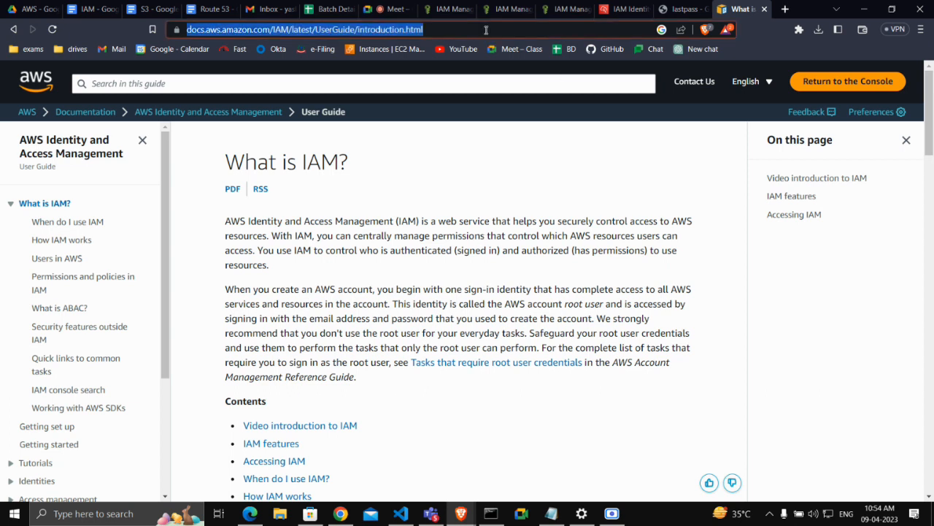
Step: Select the 'What Is IAM??' line in the IAM notes and add a link
left_click(89, 9)
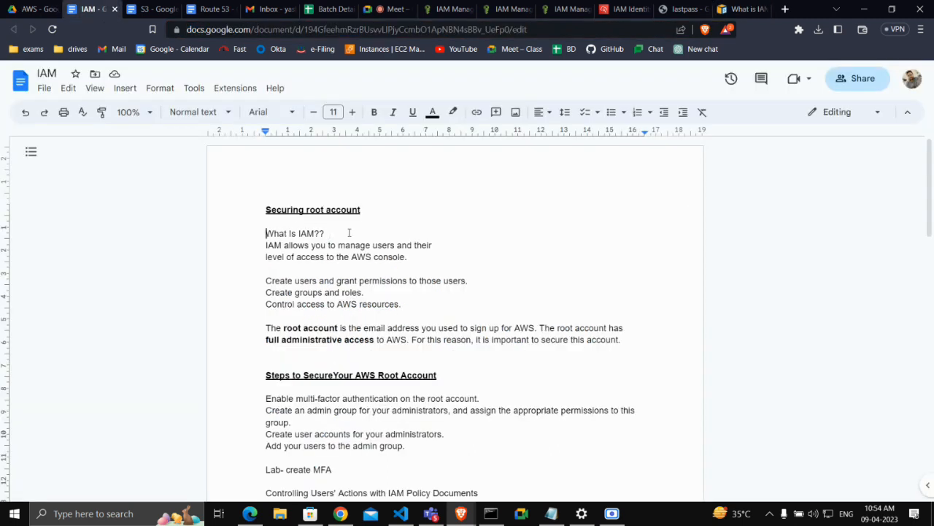
left_click_drag(268, 233, 321, 230)
right_click(321, 229)
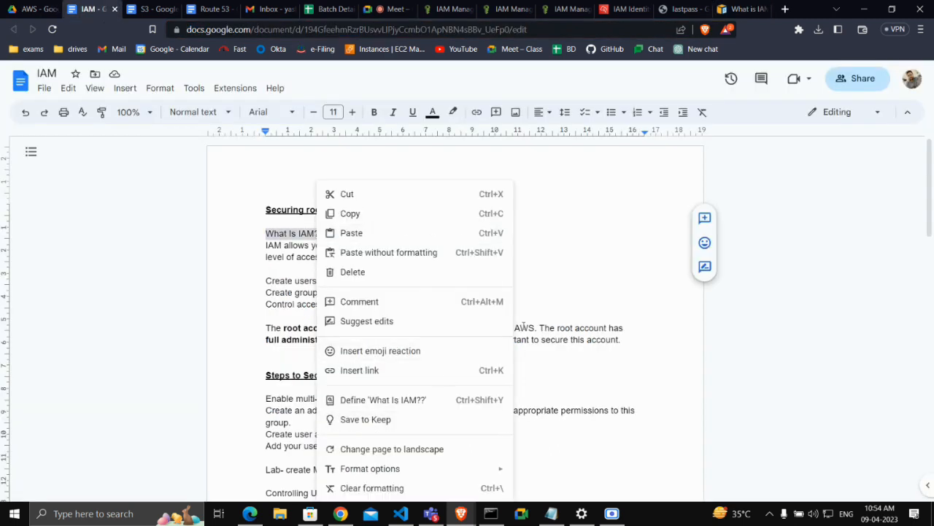
key("ctrl+k")
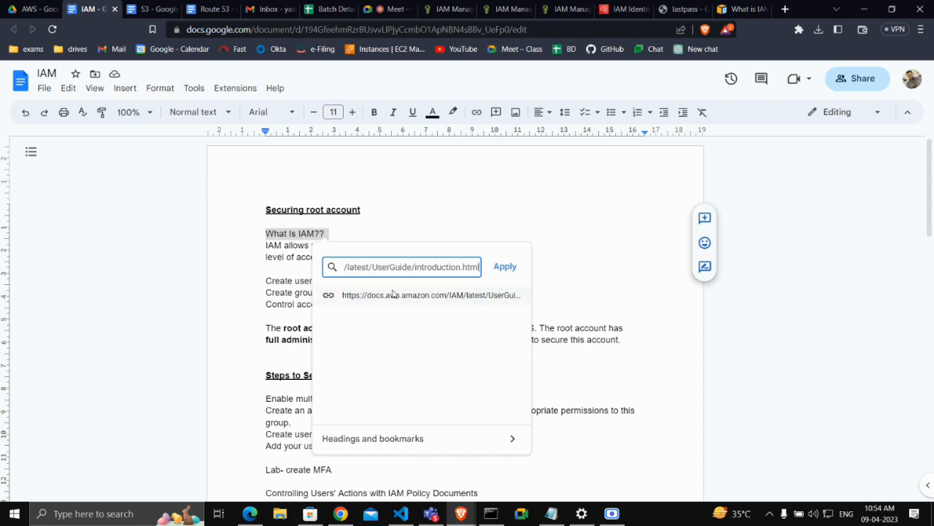